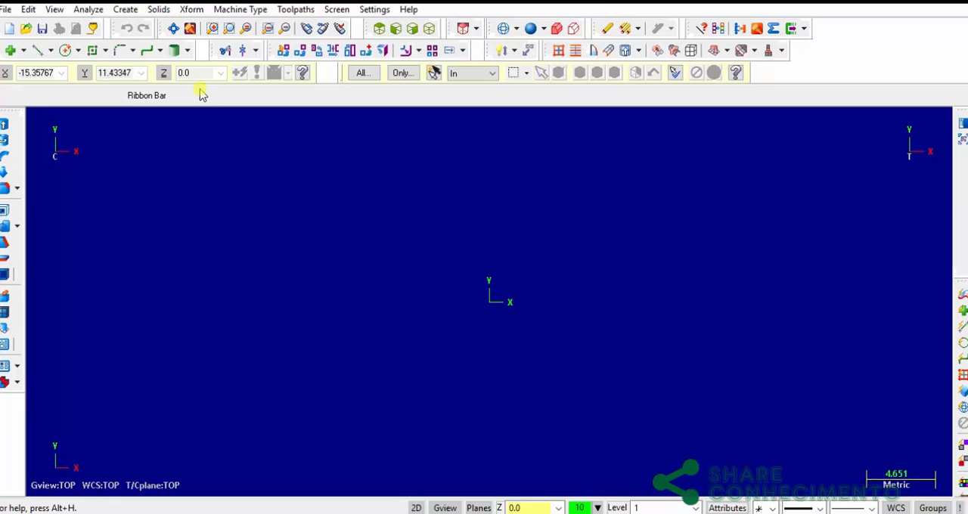
# Show the Operations Manager to review the machine group and the available machine types, and hide it again
pyautogui.click(54, 11)
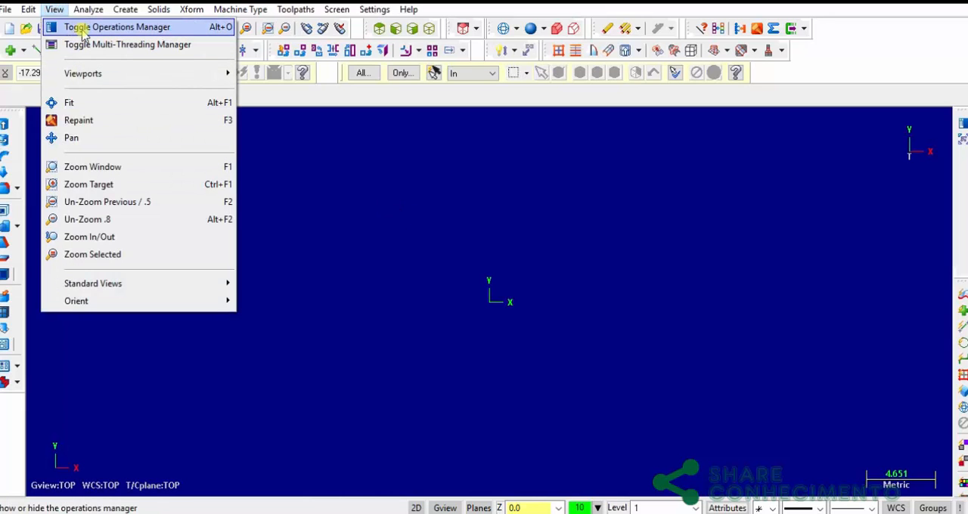
pyautogui.click(315, 167)
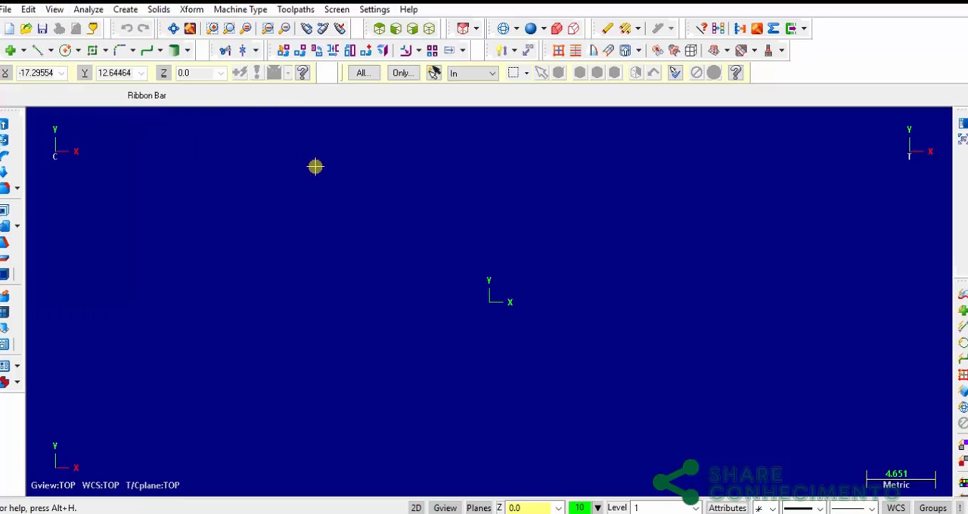
pyautogui.hotkey('alt', 'o')
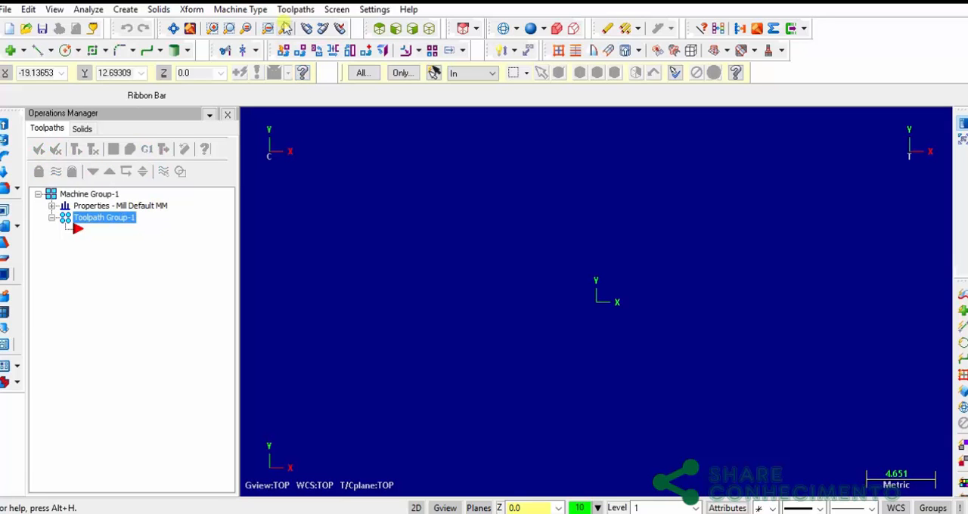
pyautogui.click(250, 9)
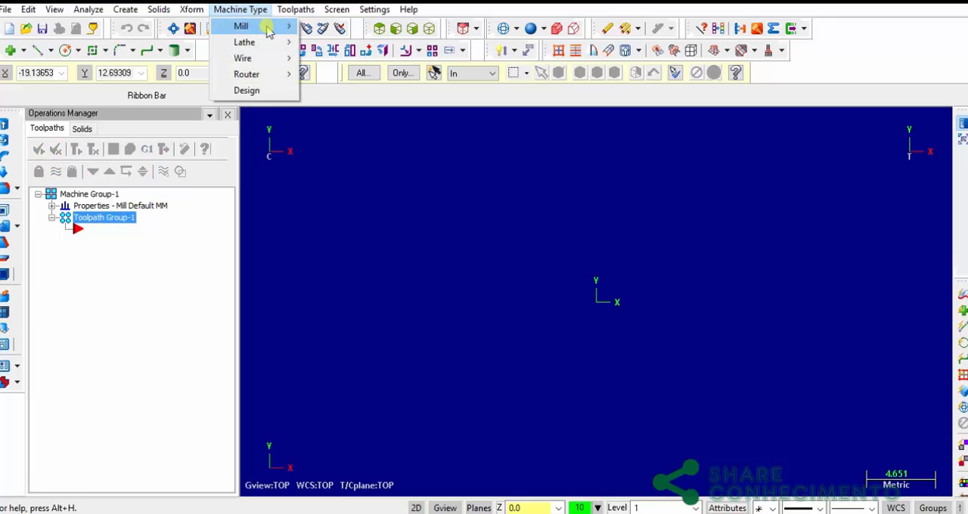
pyautogui.moveTo(278, 30)
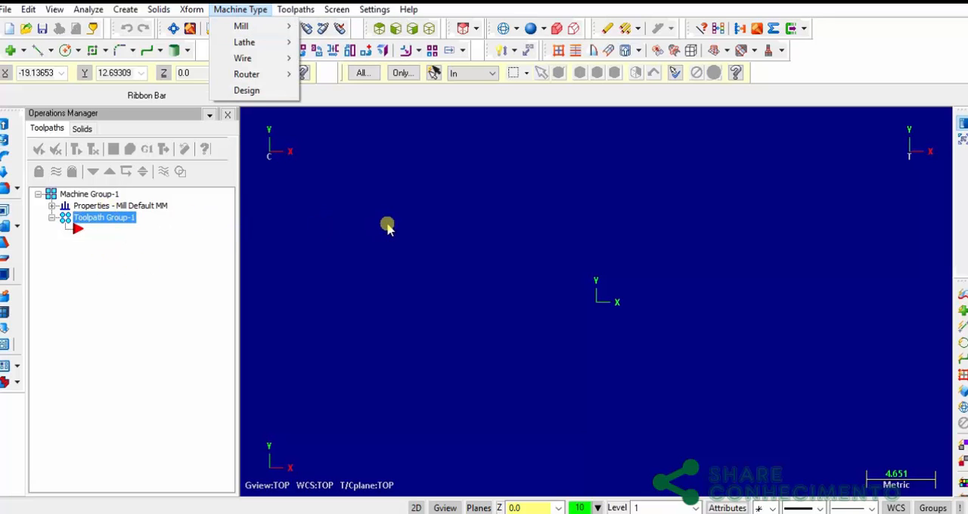
pyautogui.click(198, 266)
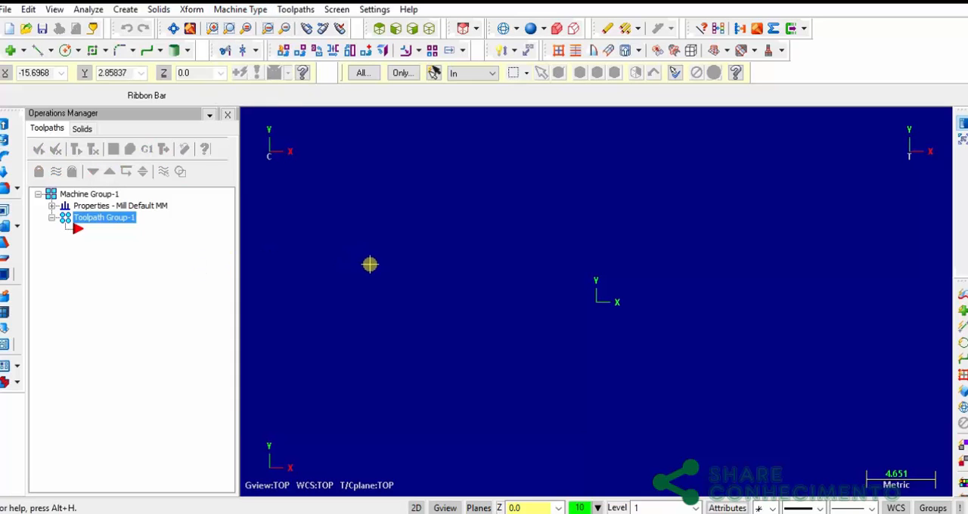
pyautogui.click(227, 114)
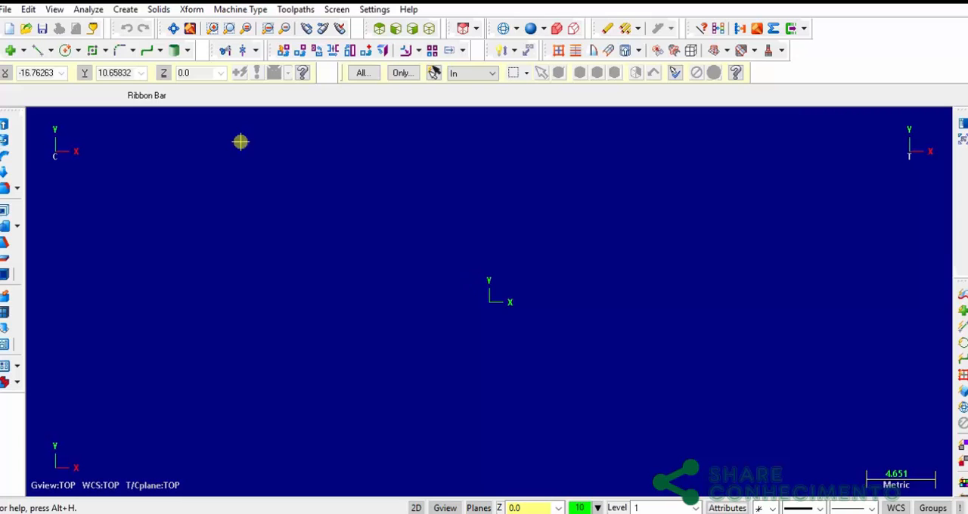
# Draw a rectangle 180 mm wide and 200 mm high, anchored by its center on the origin
pyautogui.click(92, 50)
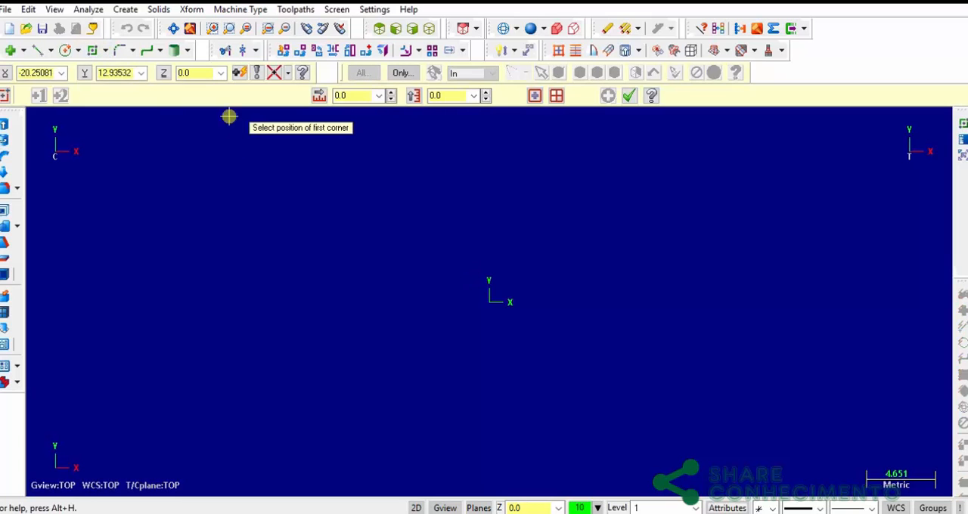
pyautogui.click(534, 97)
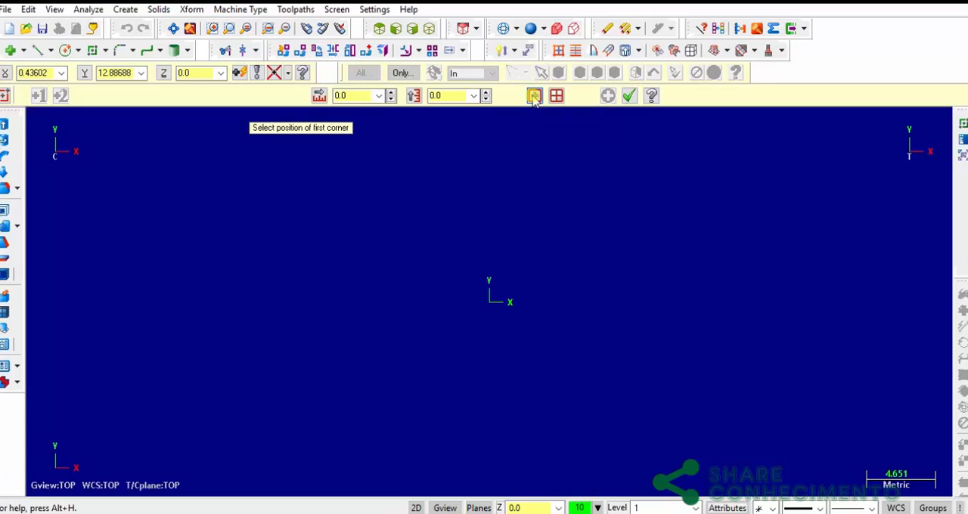
pyautogui.click(491, 302)
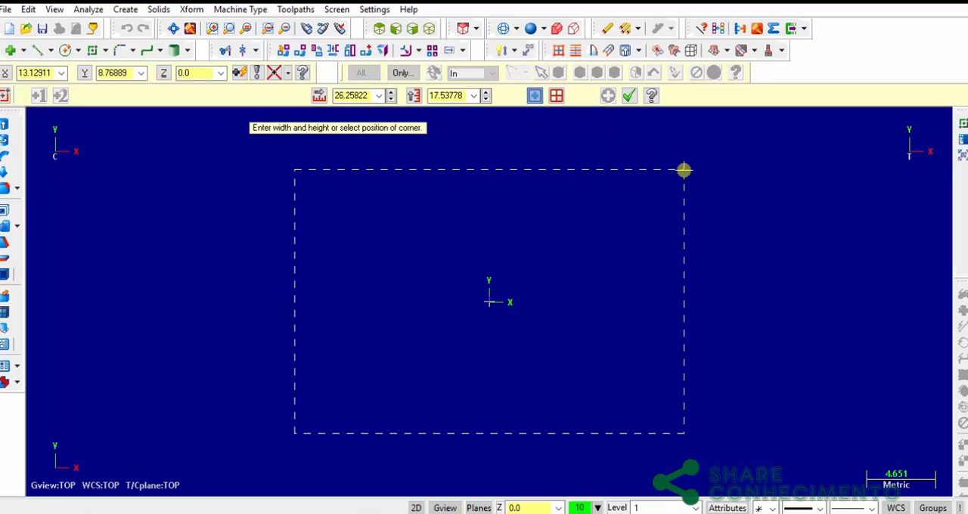
pyautogui.click(355, 96)
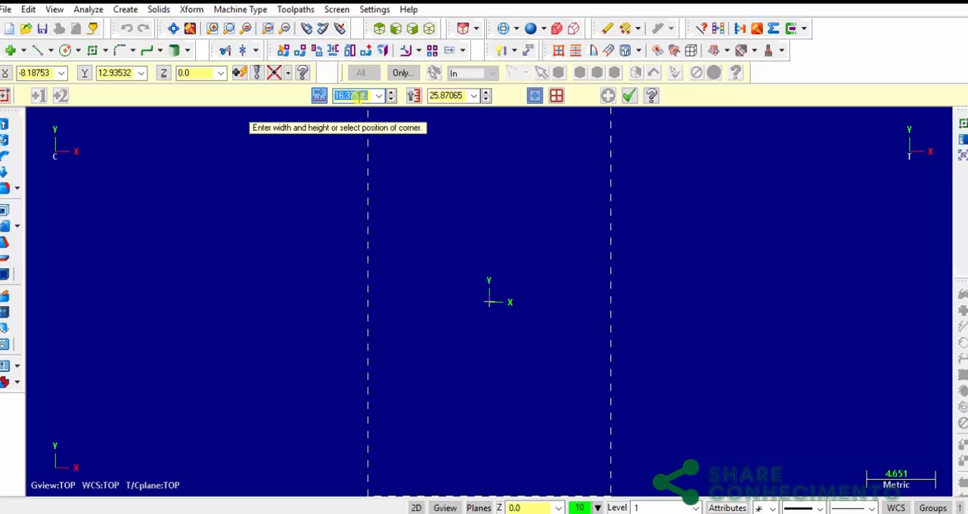
pyautogui.write('180')
pyautogui.press('Tab')
pyautogui.write('2')
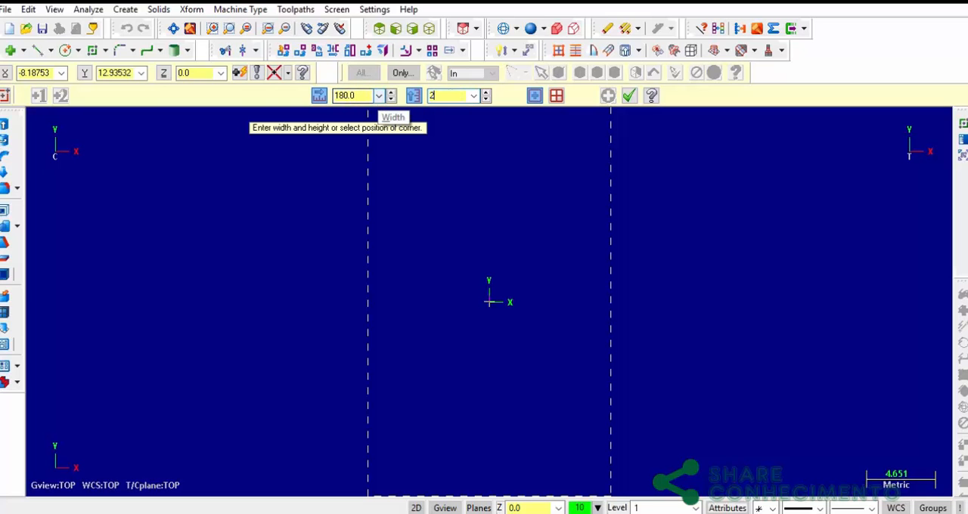
pyautogui.write('00')
pyautogui.press('Return')
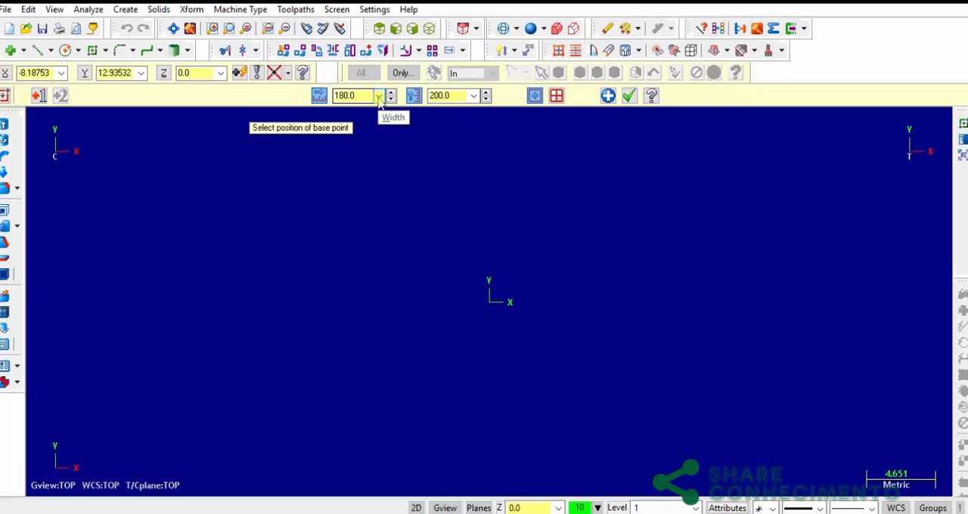
pyautogui.click(629, 96)
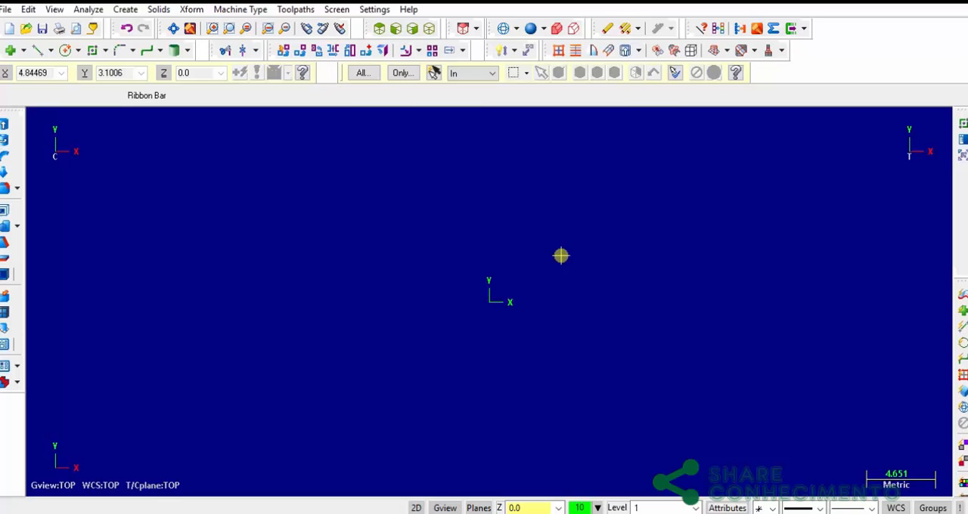
pyautogui.scroll(-5, 560, 256)
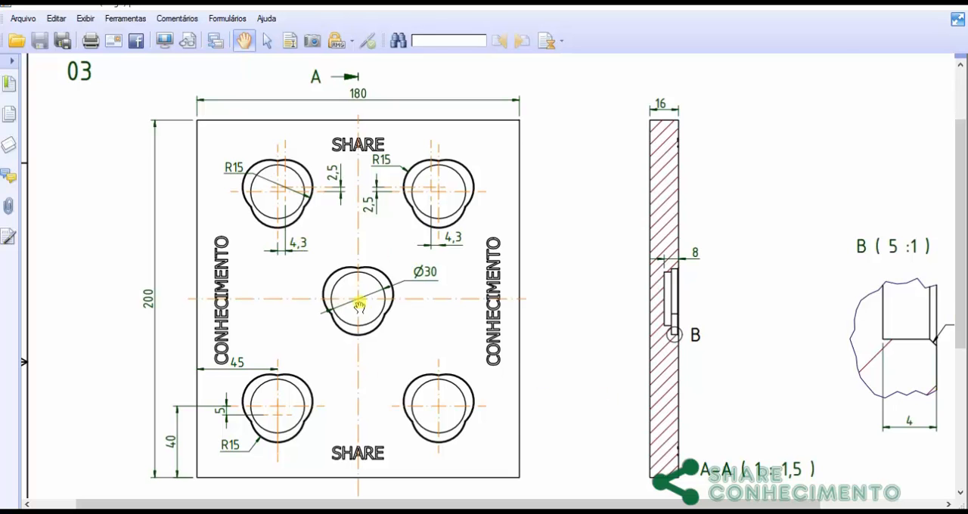
# Check the central hole on the part drawing and draw a center-point circle of radius 15 mm at the origin
pyautogui.keyDown('ctrl'); pyautogui.scroll(2, 359, 304); pyautogui.keyUp('ctrl')
pyautogui.moveTo(630, 264)
pyautogui.mouseDown()
pyautogui.moveTo(494, 265)
pyautogui.moveTo(410, 252)
pyautogui.mouseUp()
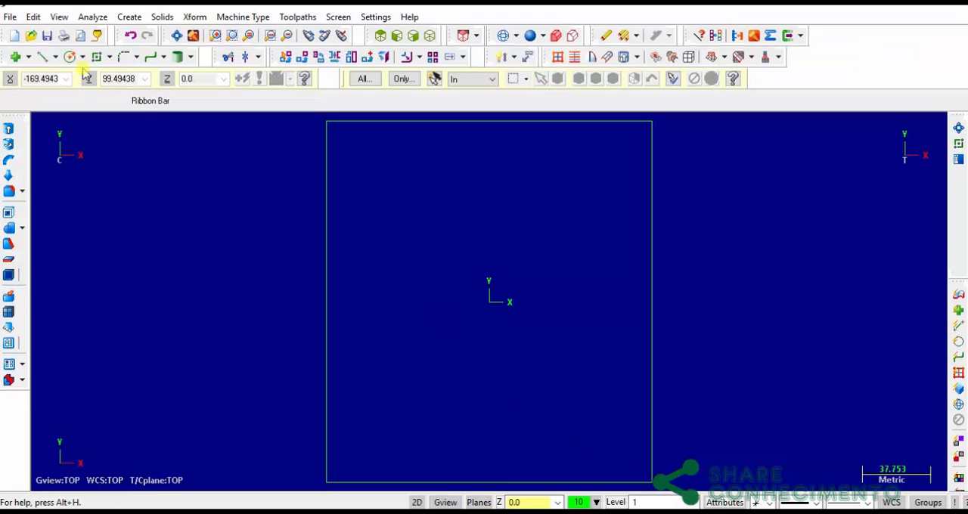
pyautogui.click(70, 57)
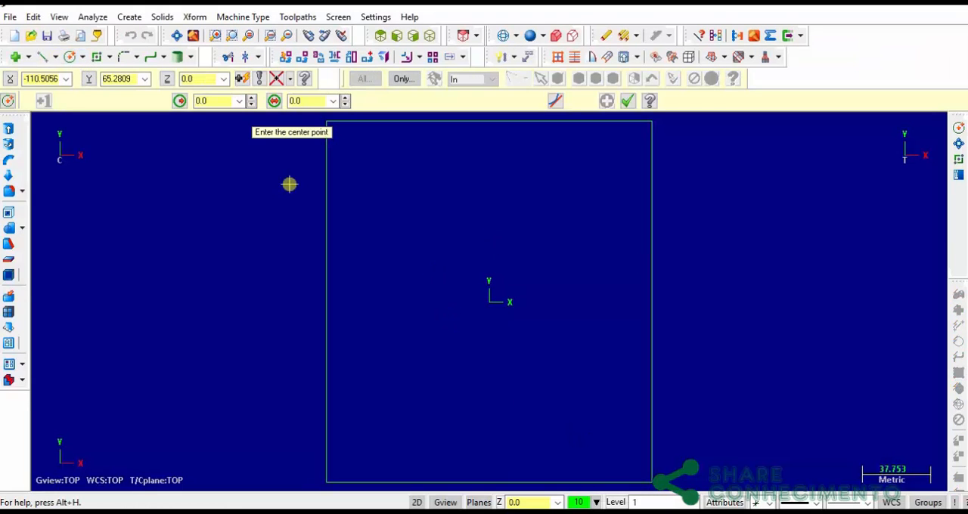
pyautogui.click(83, 57)
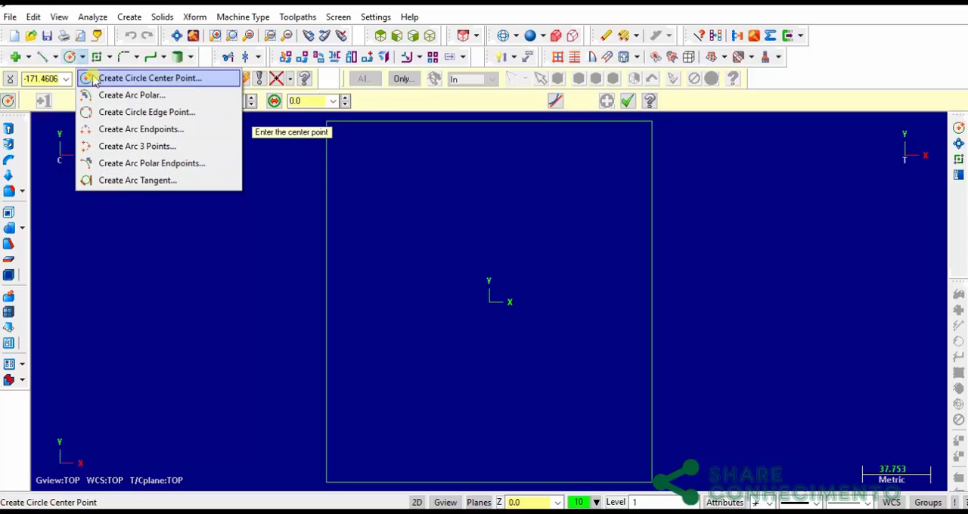
pyautogui.click(93, 80)
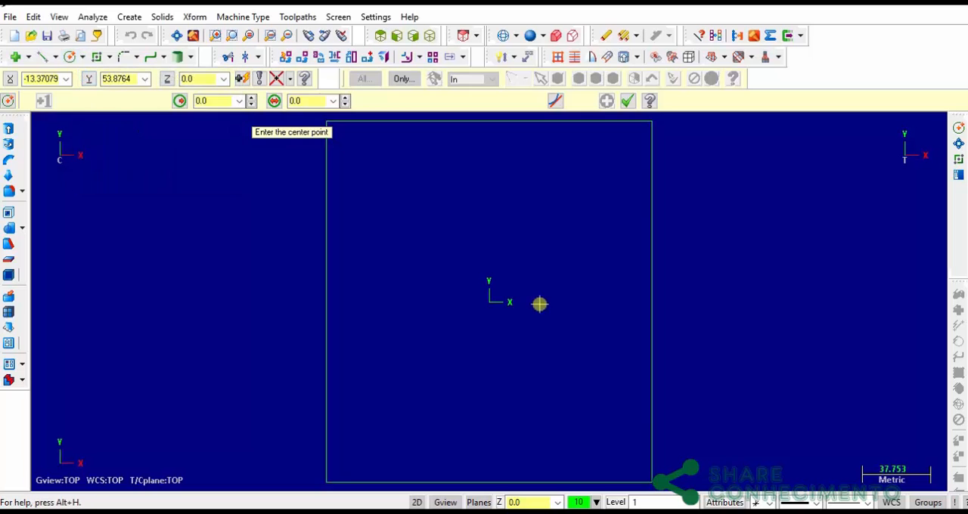
pyautogui.click(492, 301)
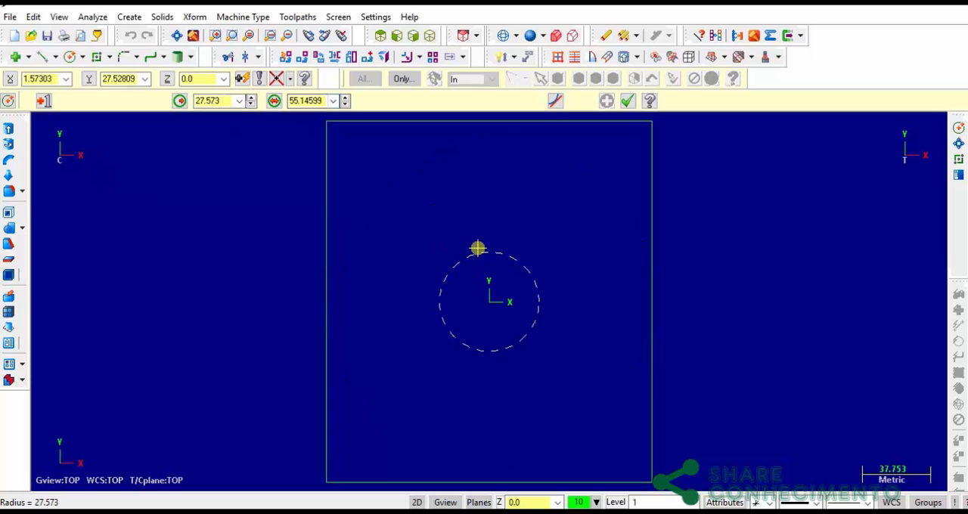
pyautogui.press('Tab')
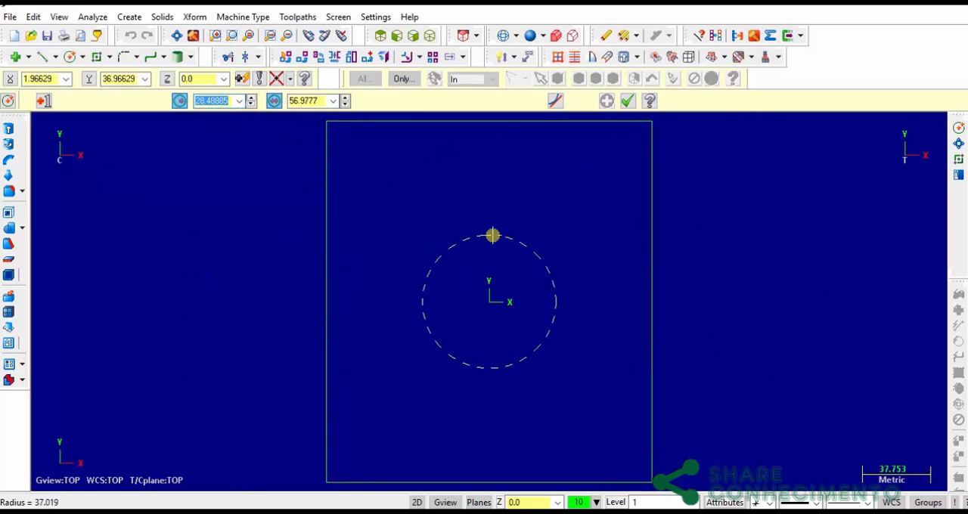
pyautogui.write('15')
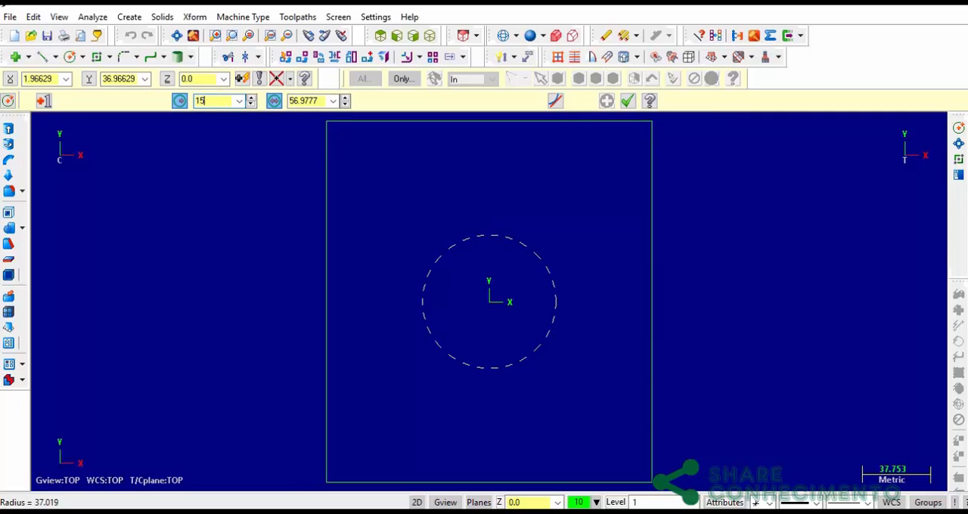
pyautogui.press('Return')
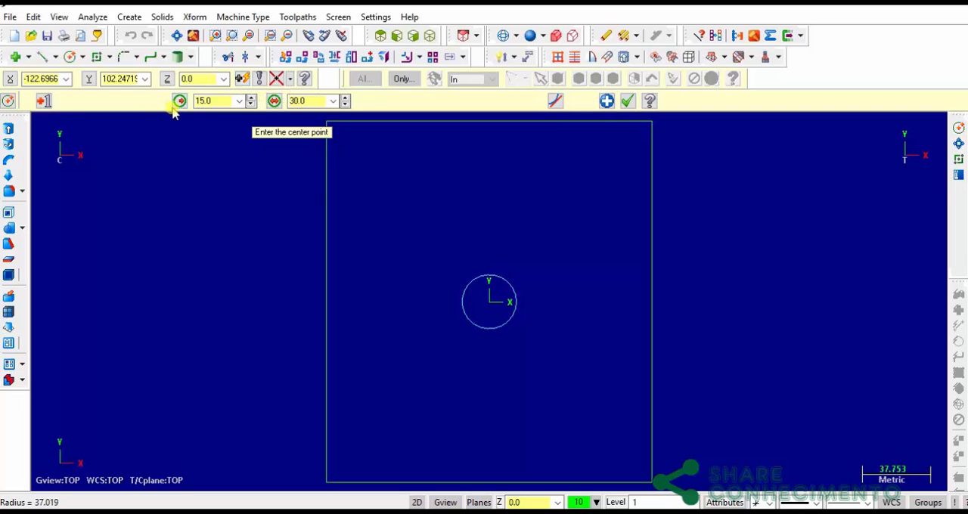
# Draw a second circle of radius 15 mm centered at X 0, Y -5
pyautogui.click(242, 80)
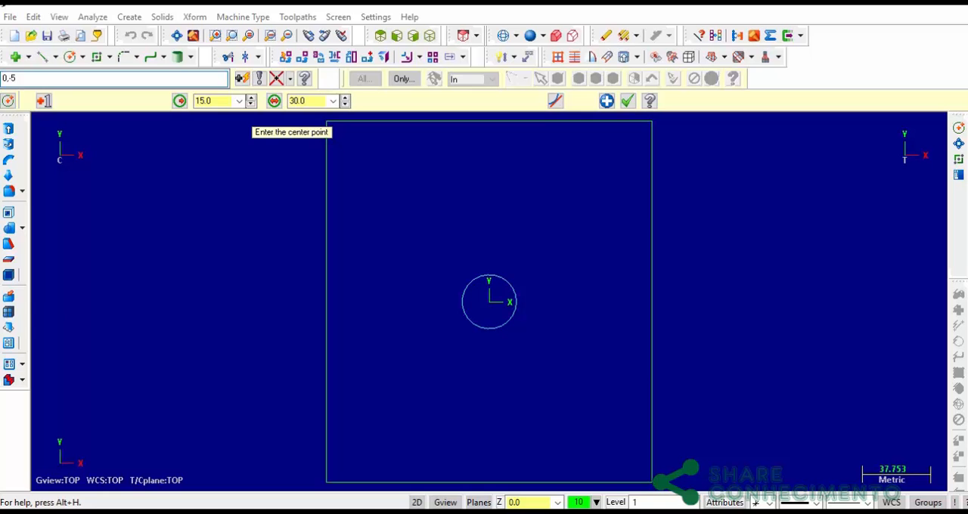
pyautogui.press('Return')
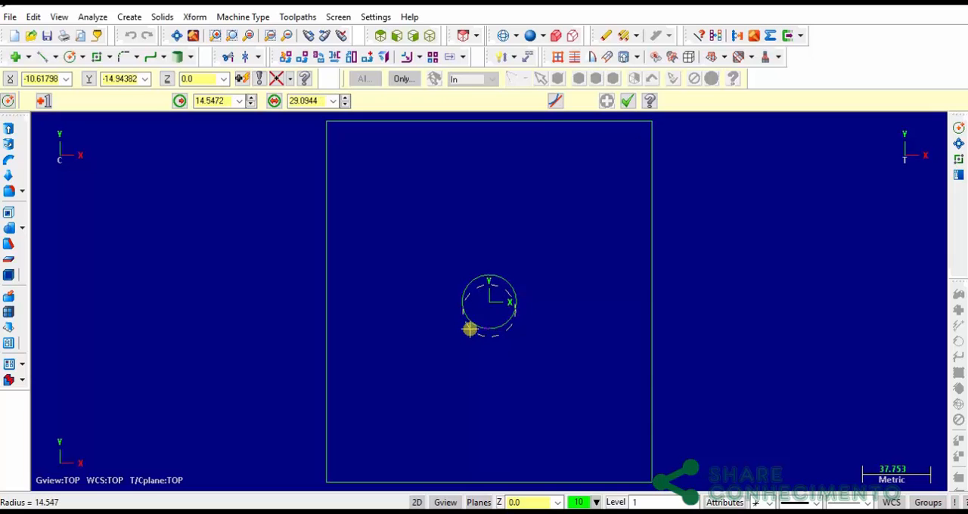
pyautogui.write('r')
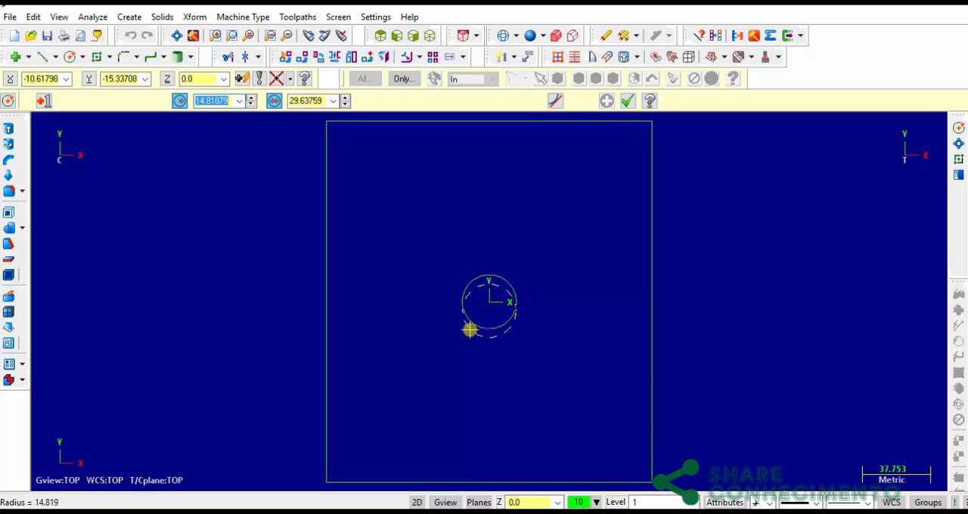
pyautogui.write('15')
pyautogui.press('Return')
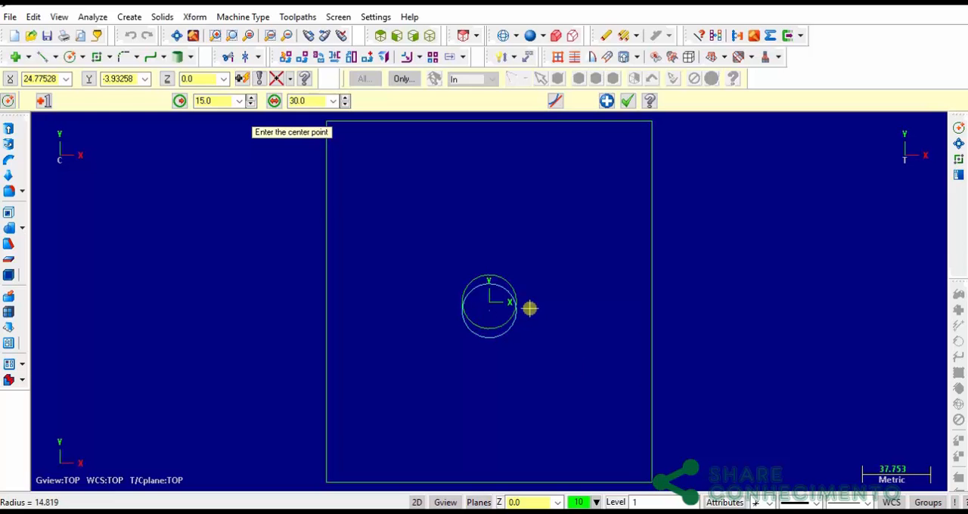
# Check the lobe offsets on the part drawing and draw a circle of radius 15 mm centered at X 4.3, Y 2.5
pyautogui.hotkey('alt', 'Tab')
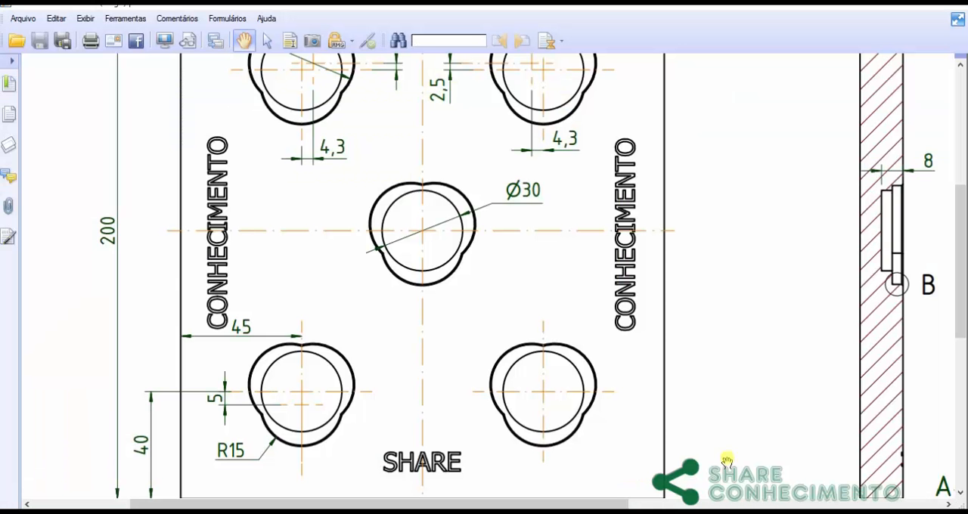
pyautogui.moveTo(466, 164); pyautogui.dragTo(449, 277)
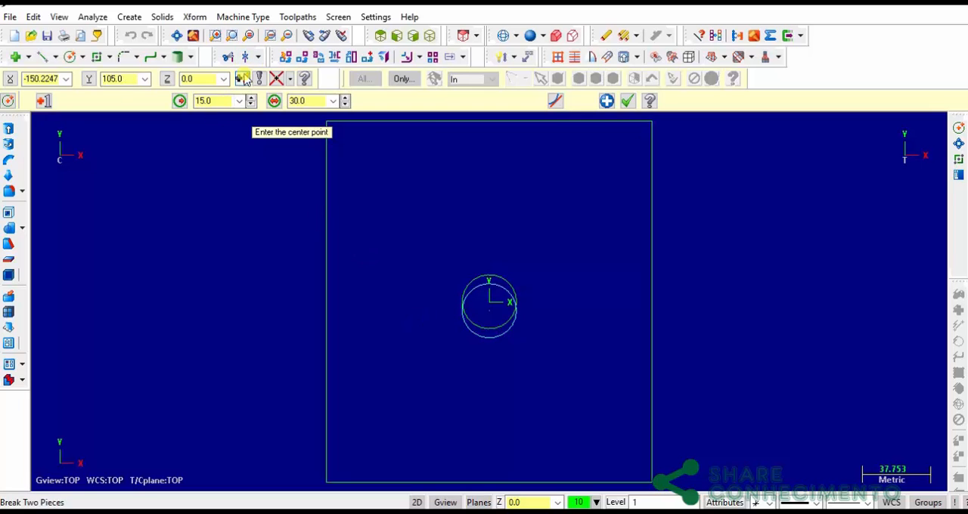
pyautogui.click(242, 80)
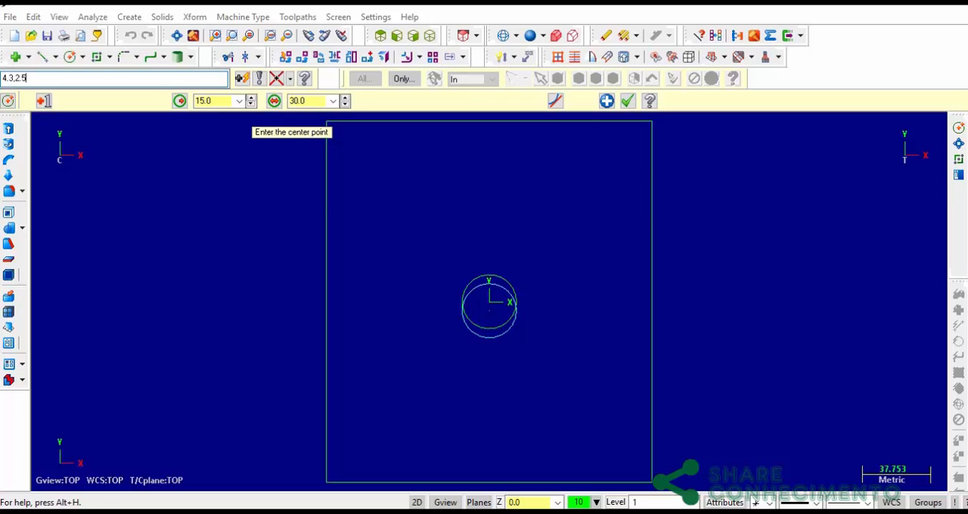
pyautogui.write('4.3,2.5')
pyautogui.press('Return')
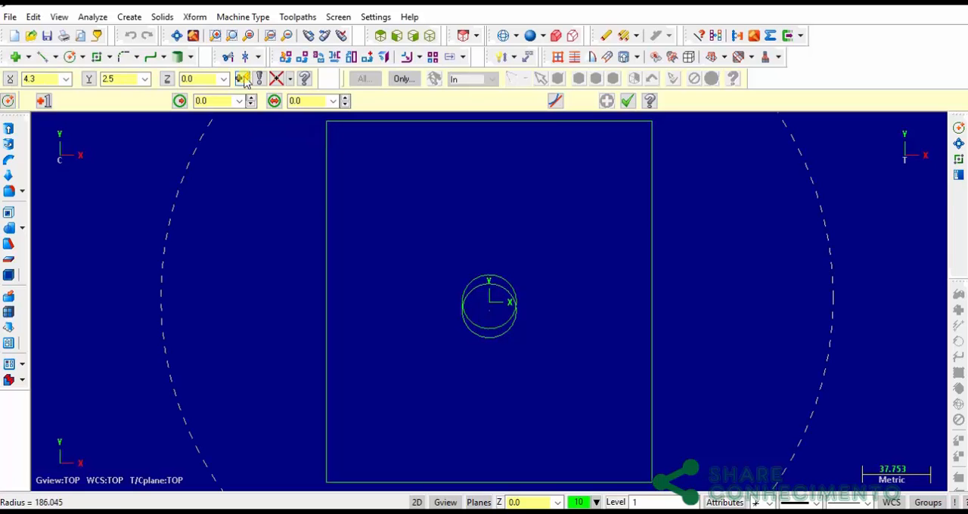
pyautogui.write('15')
pyautogui.press('Return')
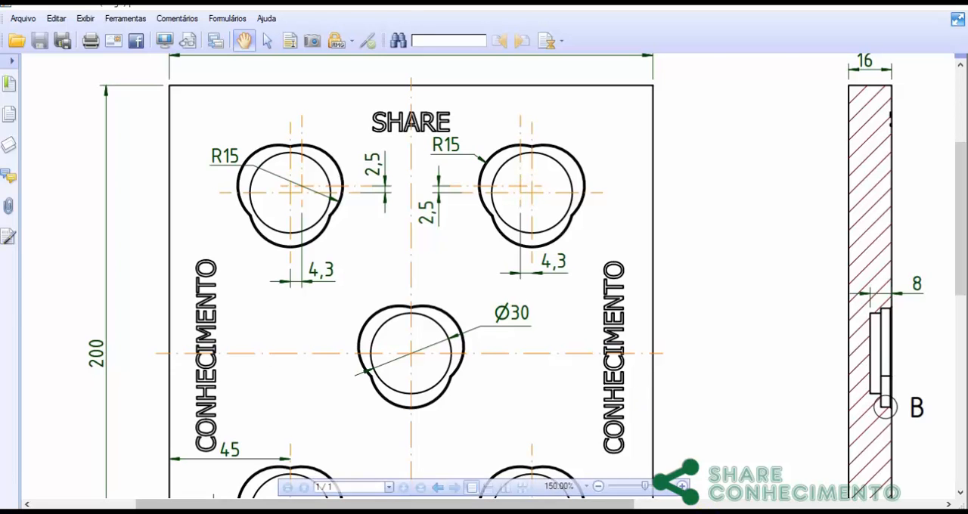
# Draw a circle of radius 15 mm centered at X -4.3, Y 2.5 and finish the circle command
pyautogui.click(408, 512)
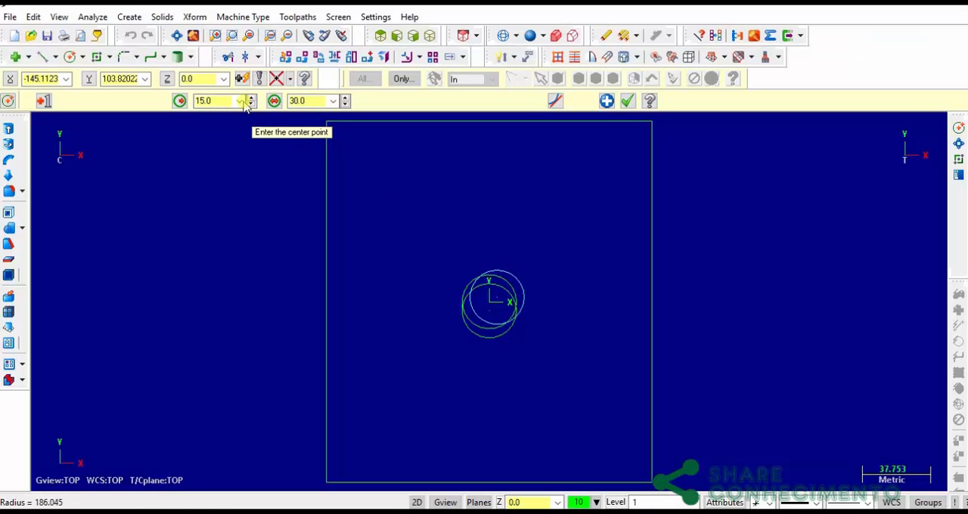
pyautogui.click(242, 79)
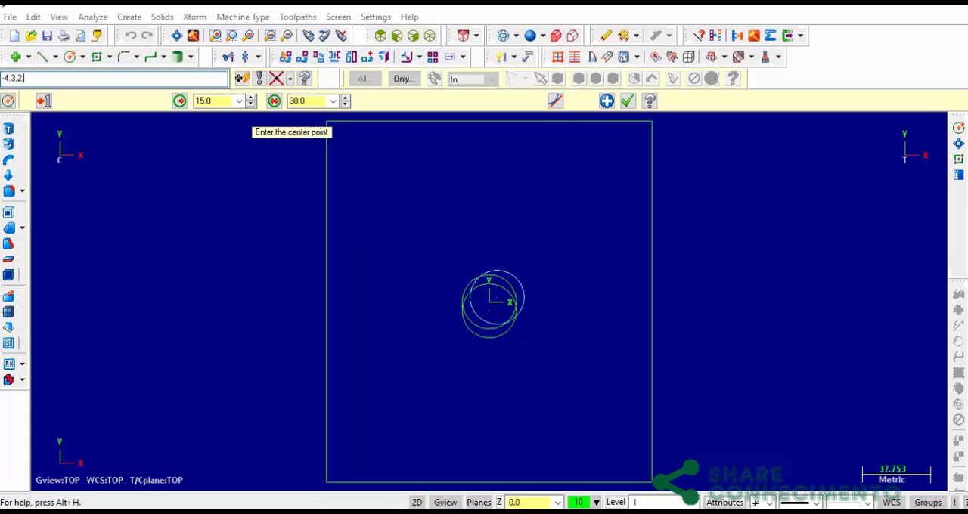
pyautogui.press('Return')
pyautogui.press('Tab')
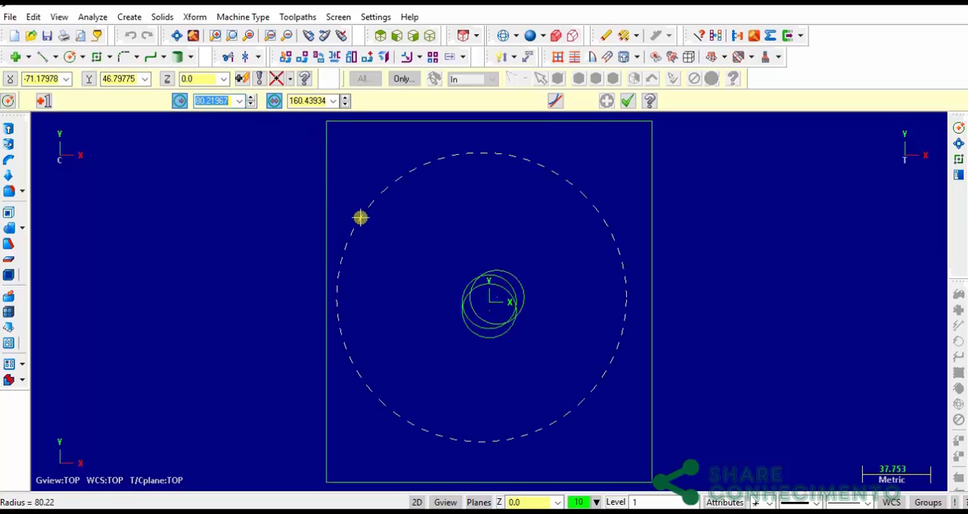
pyautogui.write('15')
pyautogui.press('Return')
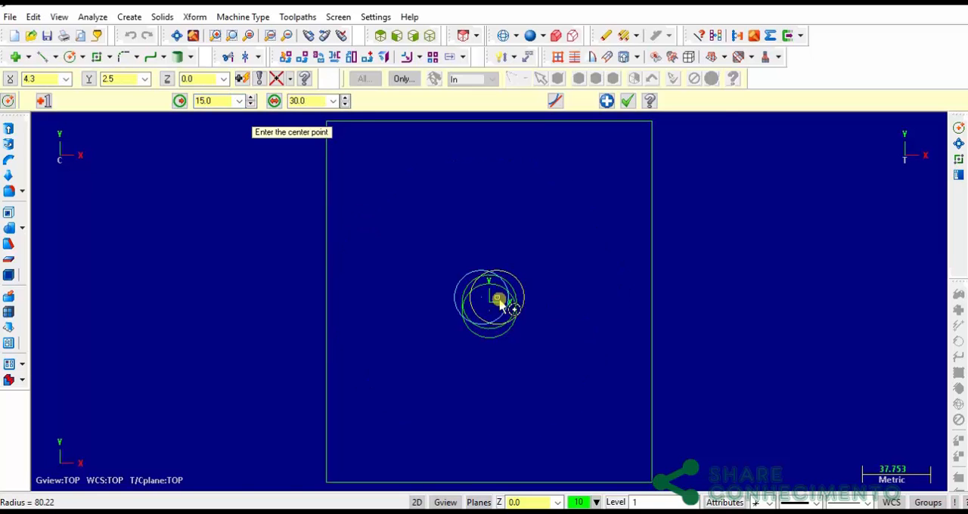
pyautogui.scroll(4, 499, 300)
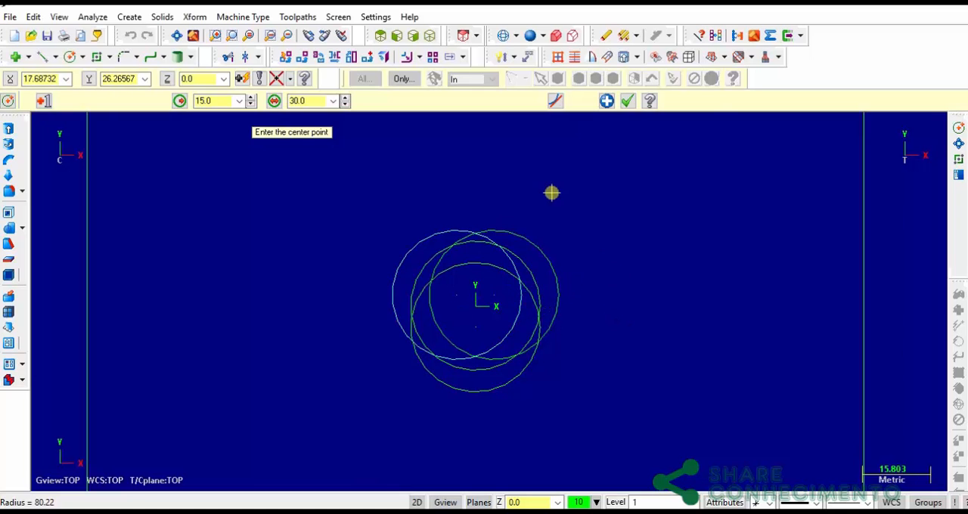
pyautogui.click(627, 102)
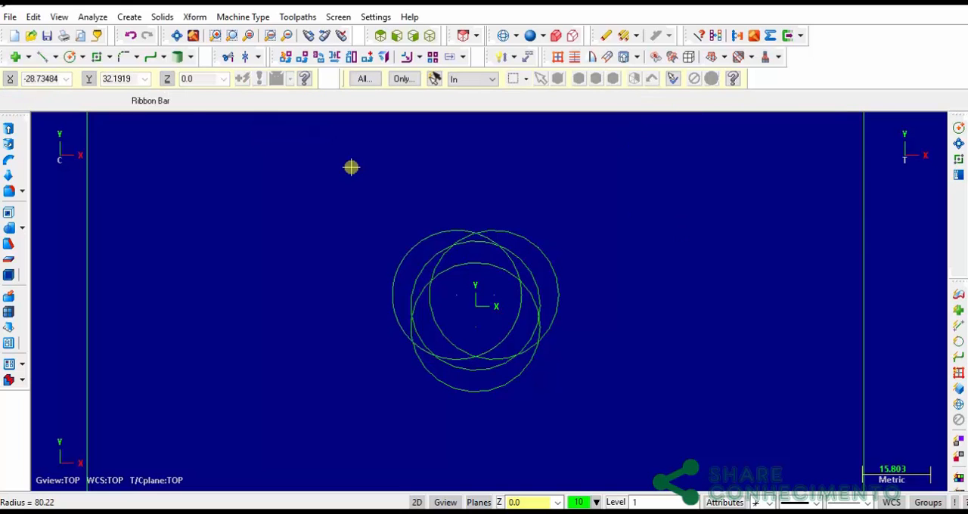
# Trim the three offset lobe circles against each other with the three-entity trim, keeping their outer arcs
pyautogui.click(245, 57)
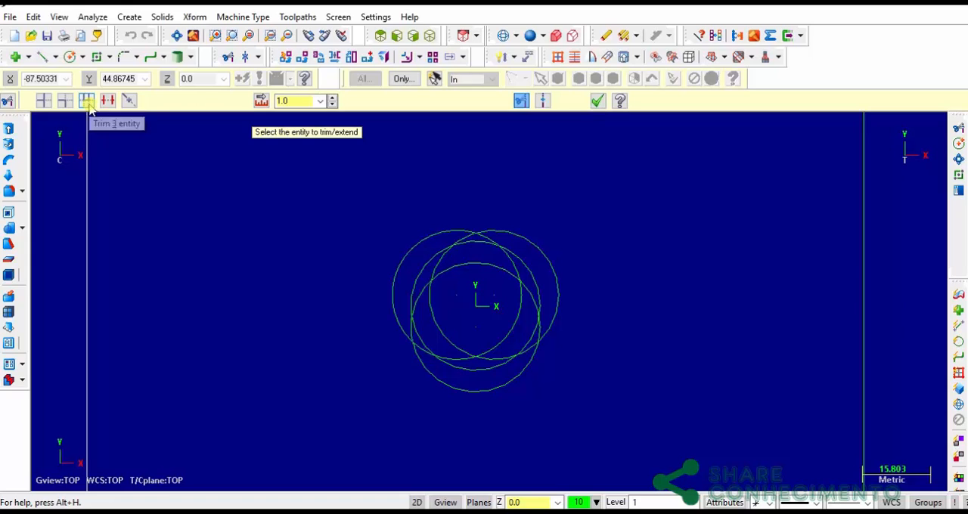
pyautogui.click(89, 105)
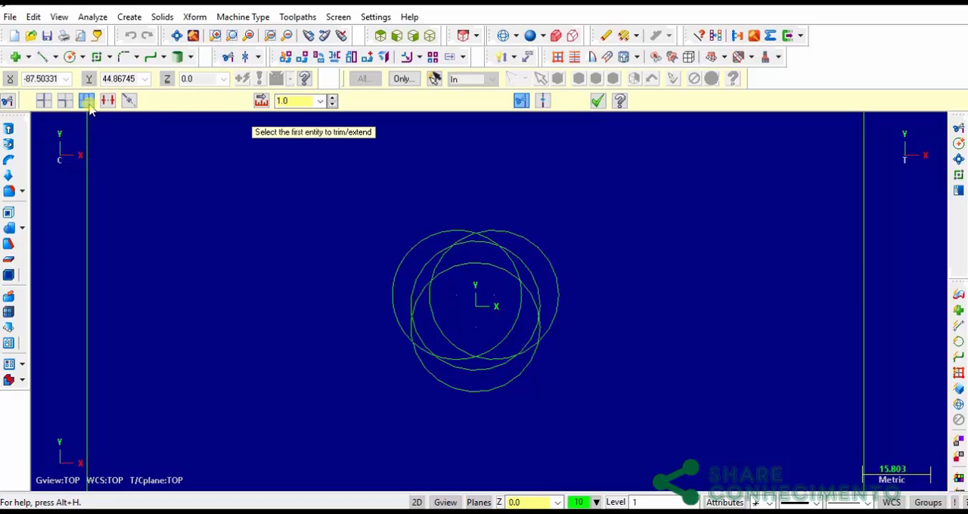
pyautogui.click(430, 236)
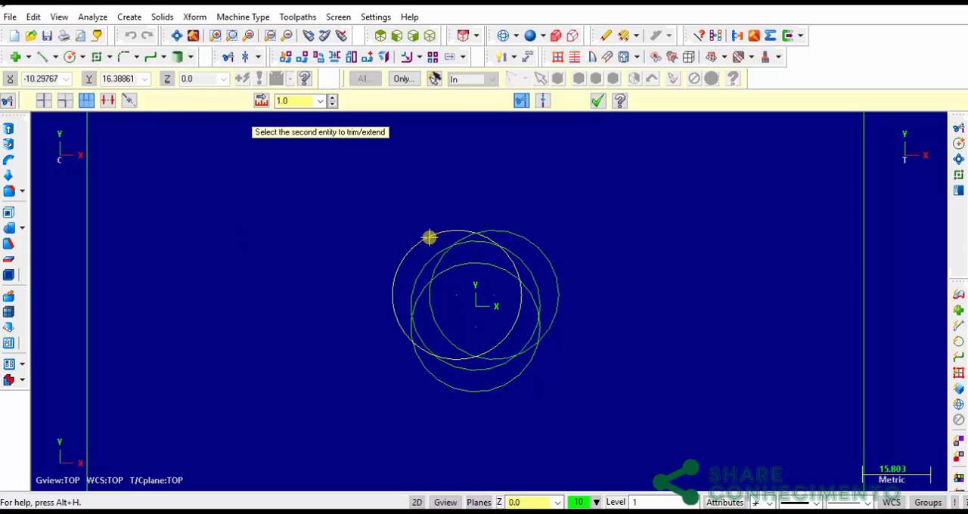
pyautogui.click(512, 385)
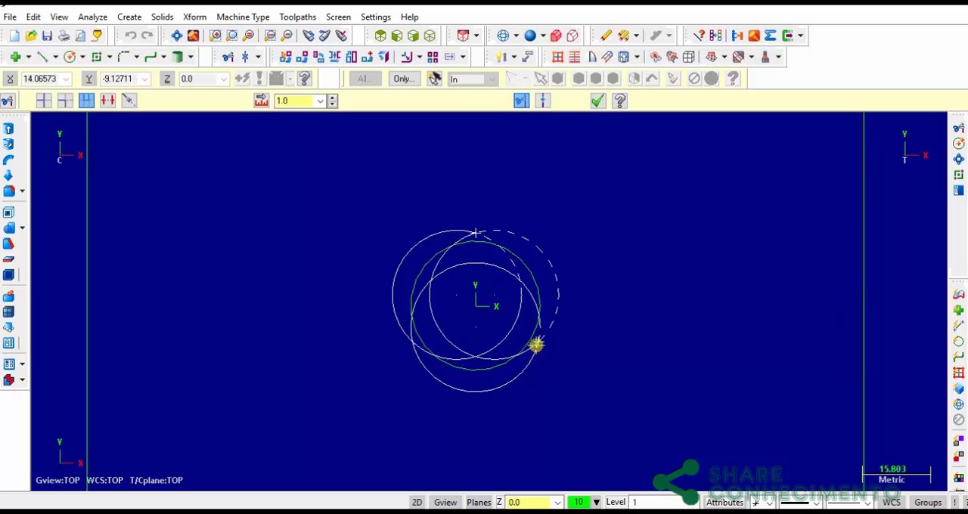
pyautogui.click(555, 263)
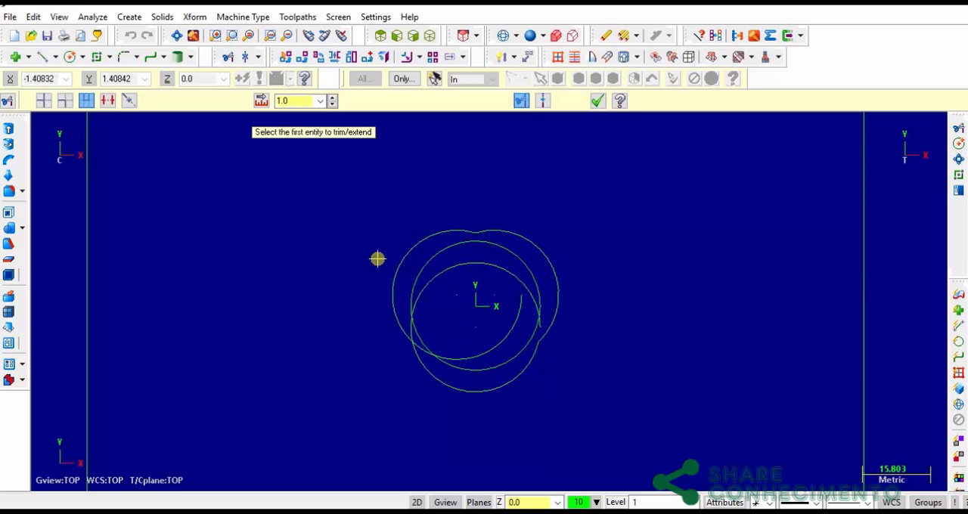
# Trim the left and lower lobe arcs to their intersection with the two-entity trim, closing the three-lobed outline
pyautogui.click(66, 103)
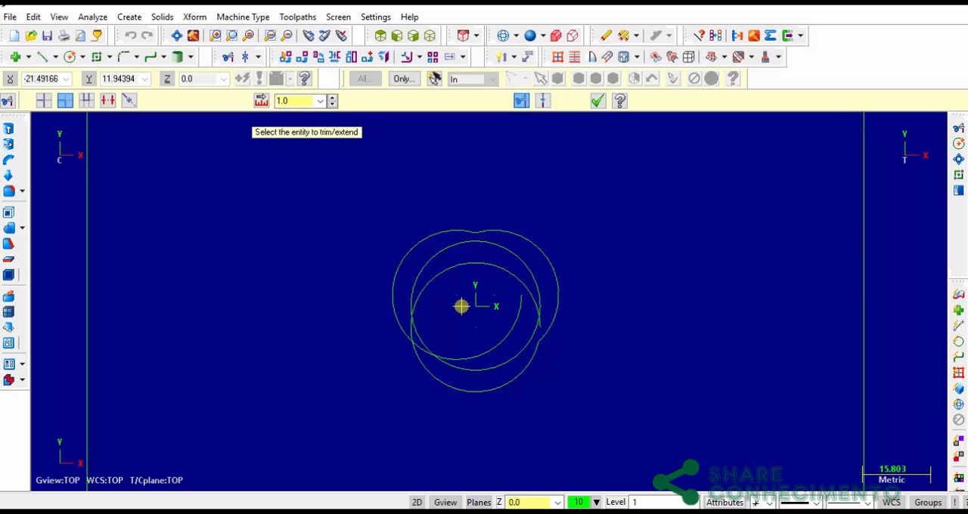
pyautogui.click(412, 342)
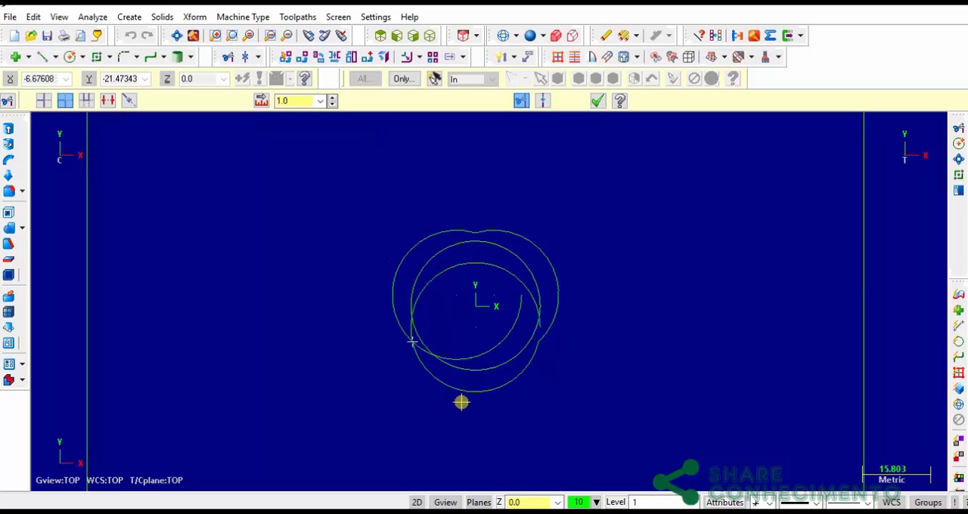
pyautogui.click(462, 397)
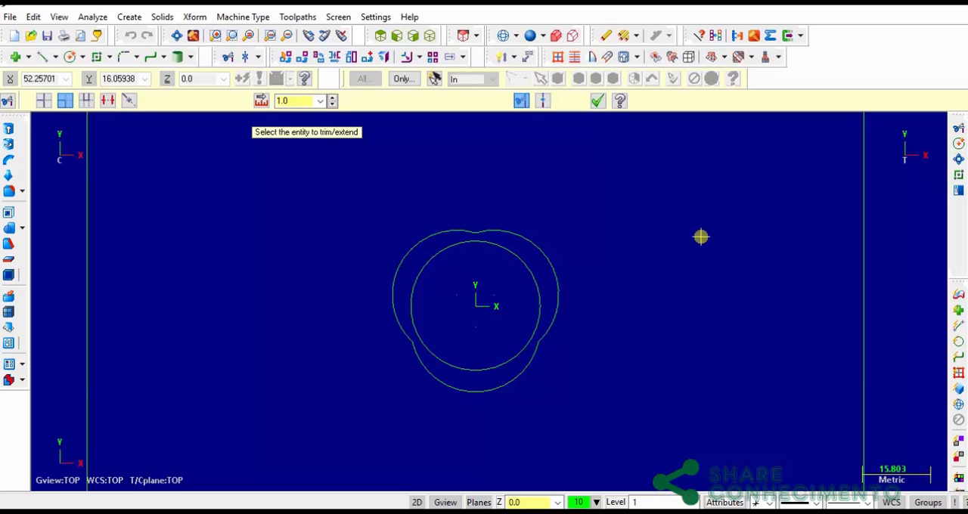
pyautogui.click(598, 101)
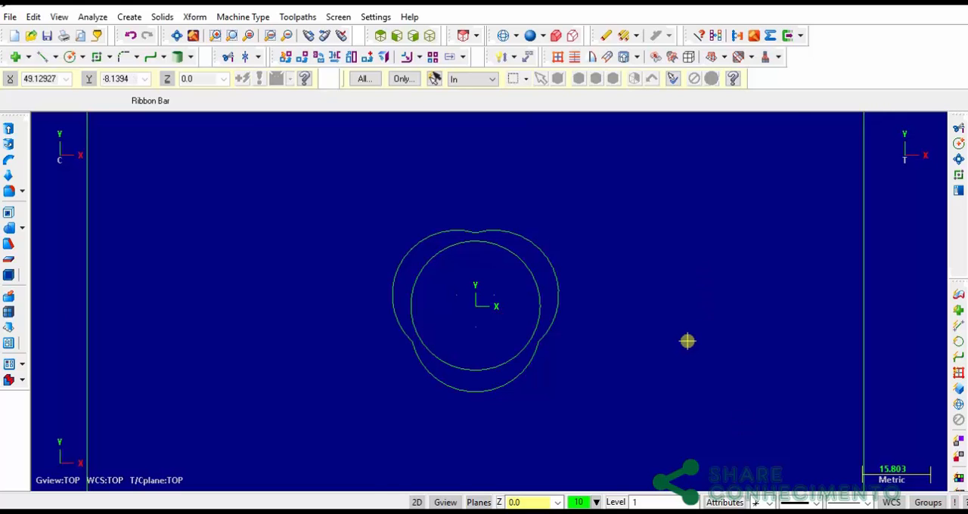
# Check on the part drawing how far the corner pockets lie from the plate edges and the central pocket
pyautogui.scroll(-3, 686, 339)
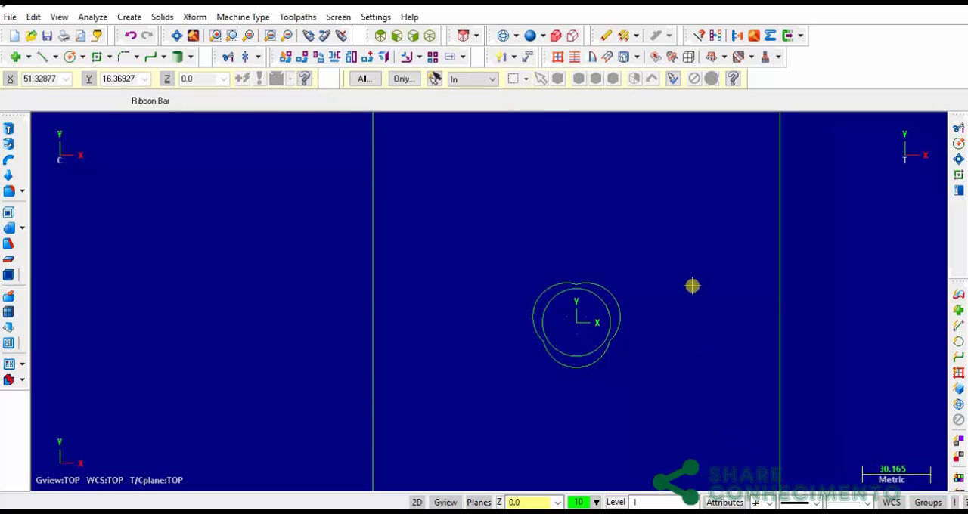
pyautogui.hotkey('alt', 'F1')
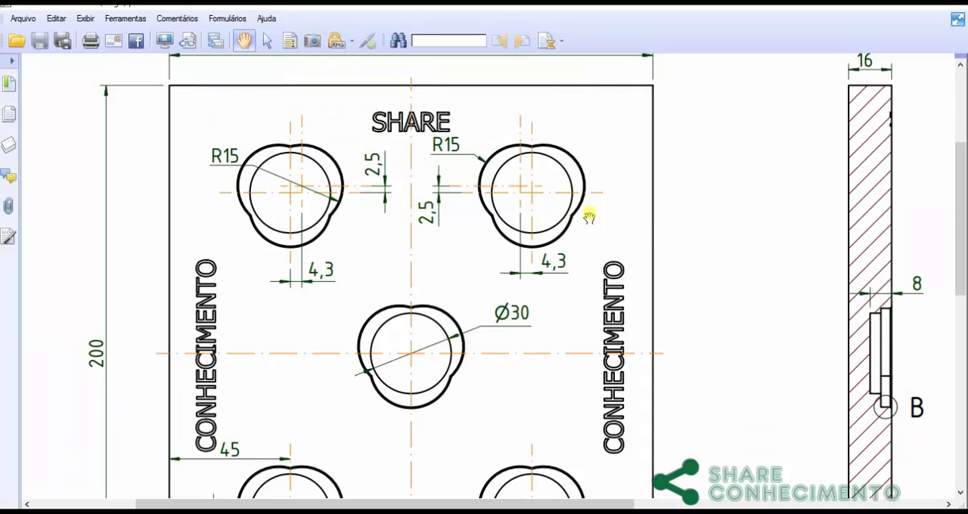
pyautogui.scroll(-5, 621, 283)
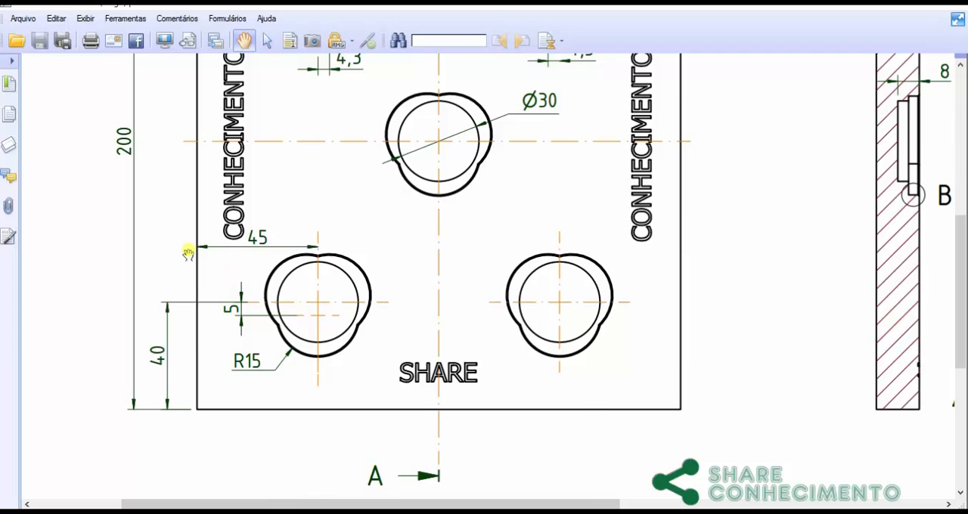
pyautogui.scroll(6, 607, 190)
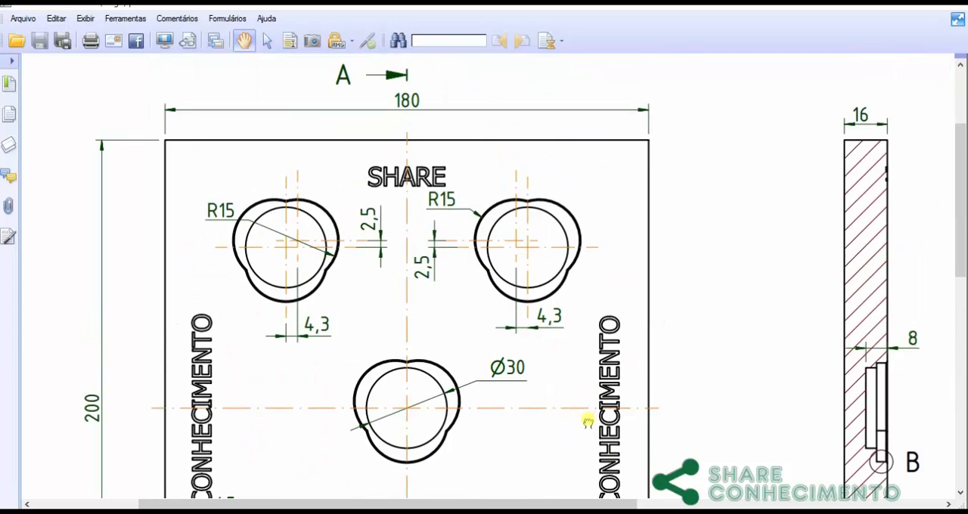
pyautogui.moveTo(594, 381); pyautogui.dragTo(630, 244)
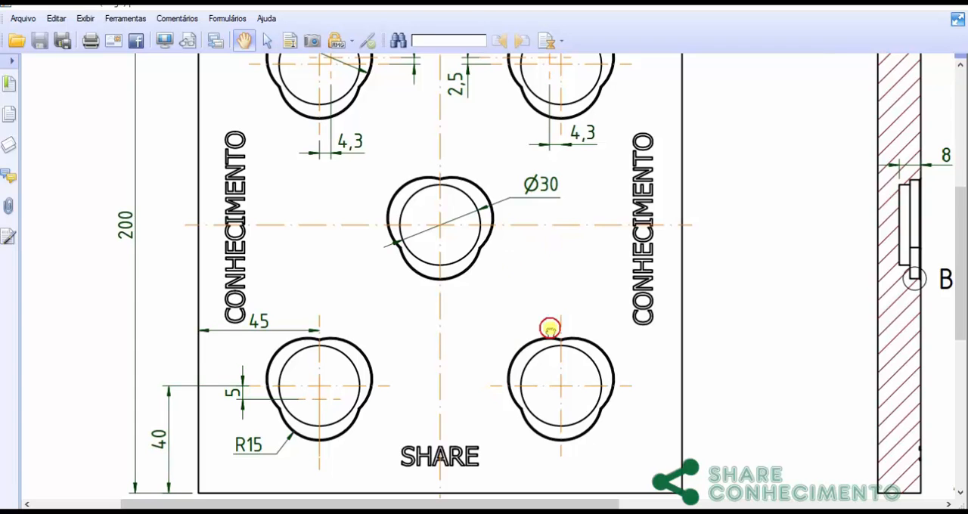
pyautogui.moveTo(552, 345); pyautogui.dragTo(488, 293)
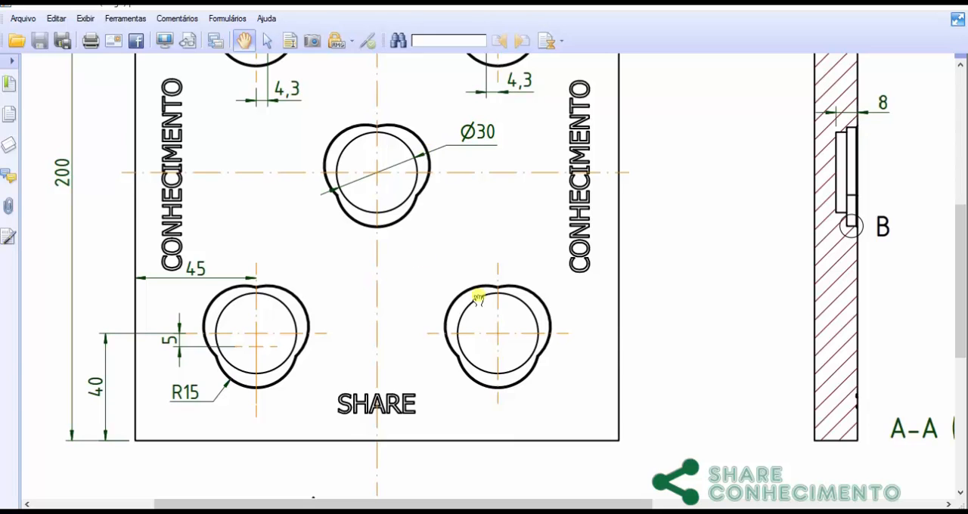
pyautogui.moveTo(772, 504)
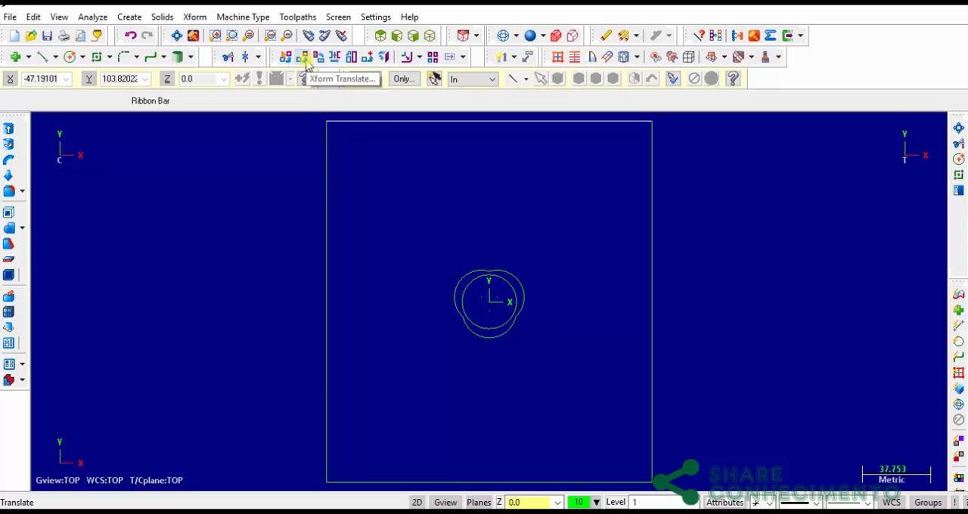
# Translate one copy of the central pocket's circle and lobed outline by X -45 and Y -60, and clear the result colors
pyautogui.click(302, 58)
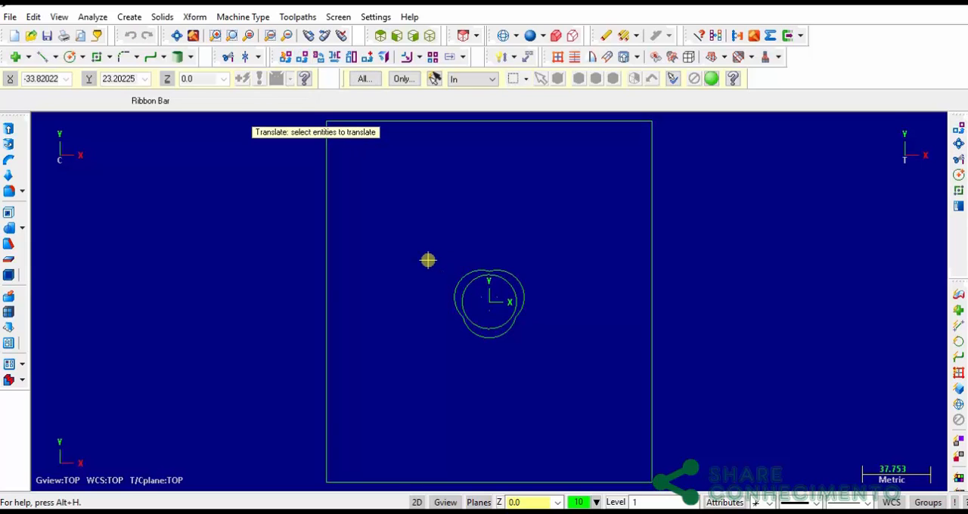
pyautogui.moveTo(411, 248); pyautogui.dragTo(551, 357)
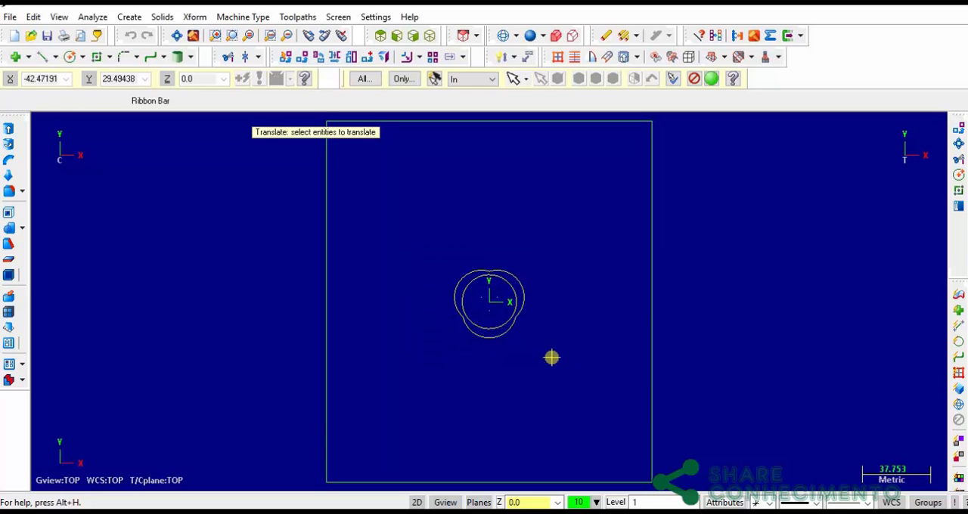
pyautogui.press('Return')
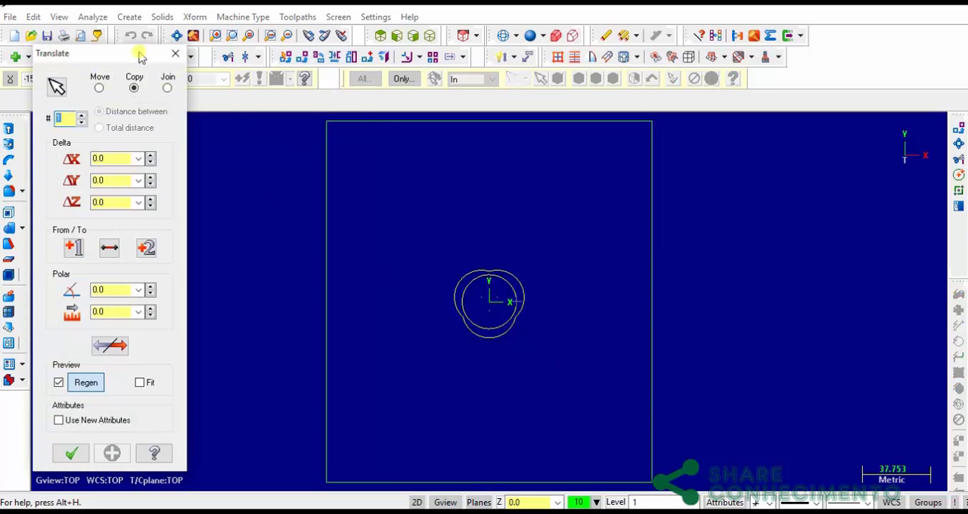
pyautogui.moveTo(142, 58); pyautogui.dragTo(185, 50)
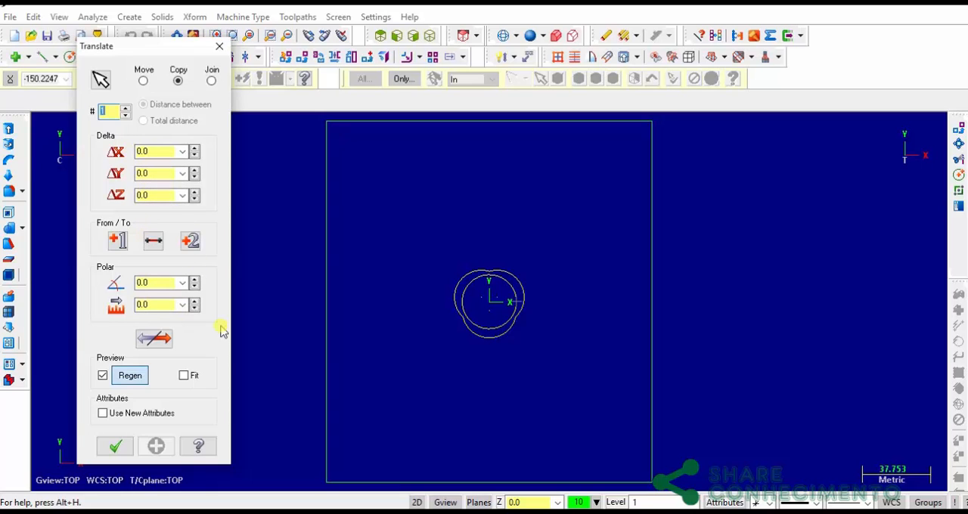
pyautogui.click(161, 154)
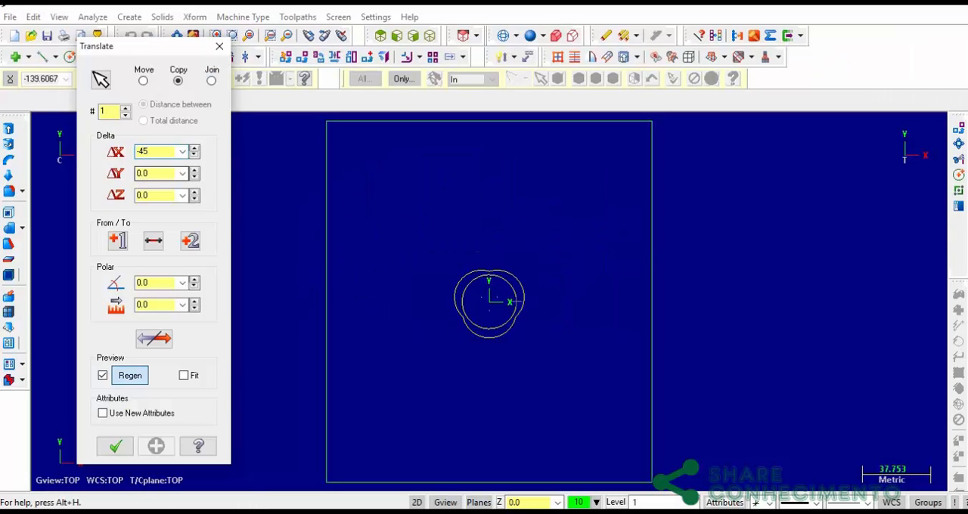
pyautogui.click(158, 172)
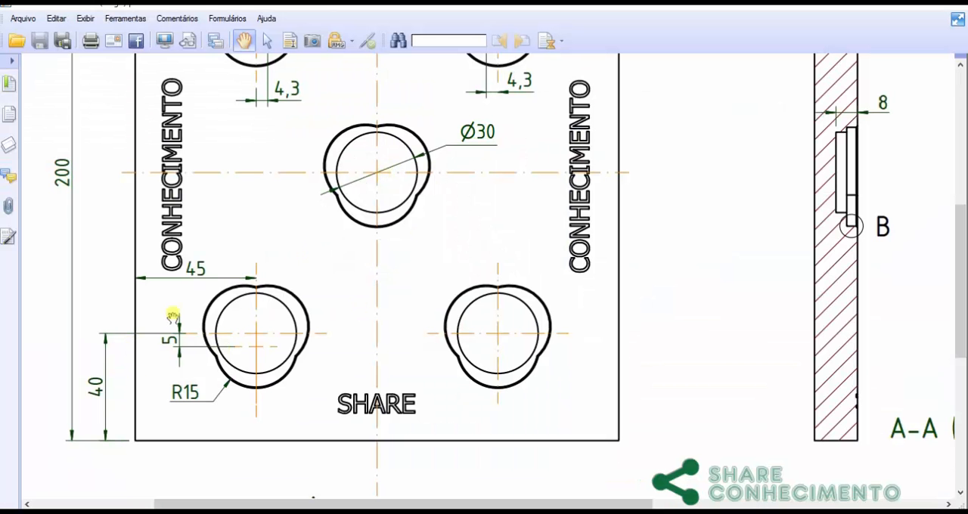
pyautogui.moveTo(404, 183)
pyautogui.mouseDown()
pyautogui.moveTo(395, 319)
pyautogui.moveTo(361, 455)
pyautogui.moveTo(453, 174)
pyautogui.mouseUp()
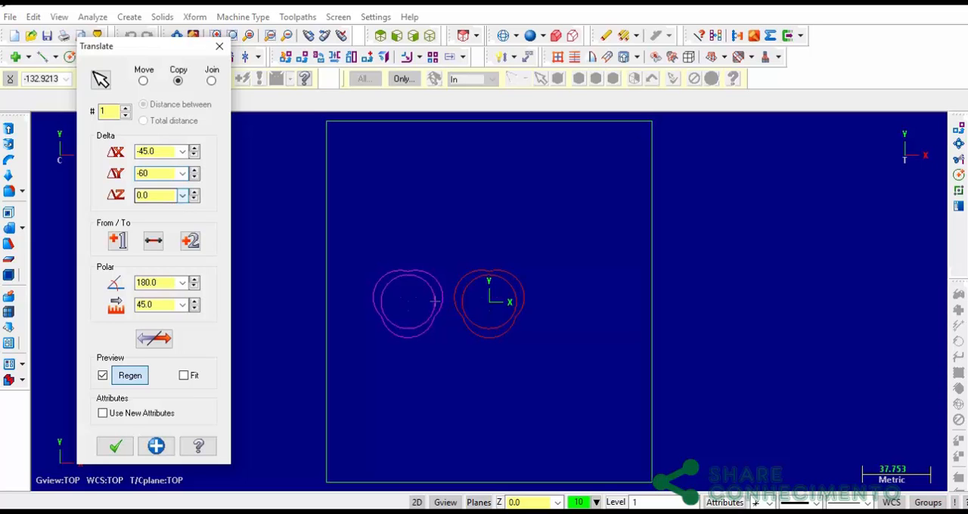
pyautogui.click(152, 195)
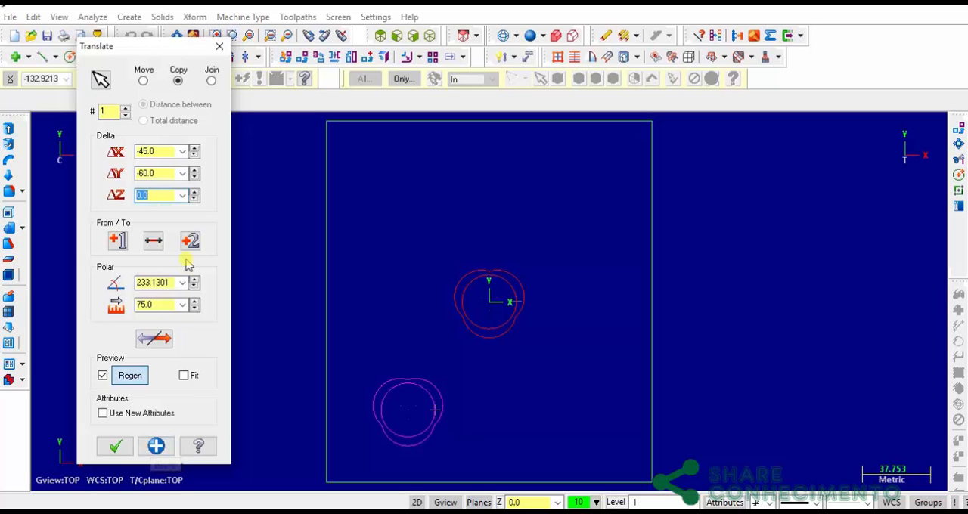
pyautogui.click(116, 447)
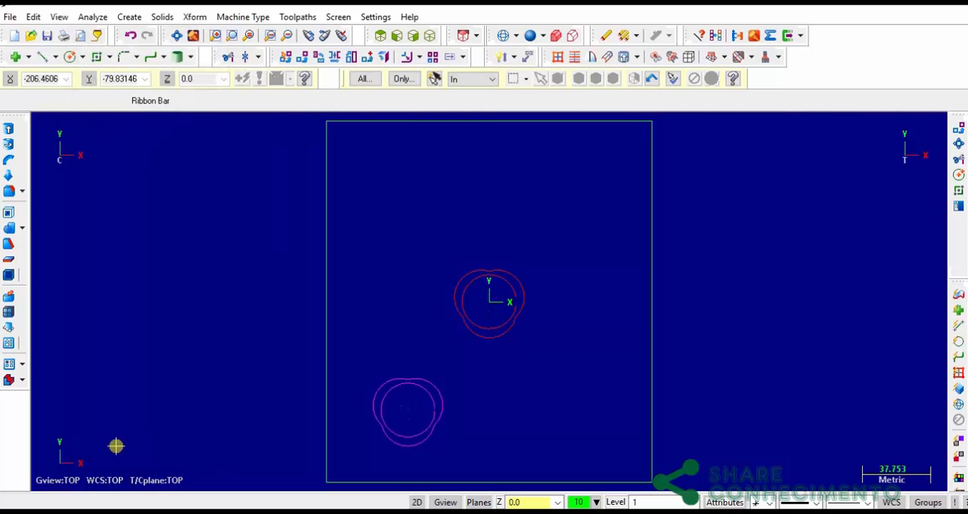
pyautogui.rightClick(507, 225)
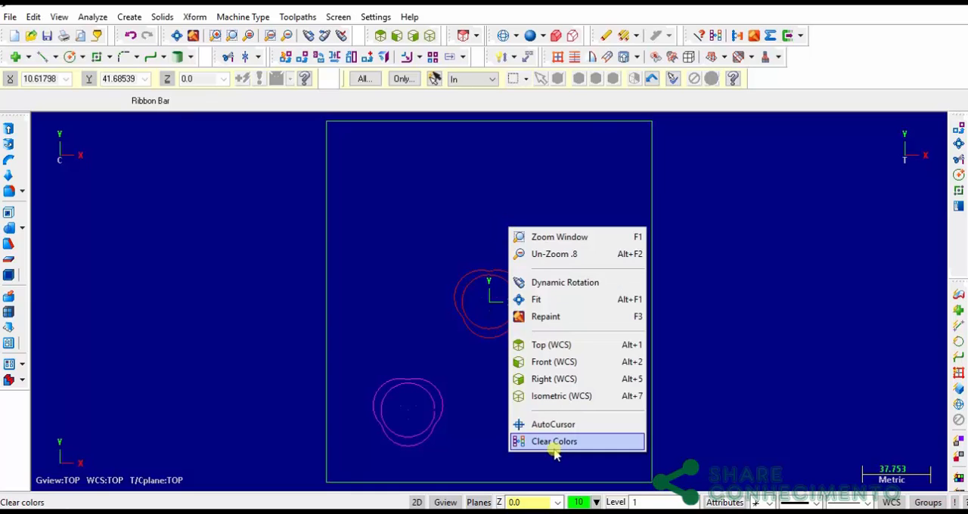
pyautogui.click(587, 444)
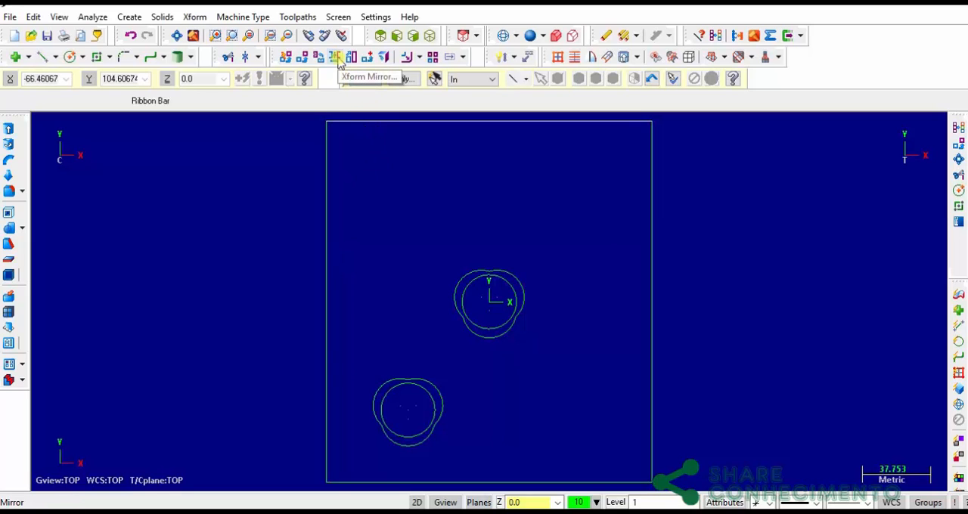
# Mirror a copy of the lower-left pocket's circle and lobed outline about the vertical axis at X 0
pyautogui.click(337, 61)
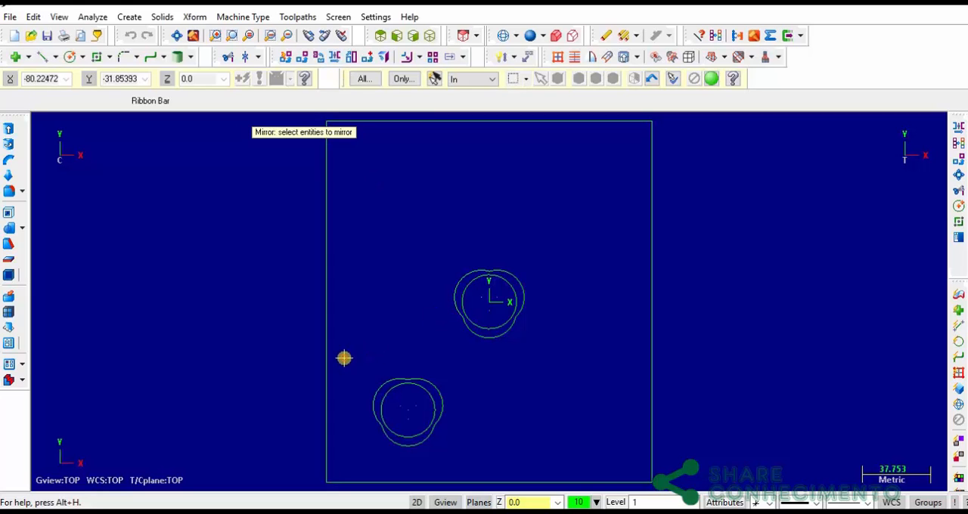
pyautogui.moveTo(344, 358); pyautogui.dragTo(486, 459)
pyautogui.press('Return')
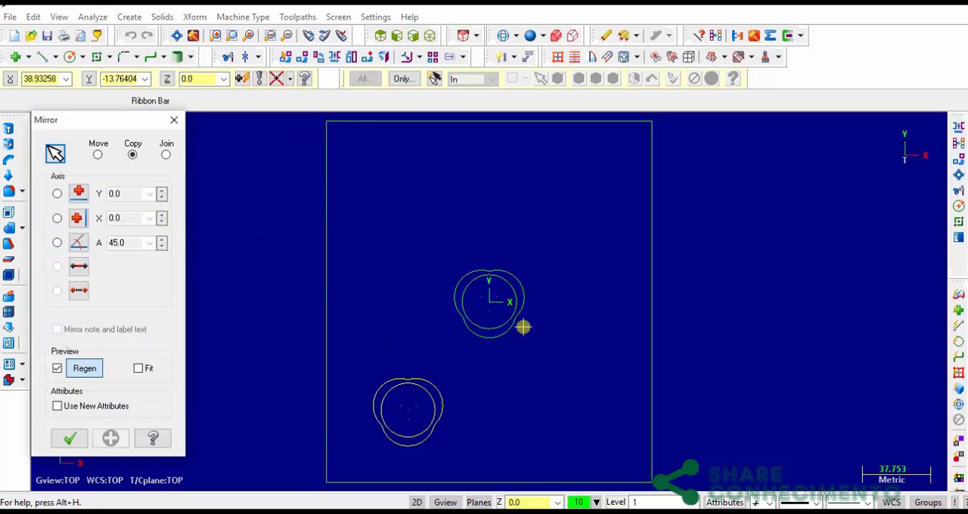
pyautogui.click(58, 218)
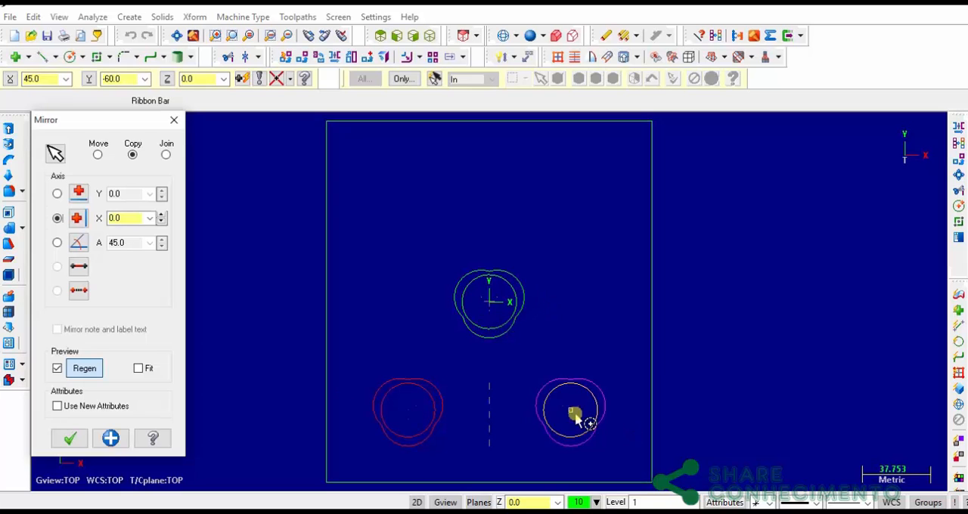
pyautogui.click(111, 439)
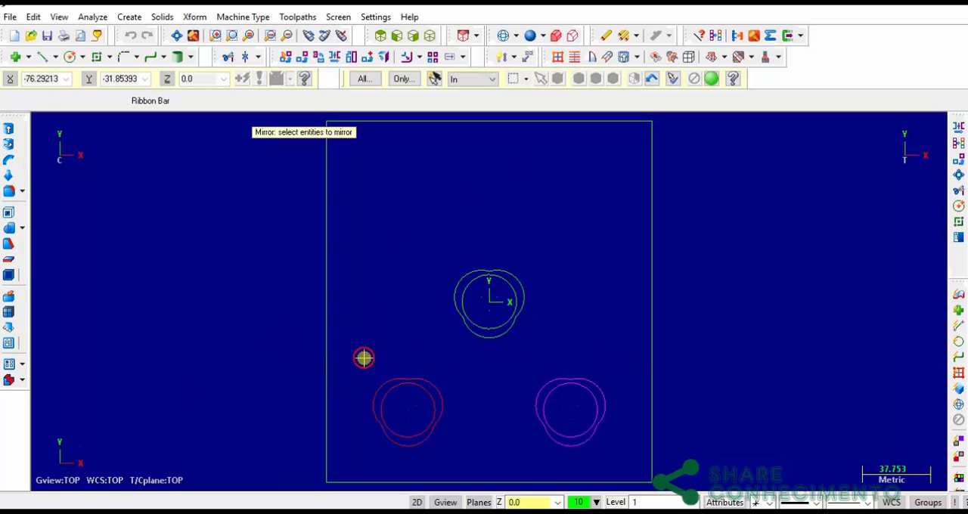
# Try to mirror copies of both lower pockets about the horizontal axis at Y 0
pyautogui.moveTo(350, 360); pyautogui.dragTo(632, 470)
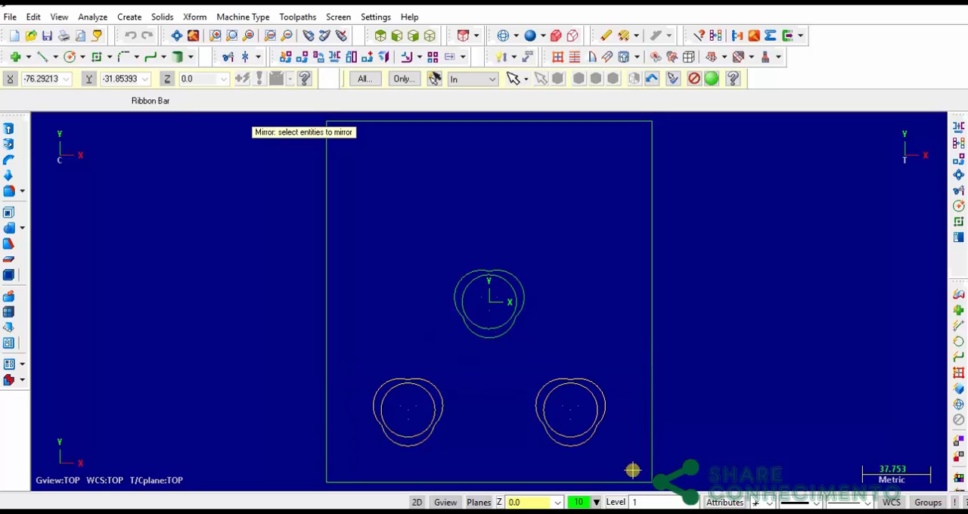
pyautogui.press('Return')
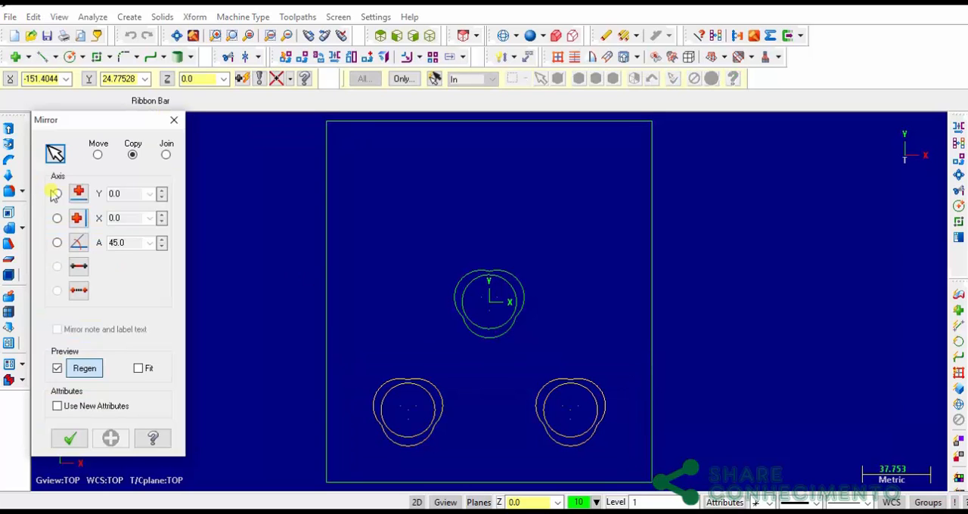
pyautogui.click(57, 194)
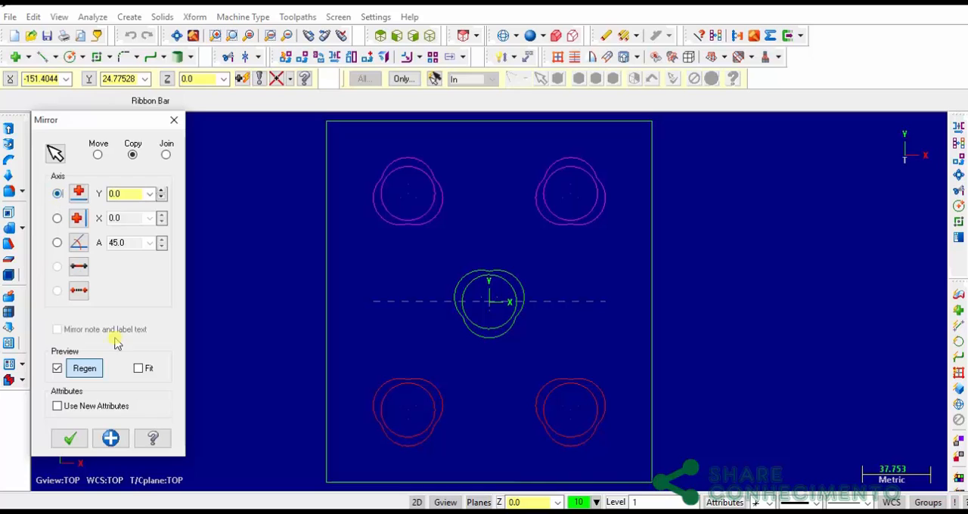
pyautogui.click(70, 439)
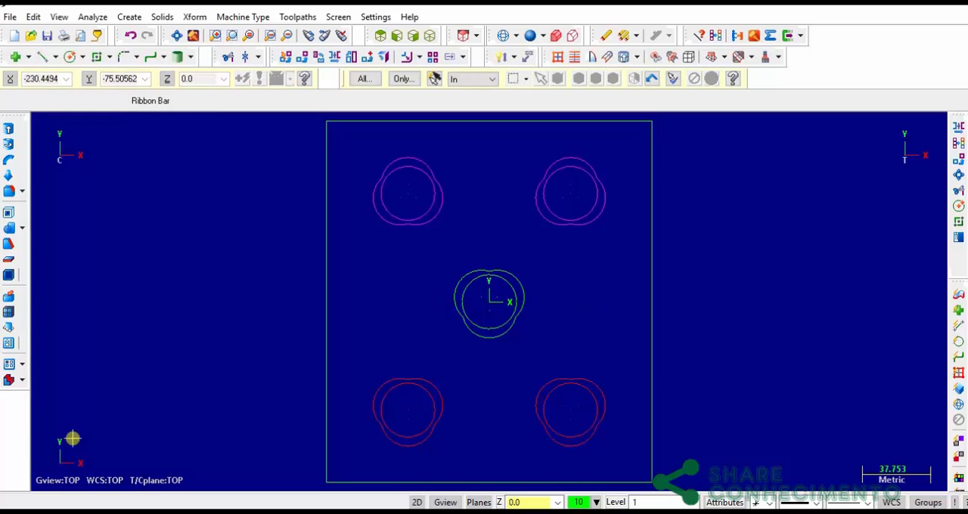
# Compare the upper pockets' orientation with the part drawing and undo the mirror about the horizontal axis
pyautogui.hotkey('alt', 'Tab')
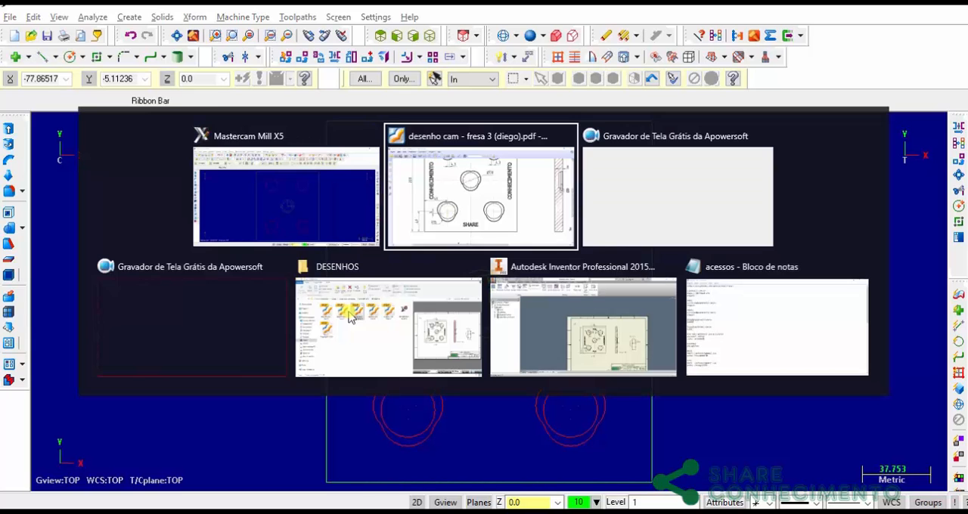
pyautogui.scroll(1, 558, 263)
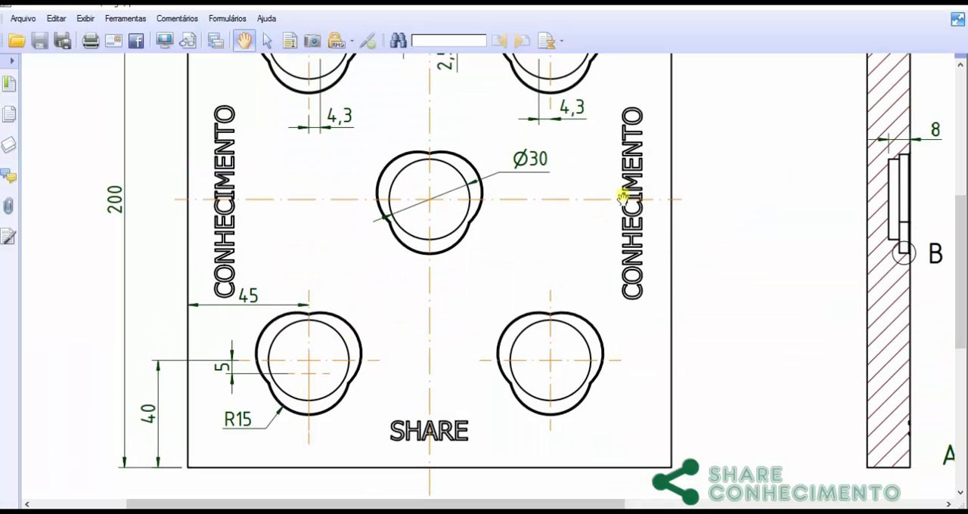
pyautogui.moveTo(622, 189); pyautogui.dragTo(601, 295)
pyautogui.hotkey('alt', 'Tab')
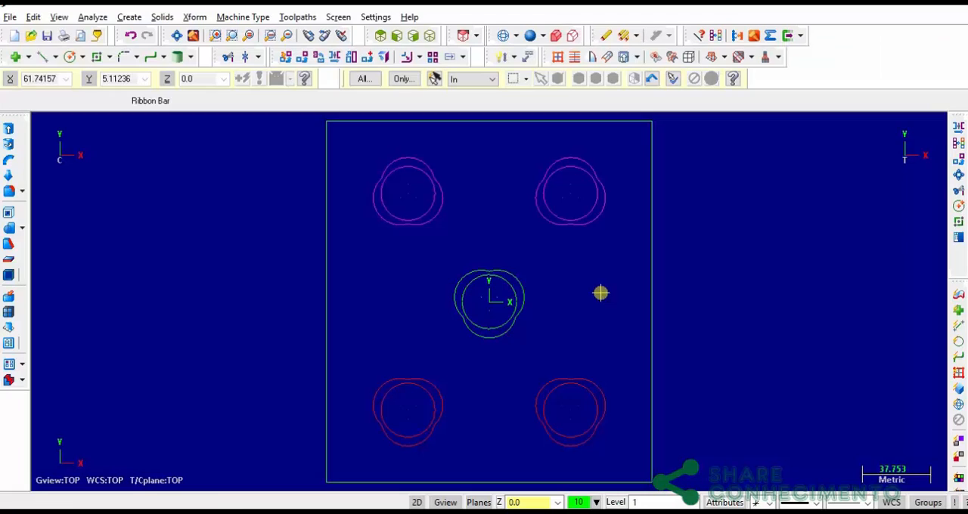
pyautogui.hotkey('alt', 'Tab')
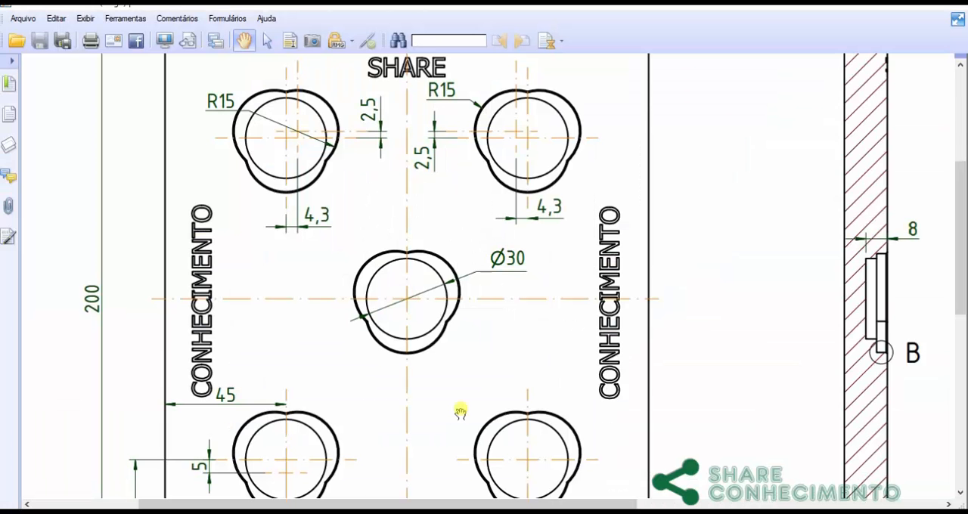
pyautogui.hotkey('alt', 'Tab')
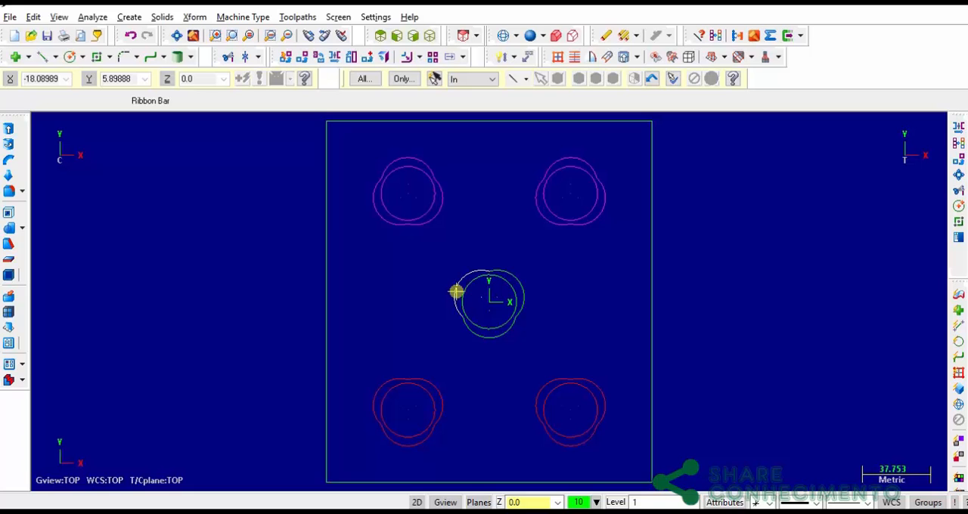
pyautogui.hotkey('ctrl', 'z')
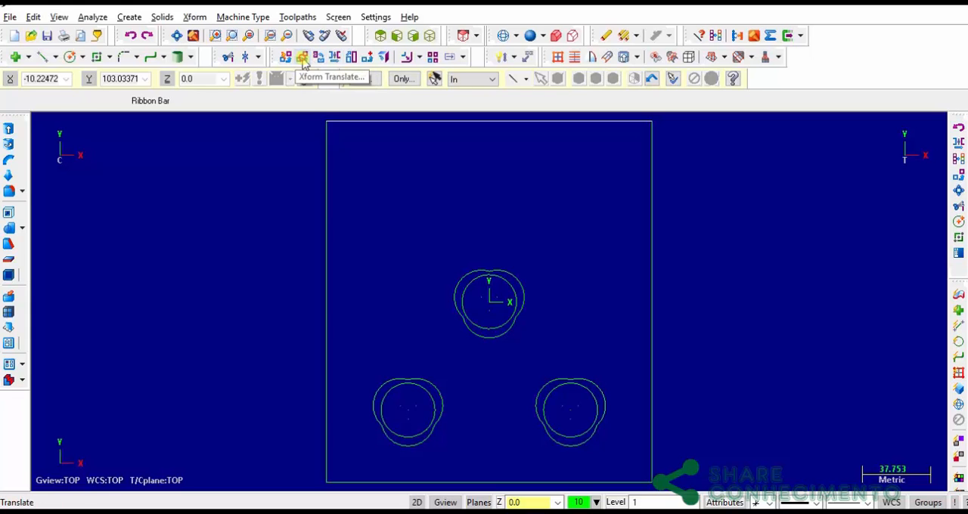
# Translate one copy of both lower pockets by Y 120 and clear the result colors
pyautogui.click(302, 61)
pyautogui.moveTo(355, 361); pyautogui.dragTo(635, 464)
pyautogui.press('Return')
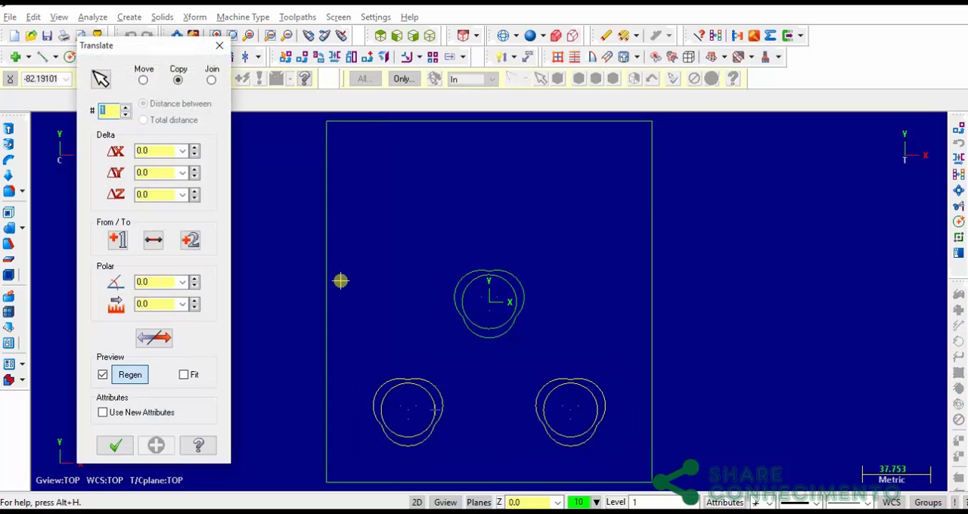
pyautogui.moveTo(155, 173); pyautogui.dragTo(109, 172)
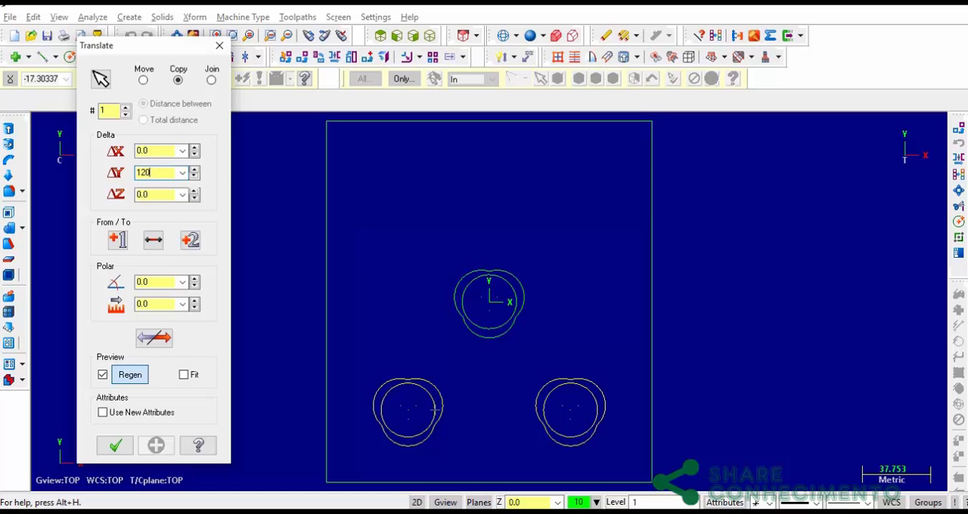
pyautogui.write('120')
pyautogui.press('Tab')
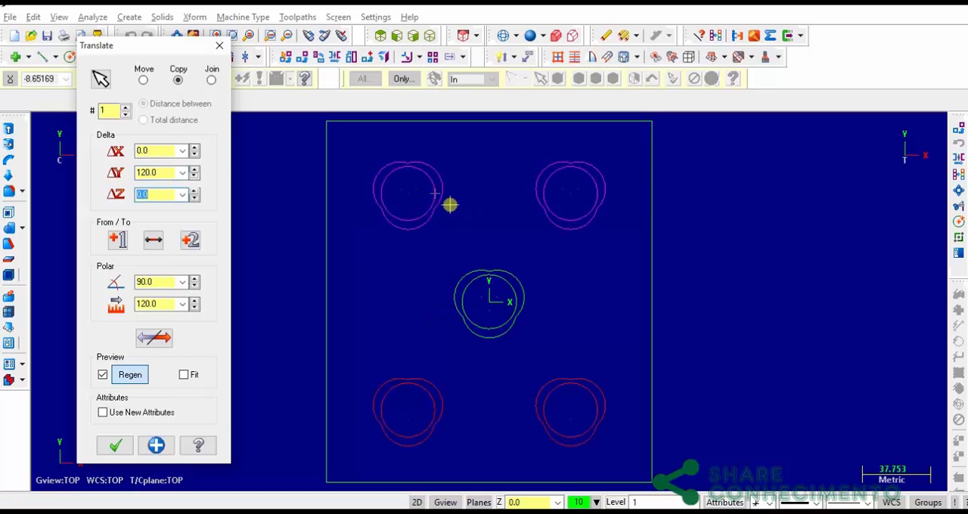
pyautogui.click(120, 446)
pyautogui.rightClick(401, 310)
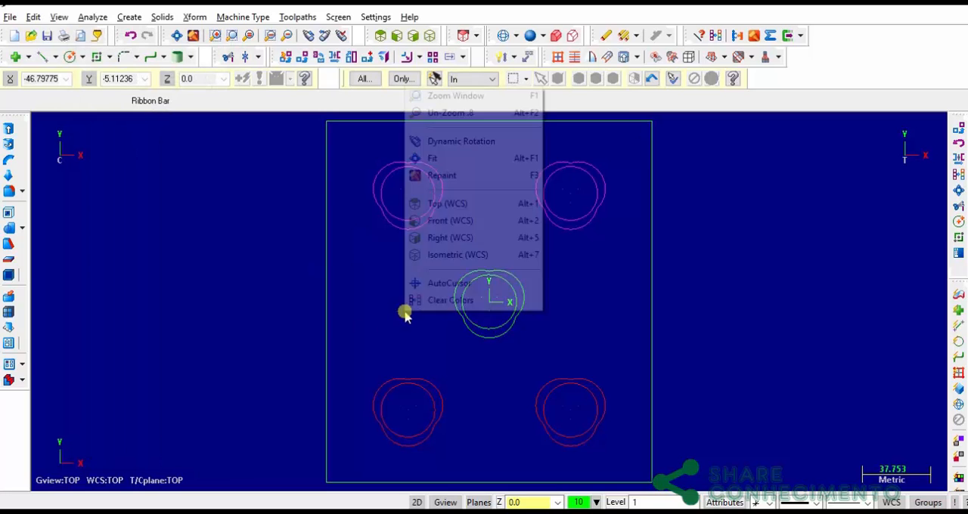
pyautogui.click(450, 300)
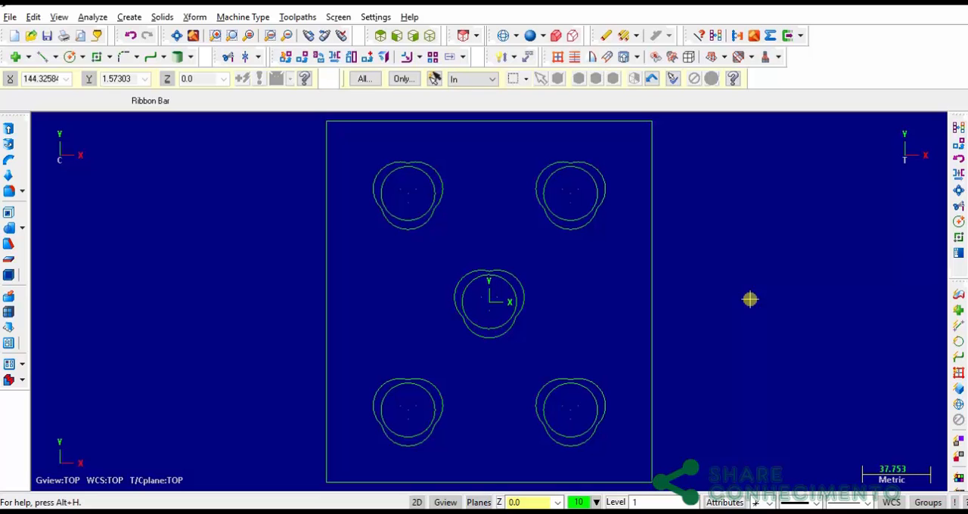
# Check the pocket depths and the edge chamfer in the part drawing's section A-A and detail B
pyautogui.hotkey('alt', 'Tab')
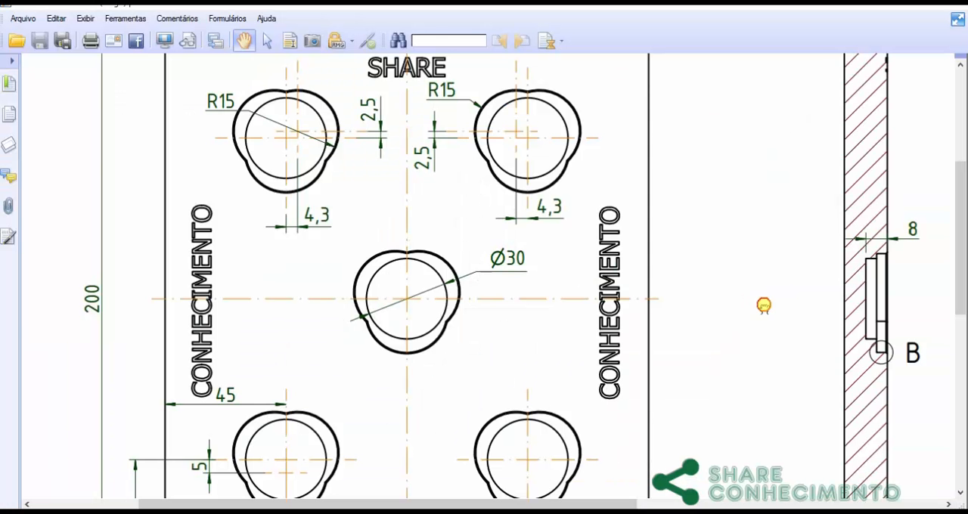
pyautogui.moveTo(764, 305)
pyautogui.mouseDown()
pyautogui.moveTo(580, 246)
pyautogui.moveTo(527, 184)
pyautogui.moveTo(514, 149)
pyautogui.mouseUp()
pyautogui.moveTo(702, 306)
pyautogui.mouseDown()
pyautogui.moveTo(521, 294)
pyautogui.moveTo(347, 386)
pyautogui.mouseUp()
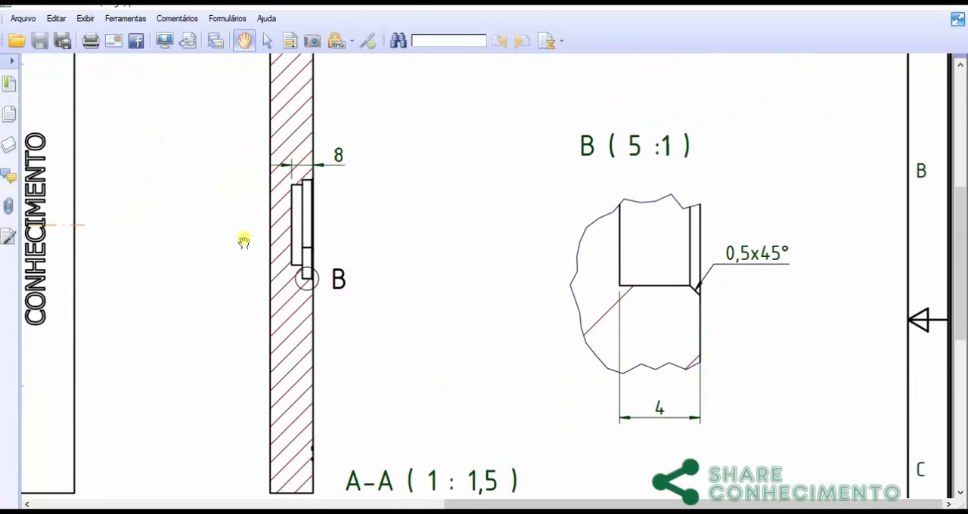
pyautogui.moveTo(214, 217); pyautogui.dragTo(654, 227)
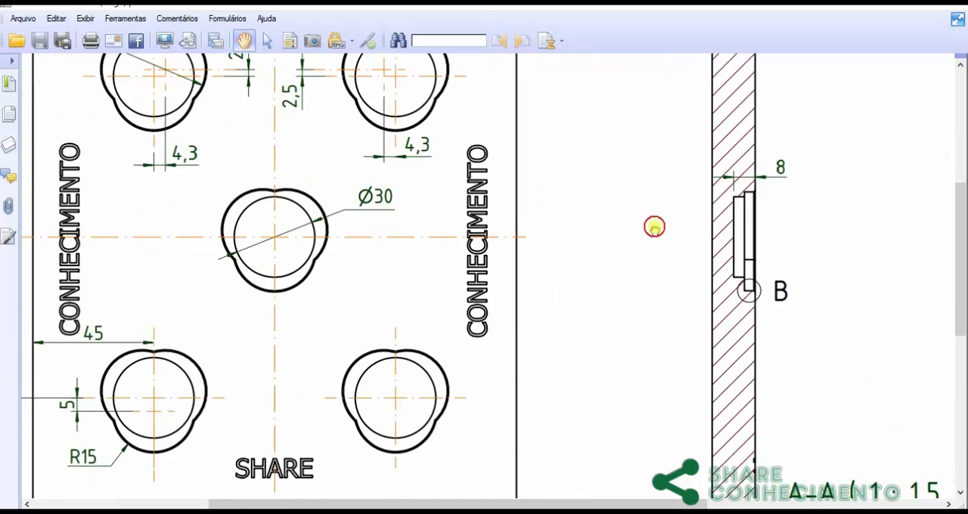
pyautogui.moveTo(303, 193); pyautogui.dragTo(447, 218)
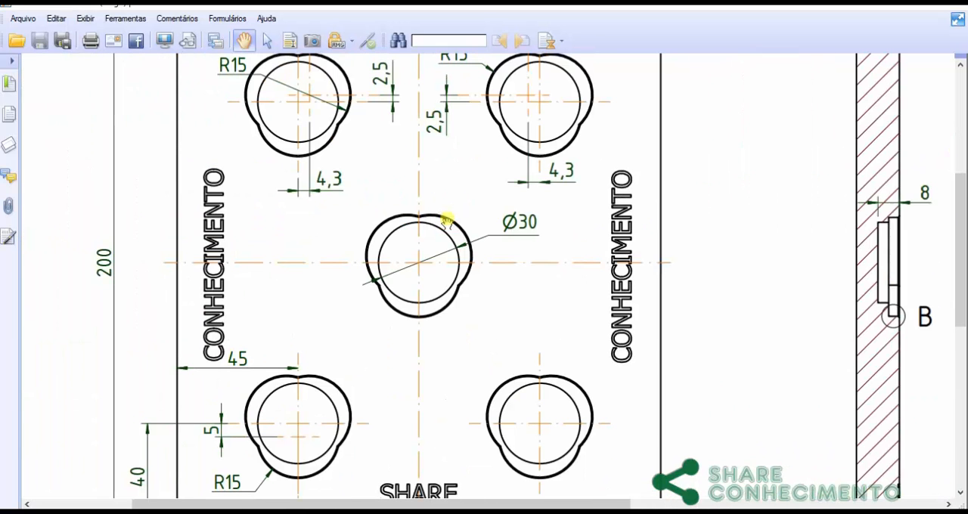
pyautogui.moveTo(346, 192)
pyautogui.mouseDown()
pyautogui.moveTo(378, 210)
pyautogui.moveTo(387, 181)
pyautogui.mouseUp()
pyautogui.hotkey('alt', 'Tab')
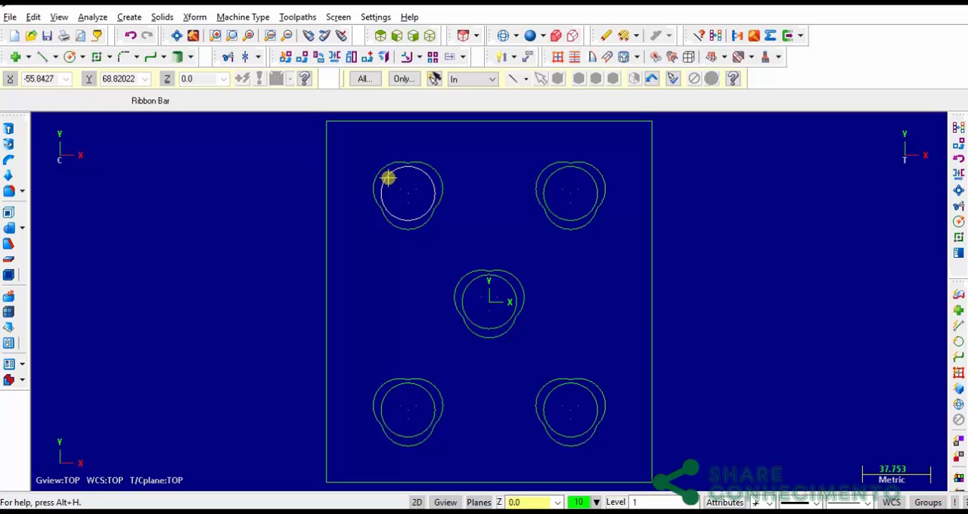
# Open the machine group's stock setup and define a rectangular 180 × 200 mm stock from the plate's lower-left and upper-right corners
pyautogui.hotkey('alt', 'o')
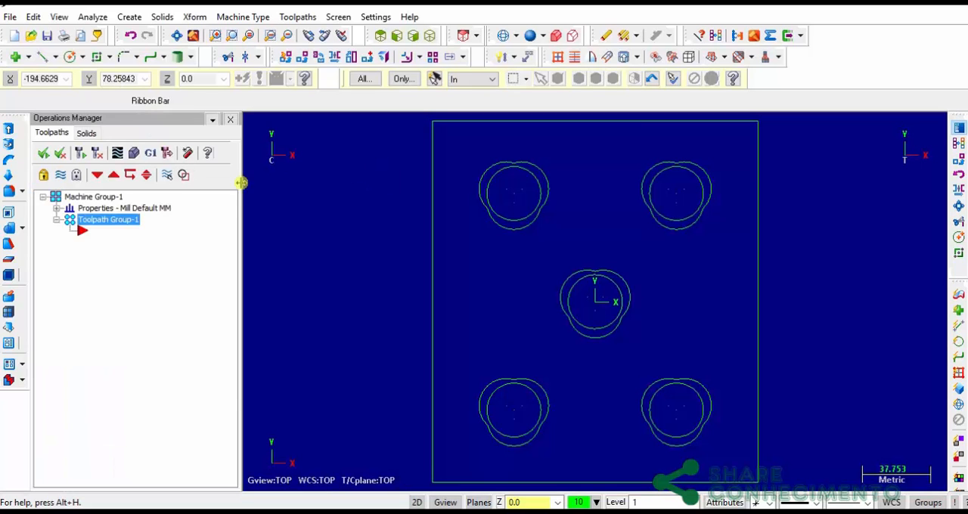
pyautogui.moveTo(240, 196); pyautogui.dragTo(207, 198)
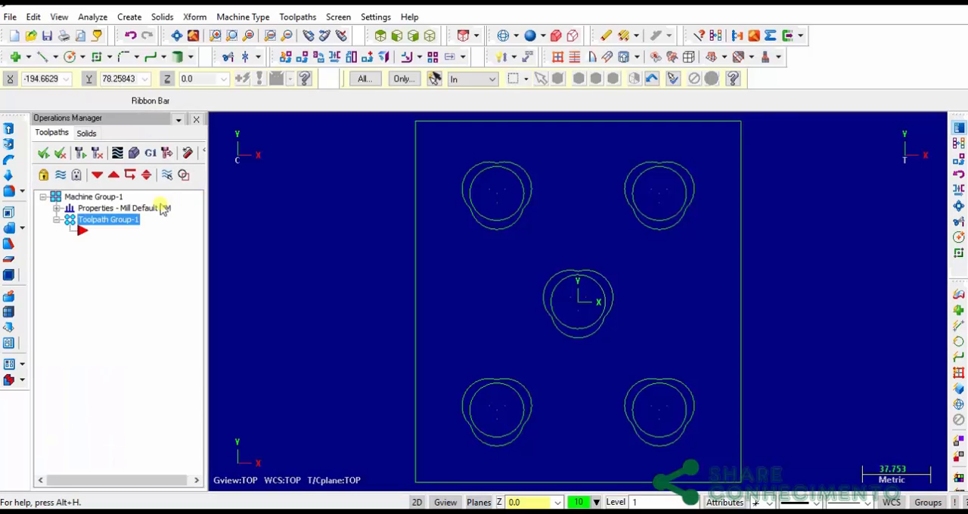
pyautogui.click(58, 208)
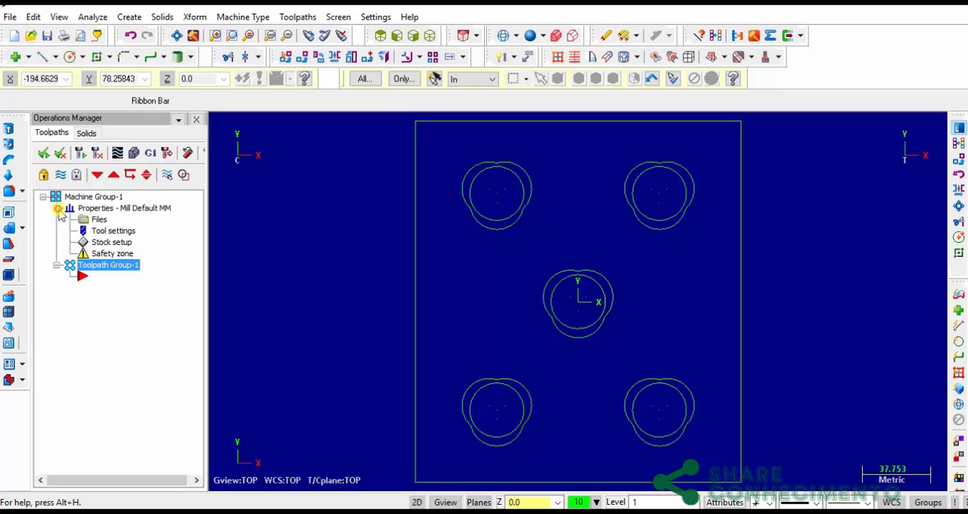
pyautogui.click(112, 243)
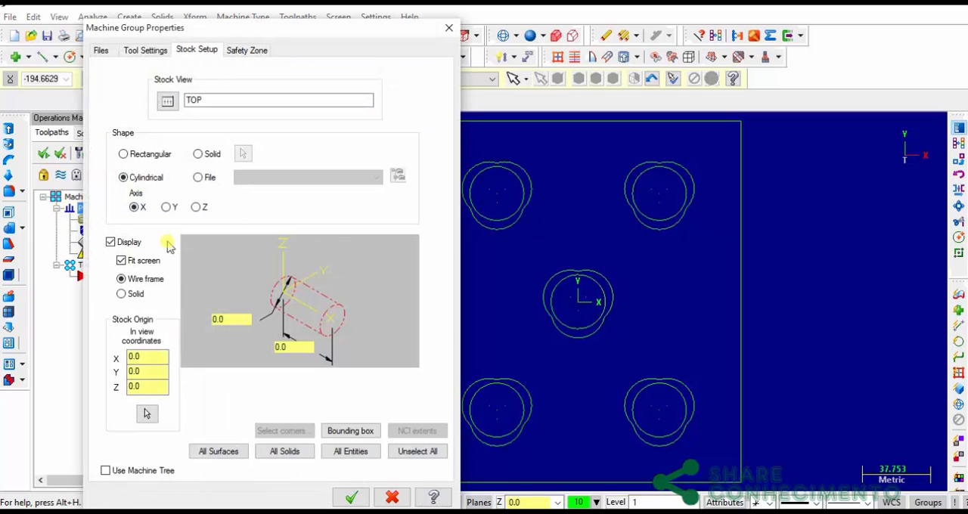
pyautogui.click(123, 154)
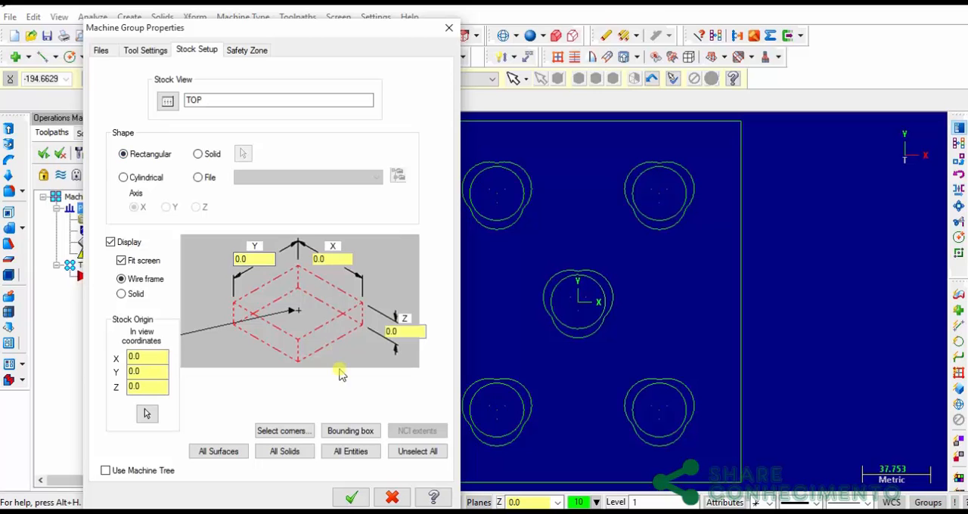
pyautogui.click(277, 437)
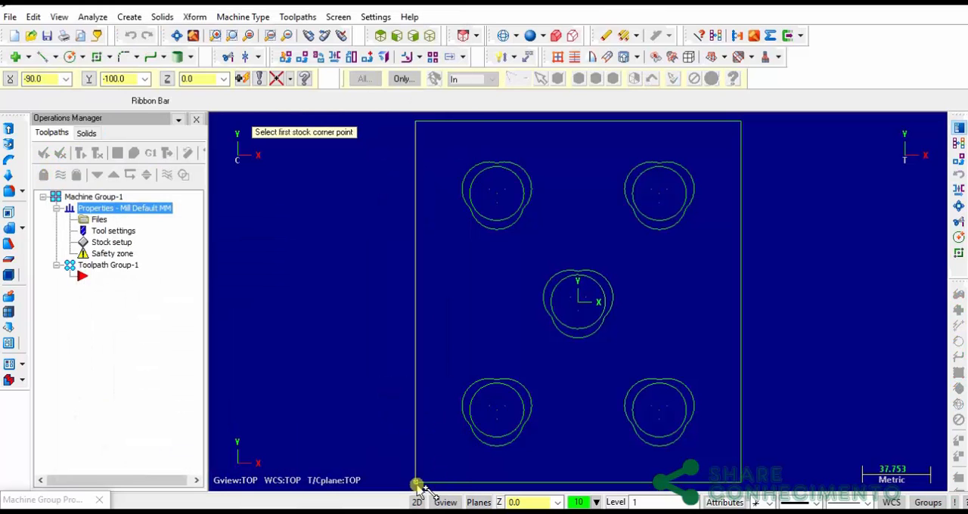
pyautogui.click(418, 485)
pyautogui.click(742, 121)
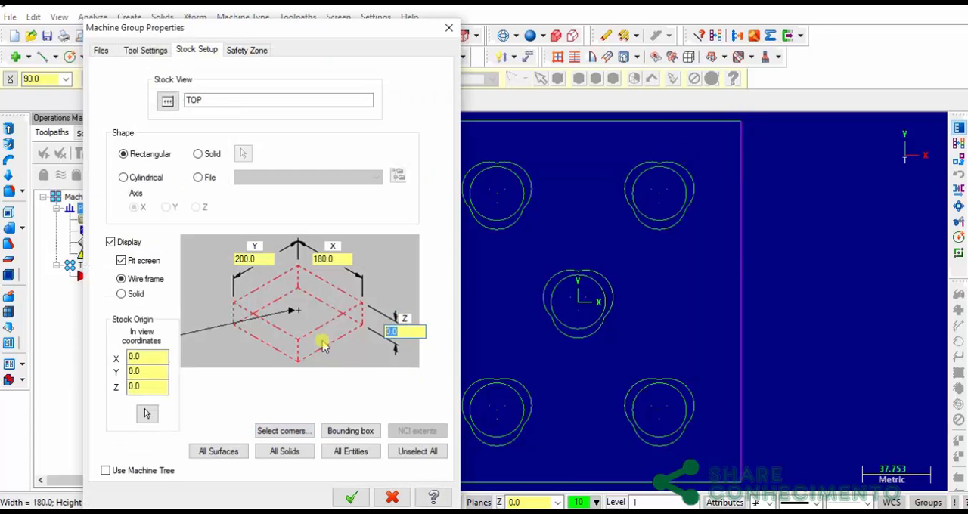
# Look up the plate thickness in the part drawing's section A-A, set the stock's Z size to 16 mm and inspect the stock in isometric view
pyautogui.hotkey('alt', 'Tab')
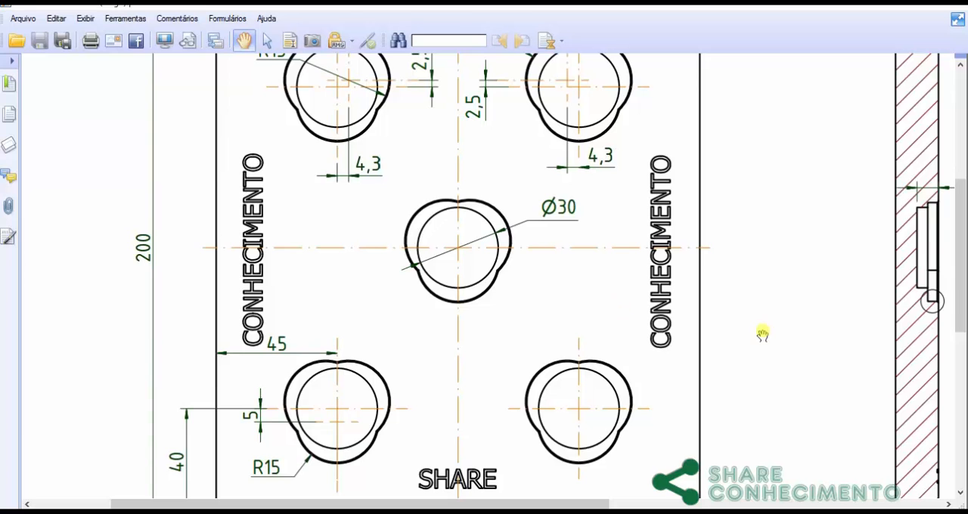
pyautogui.moveTo(763, 330); pyautogui.dragTo(380, 348)
pyautogui.moveTo(671, 327); pyautogui.dragTo(467, 245)
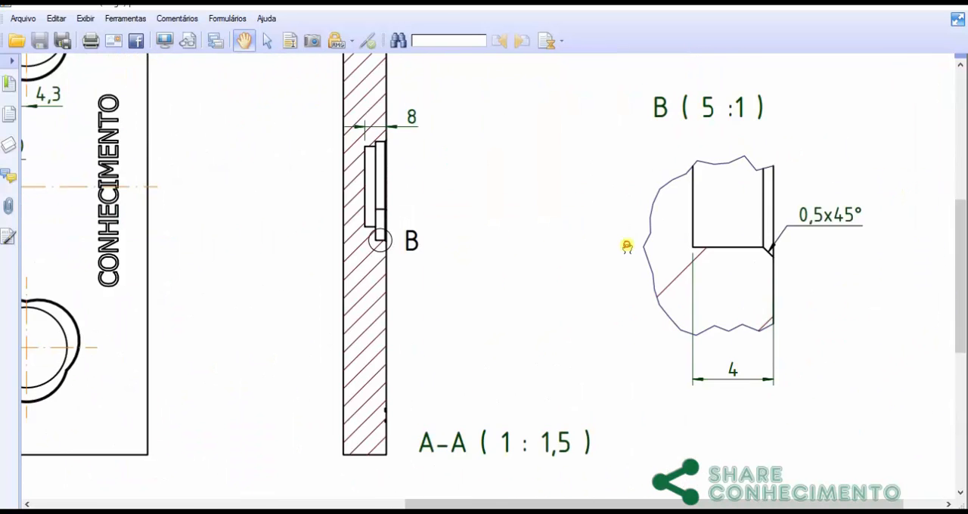
pyautogui.moveTo(617, 245)
pyautogui.mouseDown()
pyautogui.moveTo(539, 237)
pyautogui.moveTo(639, 114)
pyautogui.moveTo(651, 333)
pyautogui.mouseUp()
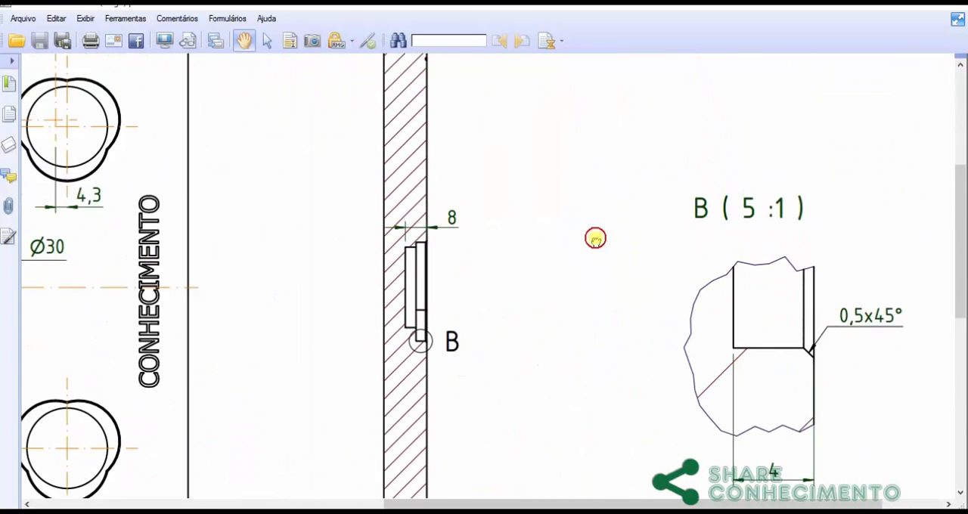
pyautogui.scroll(5, 594, 238)
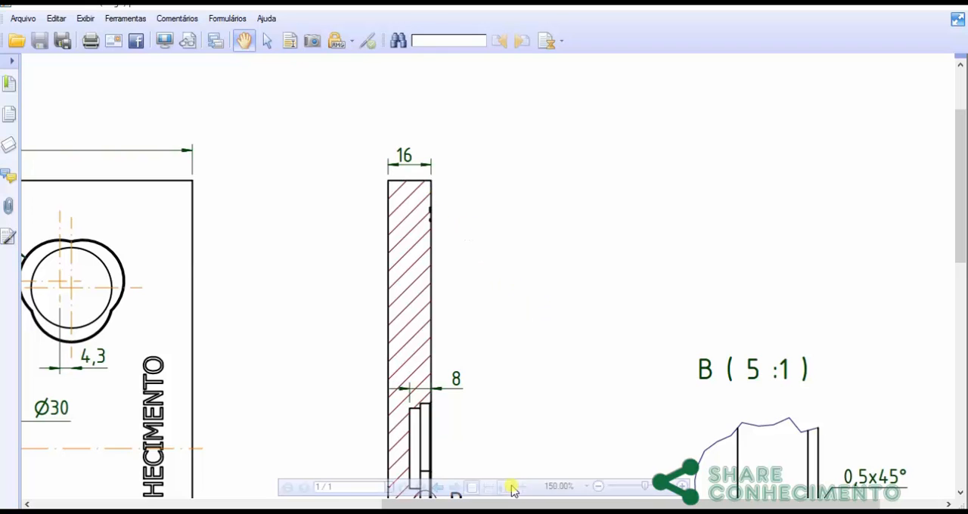
pyautogui.click(582, 512)
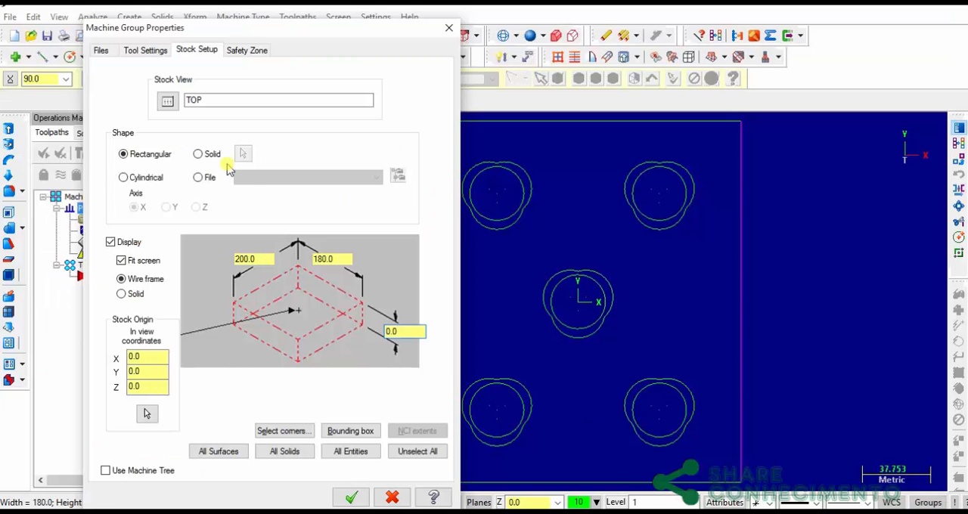
pyautogui.doubleClick(416, 331)
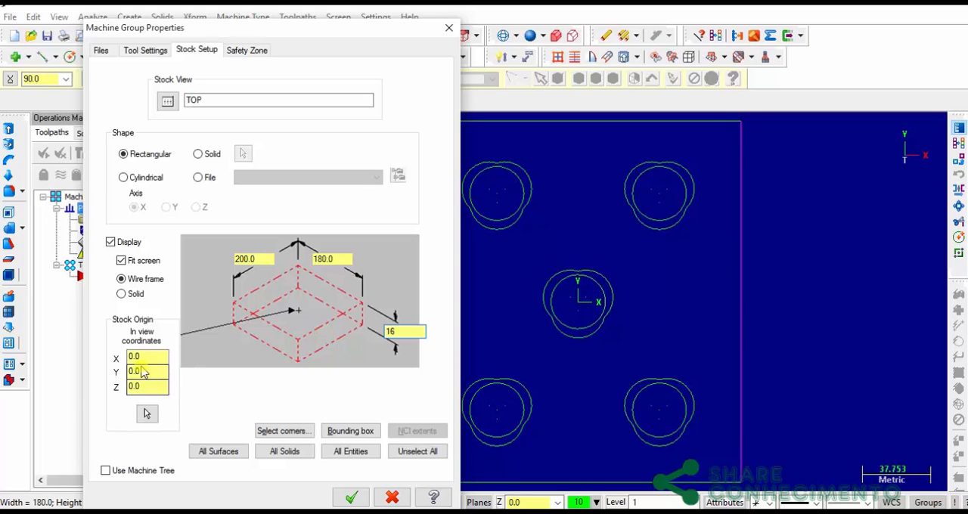
pyautogui.write('16')
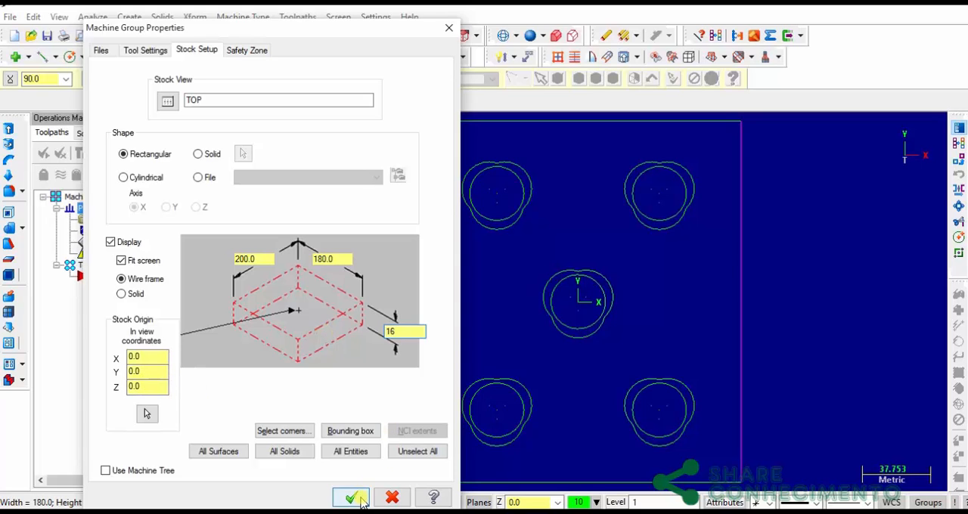
pyautogui.click(351, 497)
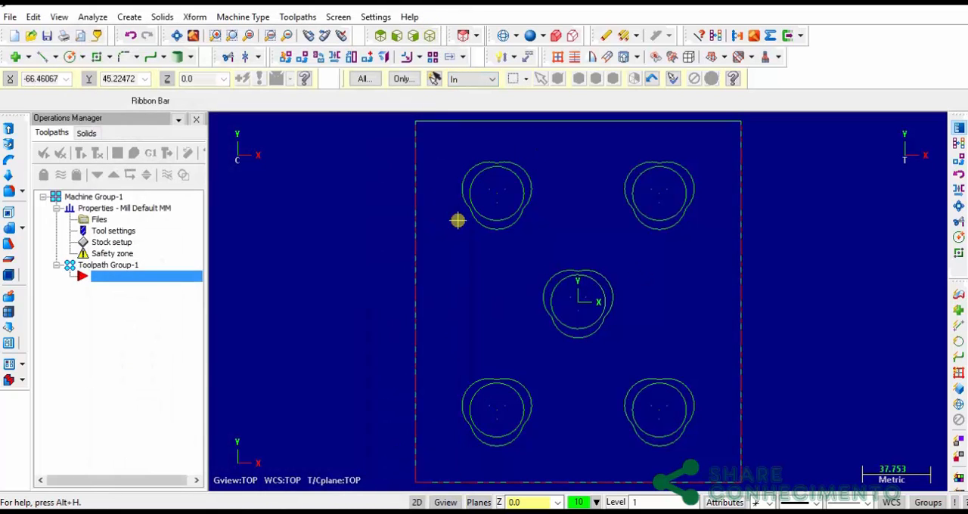
pyautogui.hotkey('alt', '7')
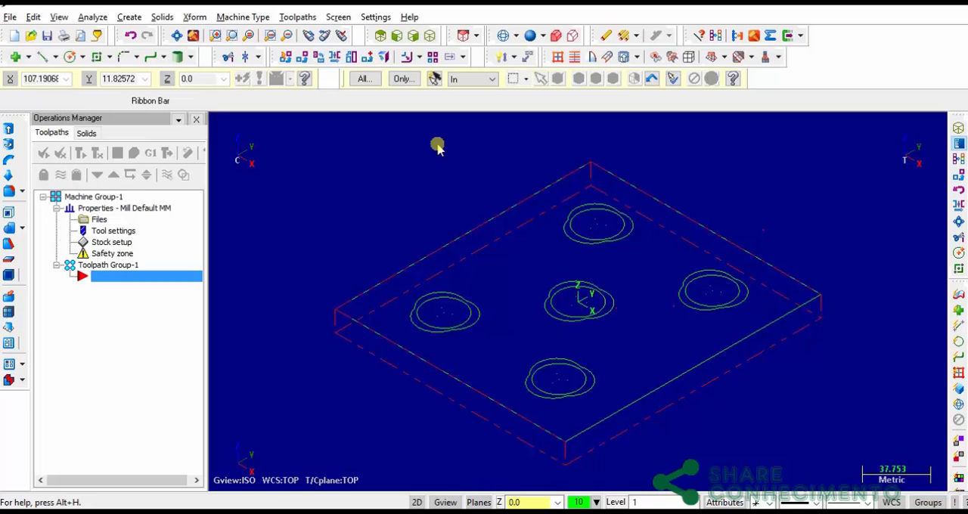
pyautogui.hotkey('alt', '1')
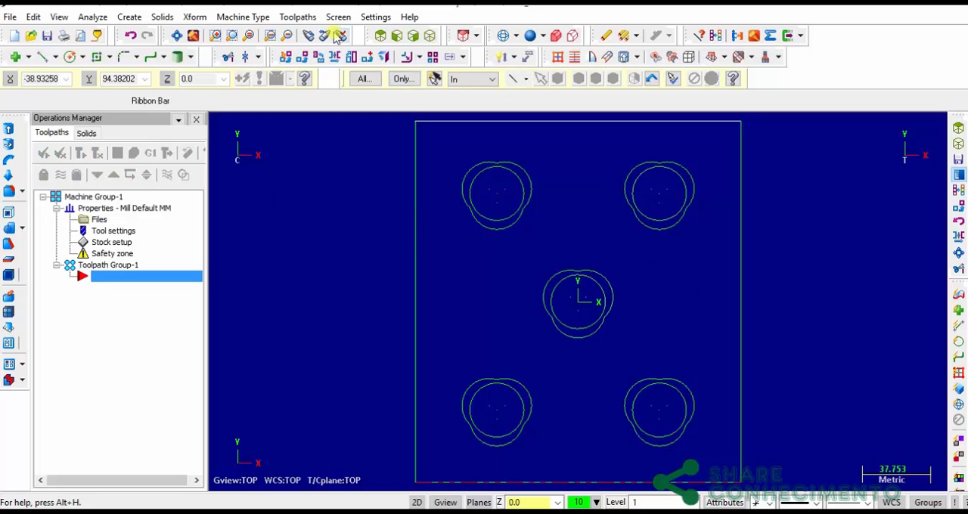
# Create a Pocket toolpath under the NC name PECA_3 on the central pocket's three-lobed outer contour, with the chain direction reversed to counterclockwise
pyautogui.click(295, 16)
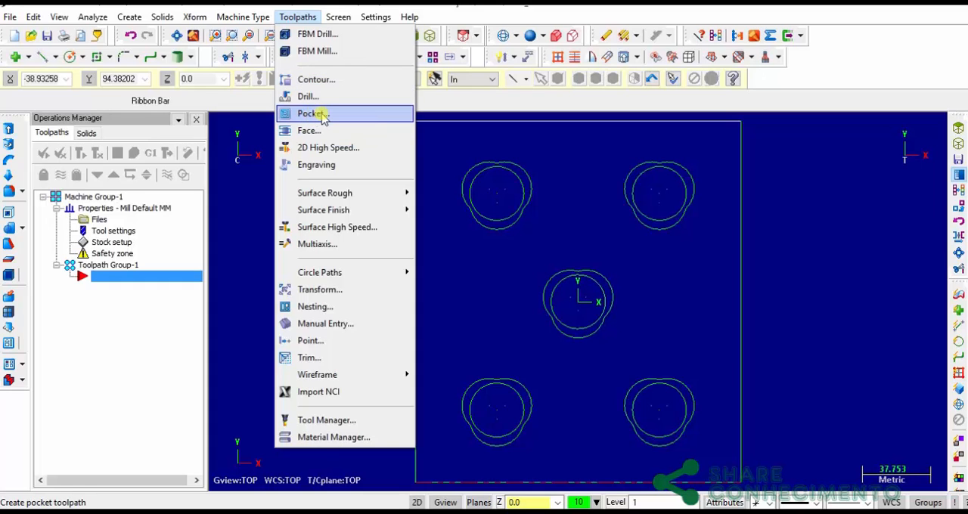
pyautogui.click(321, 115)
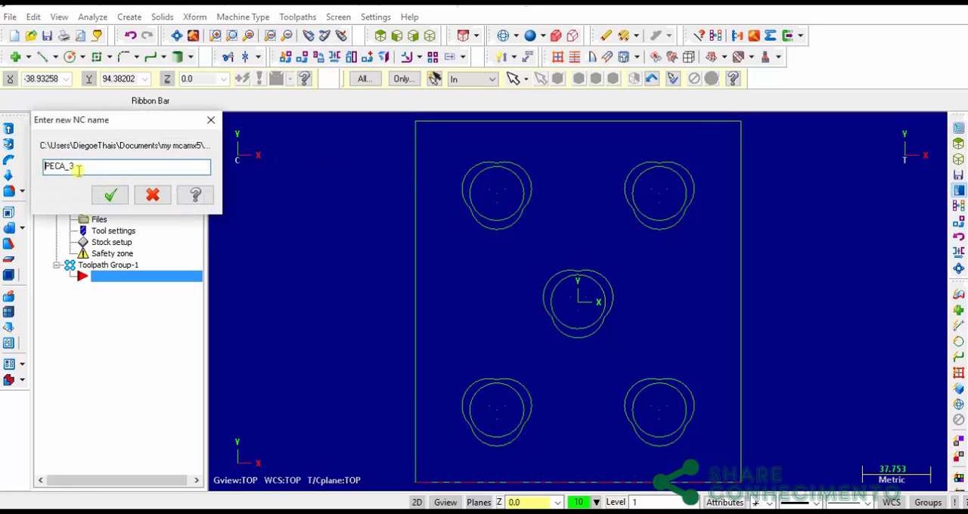
pyautogui.click(109, 195)
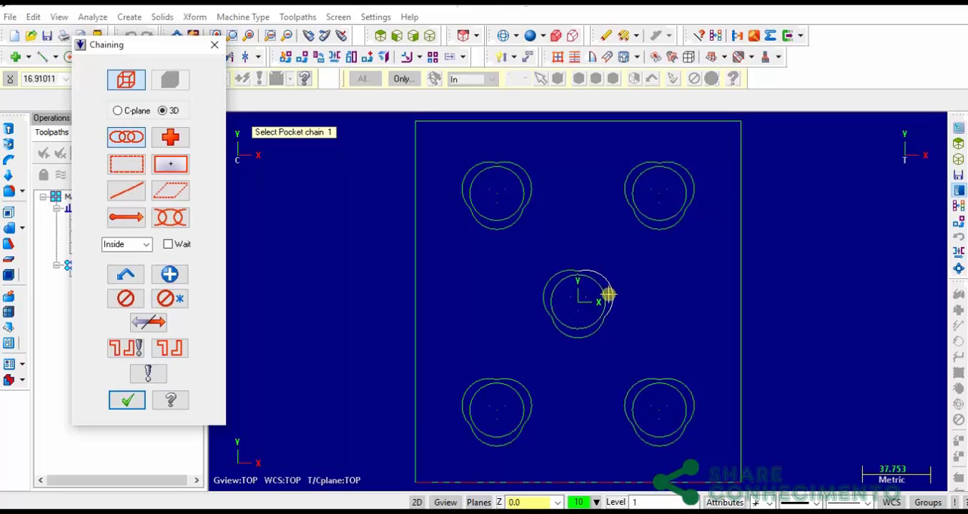
pyautogui.click(590, 335)
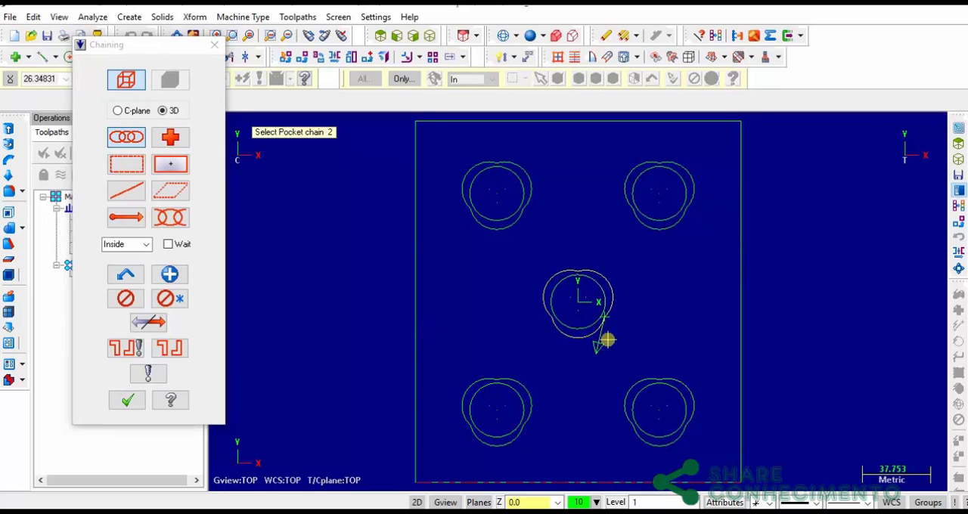
pyautogui.click(156, 324)
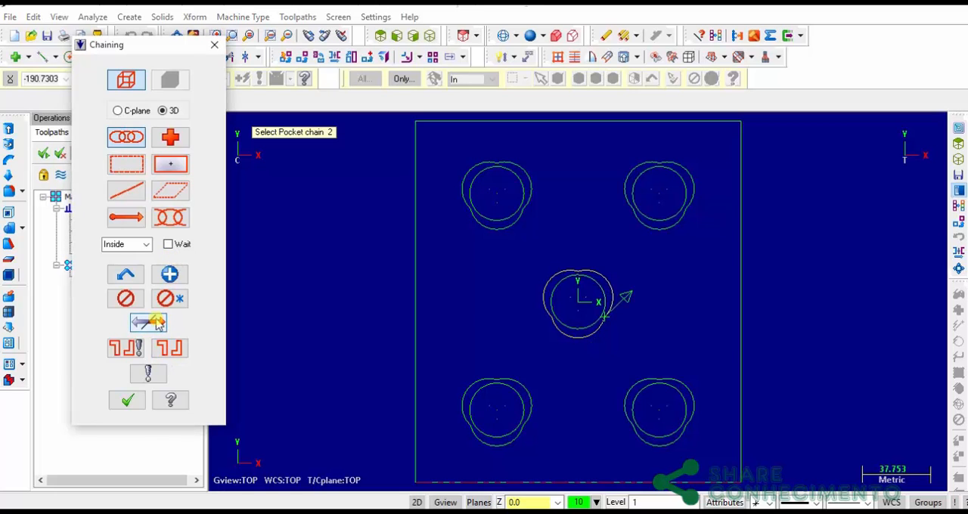
pyautogui.click(127, 400)
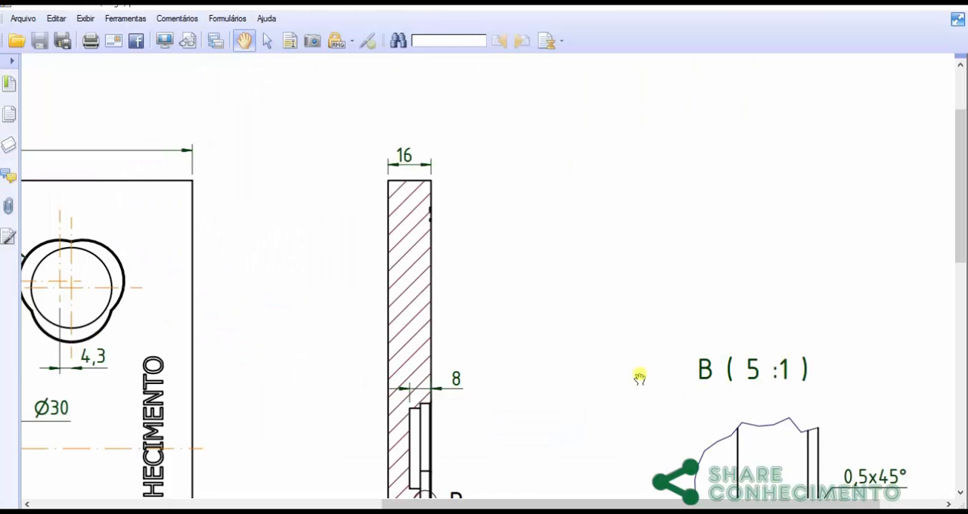
# Compare the two pocket levels in the part drawing's section A-A and detail B with the pocket contours in the front view
pyautogui.moveTo(640, 375)
pyautogui.mouseDown()
pyautogui.moveTo(648, 285)
pyautogui.moveTo(621, 195)
pyautogui.moveTo(530, 159)
pyautogui.moveTo(520, 125)
pyautogui.mouseUp()
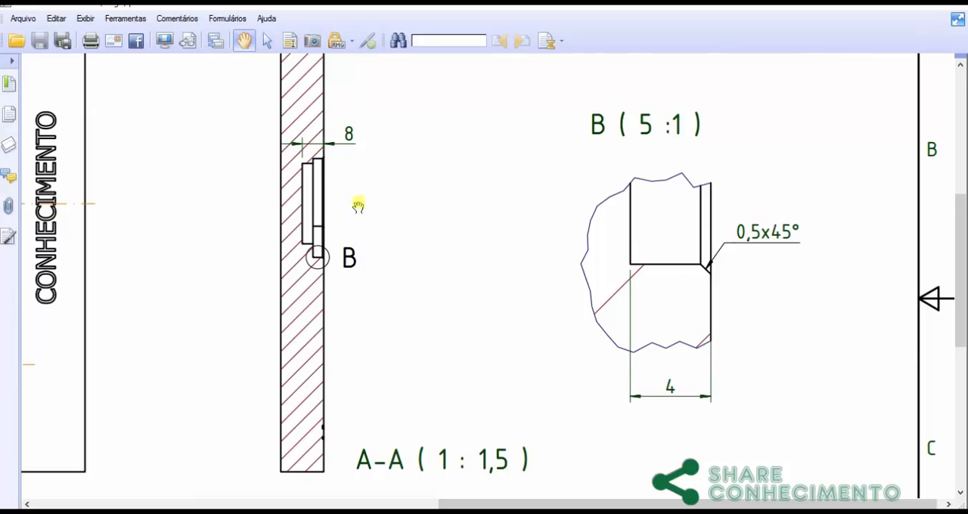
pyautogui.moveTo(367, 199); pyautogui.dragTo(417, 203)
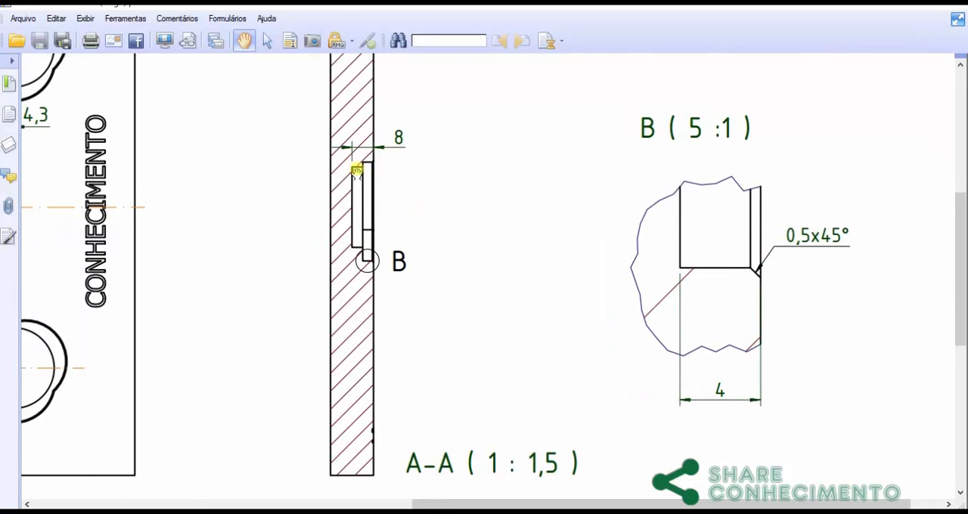
pyautogui.moveTo(456, 169); pyautogui.dragTo(653, 280)
pyautogui.moveTo(279, 229); pyautogui.dragTo(342, 201)
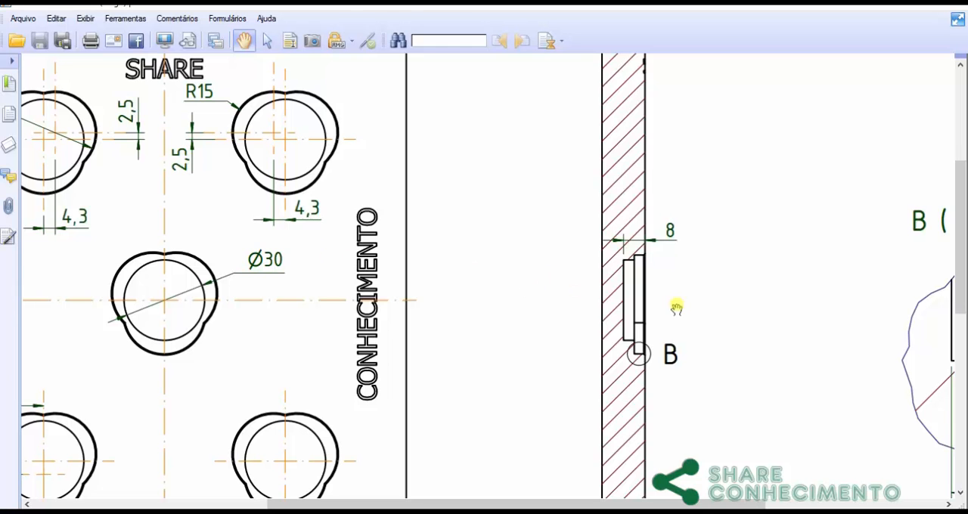
pyautogui.hotkey('alt', 'Tab')
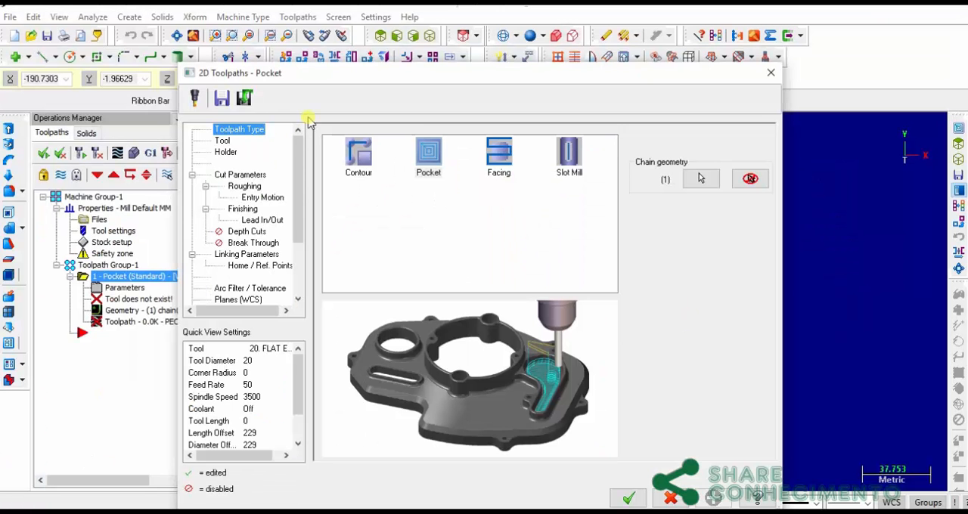
# Filter the tool library to flat endmills with a diameter equal to 10 and assign the 10 mm flat endmill to the pocket toolpath
pyautogui.click(221, 140)
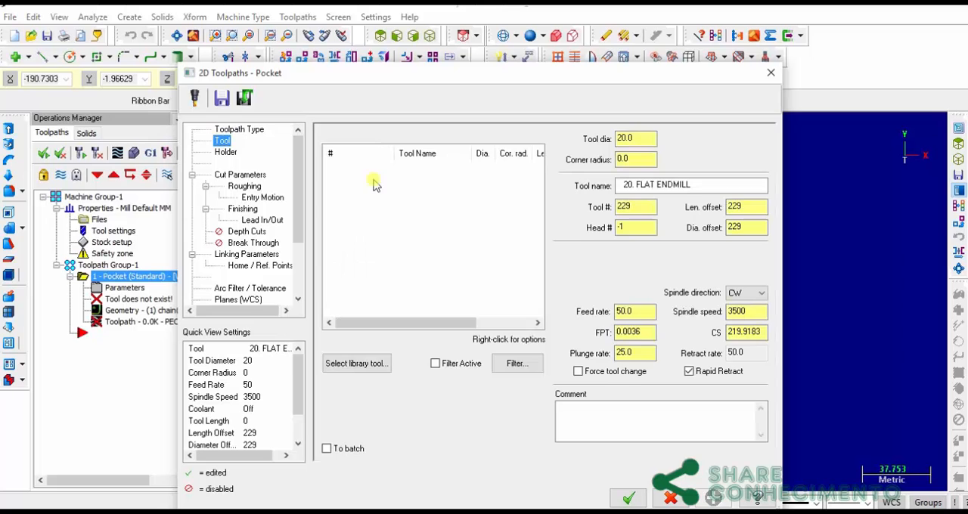
pyautogui.click(377, 363)
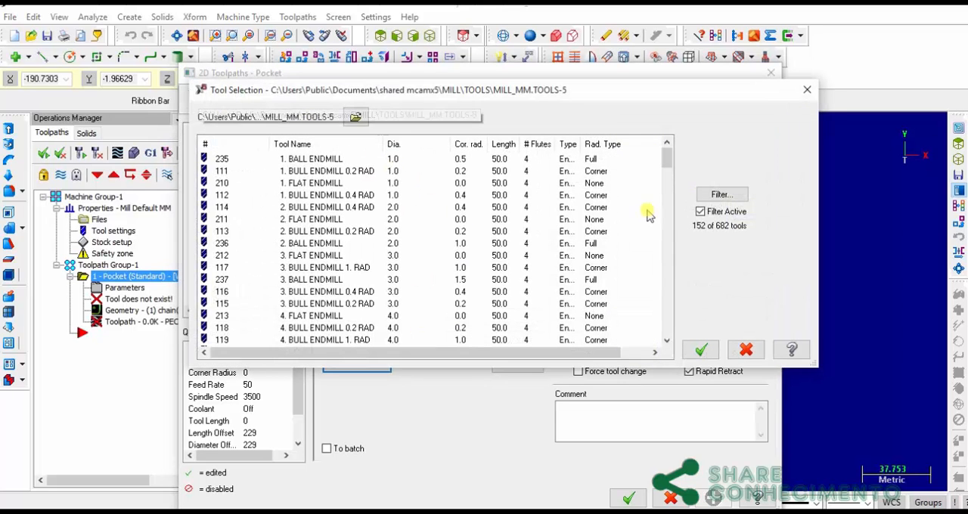
pyautogui.click(723, 195)
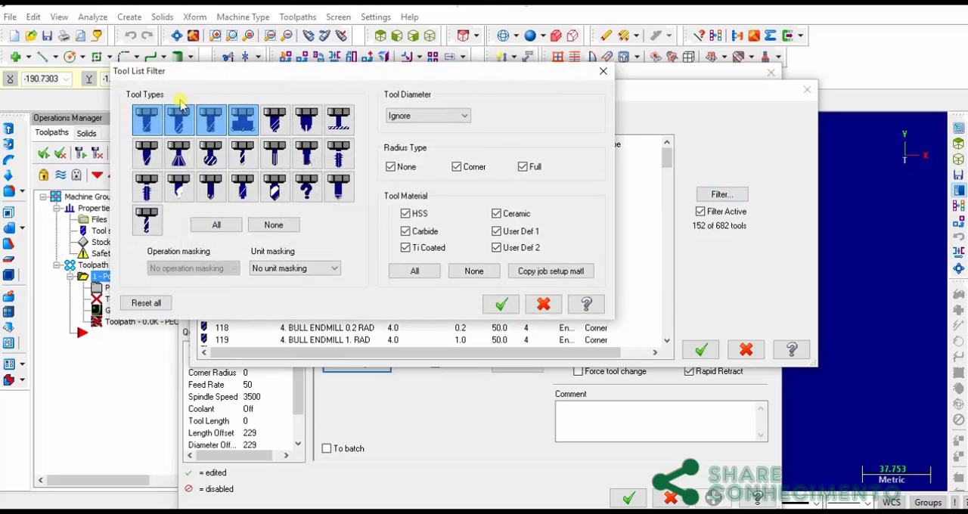
pyautogui.click(206, 121)
pyautogui.click(236, 130)
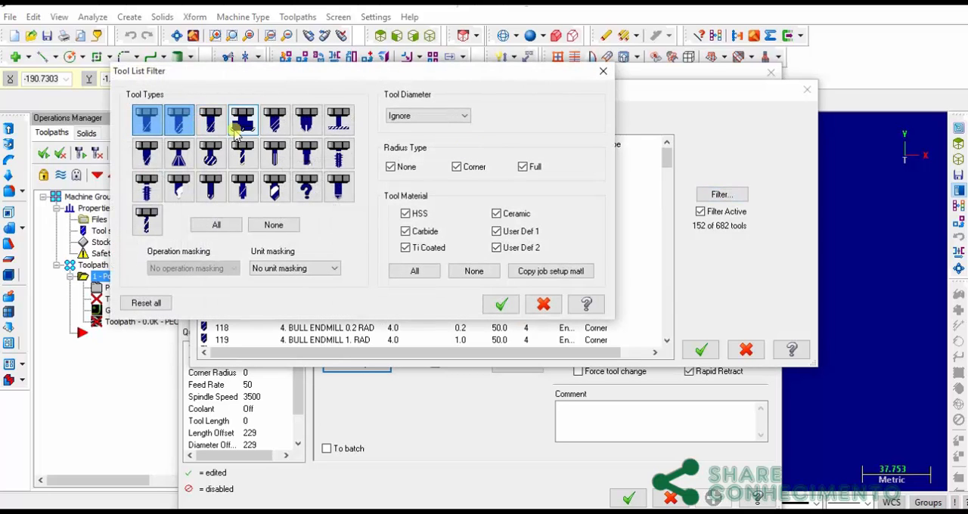
pyautogui.click(180, 121)
pyautogui.click(452, 116)
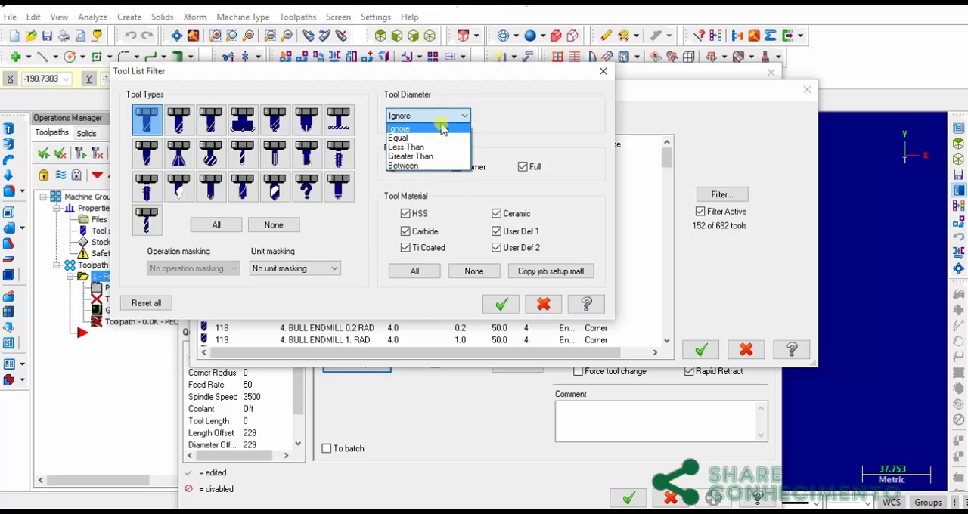
pyautogui.click(420, 137)
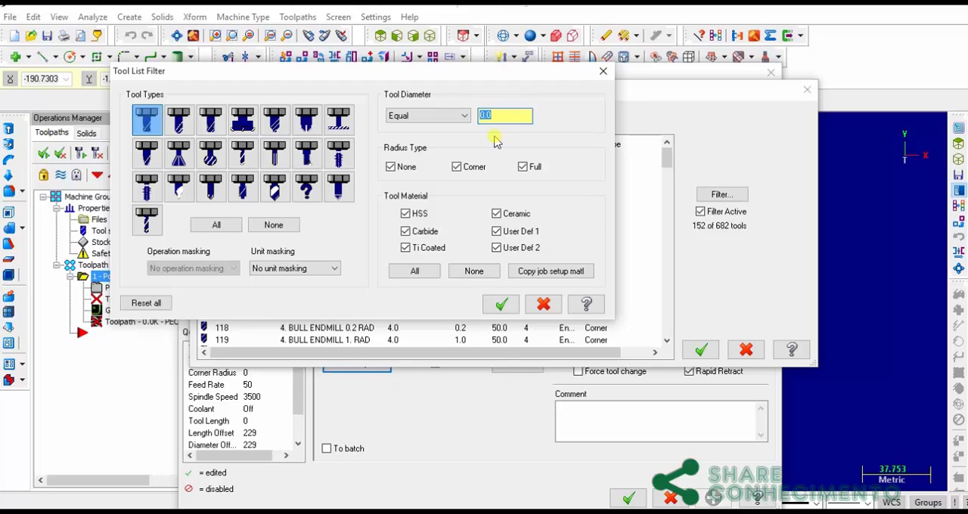
pyautogui.write('10')
pyautogui.click(502, 304)
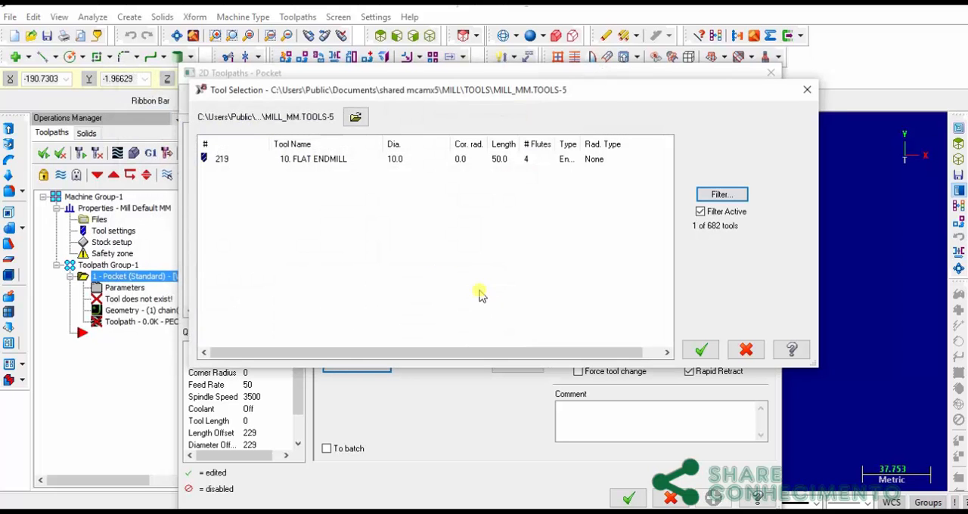
pyautogui.click(342, 163)
pyautogui.click(699, 349)
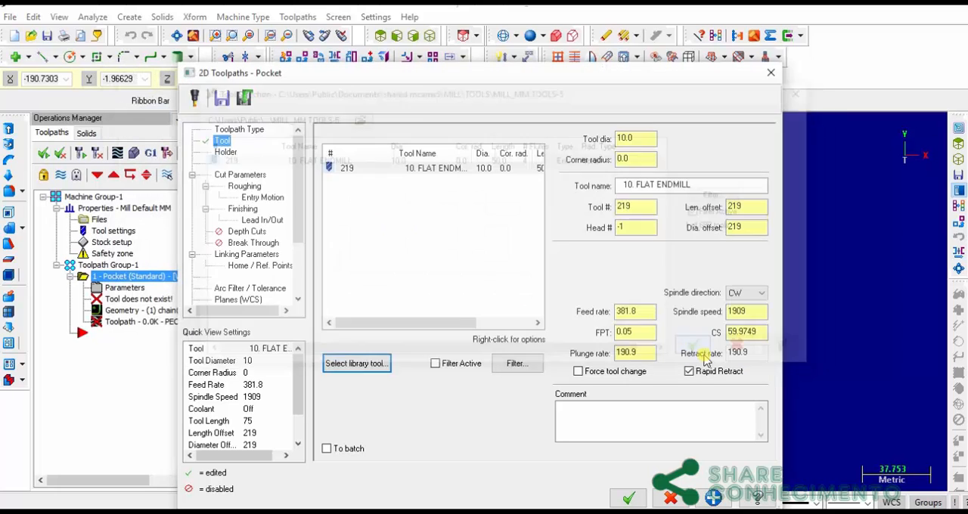
# Rename the pocket toolpath's tool as "fresa topo d10"
pyautogui.moveTo(713, 185); pyautogui.dragTo(578, 184)
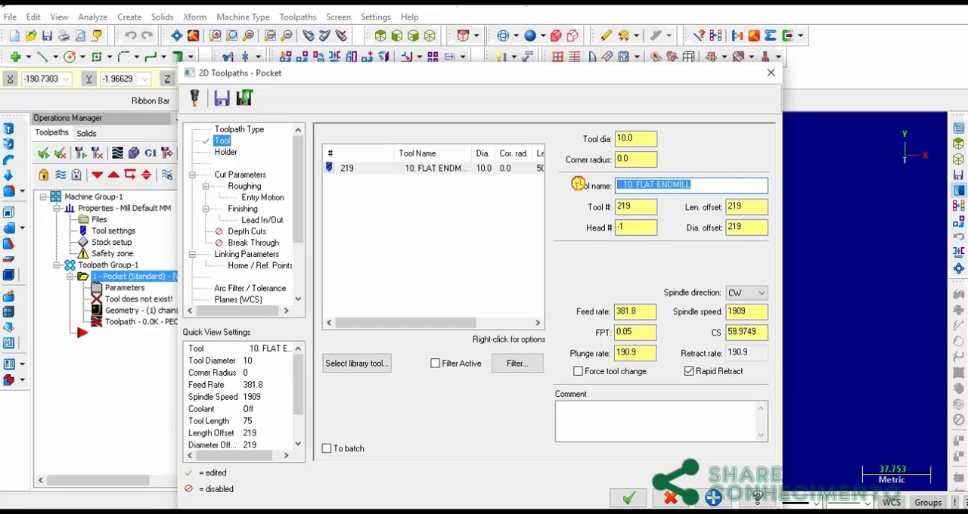
pyautogui.write('fresa topo d10')
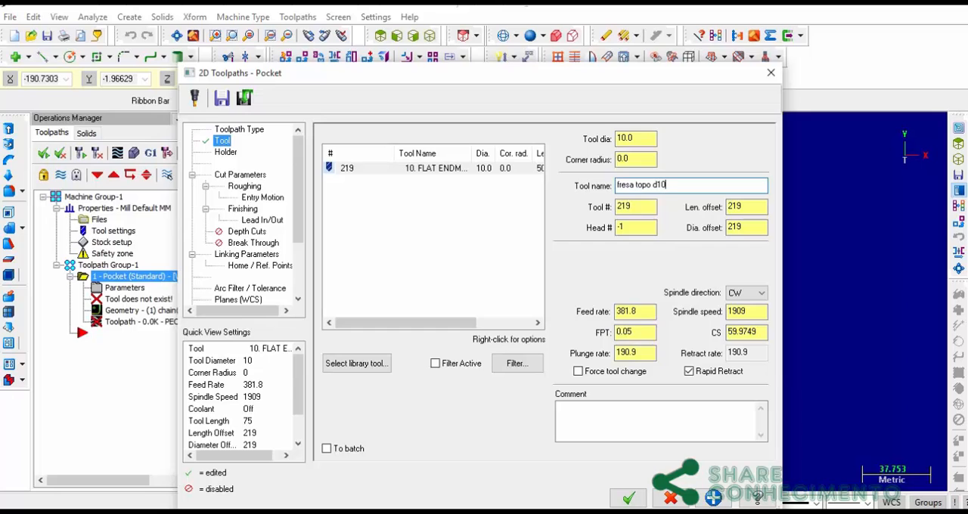
pyautogui.click(626, 204)
# Set the pocket type to Standard and the roughing cutting method to Parallel Spiral for the central pocket toolpath
pyautogui.click(242, 174)
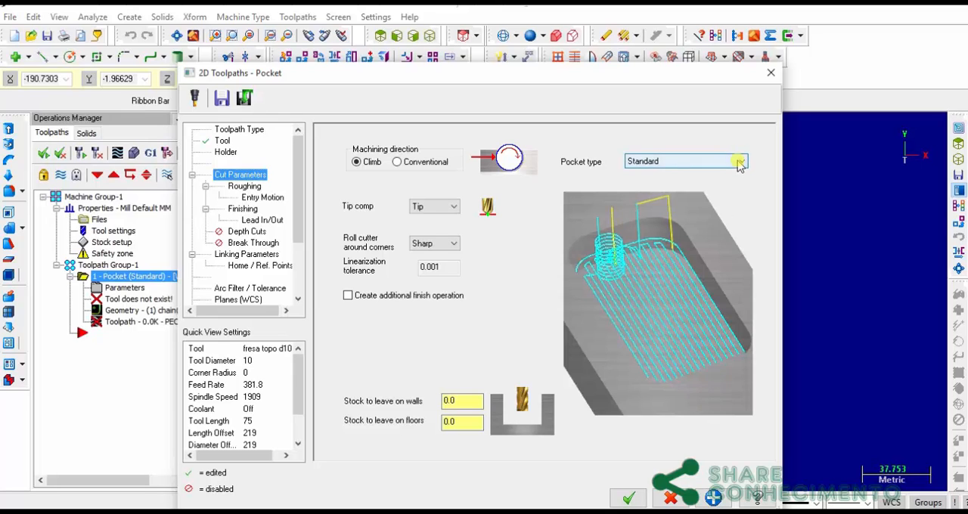
pyautogui.click(705, 164)
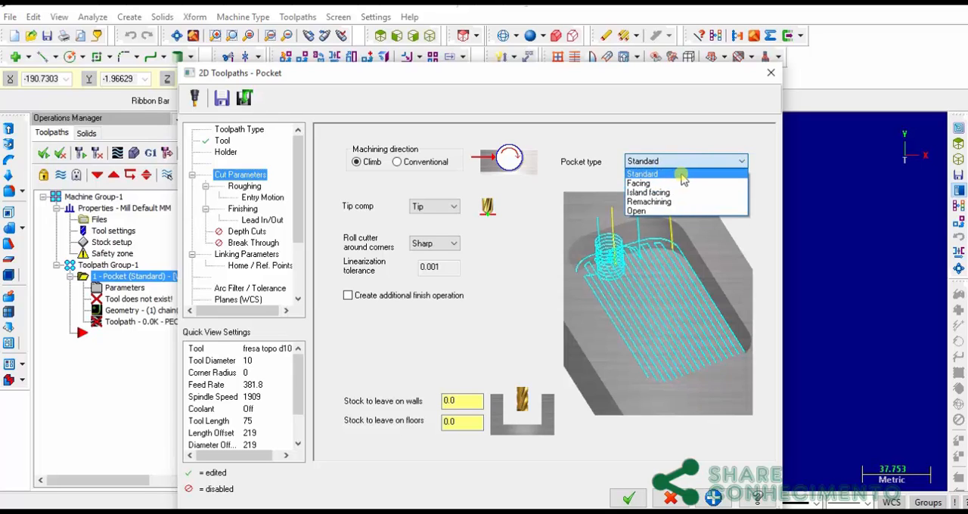
pyautogui.click(681, 175)
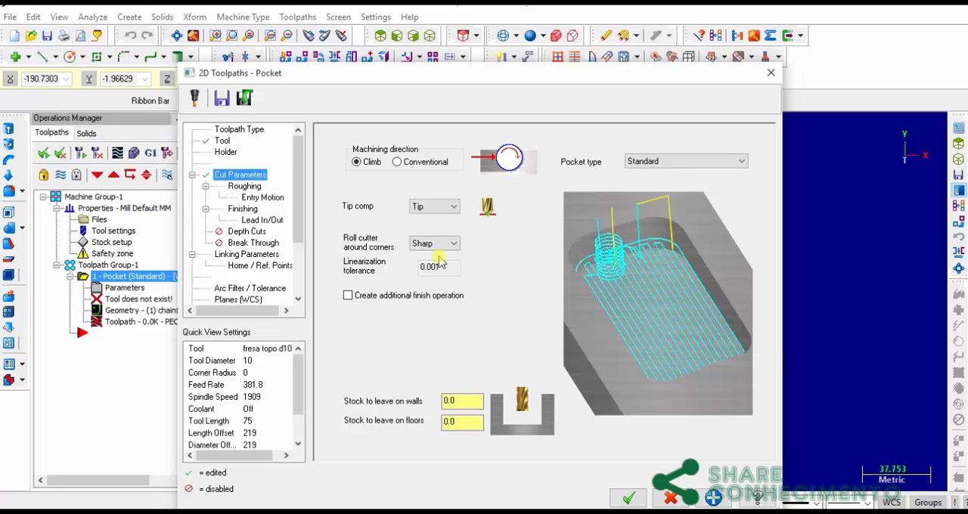
pyautogui.click(248, 189)
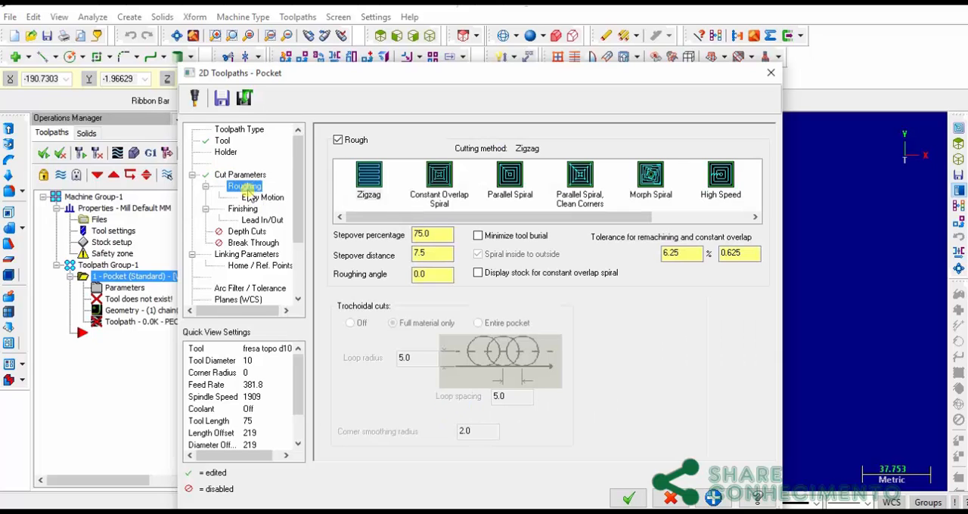
pyautogui.click(533, 219)
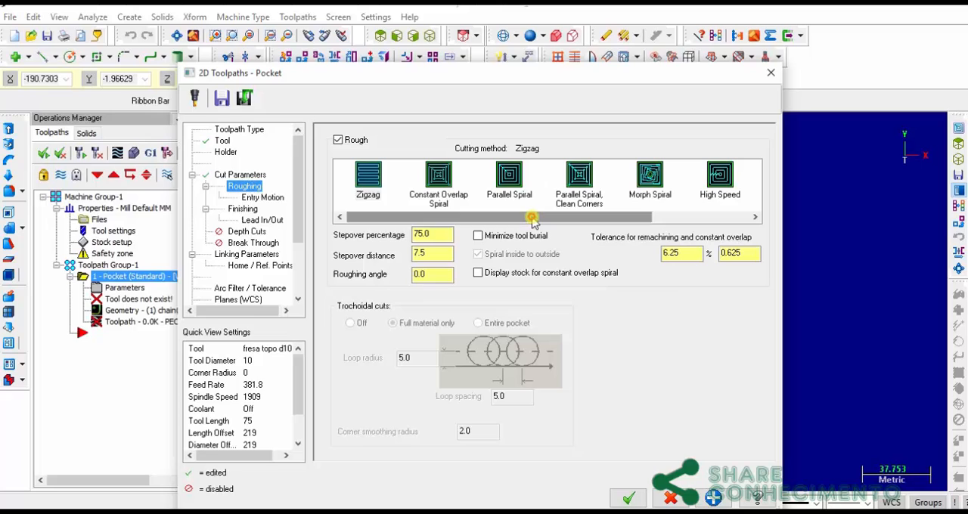
pyautogui.click(510, 178)
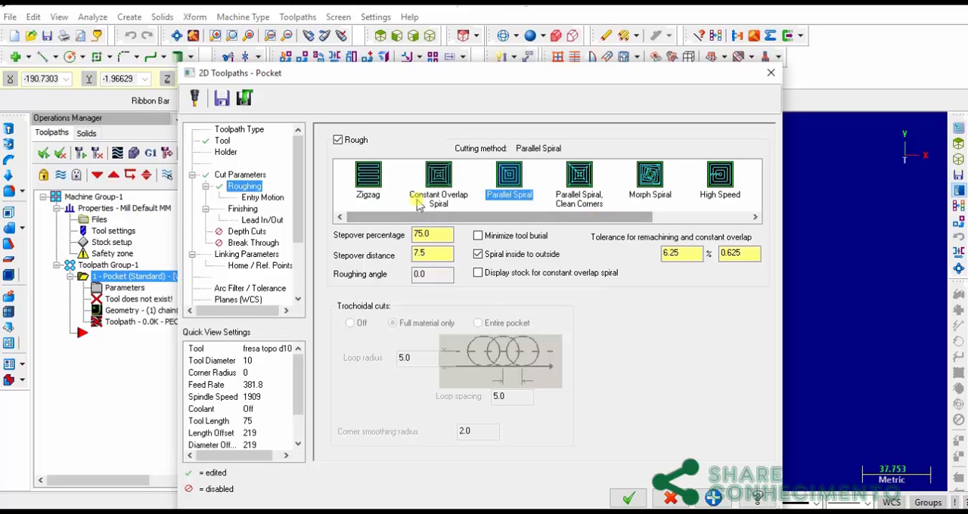
# Set the pocket's roughing entry motion to Helix with a minimum radius of 50% and a maximum radius of 70%
pyautogui.click(265, 198)
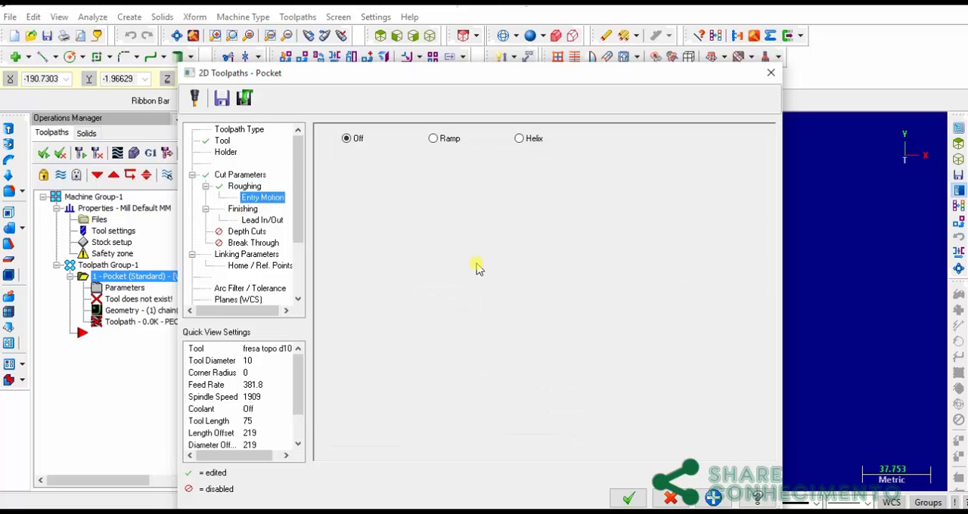
pyautogui.click(521, 139)
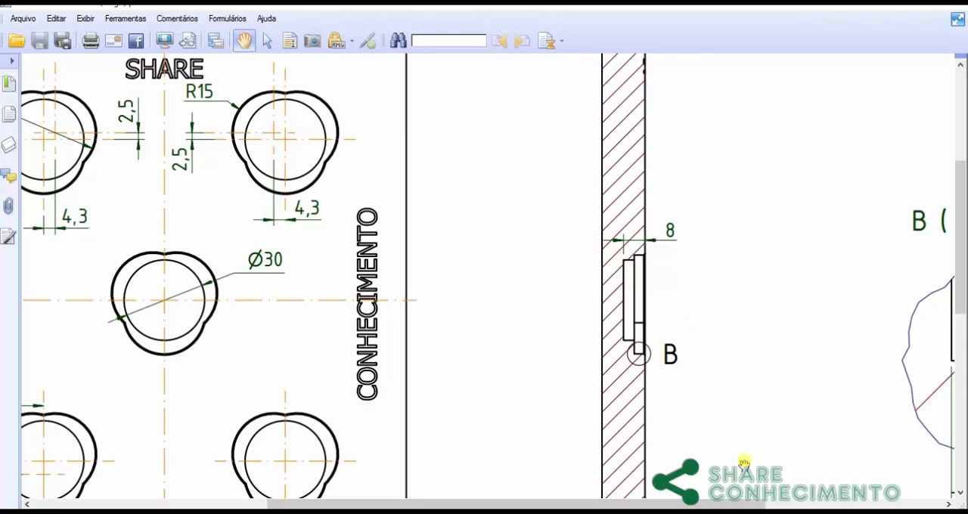
pyautogui.moveTo(649, 506)
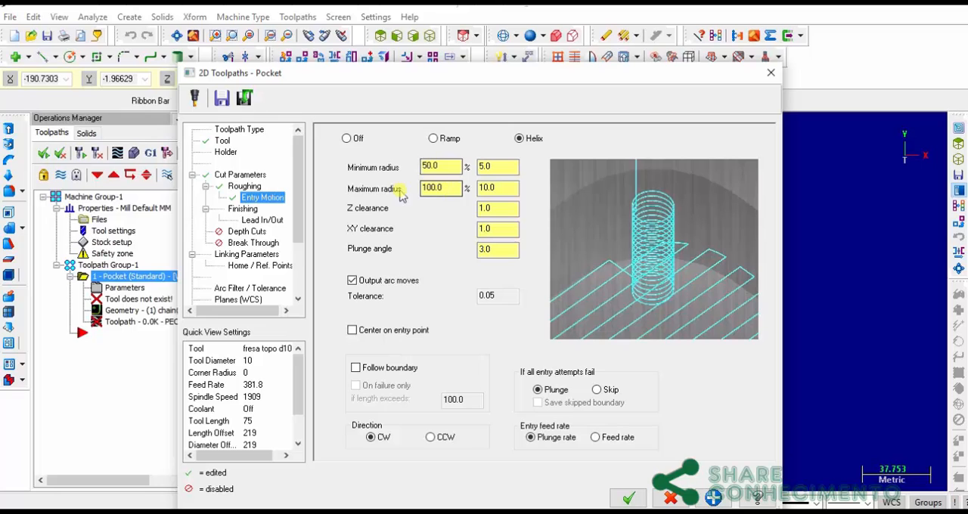
pyautogui.click(441, 165)
pyautogui.doubleClick(440, 166)
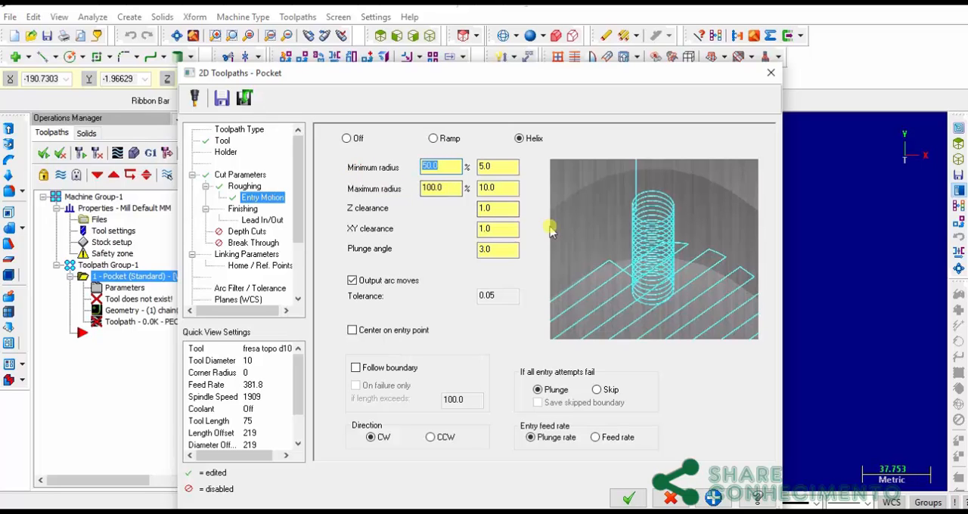
pyautogui.write('5')
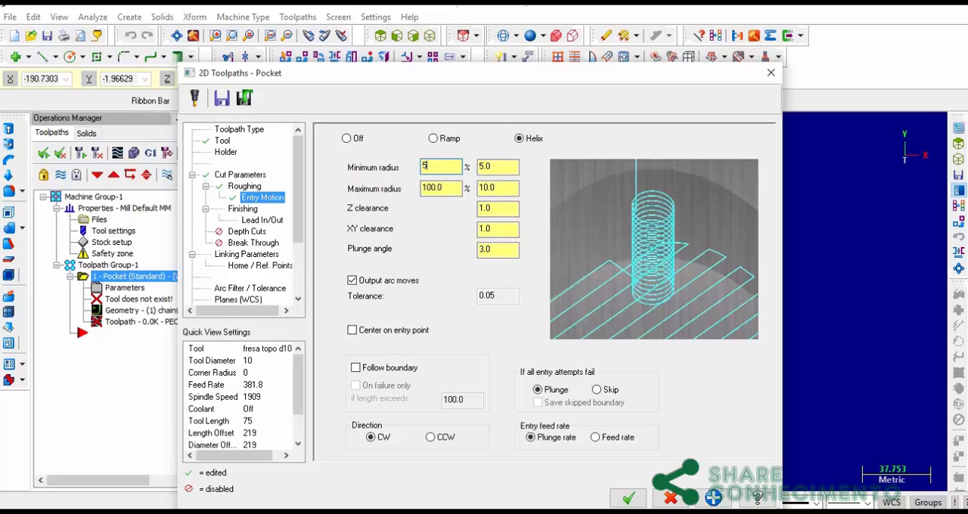
pyautogui.write('0')
pyautogui.press('Tab')
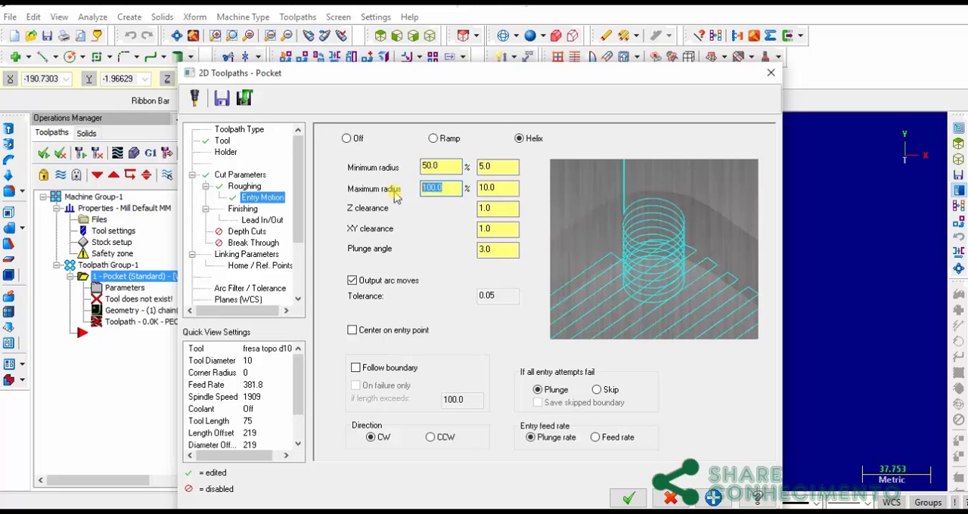
pyautogui.write('70')
pyautogui.click(449, 168)
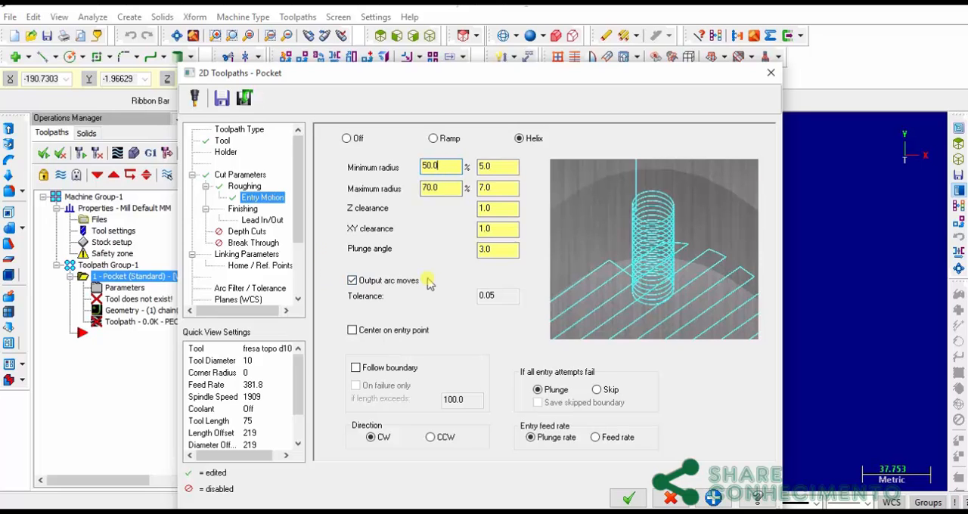
# Keep the finish pass enabled and set its lead-in line length and arc radius to 30%, copying the entry values to the exit
pyautogui.click(236, 210)
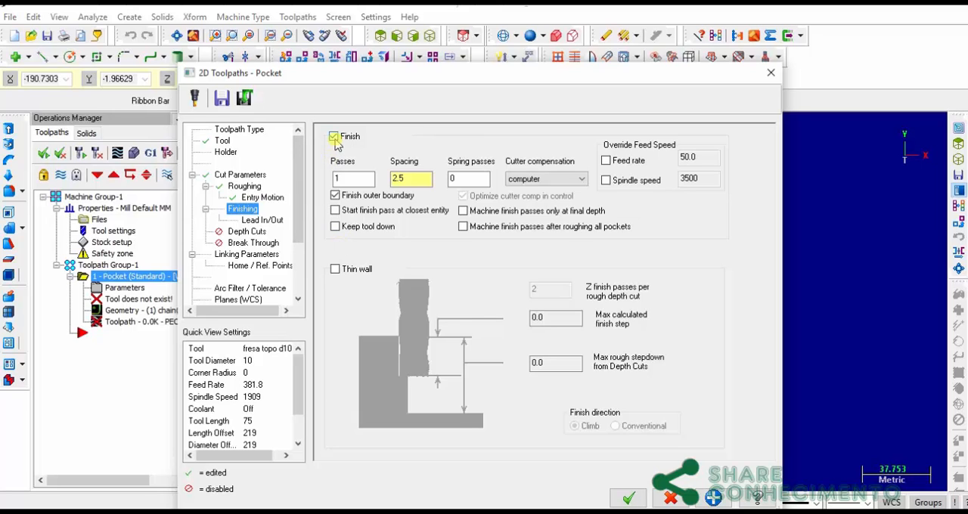
pyautogui.click(334, 137)
pyautogui.click(333, 137)
pyautogui.click(261, 220)
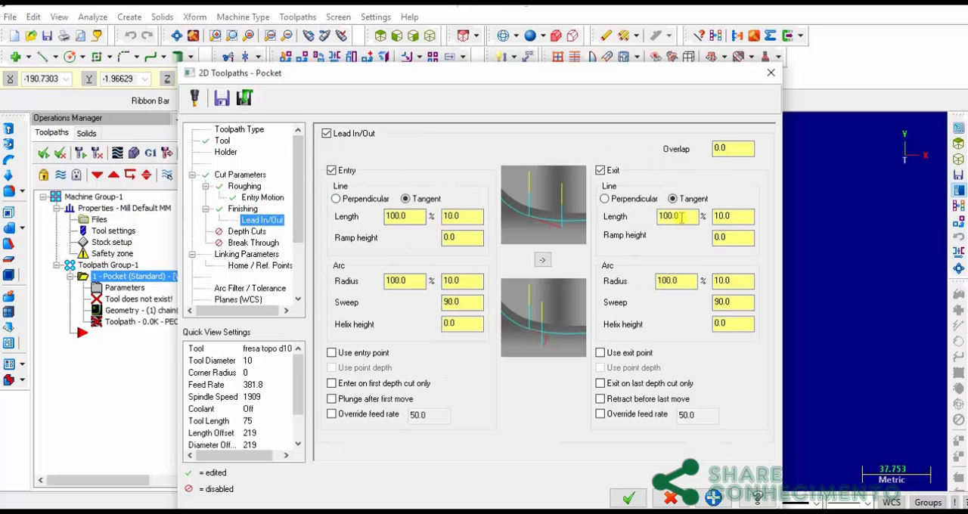
pyautogui.click(401, 216)
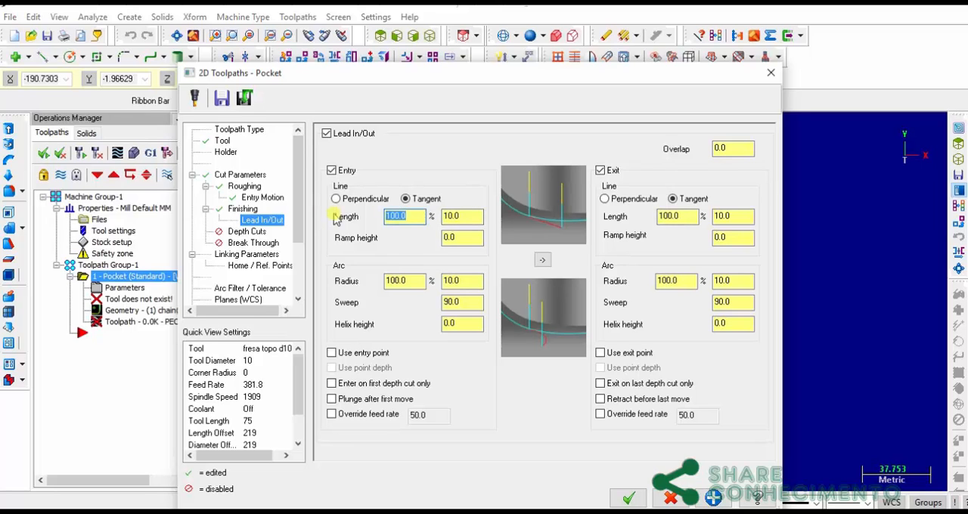
pyautogui.write('30')
pyautogui.click(474, 218)
pyautogui.moveTo(421, 284); pyautogui.dragTo(353, 292)
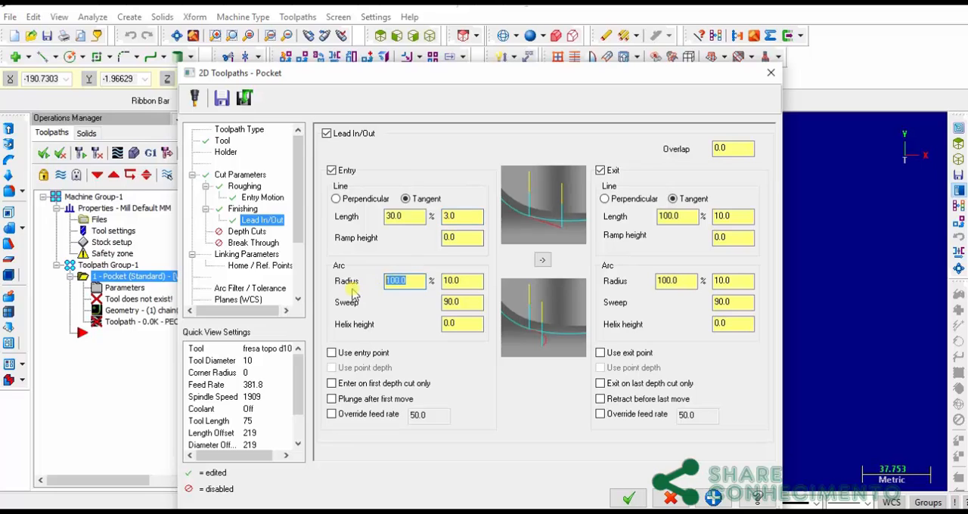
pyautogui.write('30')
pyautogui.click(459, 281)
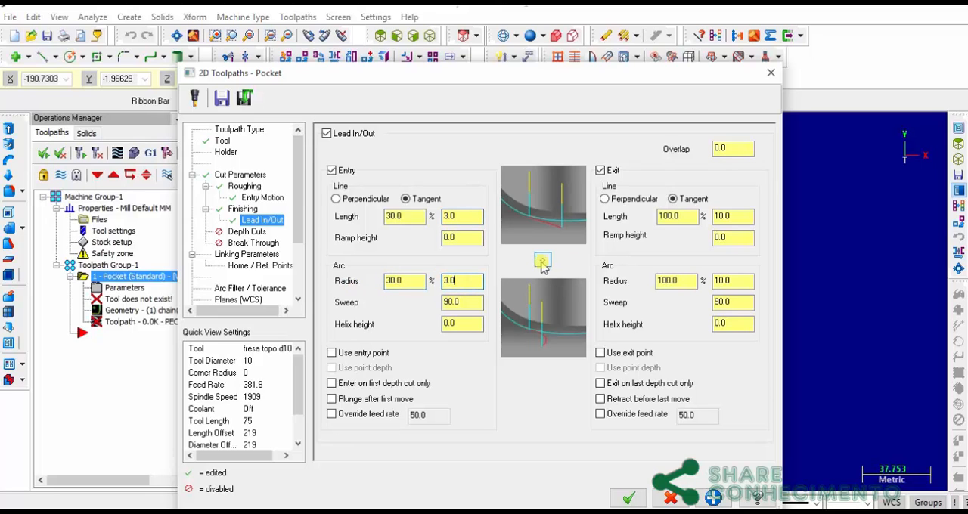
pyautogui.click(542, 261)
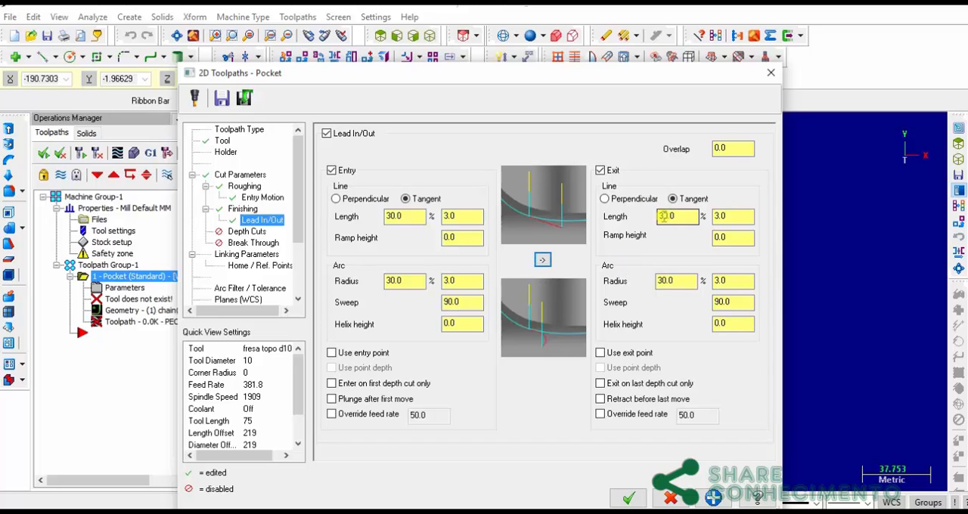
# Enable depth cuts for the pocket with a maximum rough step of 2 mm and the tool kept down
pyautogui.click(247, 232)
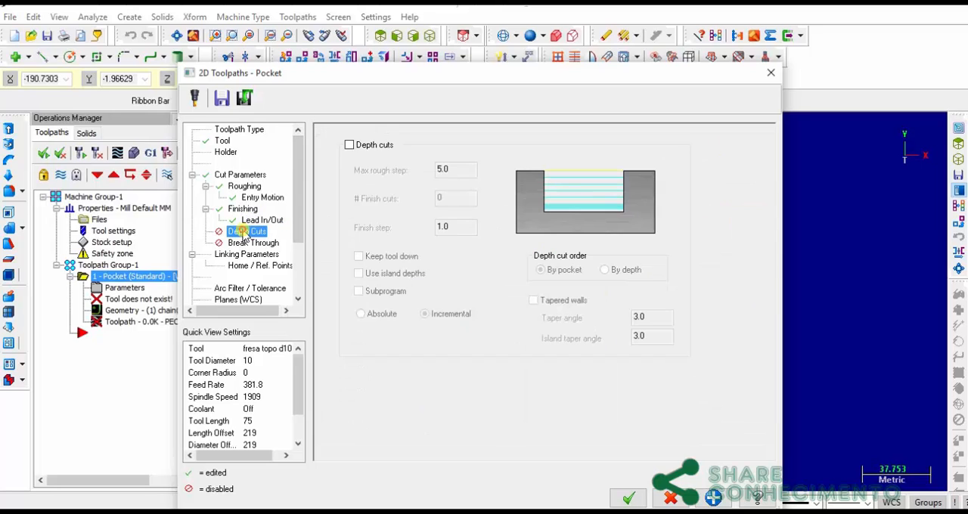
pyautogui.click(349, 145)
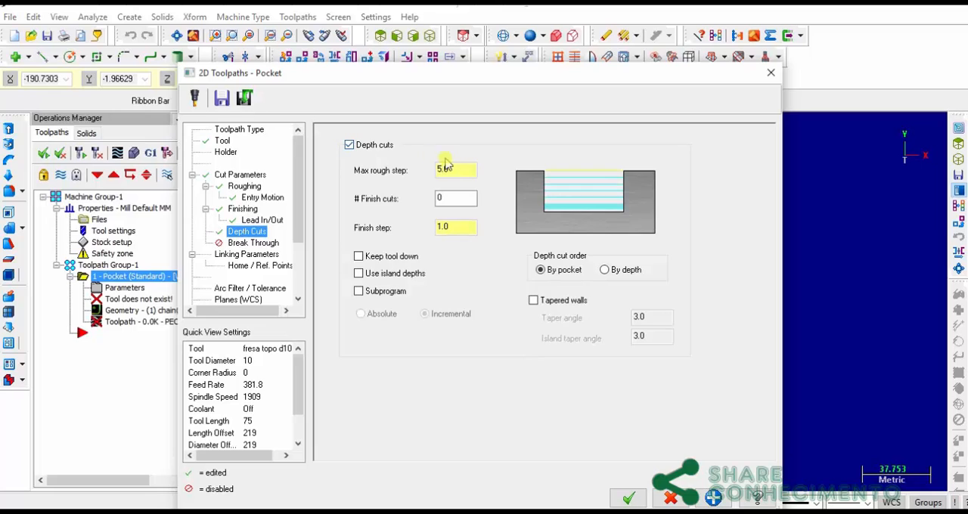
pyautogui.doubleClick(445, 169)
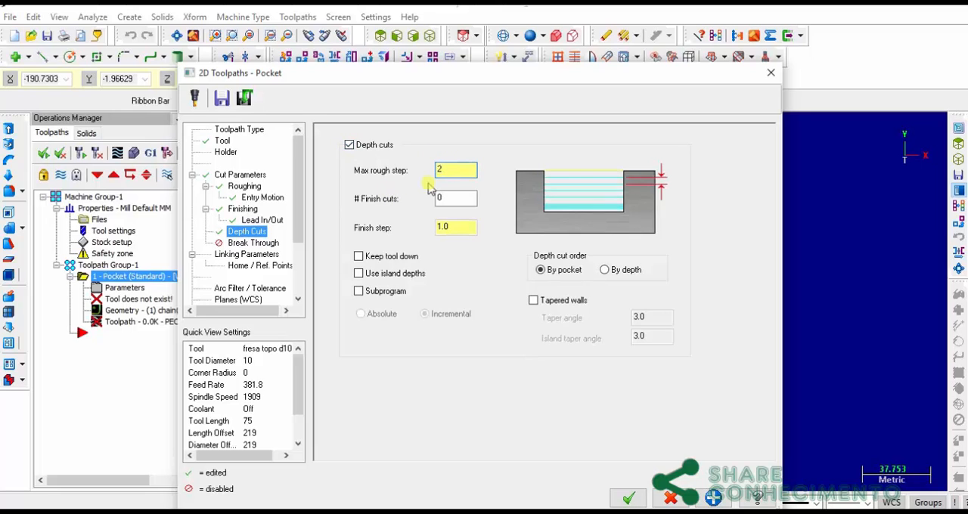
pyautogui.click(445, 197)
pyautogui.doubleClick(454, 226)
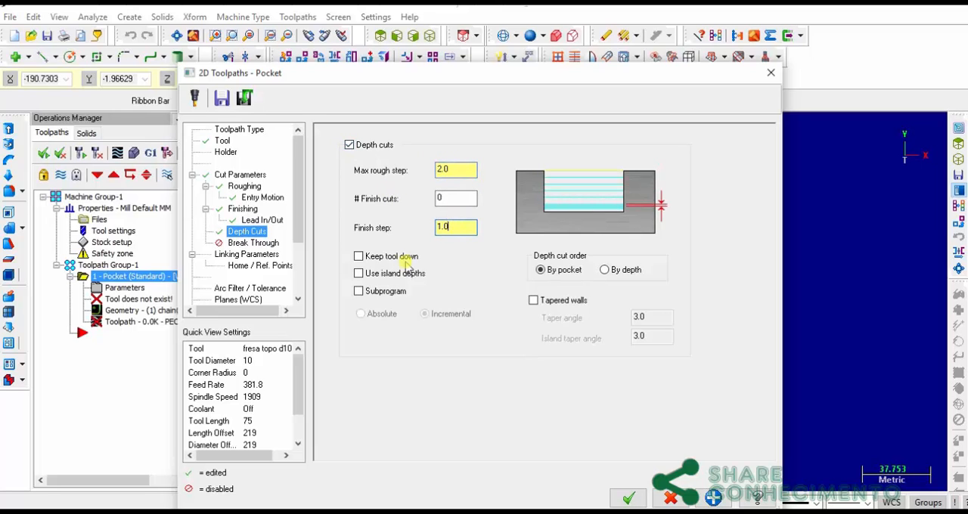
pyautogui.click(360, 257)
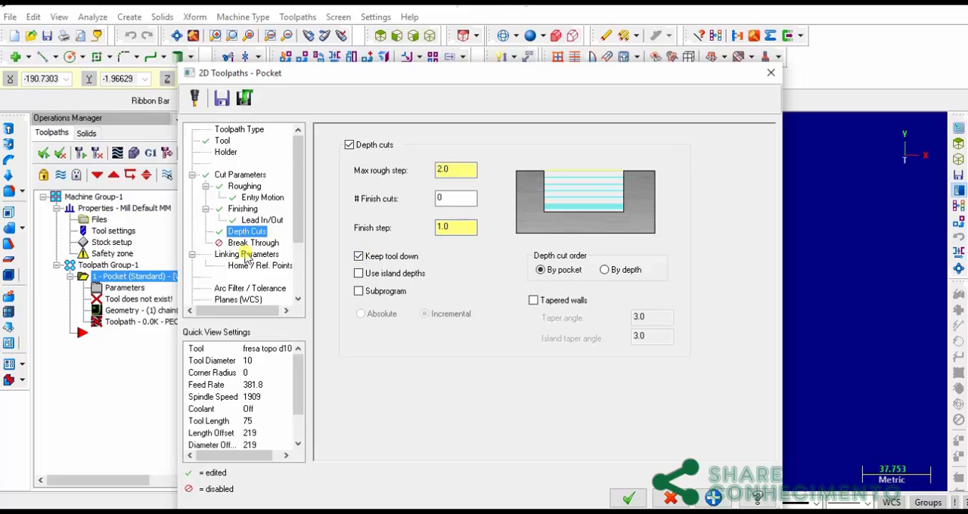
# Set the pocket's linking parameters to an absolute retract height of 10 mm and an incremental feed plane of 2 mm
pyautogui.click(237, 255)
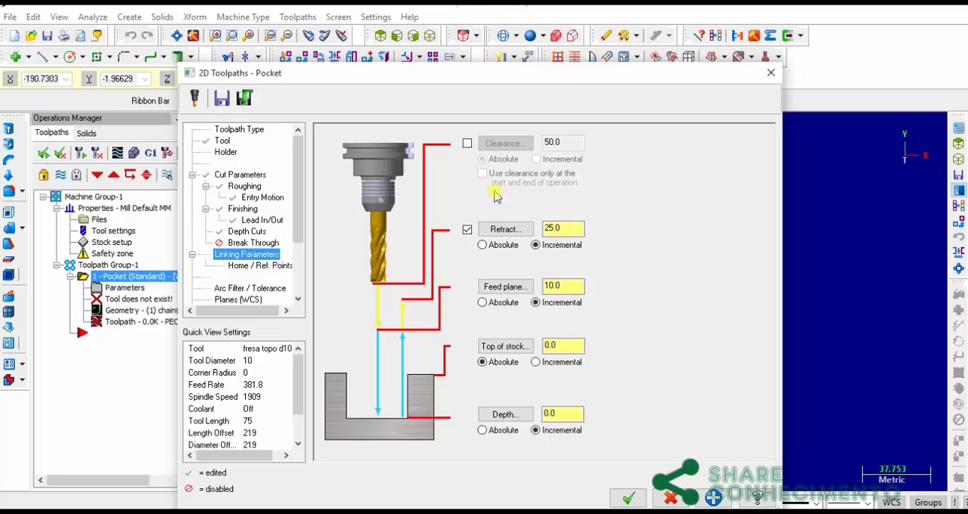
pyautogui.click(503, 245)
pyautogui.doubleClick(563, 229)
pyautogui.write('10')
pyautogui.doubleClick(563, 285)
pyautogui.write('2')
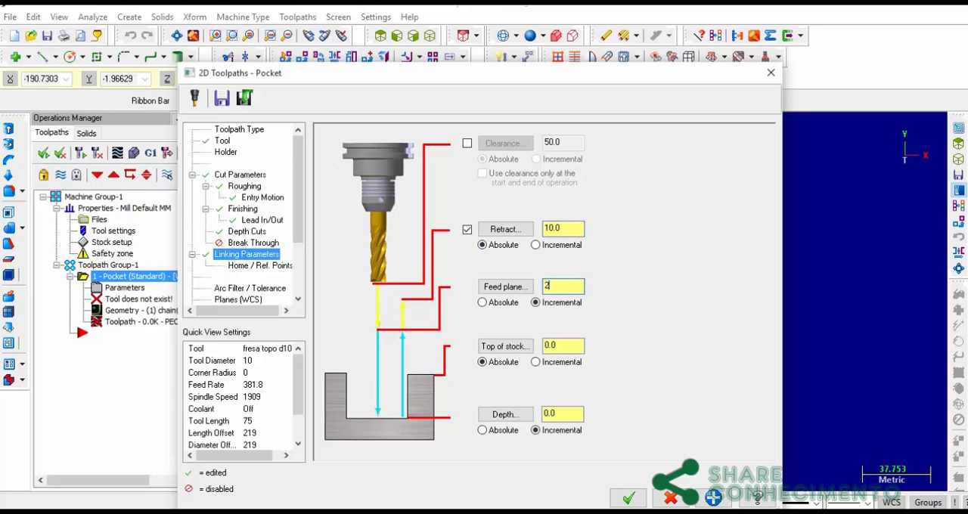
# Set the pocket depth to an absolute value of -4 mm, recheck the cut parameters and generate the toolpath
pyautogui.click(482, 430)
pyautogui.doubleClick(561, 413)
pyautogui.write('-4')
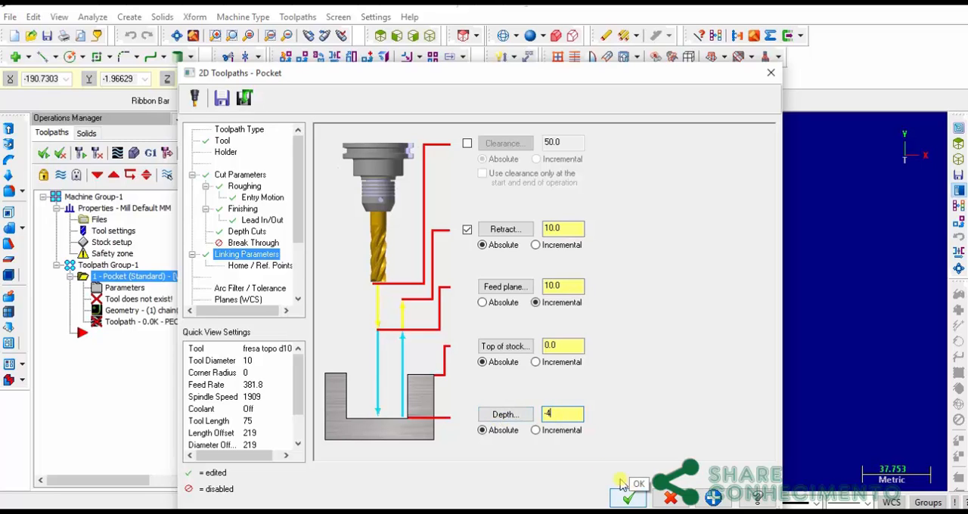
pyautogui.click(249, 175)
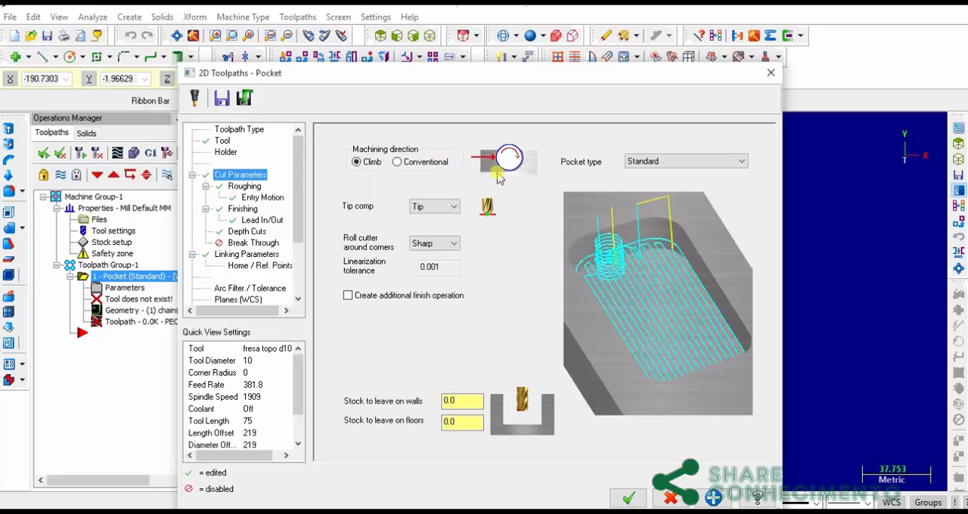
pyautogui.click(629, 499)
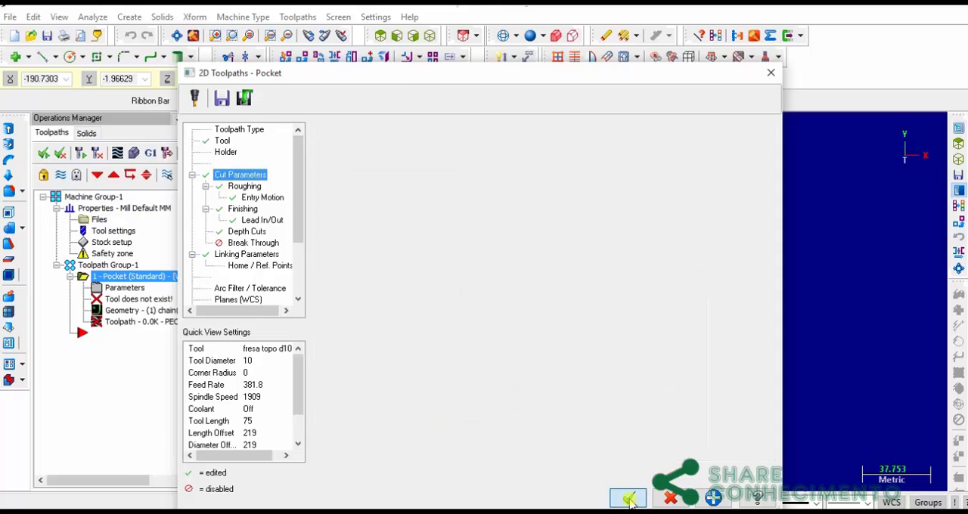
# Verify the pocket toolpath by simulating the machining and inspect the cut stock from a rotated 3D view
pyautogui.click(136, 153)
pyautogui.click(112, 48)
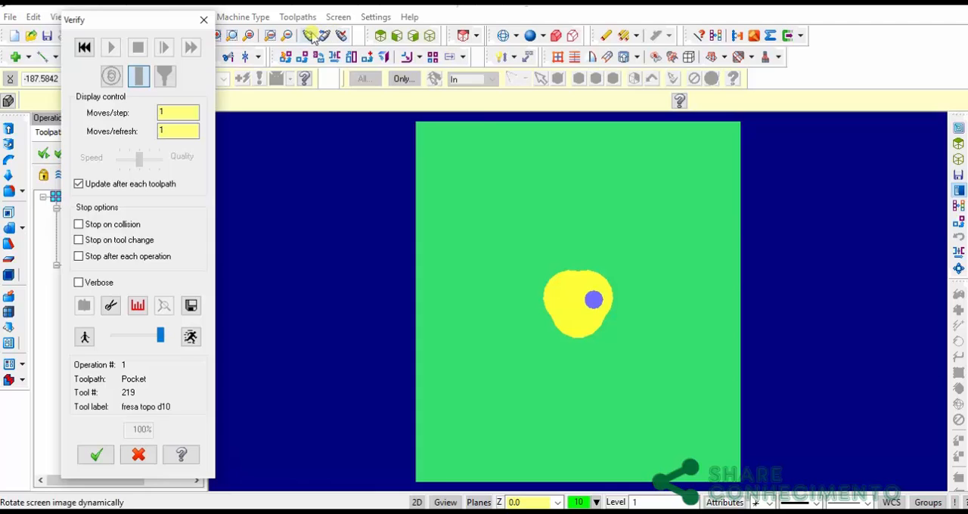
pyautogui.click(309, 37)
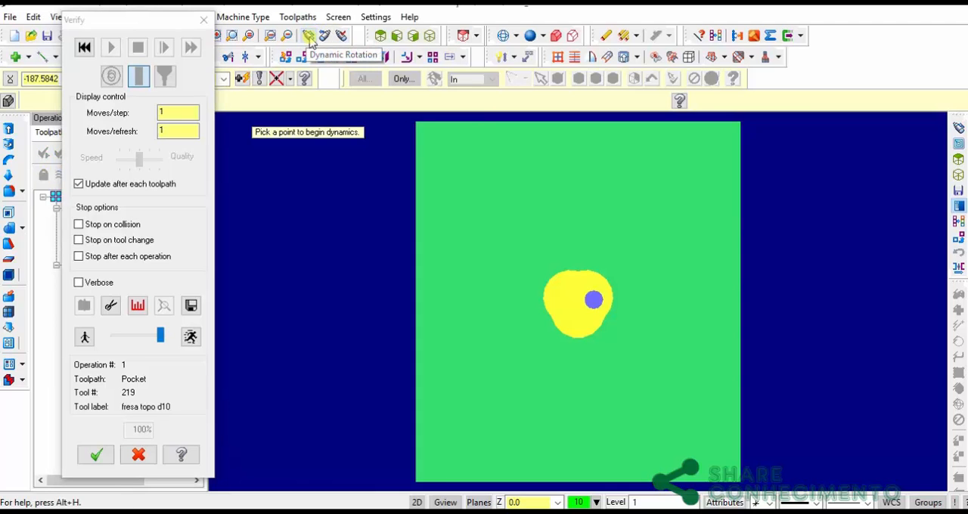
pyautogui.click(594, 301)
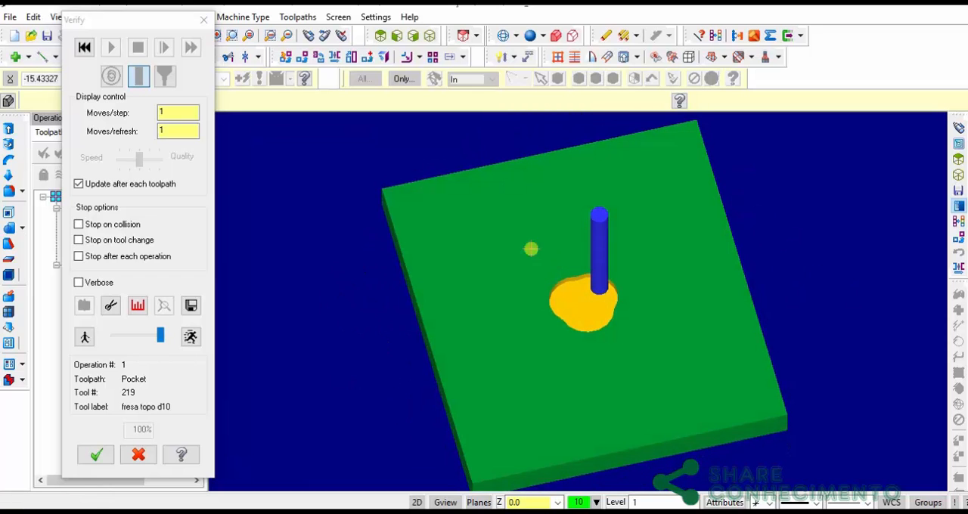
pyautogui.click(203, 20)
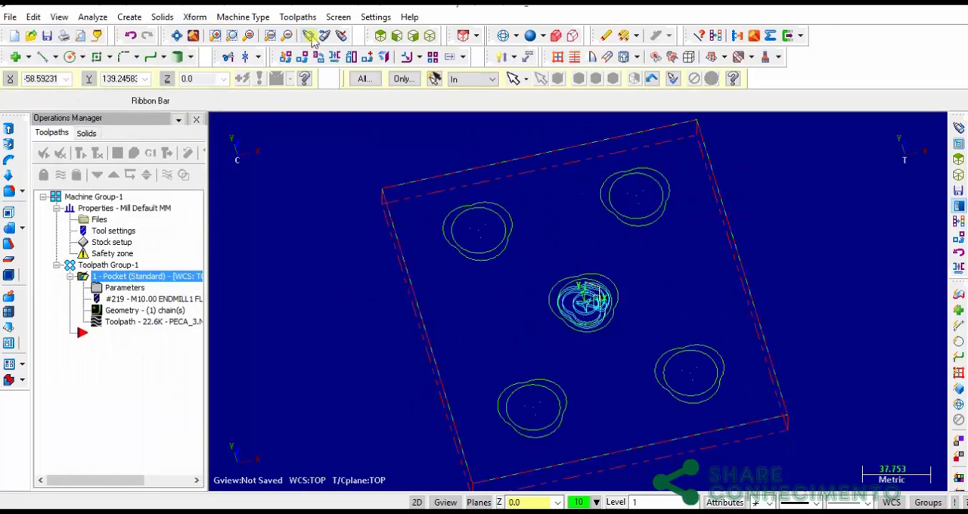
# Return to the top view, hide the pocket operation's toolpath display and collapse the operation in the tree
pyautogui.click(380, 35)
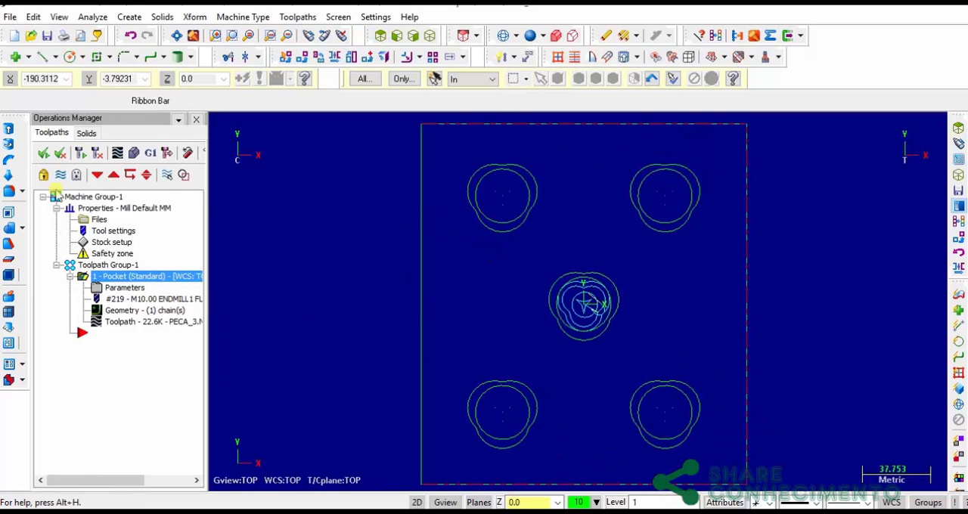
pyautogui.click(61, 175)
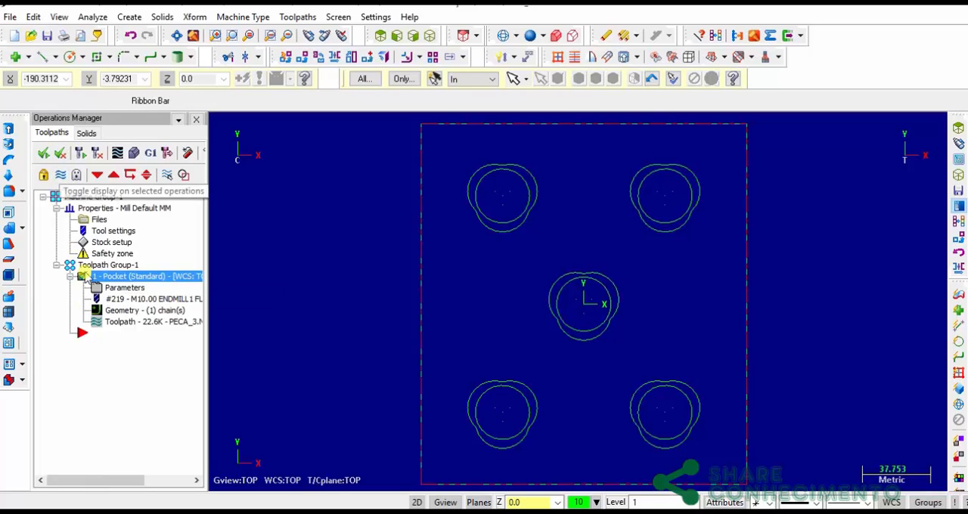
pyautogui.click(70, 278)
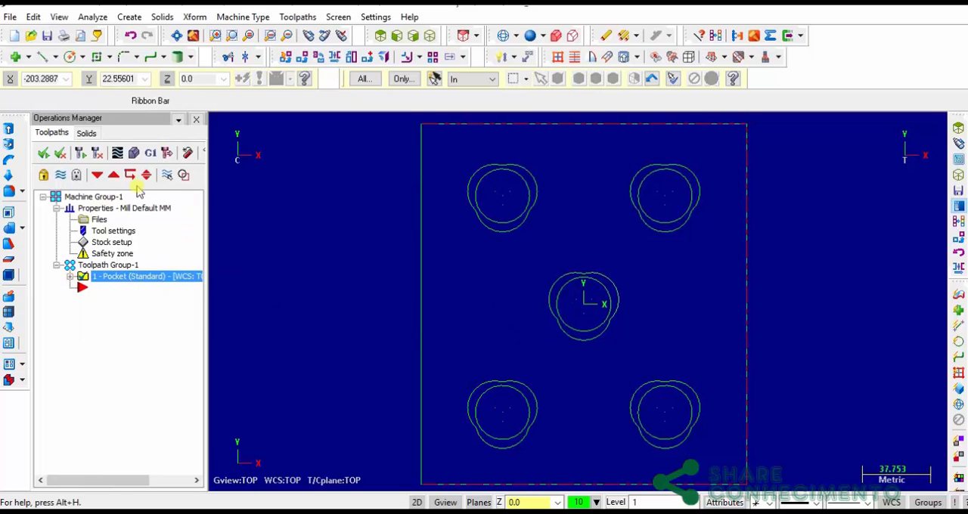
# Start a second pocket toolpath using the 30 mm inner circle of the central three-lobed pocket as its chain
pyautogui.click(314, 17)
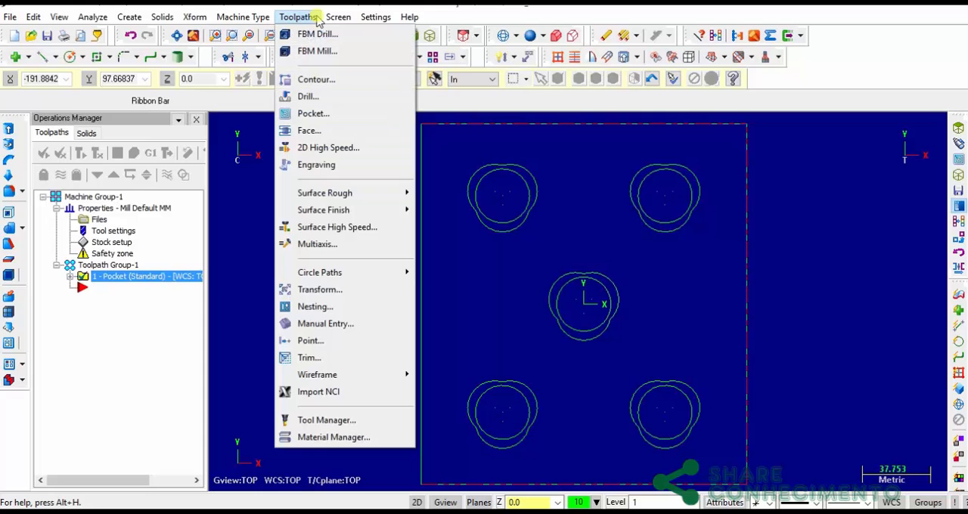
pyautogui.click(335, 117)
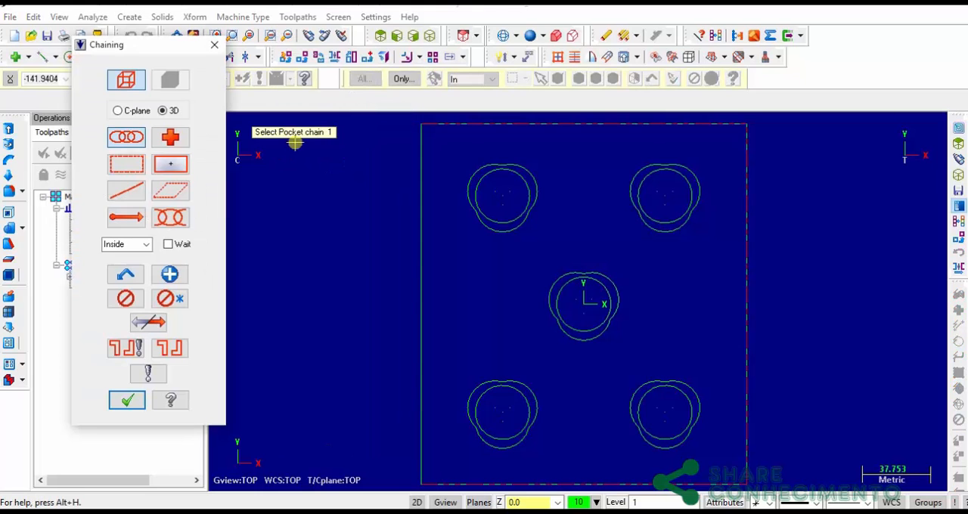
pyautogui.click(580, 330)
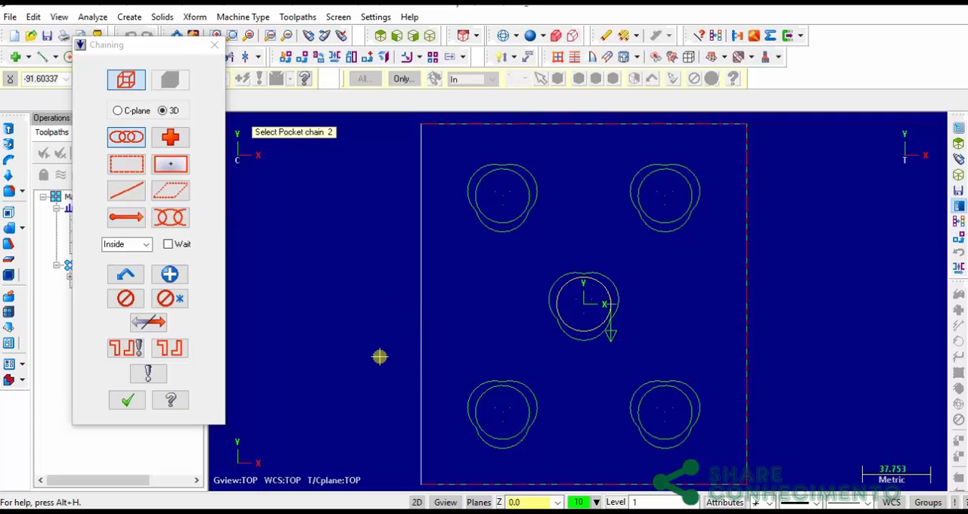
pyautogui.click(127, 400)
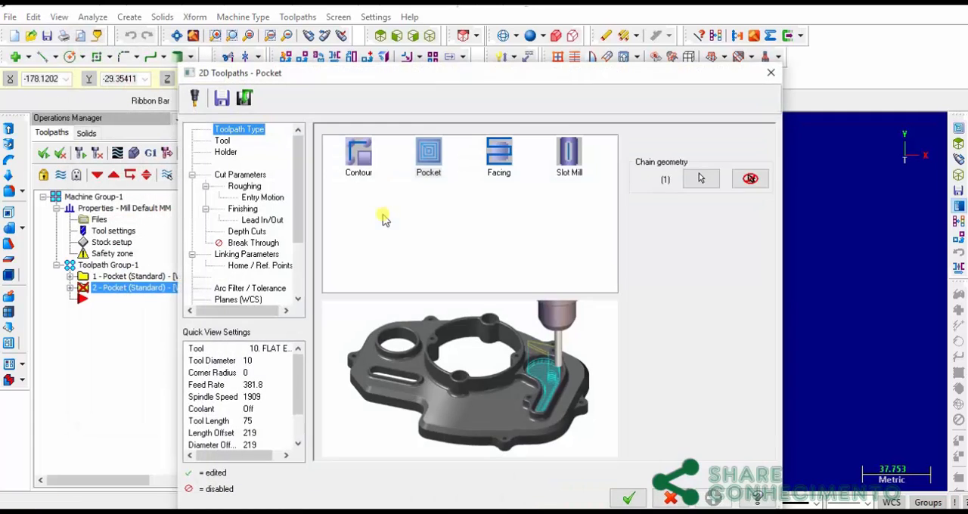
# Select the 10 mm flat endmill for the new pocket, rename it "fresa topo d10" and enable Force tool change
pyautogui.click(225, 142)
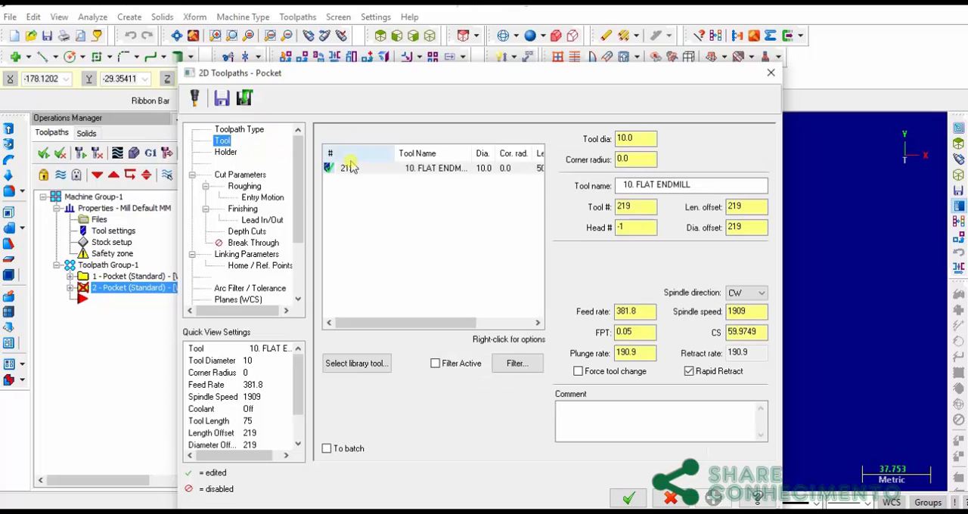
pyautogui.click(461, 170)
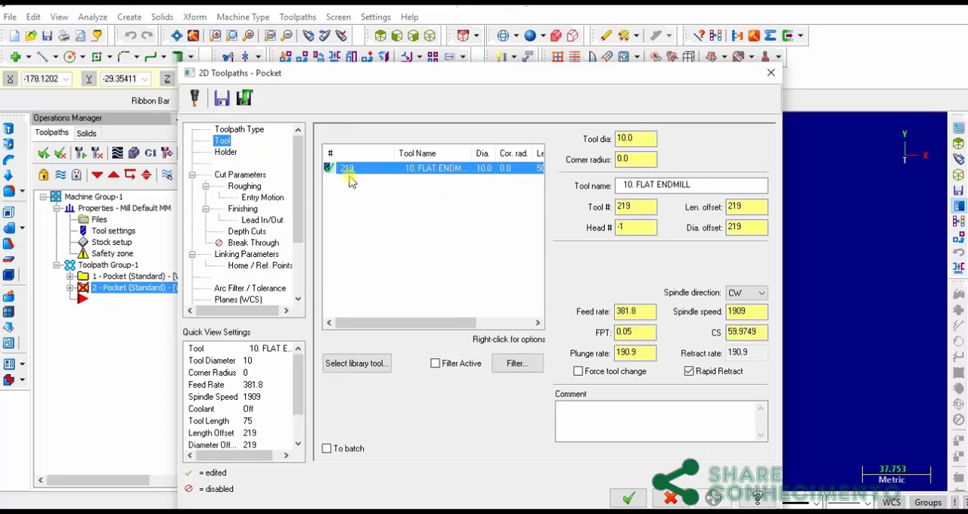
pyautogui.tripleClick(693, 184)
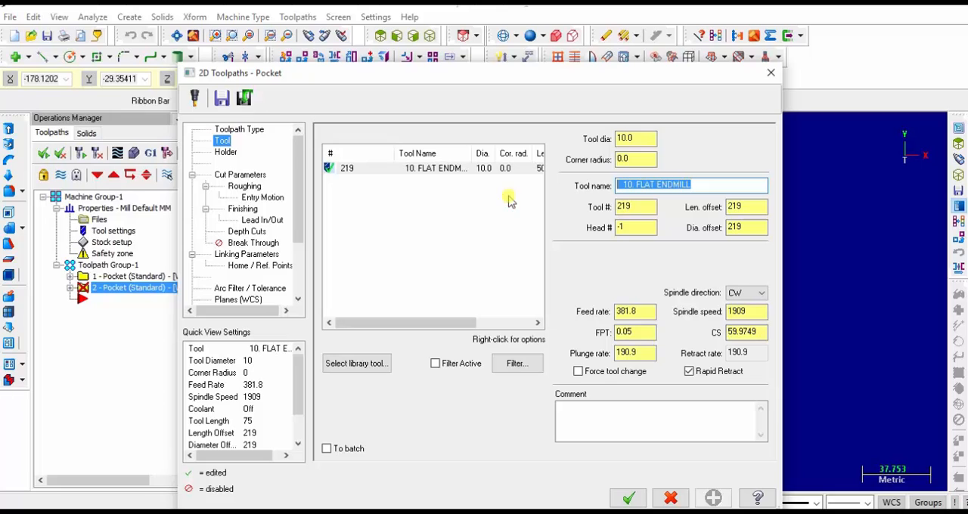
pyautogui.write('fresa topo d10')
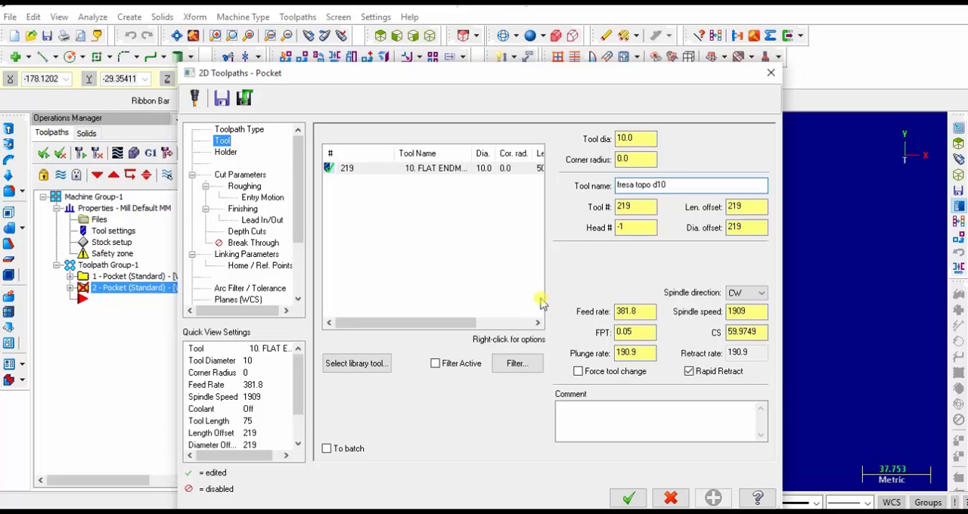
pyautogui.click(578, 371)
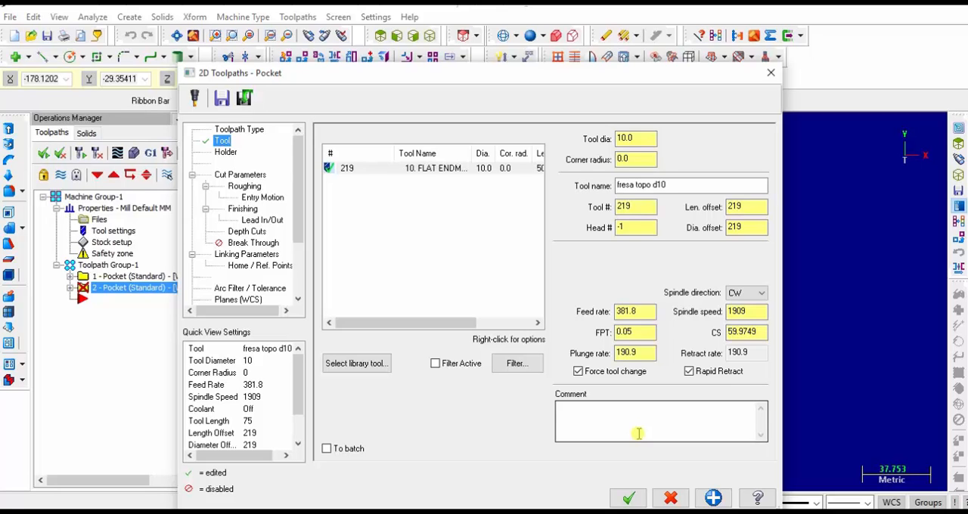
# Choose the Standard pocket type with Parallel Spiral roughing, and check the entry motion, finishing, lead in/out and depth cut settings
pyautogui.click(240, 176)
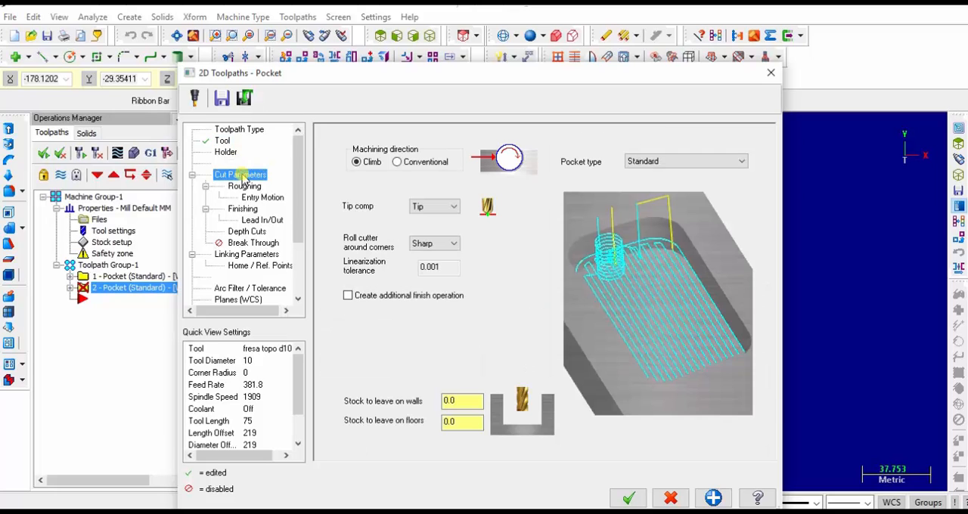
pyautogui.click(690, 163)
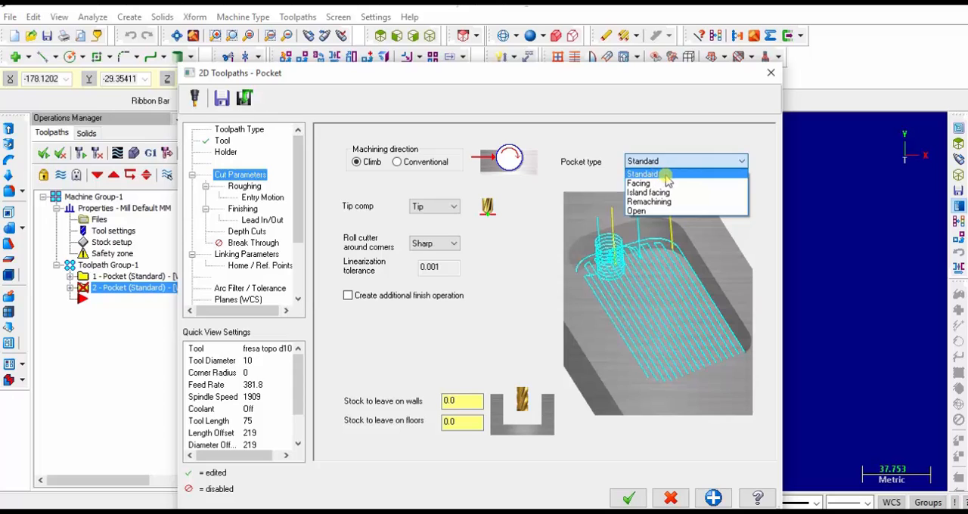
pyautogui.click(666, 175)
pyautogui.click(248, 188)
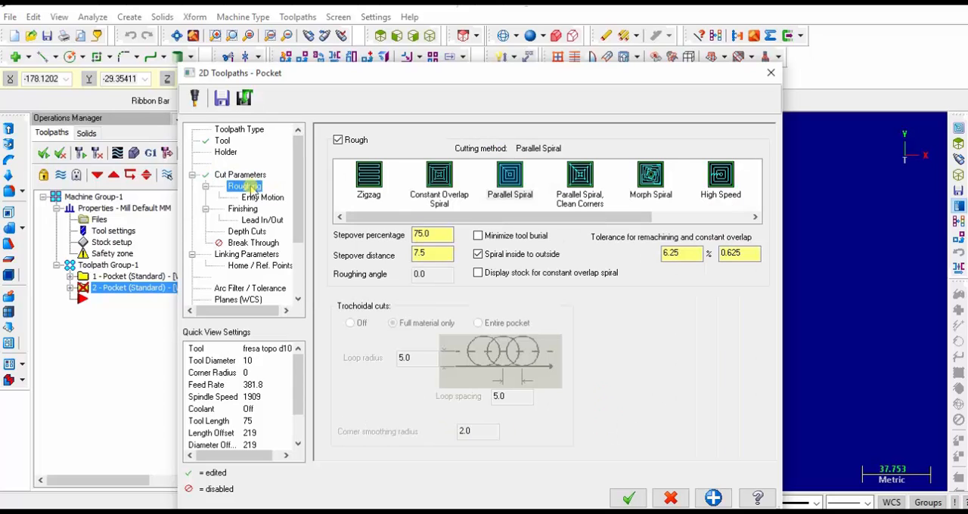
pyautogui.click(510, 182)
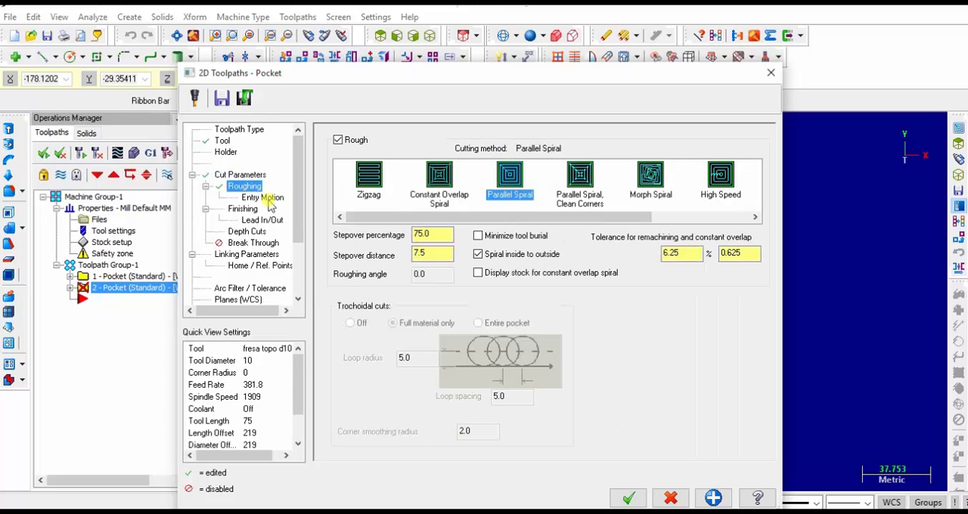
pyautogui.click(257, 198)
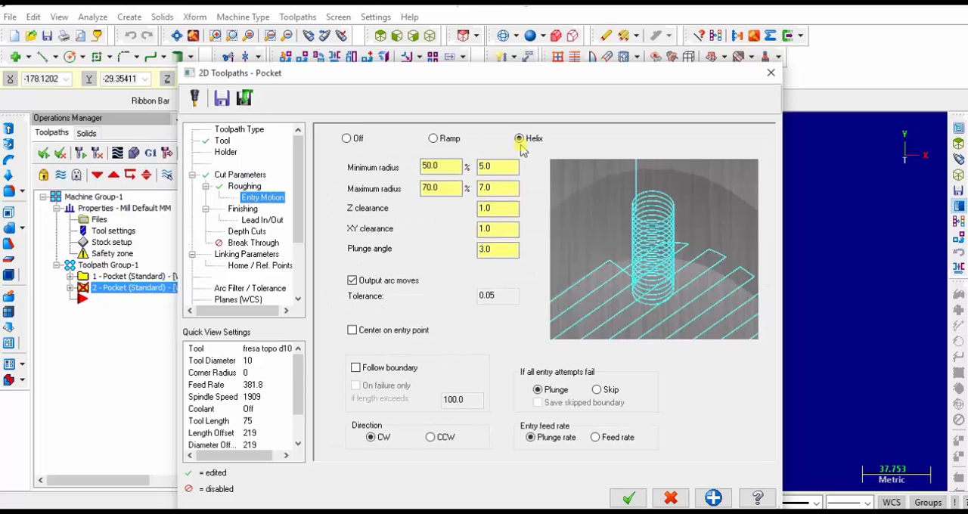
pyautogui.click(245, 210)
pyautogui.click(284, 220)
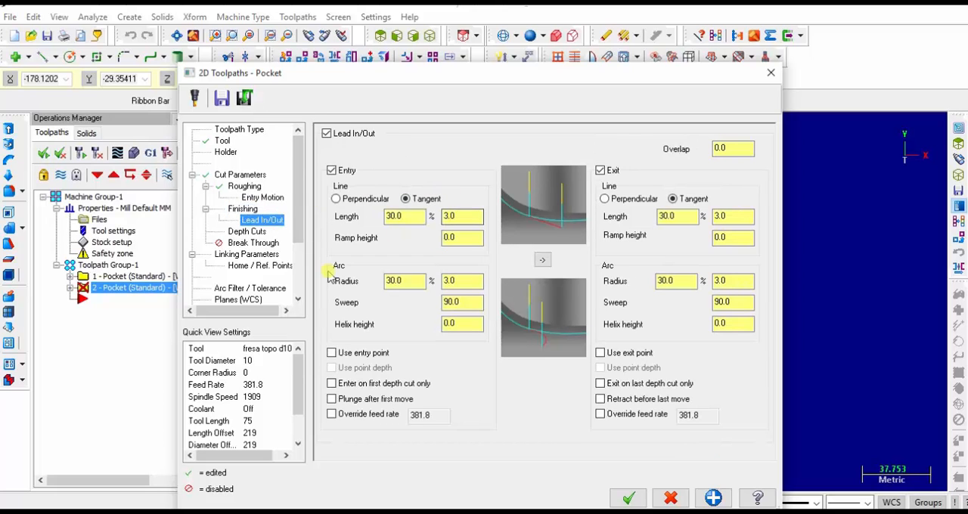
pyautogui.click(261, 232)
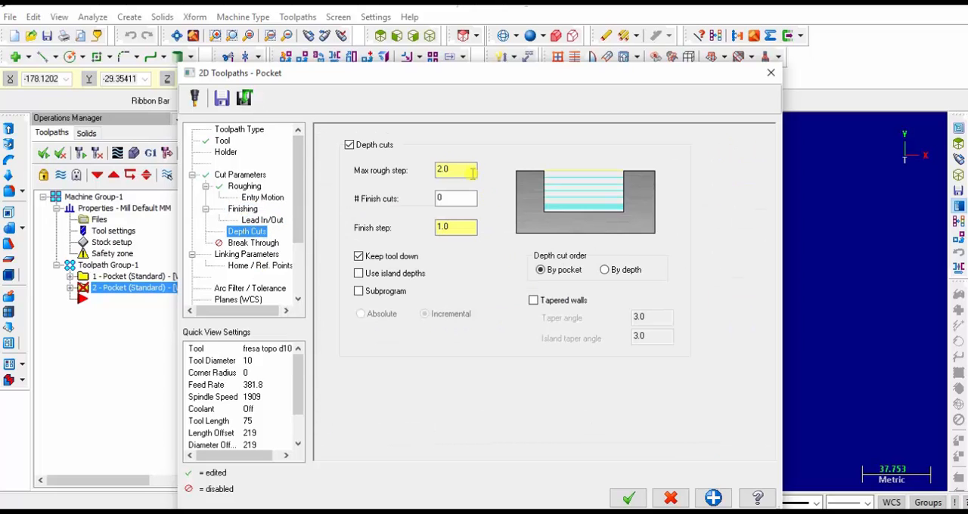
# Set the absolute depth to -8 mm and the top of stock to -4 mm, consulting the part drawing, and generate the toolpath
pyautogui.click(261, 255)
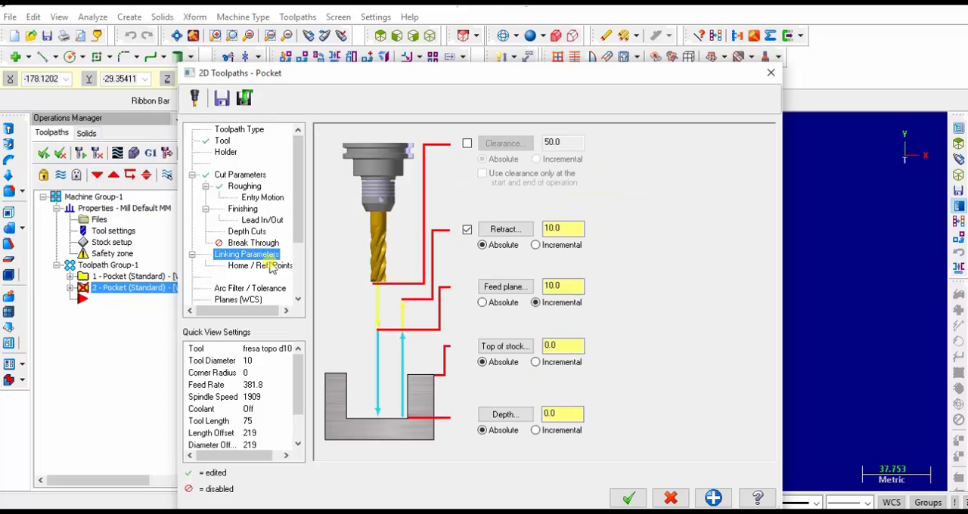
pyautogui.doubleClick(563, 414)
pyautogui.click(565, 341)
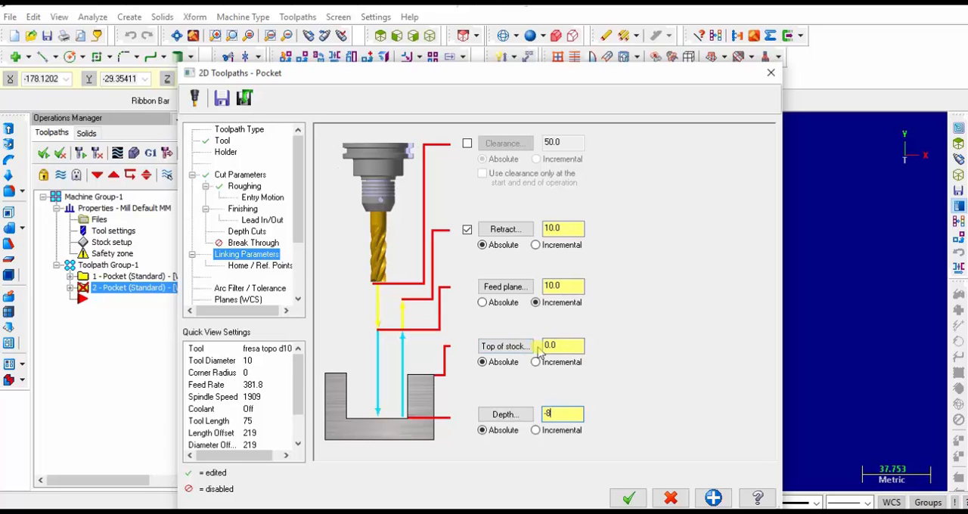
pyautogui.moveTo(562, 346); pyautogui.dragTo(467, 347)
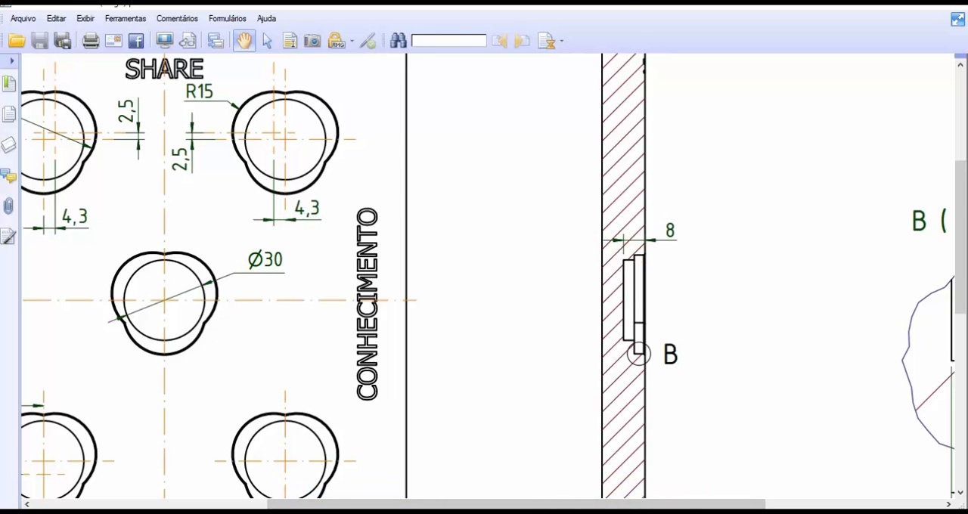
pyautogui.moveTo(700, 499)
pyautogui.click(675, 465)
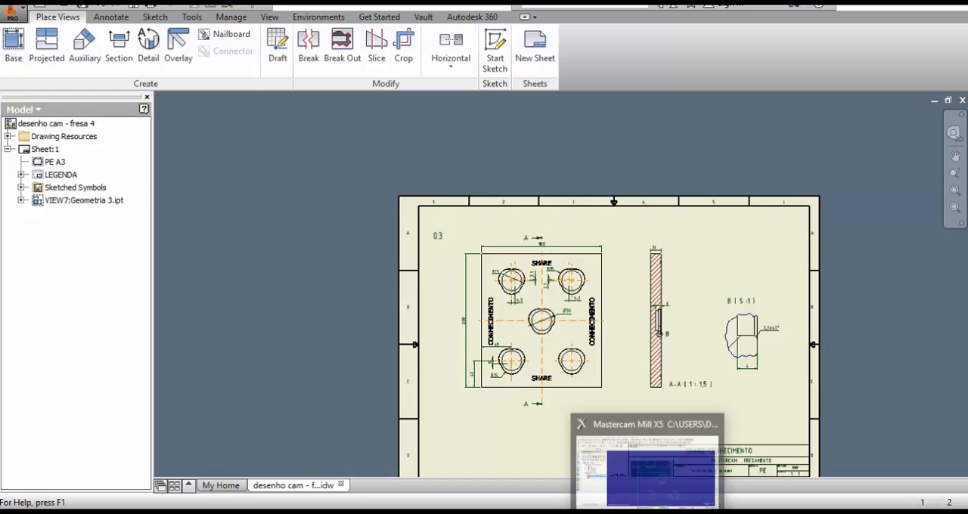
pyautogui.click(650, 507)
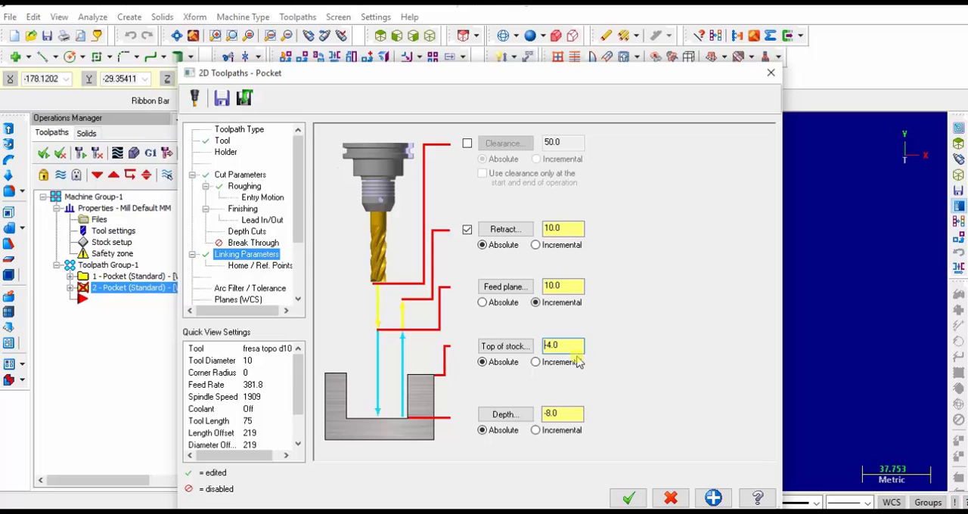
pyautogui.click(628, 496)
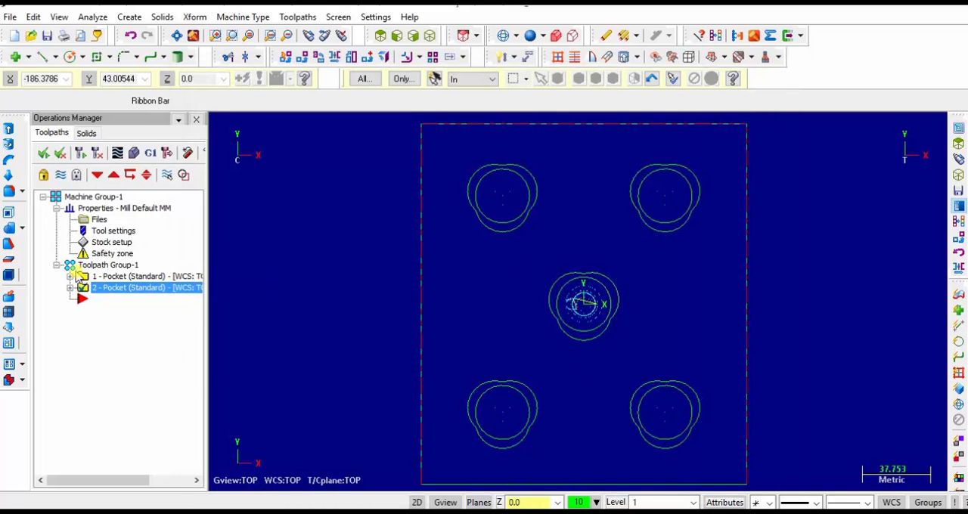
# Verify all operations in the toolpath group by simulating the machining, and inspect the cut stock from a rotated 3D view
pyautogui.click(70, 265)
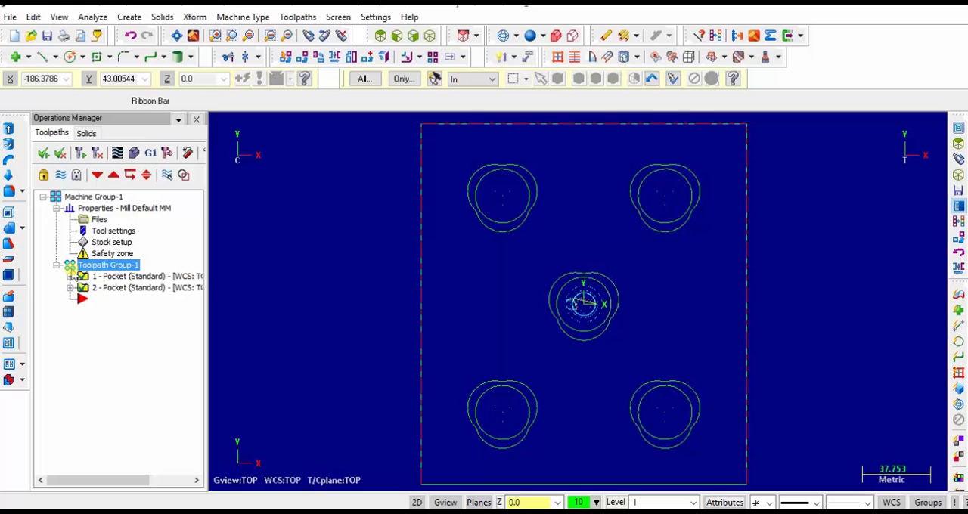
pyautogui.click(134, 153)
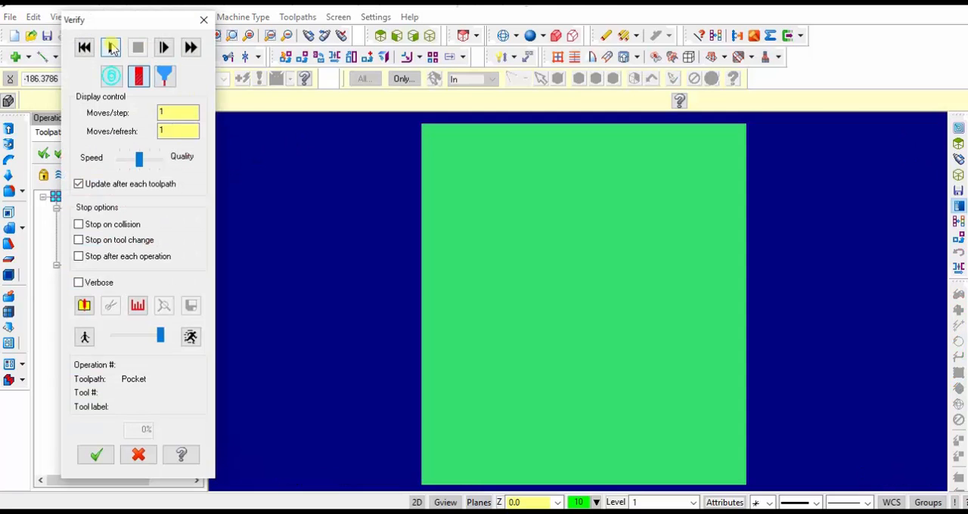
pyautogui.click(108, 47)
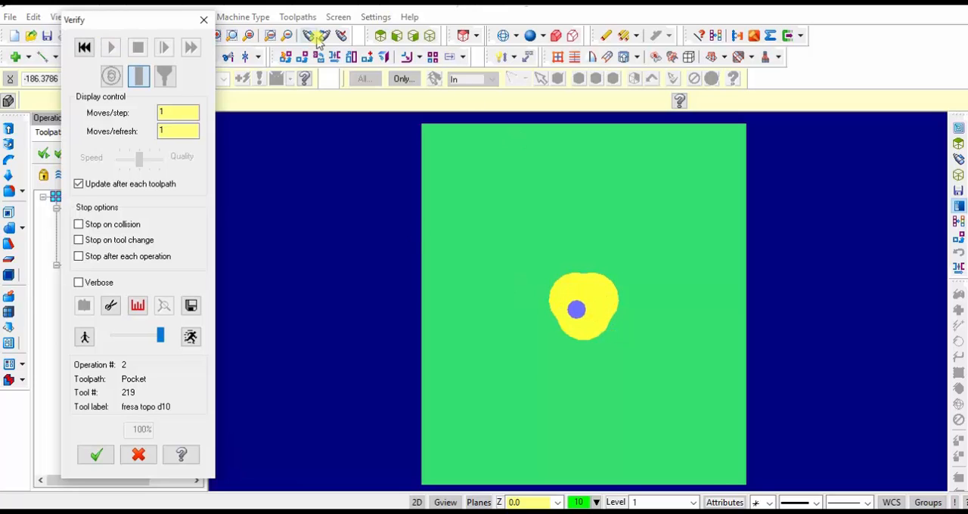
pyautogui.click(315, 43)
pyautogui.click(612, 310)
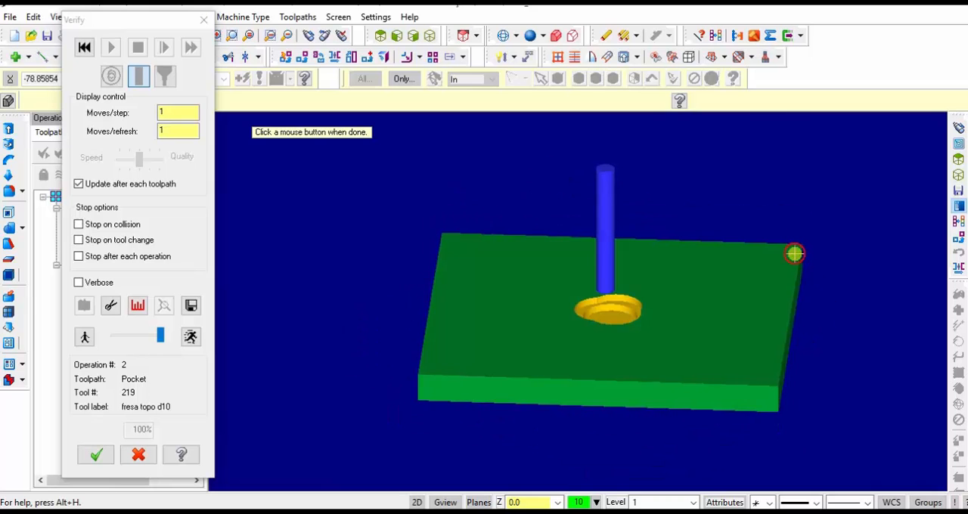
pyautogui.click(499, 261)
# Replay the machining simulation from the start, examine the stepped central pocket from other angles and close the verification
pyautogui.click(84, 47)
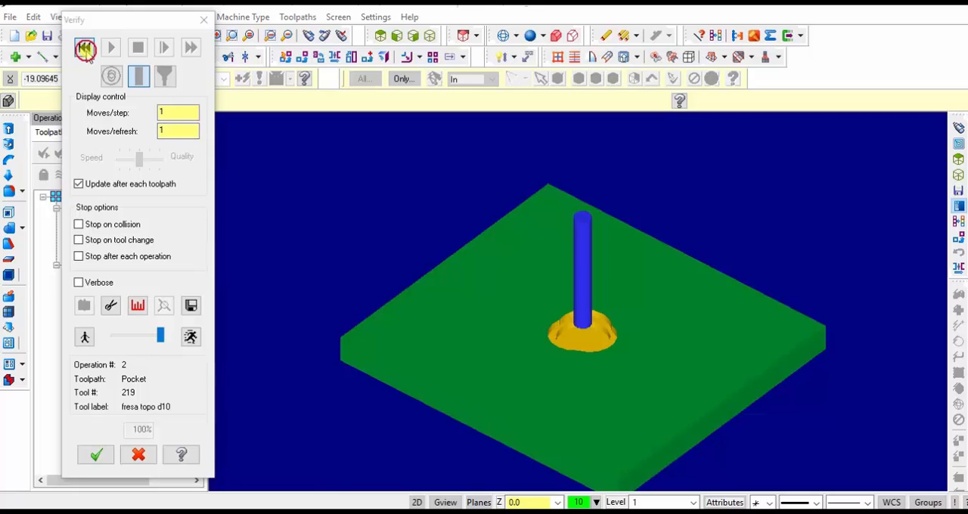
pyautogui.click(110, 48)
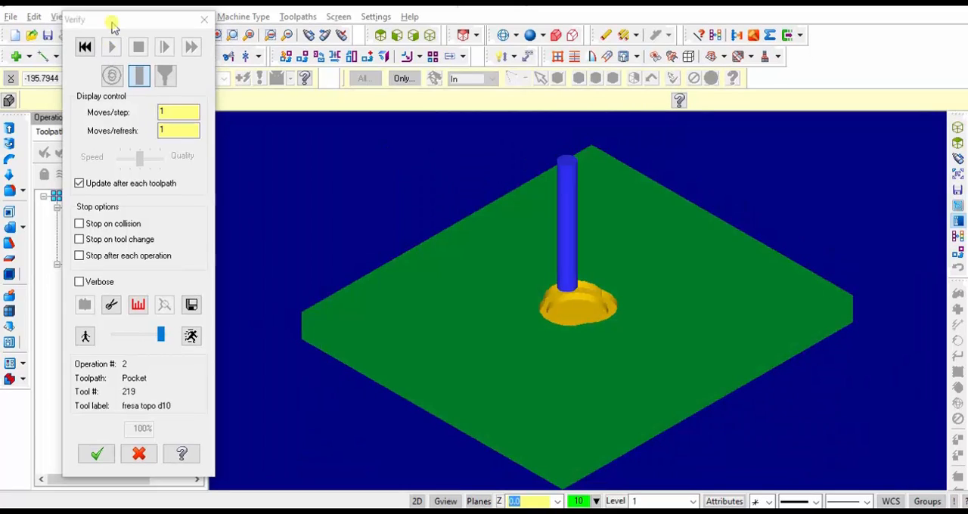
pyautogui.click(112, 25)
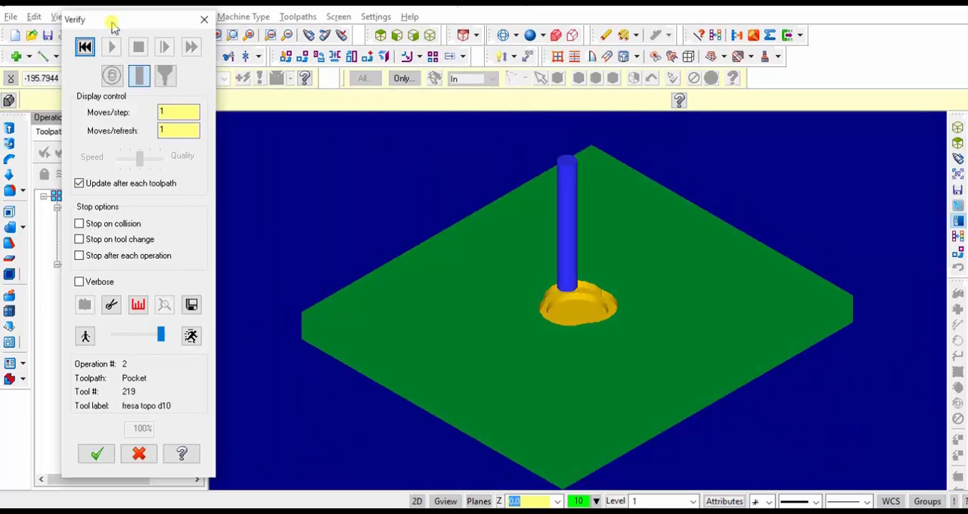
pyautogui.click(309, 35)
pyautogui.click(572, 305)
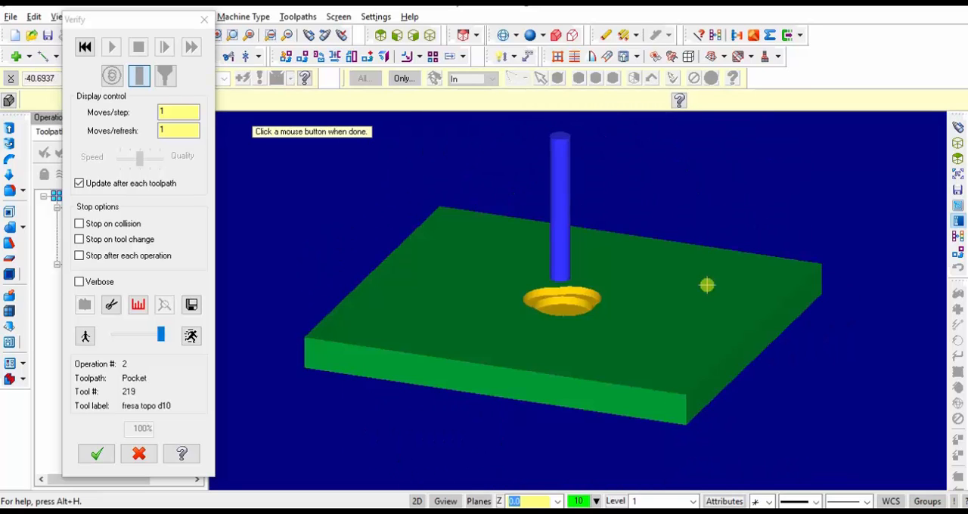
pyautogui.click(498, 313)
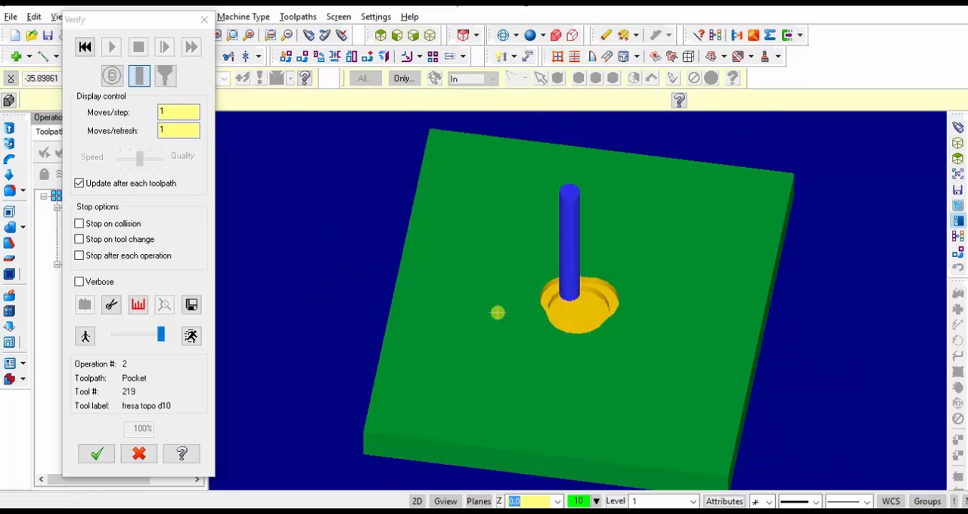
pyautogui.click(204, 19)
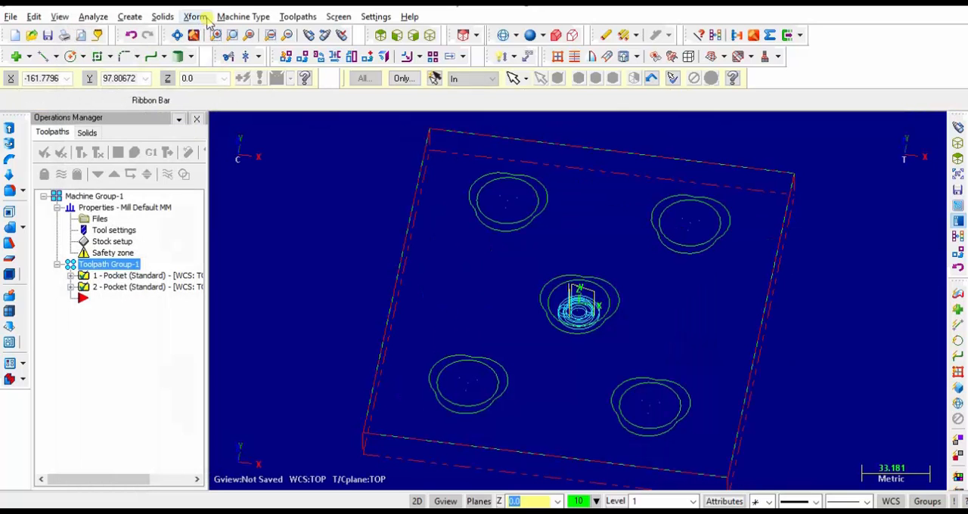
# Duplicate both central pocket operations within the toolpath group
pyautogui.click(381, 36)
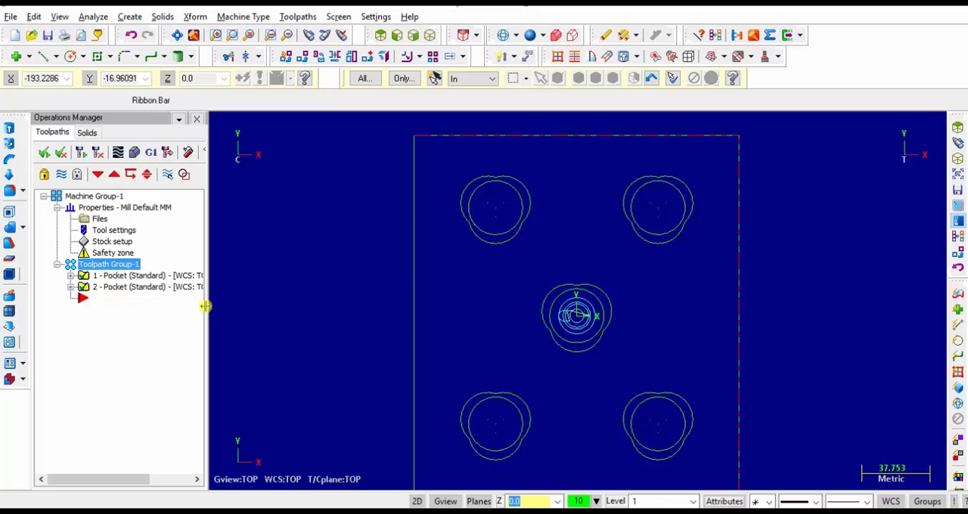
pyautogui.click(83, 277)
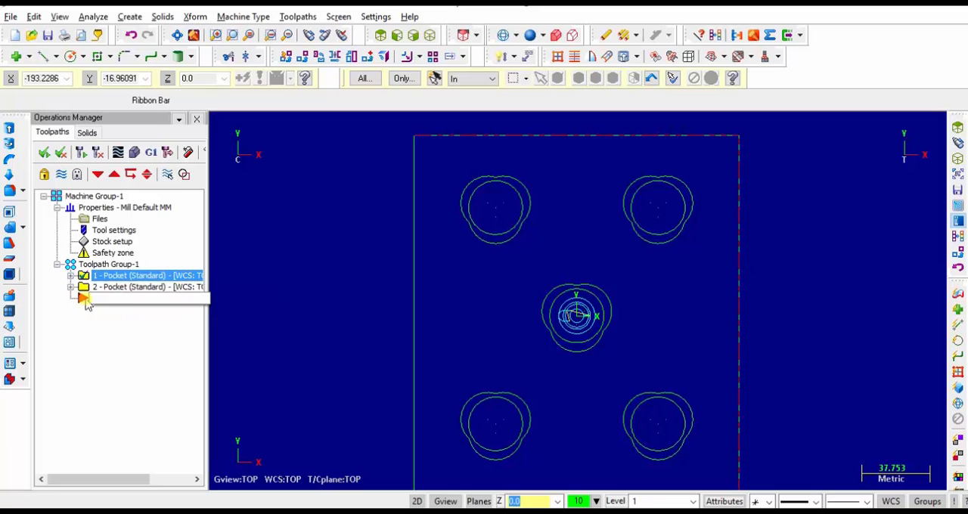
pyautogui.click(84, 288)
pyautogui.click(84, 276)
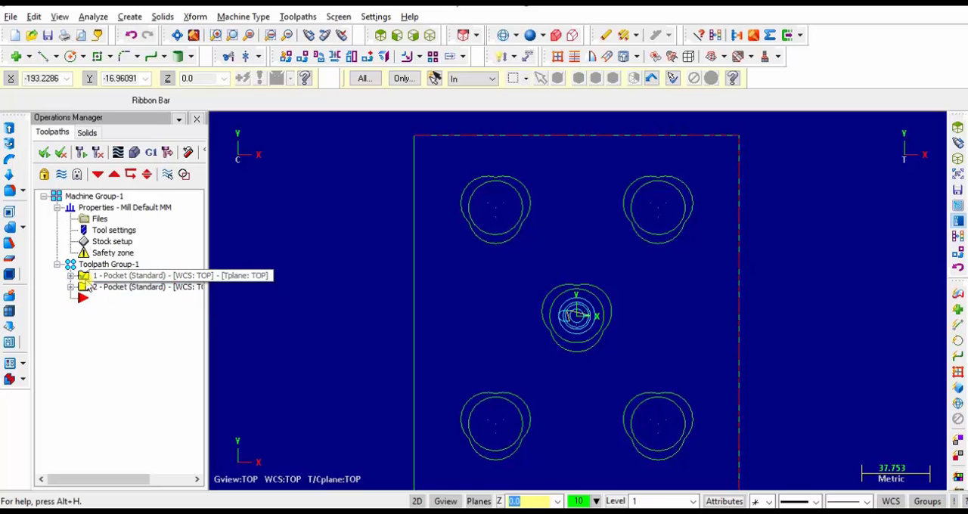
pyautogui.click(85, 289)
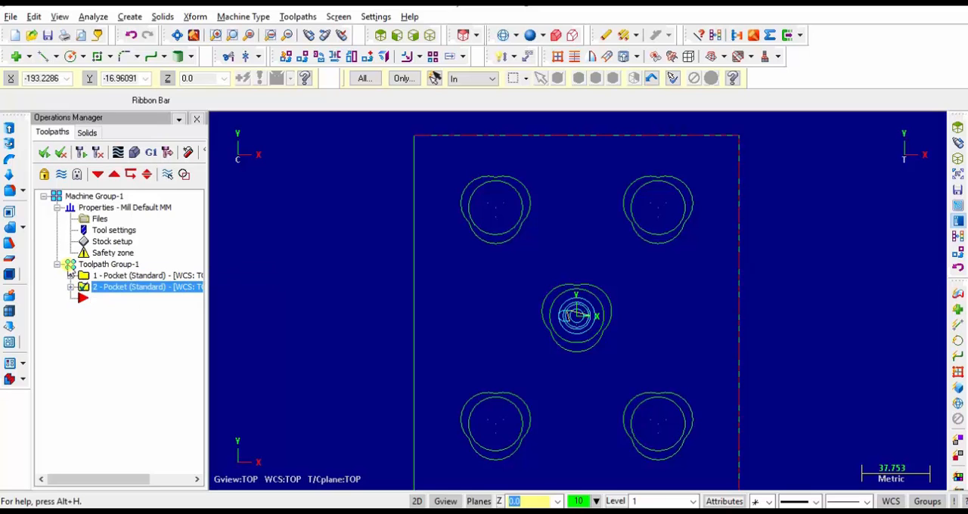
pyautogui.click(68, 265)
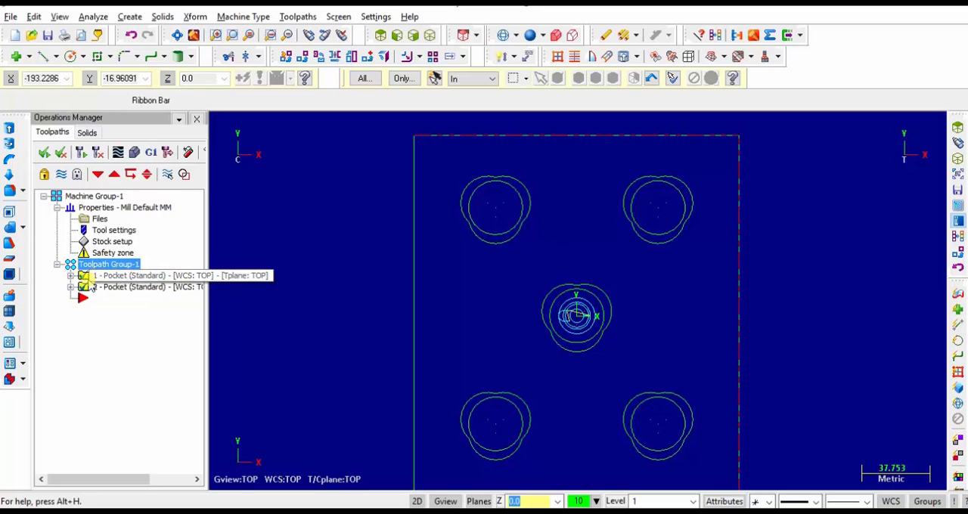
pyautogui.click(85, 286)
pyautogui.click(43, 152)
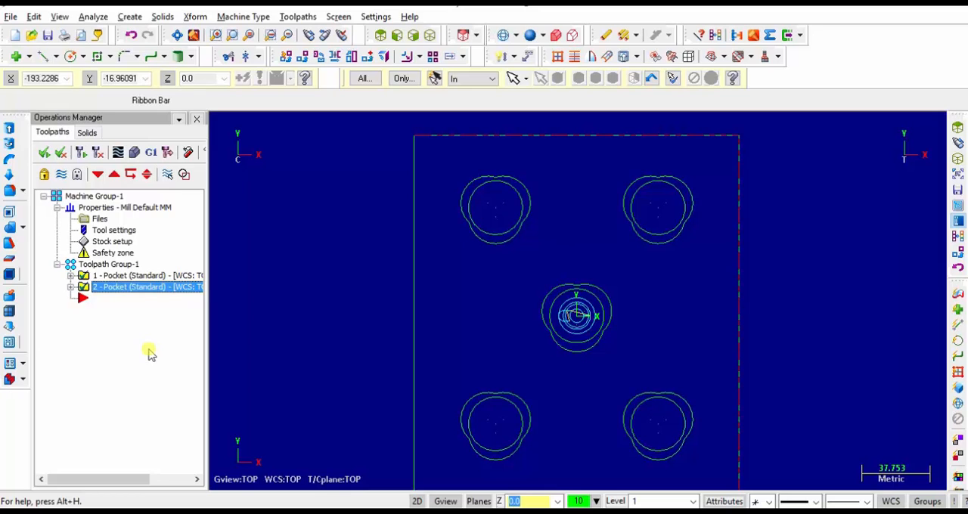
pyautogui.click(71, 267)
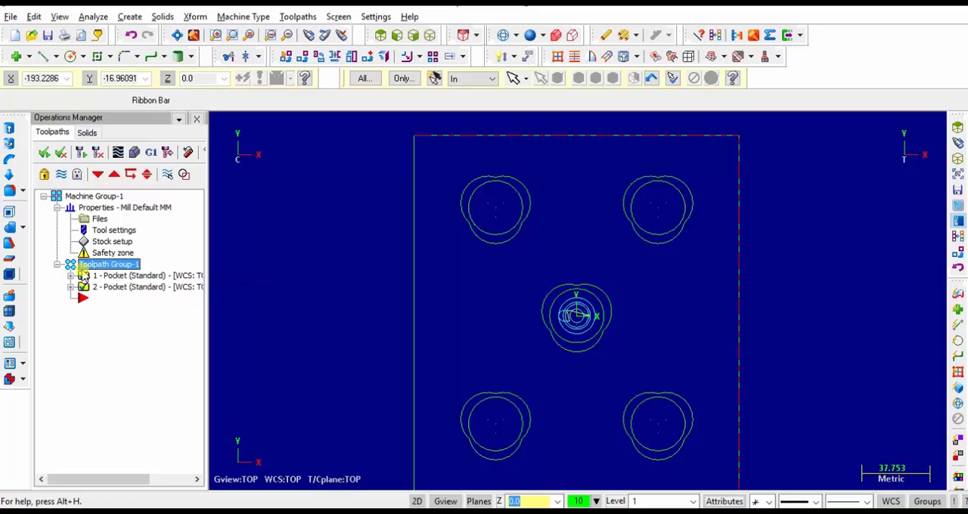
pyautogui.hotkey('ctrl', 'v')
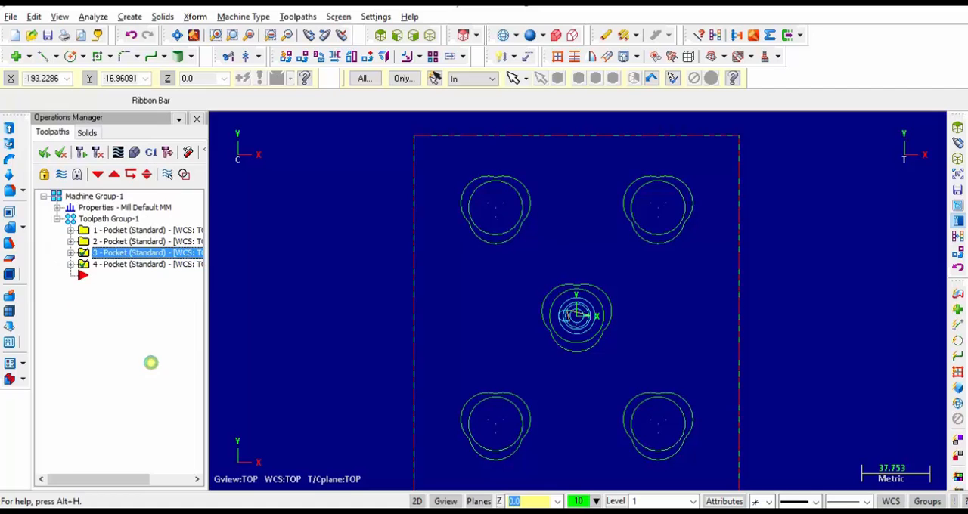
# Rechain the third pocket operation to the three-lobed outer outline of the lower-left pocket and regenerate its toolpath
pyautogui.click(70, 252)
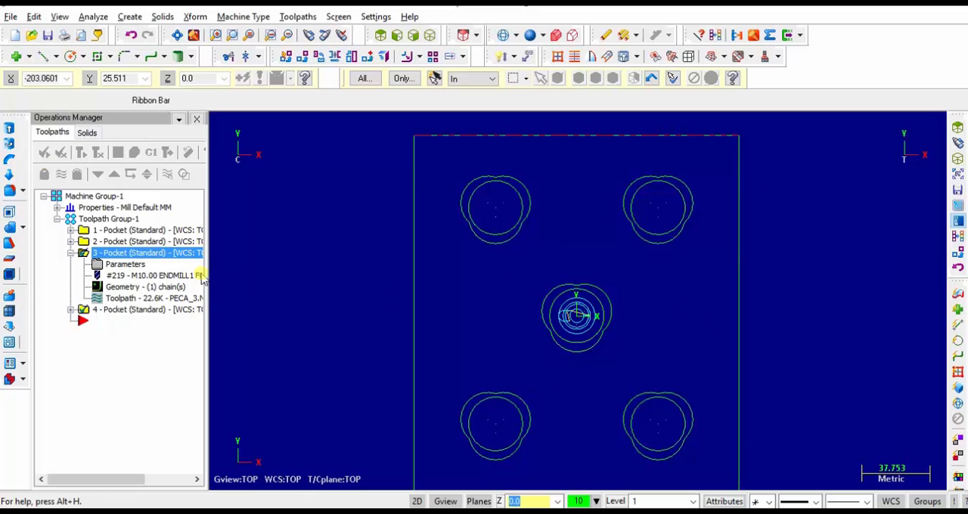
pyautogui.click(118, 292)
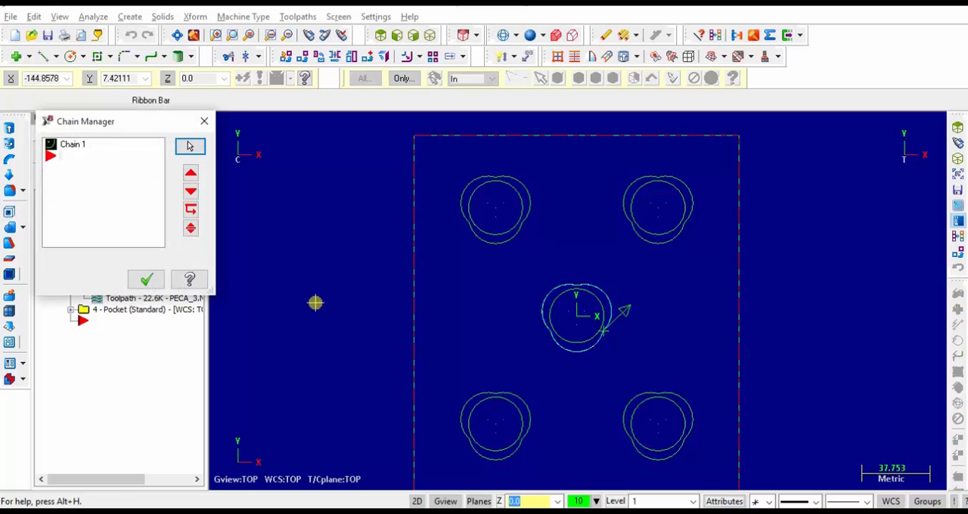
pyautogui.rightClick(74, 154)
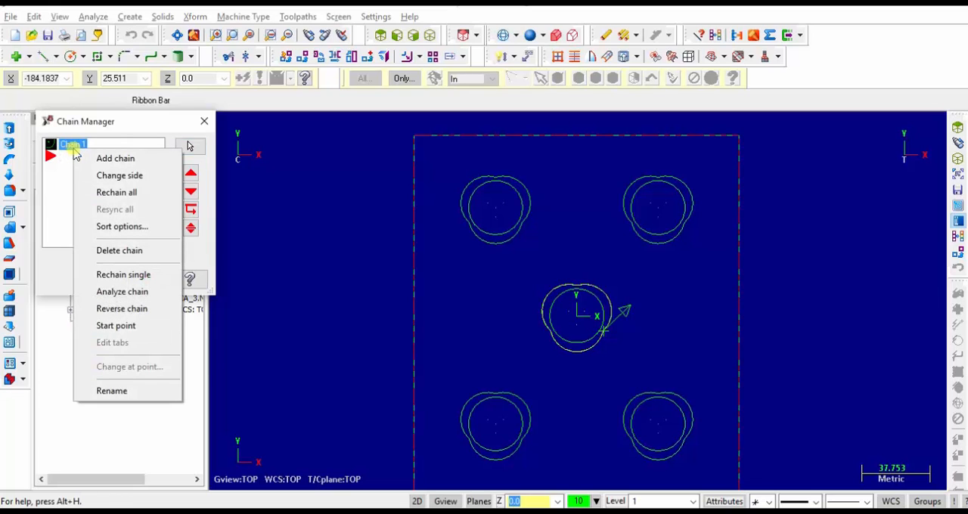
pyautogui.click(114, 193)
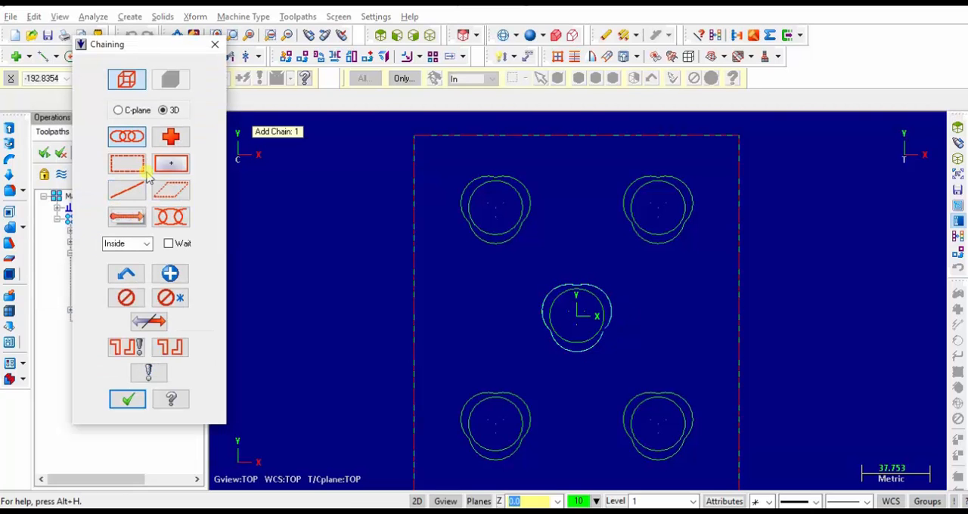
pyautogui.click(472, 448)
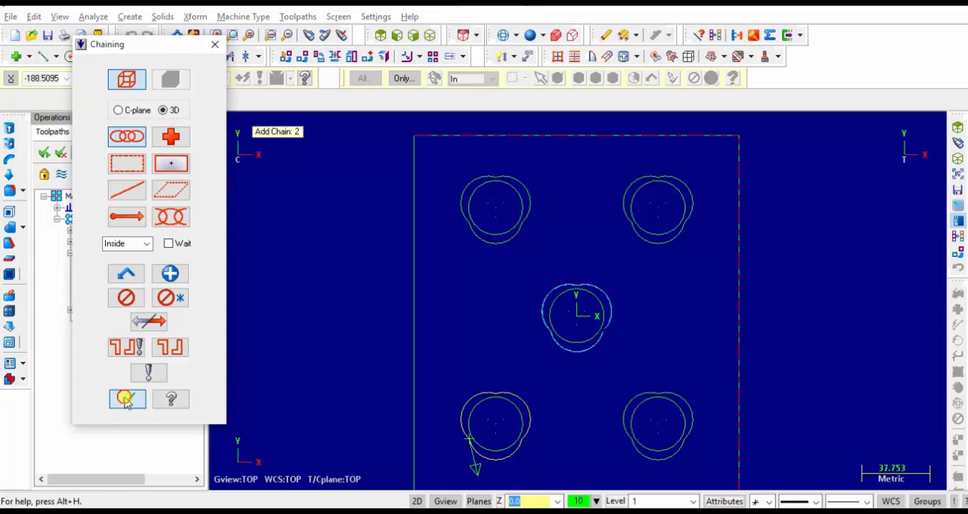
pyautogui.click(126, 401)
pyautogui.click(145, 280)
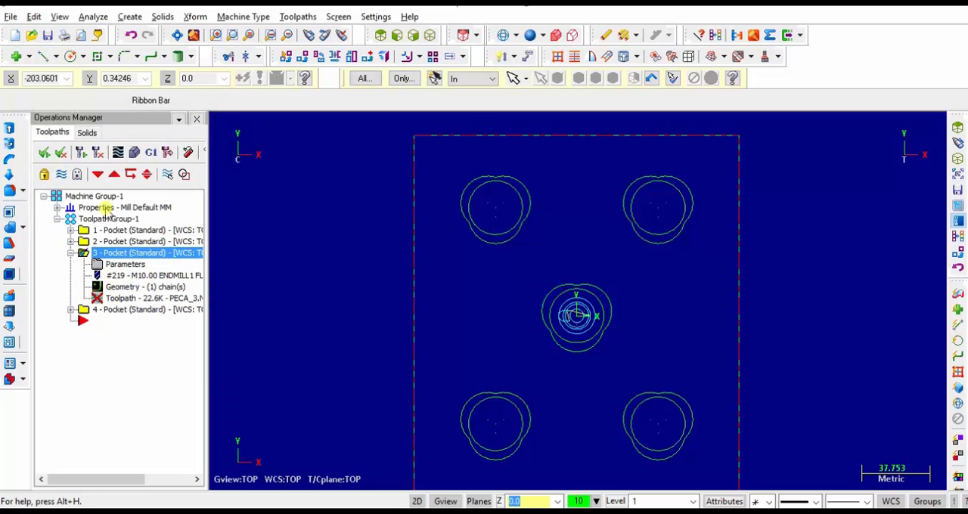
pyautogui.click(99, 153)
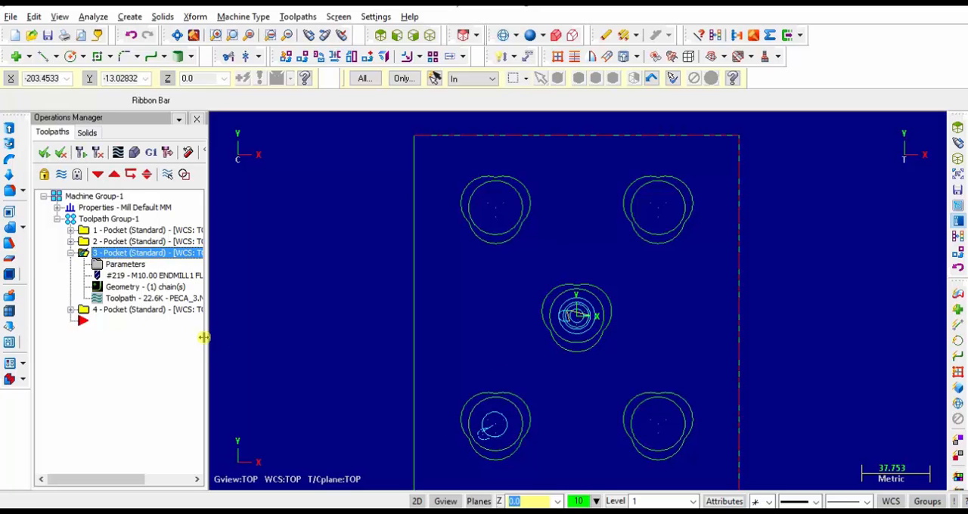
# Try rechaining the fourth pocket operation to the three-lobed outer outline of the lower-left pocket
pyautogui.click(71, 310)
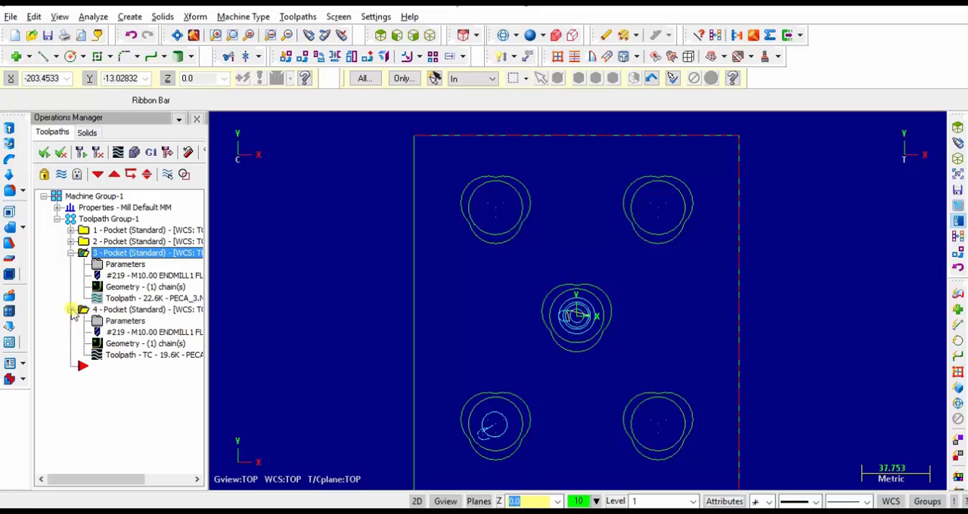
pyautogui.click(115, 350)
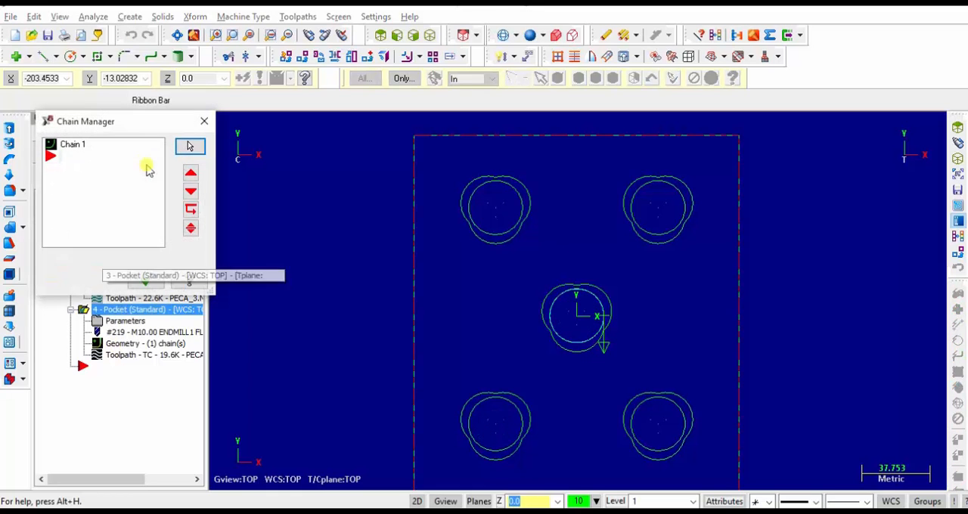
pyautogui.click(74, 146)
pyautogui.rightClick(74, 148)
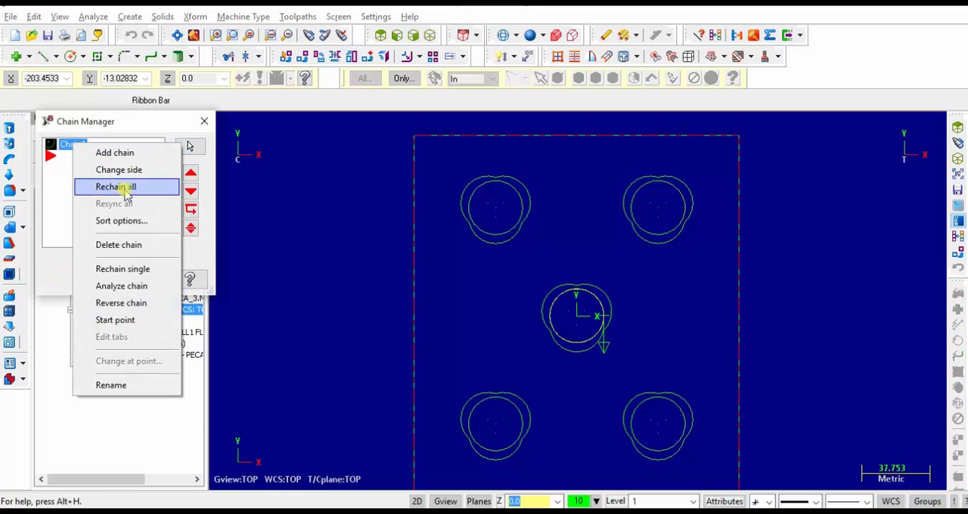
pyautogui.click(121, 186)
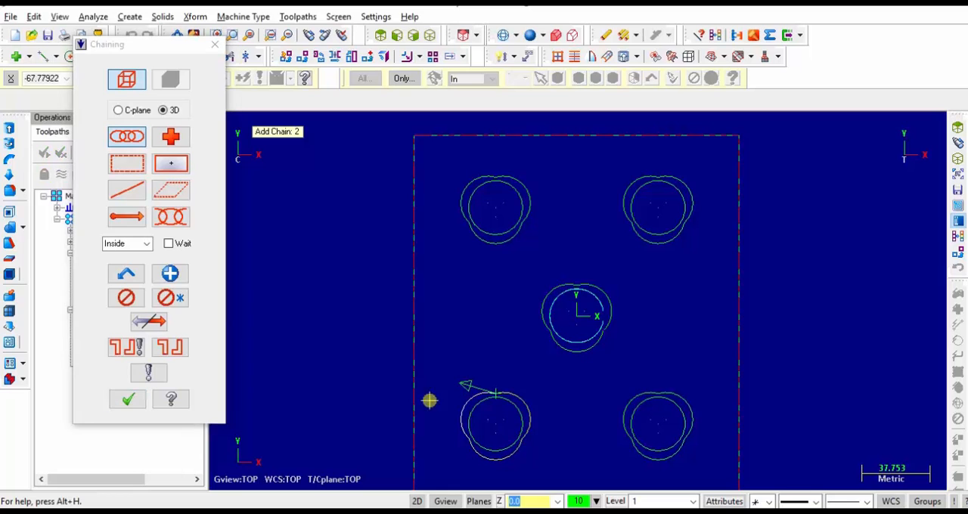
pyautogui.click(127, 399)
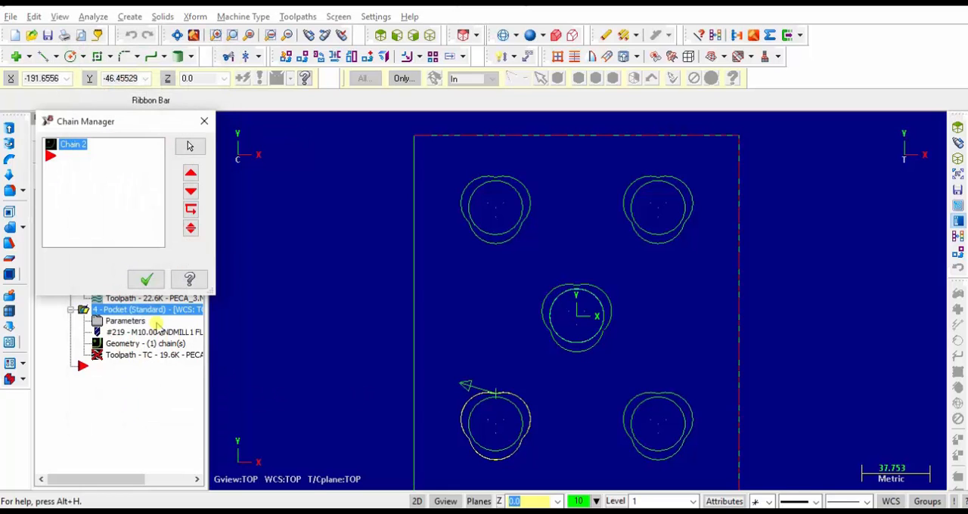
# Rechain the fourth pocket operation to the inner circle of the lower-left pocket, reverse the chain direction and regenerate its toolpath
pyautogui.rightClick(78, 147)
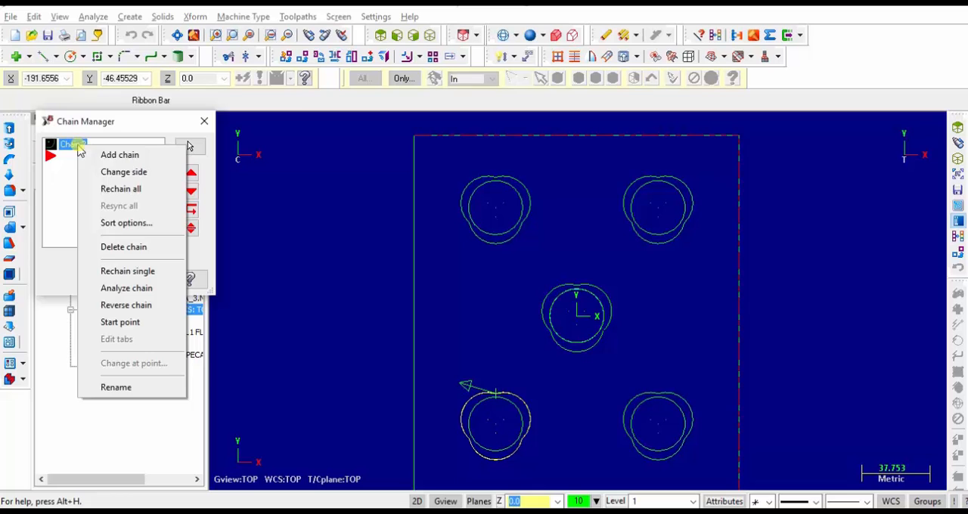
pyautogui.click(123, 189)
pyautogui.click(463, 424)
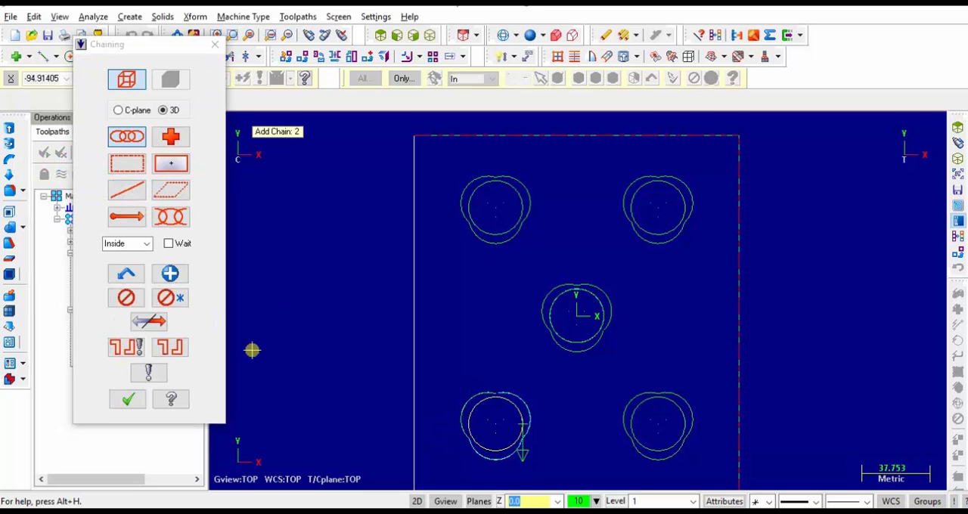
pyautogui.click(149, 322)
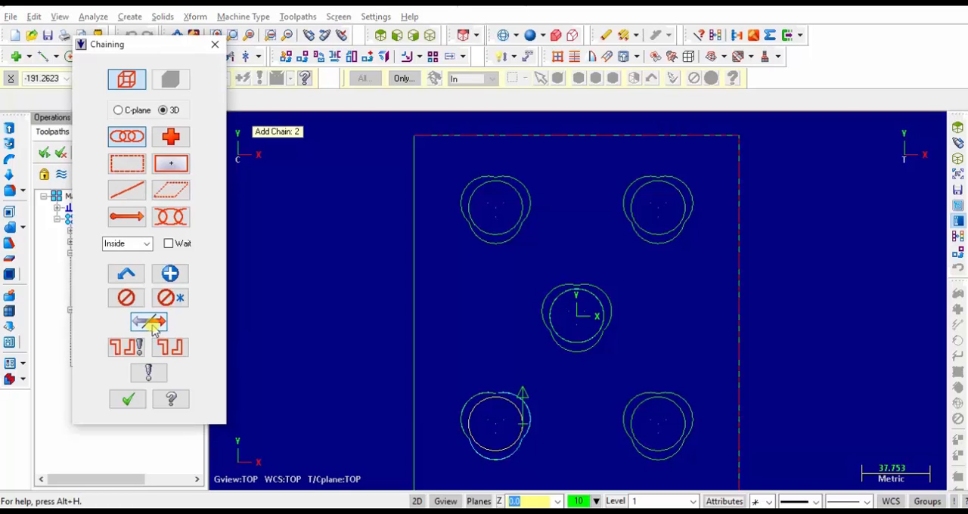
pyautogui.click(130, 401)
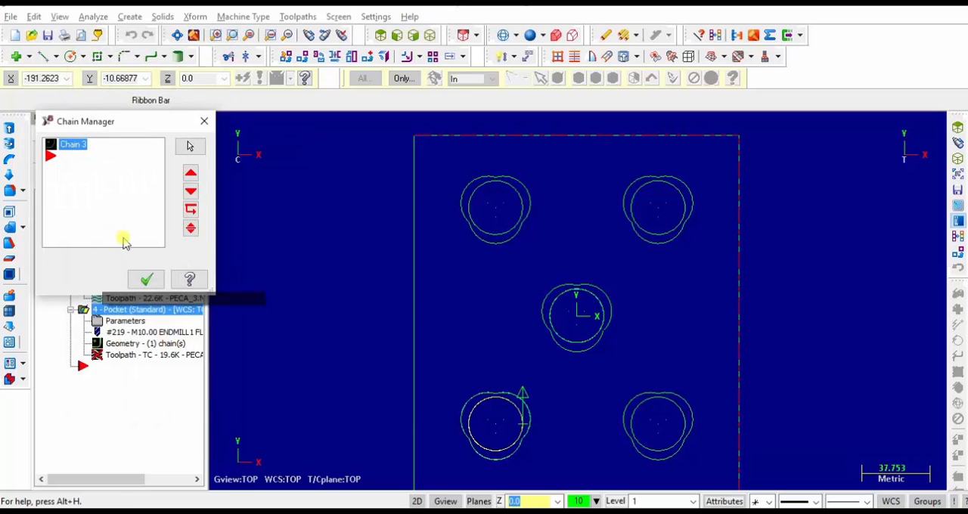
pyautogui.click(155, 281)
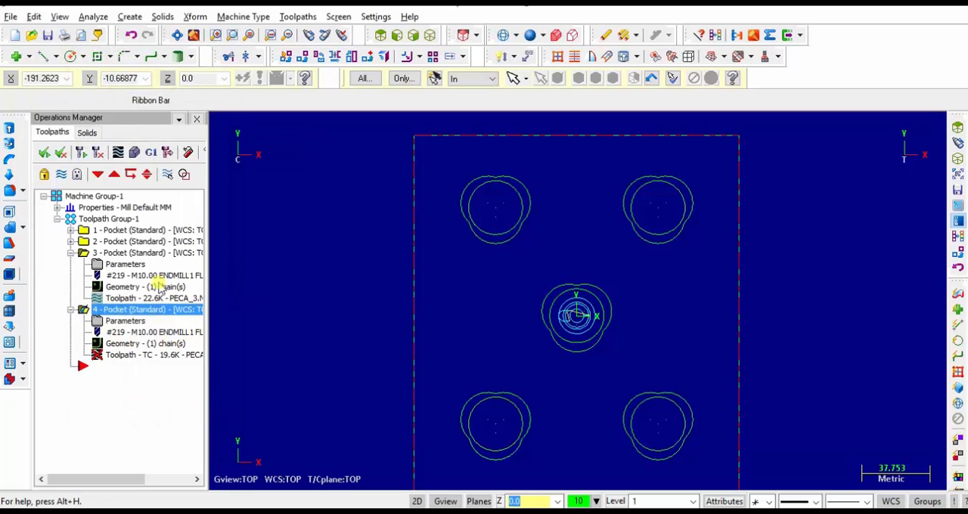
pyautogui.click(98, 154)
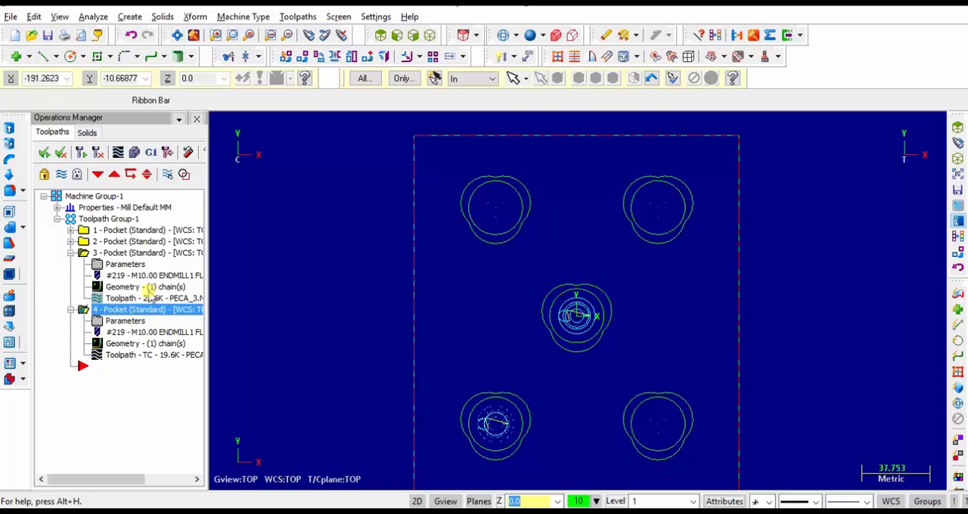
# Verify the third and fourth pocket operations by simulation, inspect the cut pocket from a rotated 3D view and close the verification
pyautogui.click(81, 254)
pyautogui.keyDown('ctrl'); pyautogui.click(83, 308); pyautogui.keyUp('ctrl')
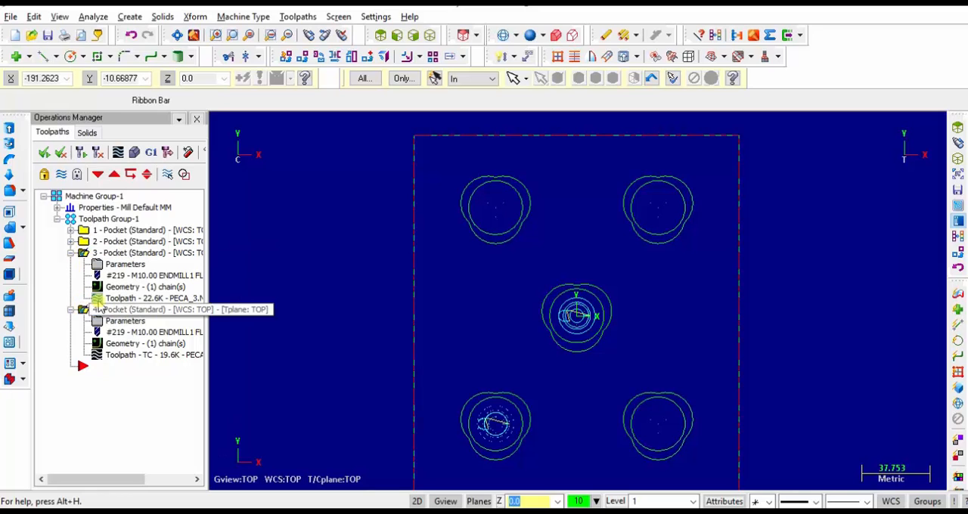
pyautogui.click(134, 152)
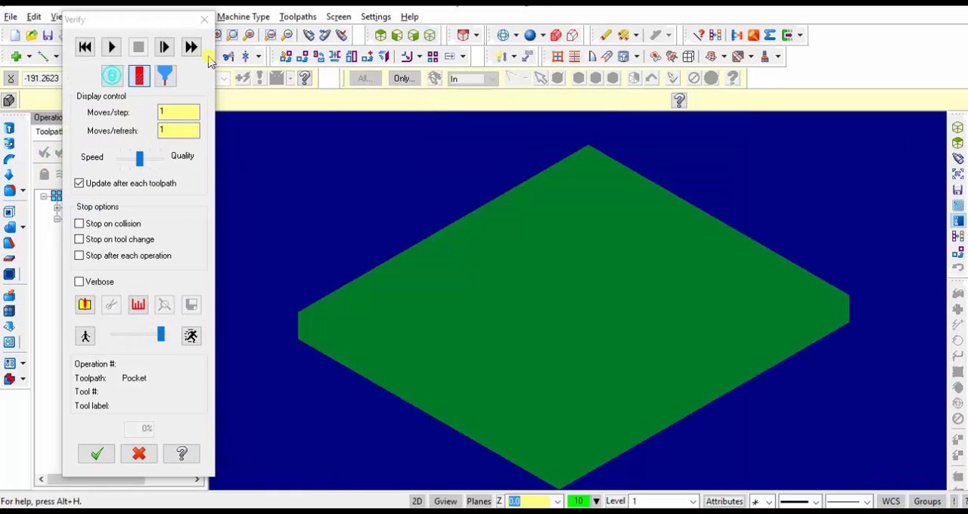
pyautogui.click(111, 47)
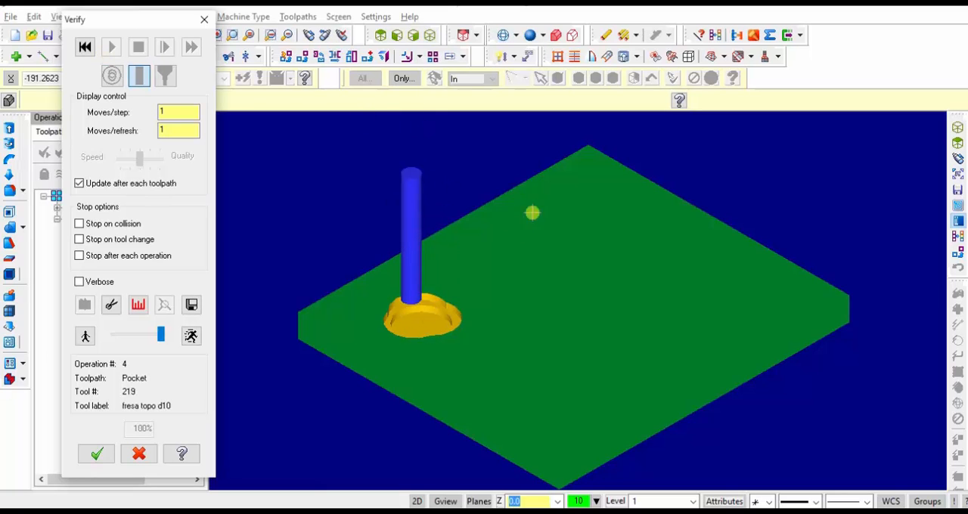
pyautogui.click(308, 35)
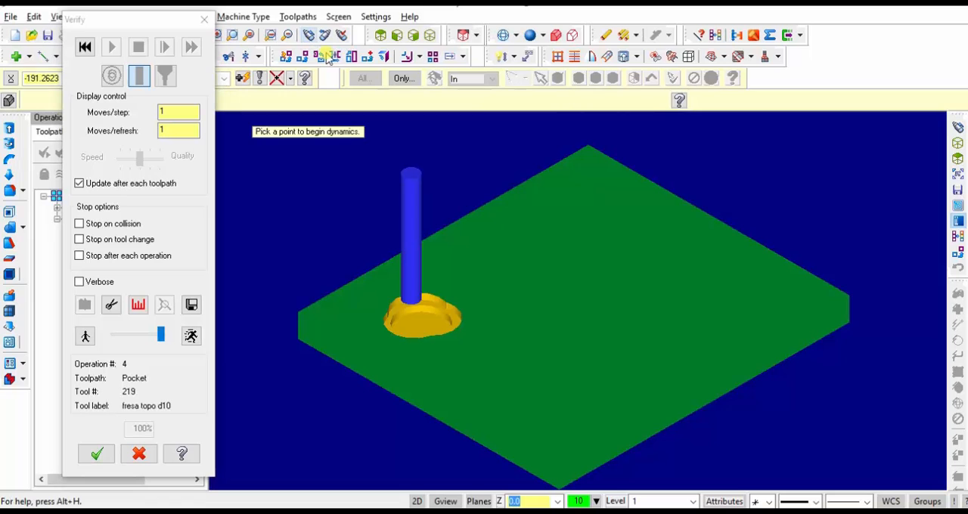
pyautogui.click(513, 272)
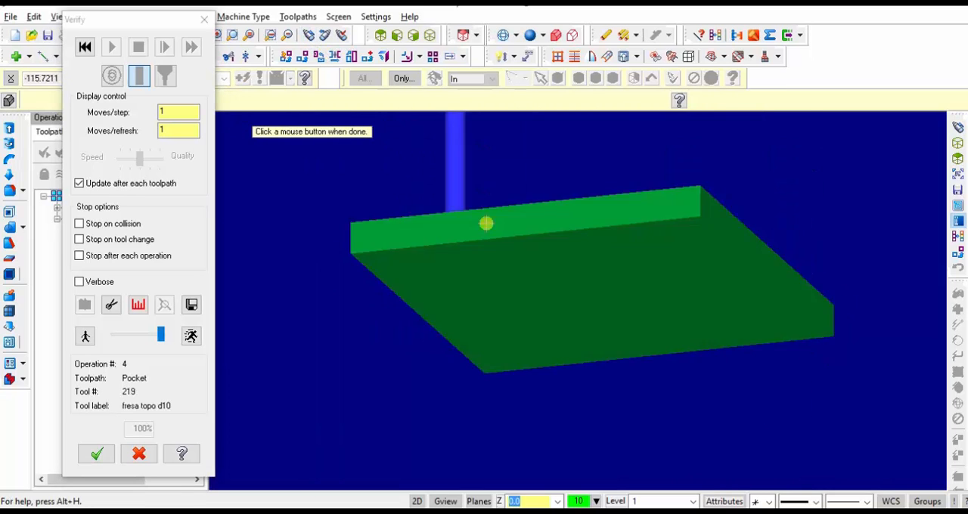
pyautogui.click(479, 296)
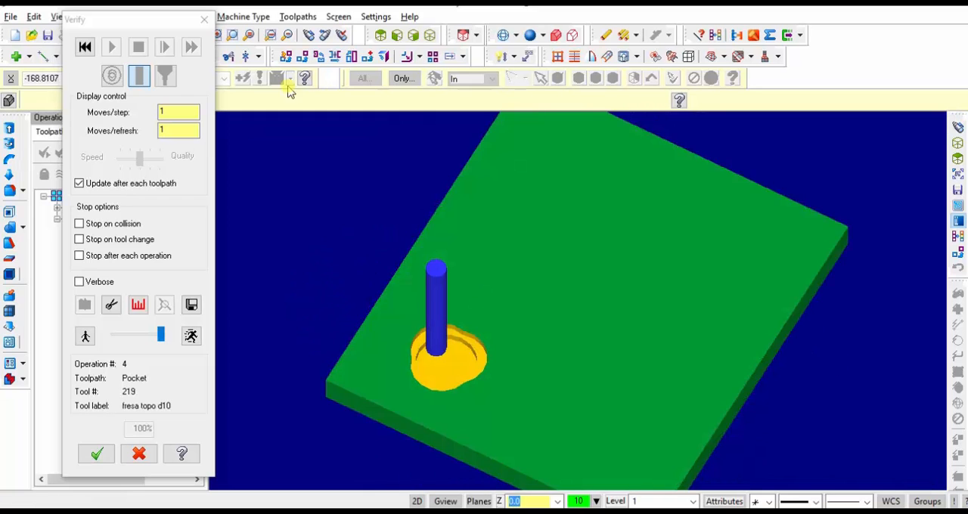
pyautogui.click(203, 19)
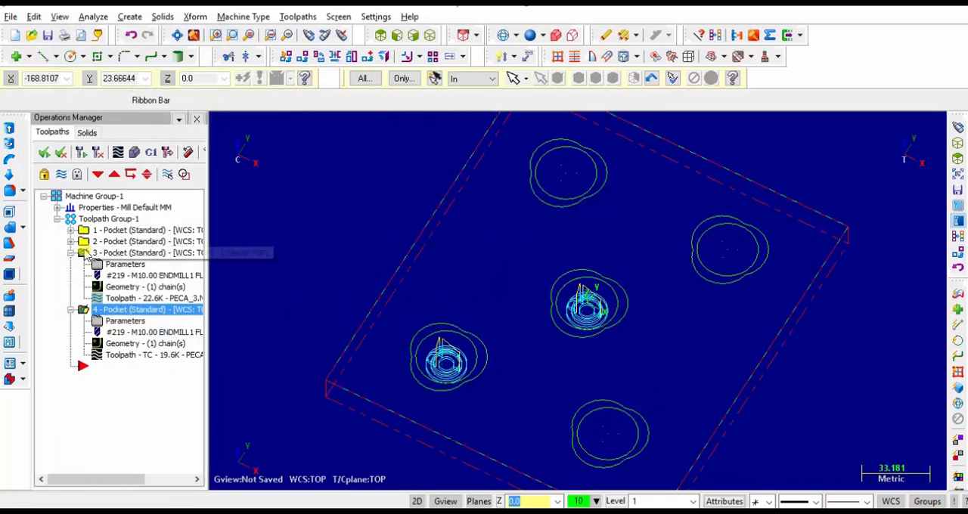
# Verify all four pocket operations of the toolpath group together by simulating the machining
pyautogui.click(70, 219)
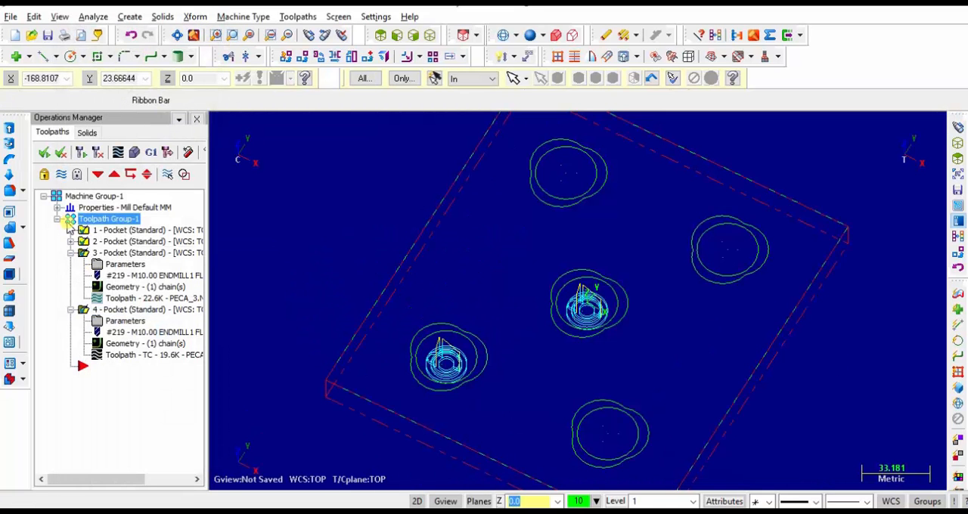
pyautogui.click(134, 152)
pyautogui.click(112, 47)
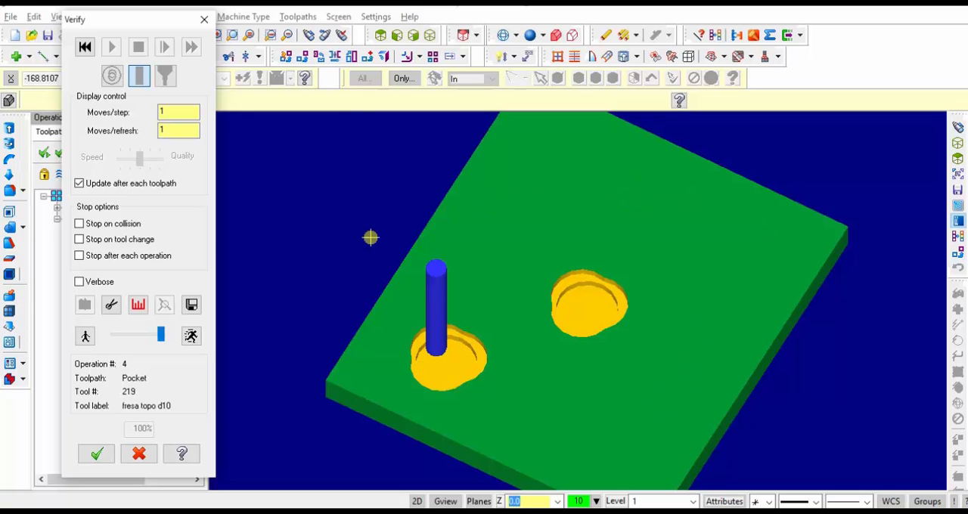
# Close the verification of the four pocket operations and show the plate in the top view
pyautogui.click(205, 18)
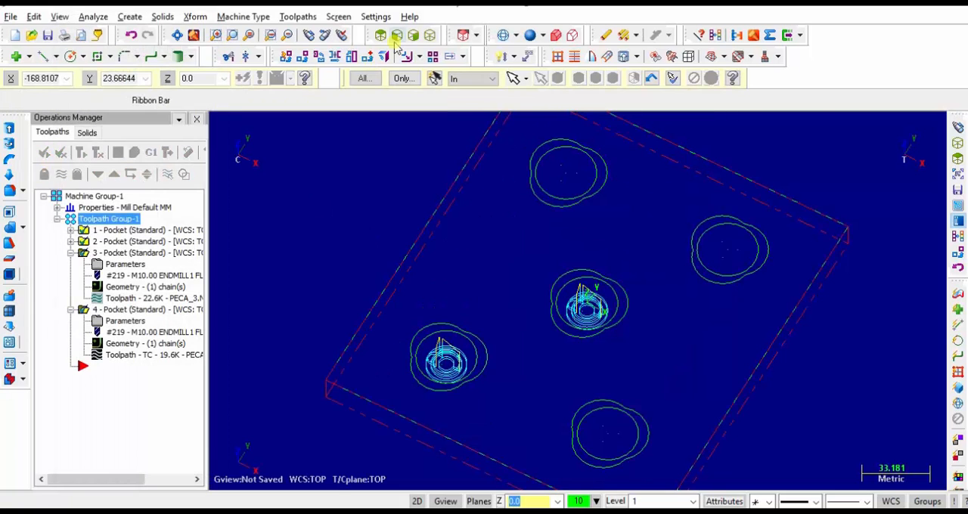
pyautogui.click(381, 35)
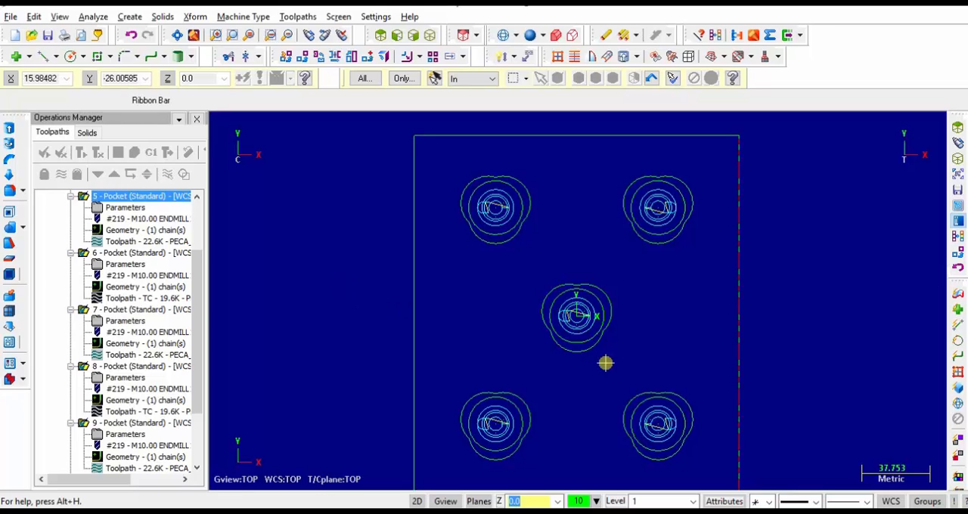
# Verify pocket operations 5 to 10 by simulating the machining in the isometric view, and close the verification
pyautogui.click(430, 36)
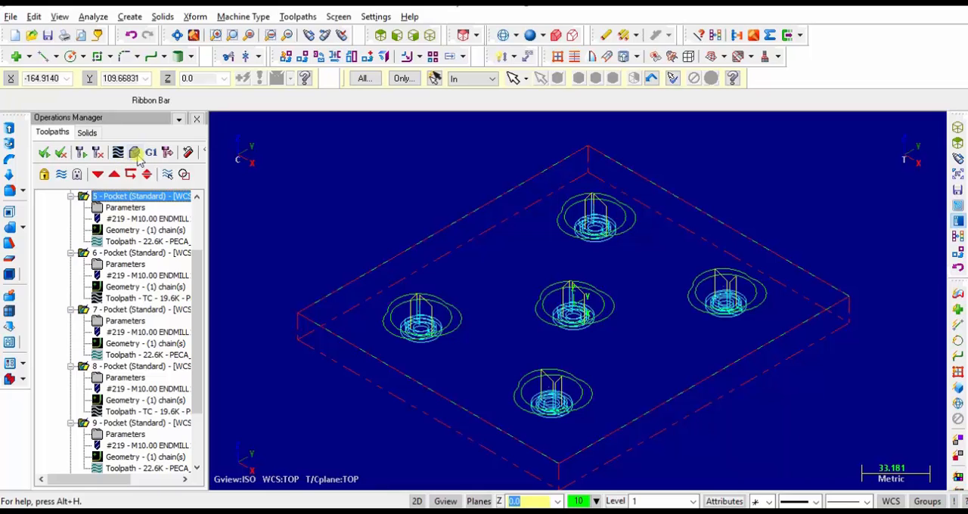
pyautogui.click(136, 152)
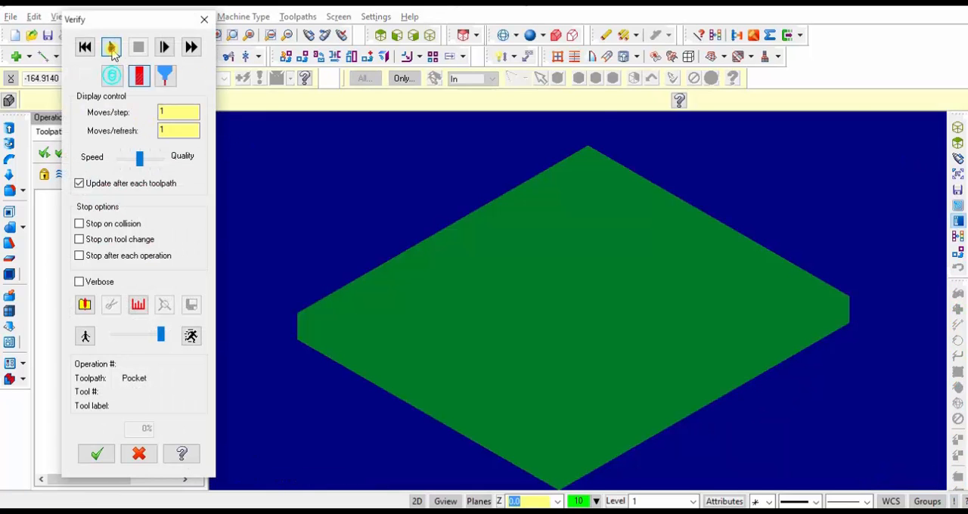
pyautogui.click(111, 47)
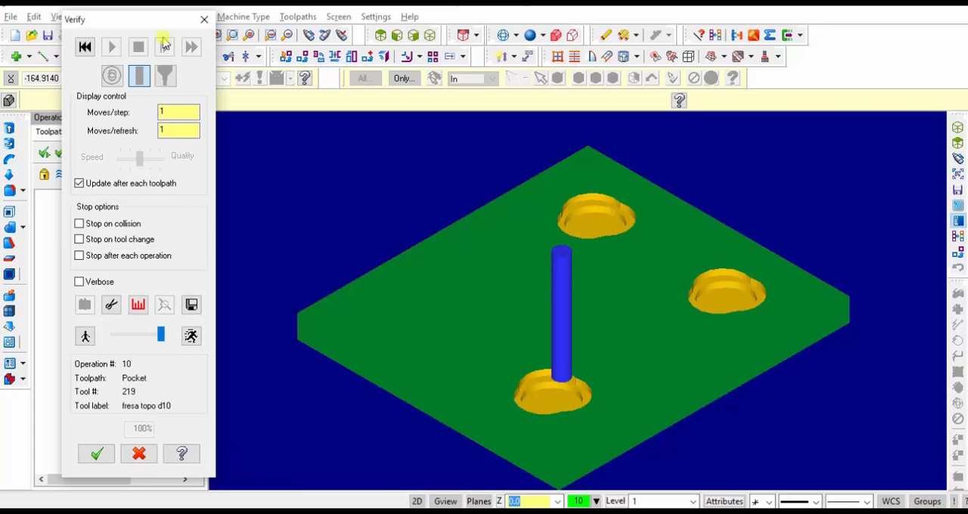
pyautogui.click(204, 18)
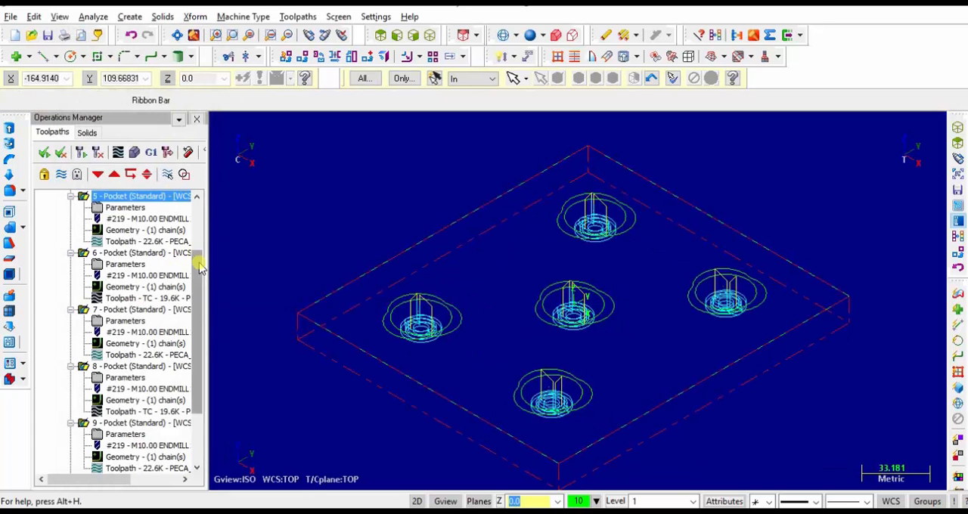
# Verify all ten pocket operations of Toolpath Group-1 together by simulating the machining
pyautogui.scroll(3, 201, 265)
pyautogui.click(106, 218)
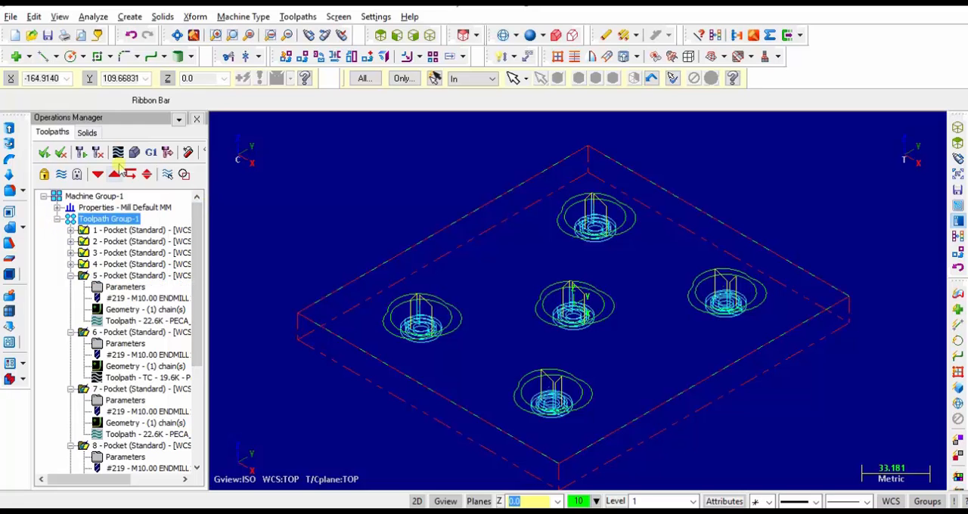
pyautogui.click(135, 152)
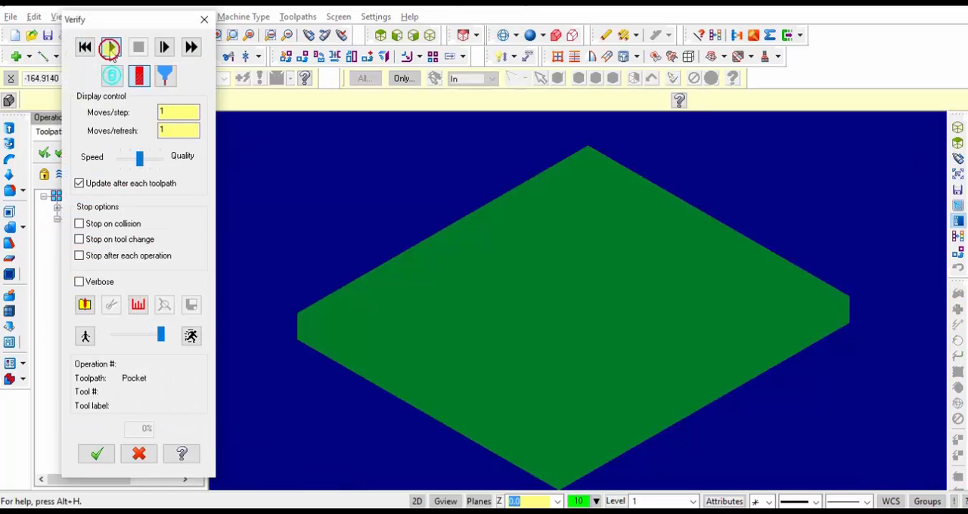
pyautogui.click(110, 49)
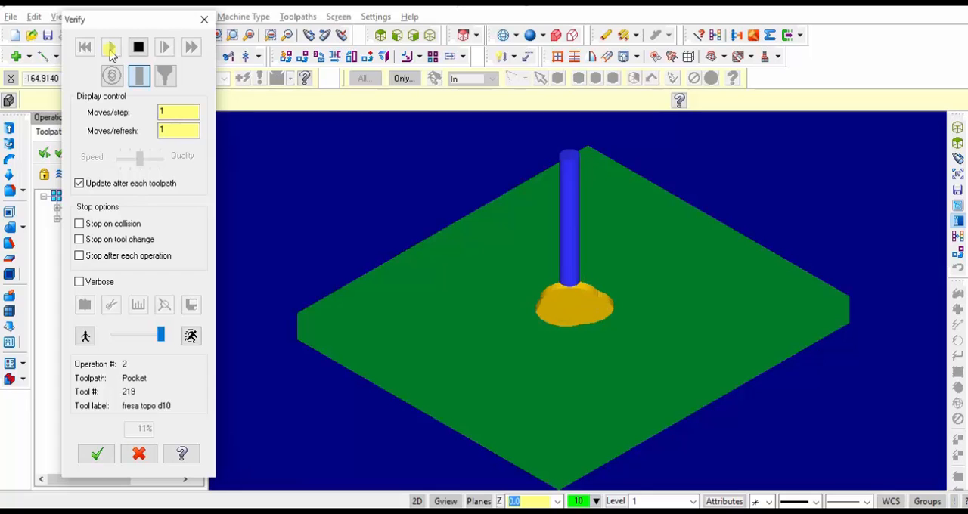
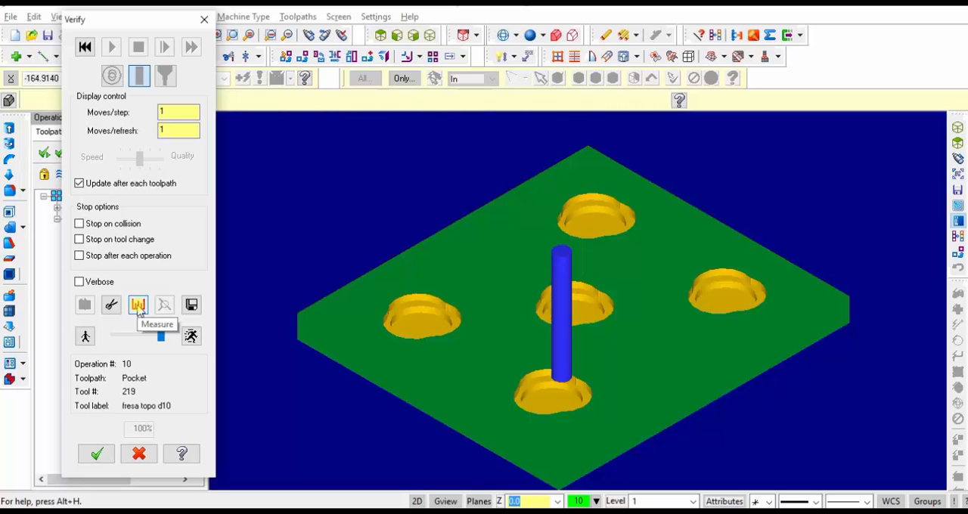
# Measure the depths of the upper and lower steps of the leftmost pocket against the plate's top face on the simulated stock
pyautogui.click(138, 305)
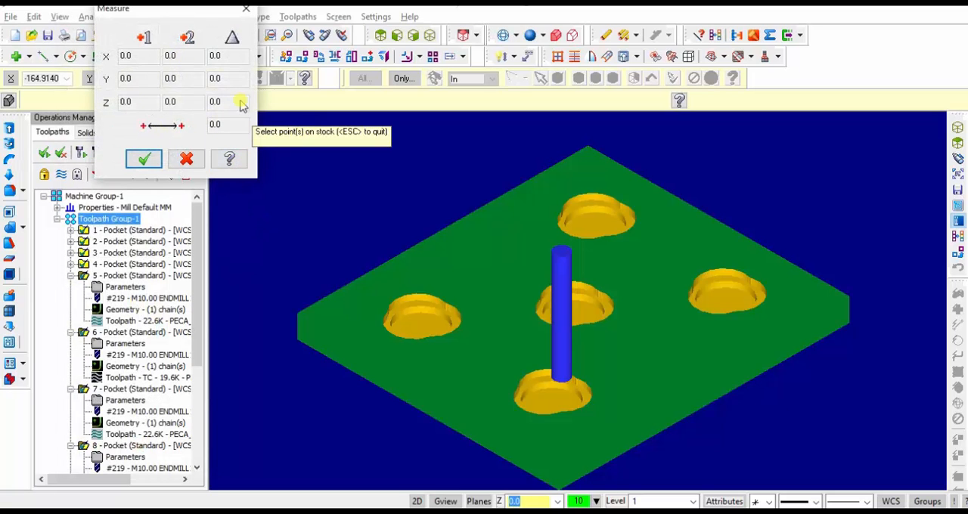
pyautogui.scroll(8, 427, 312)
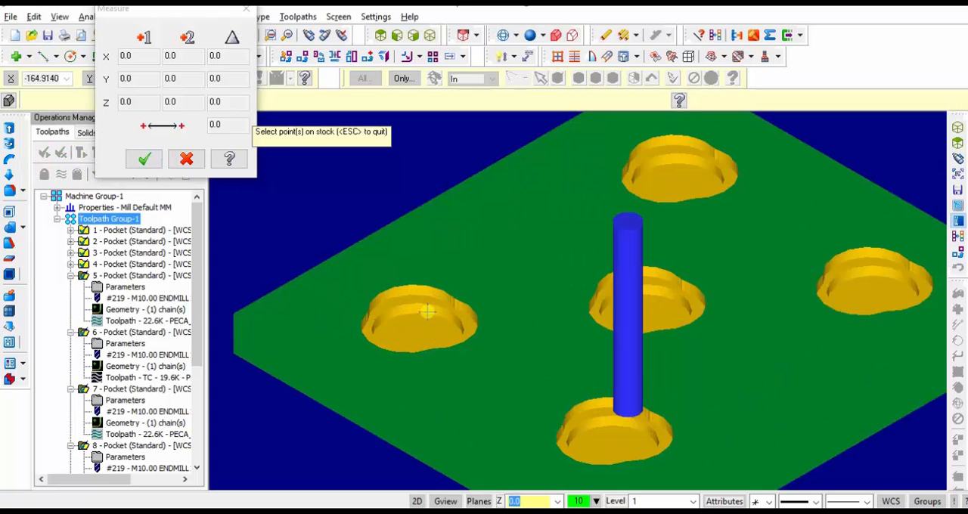
pyautogui.scroll(2, 427, 311)
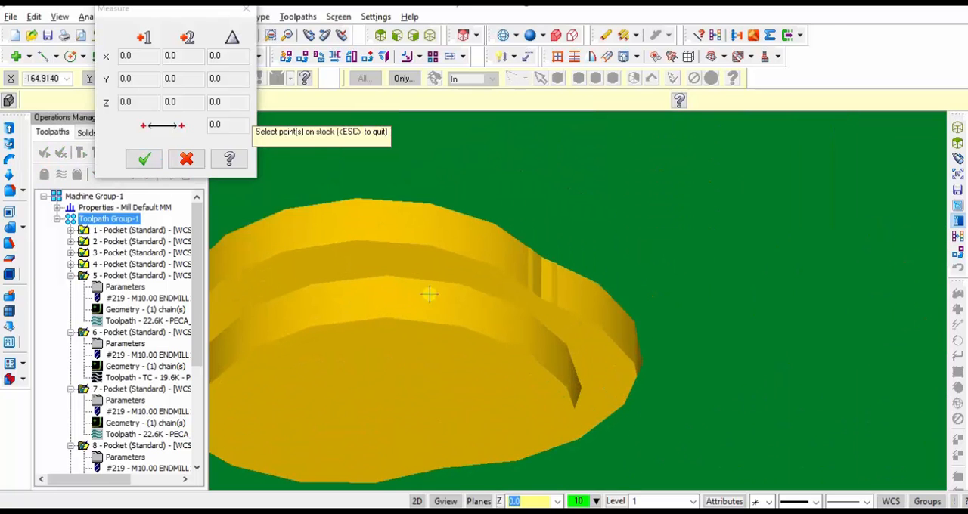
pyautogui.click(436, 196)
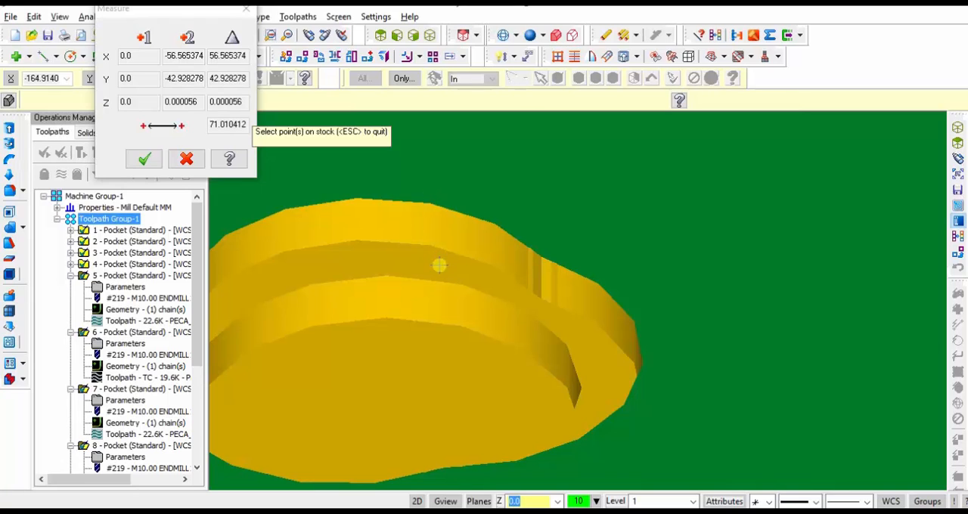
pyautogui.click(439, 264)
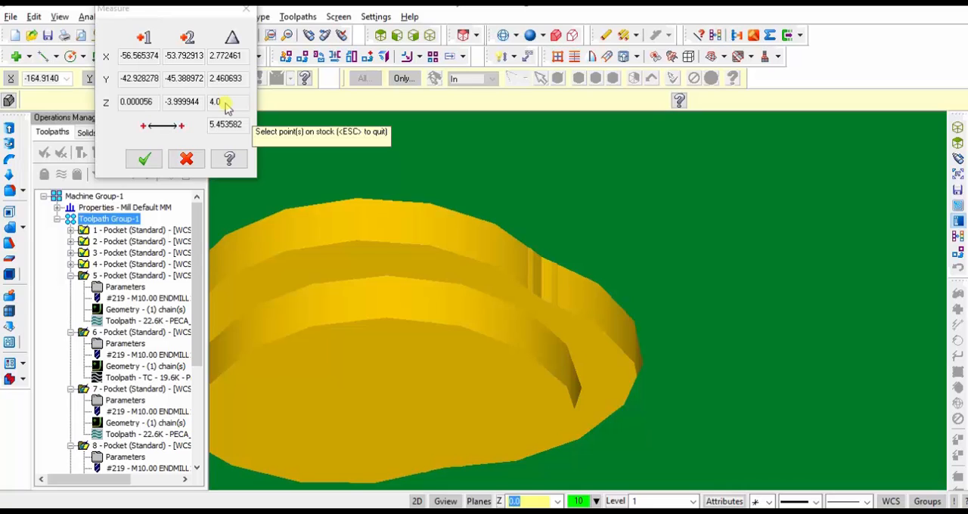
pyautogui.click(536, 206)
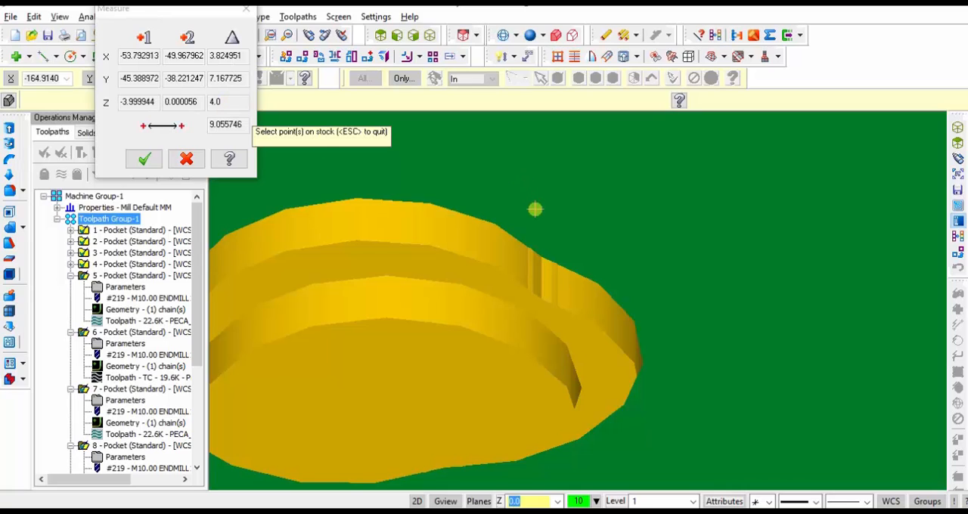
pyautogui.click(407, 379)
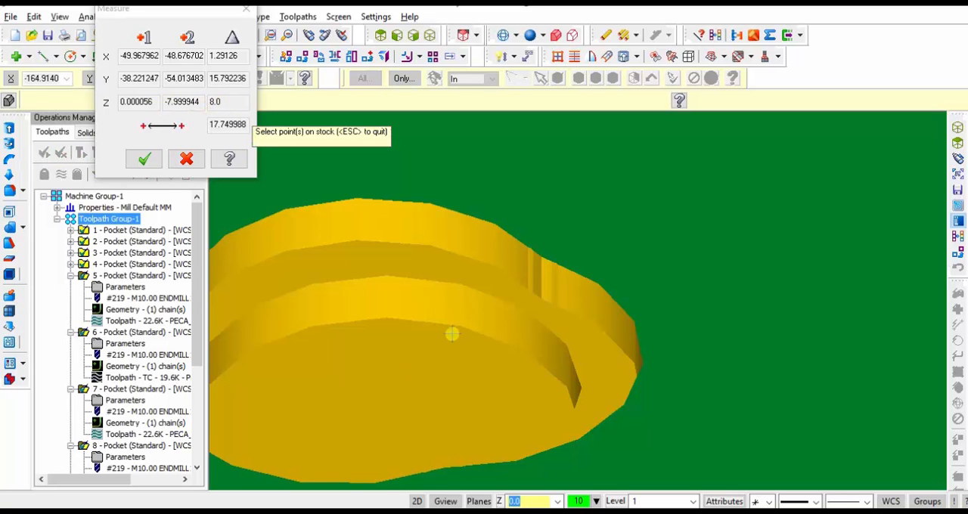
# Measure between points along the upper wall of the same pocket, and close the measurement and the verification
pyautogui.scroll(-5, 451, 334)
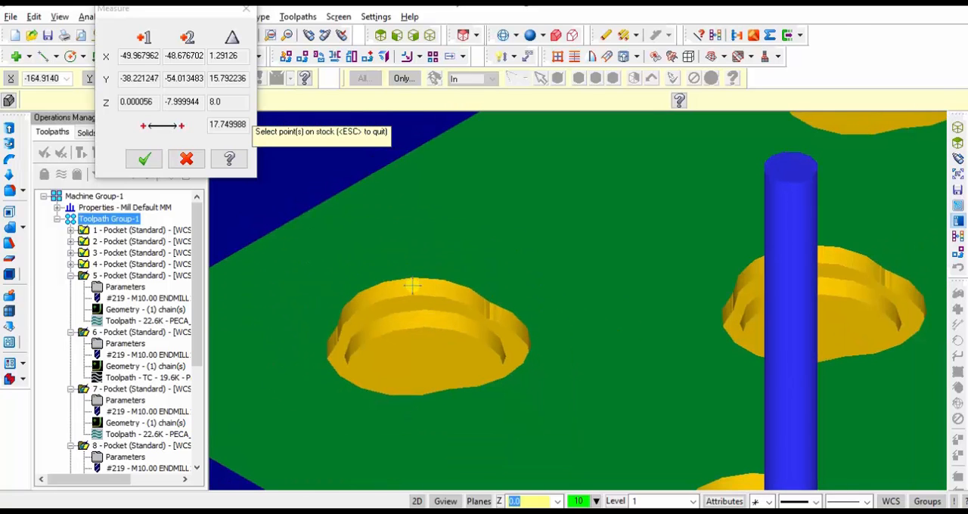
pyautogui.click(412, 286)
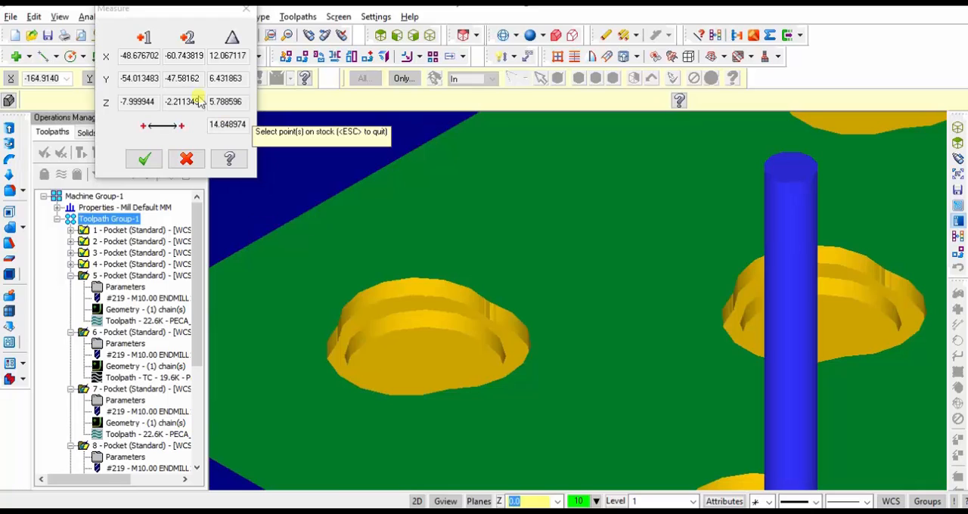
pyautogui.click(338, 327)
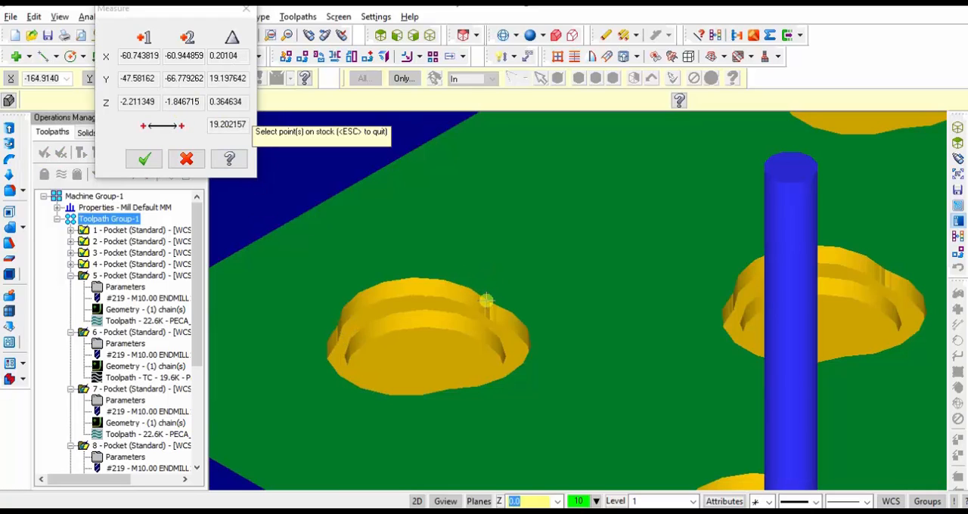
pyautogui.click(486, 301)
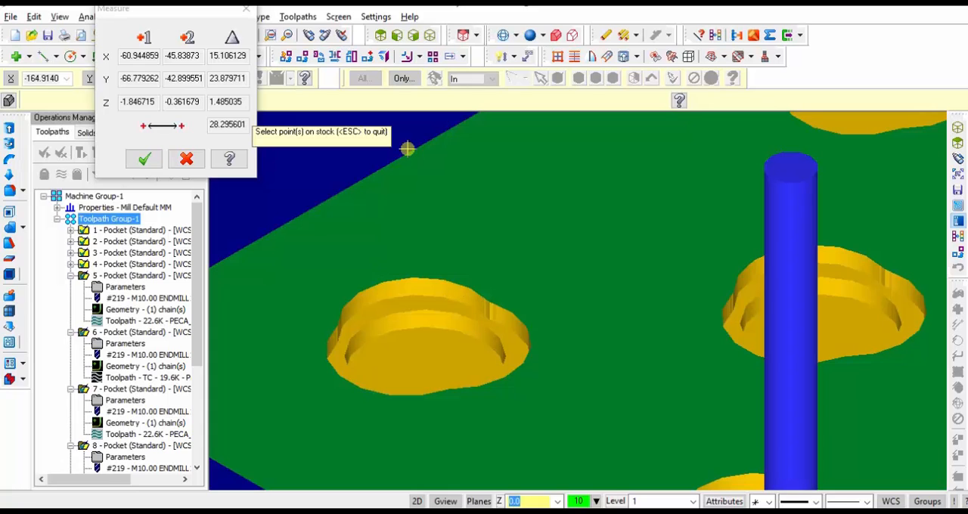
pyautogui.click(180, 159)
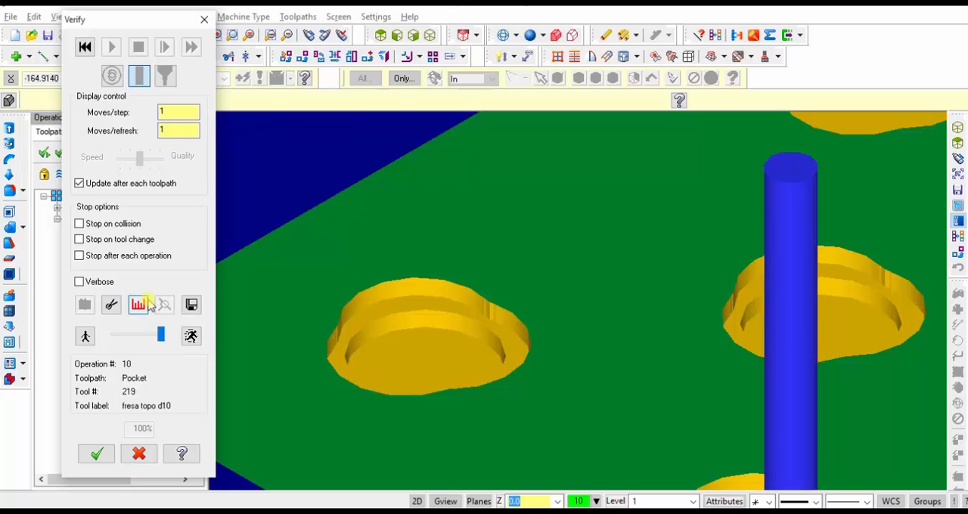
pyautogui.click(204, 19)
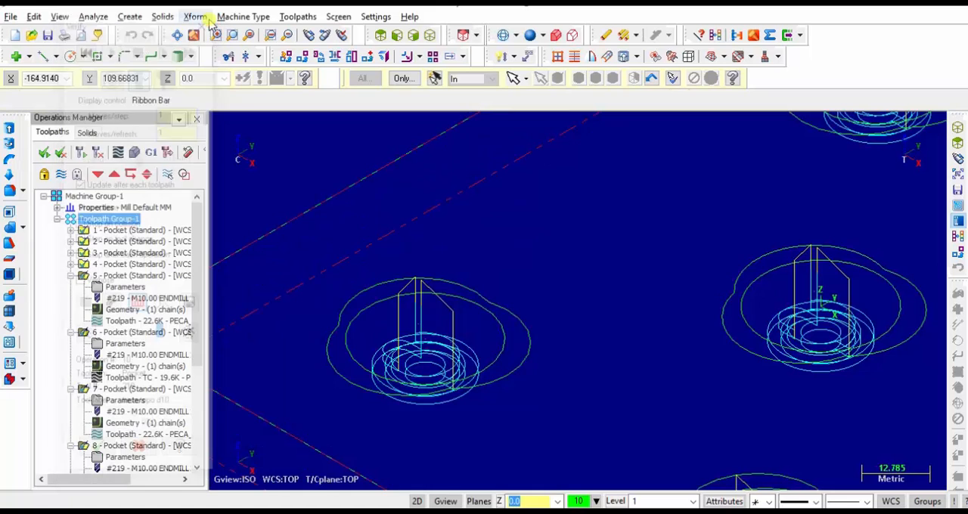
# Show the plate in the top view, and switch to the PDF drawing to examine section A-A and chamfer detail B
pyautogui.click(382, 37)
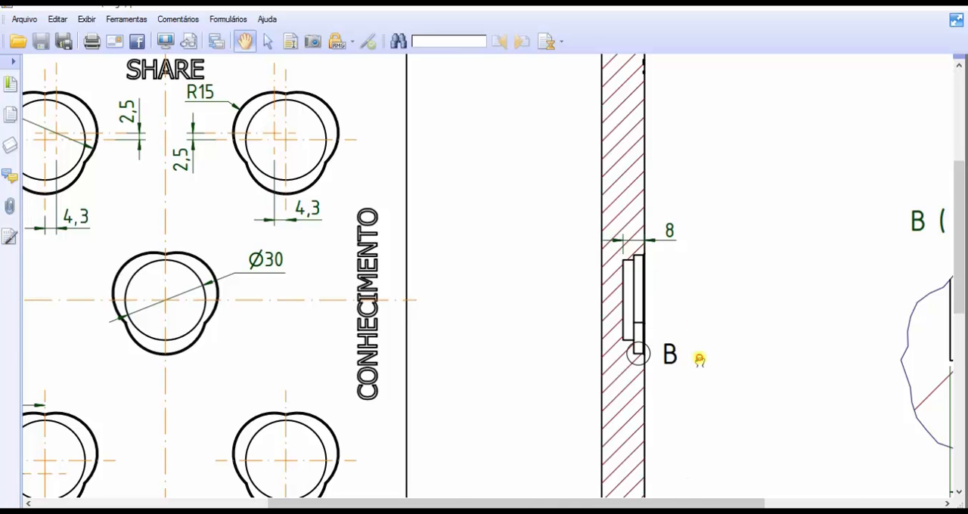
pyautogui.moveTo(699, 360)
pyautogui.mouseDown()
pyautogui.moveTo(456, 269)
pyautogui.moveTo(350, 246)
pyautogui.mouseUp()
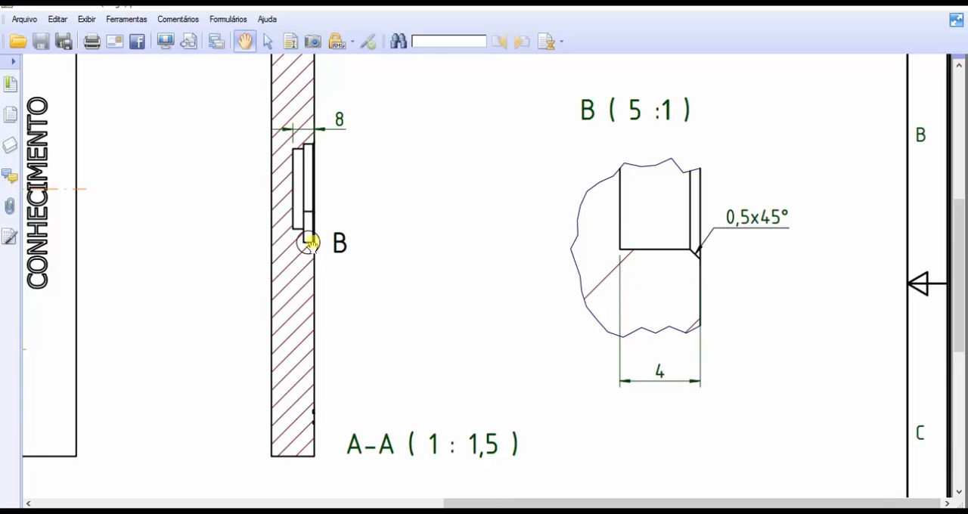
pyautogui.moveTo(310, 242)
pyautogui.mouseDown()
pyautogui.moveTo(471, 328)
pyautogui.moveTo(713, 334)
pyautogui.mouseUp()
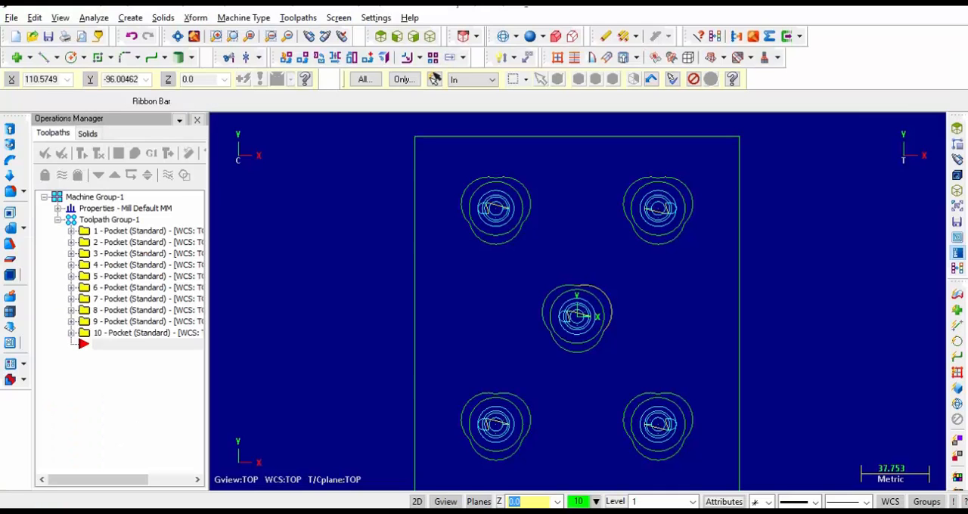
# Create a 2D contour toolpath with the outer three-lobed outlines of all five pockets as separate chains
pyautogui.click(299, 17)
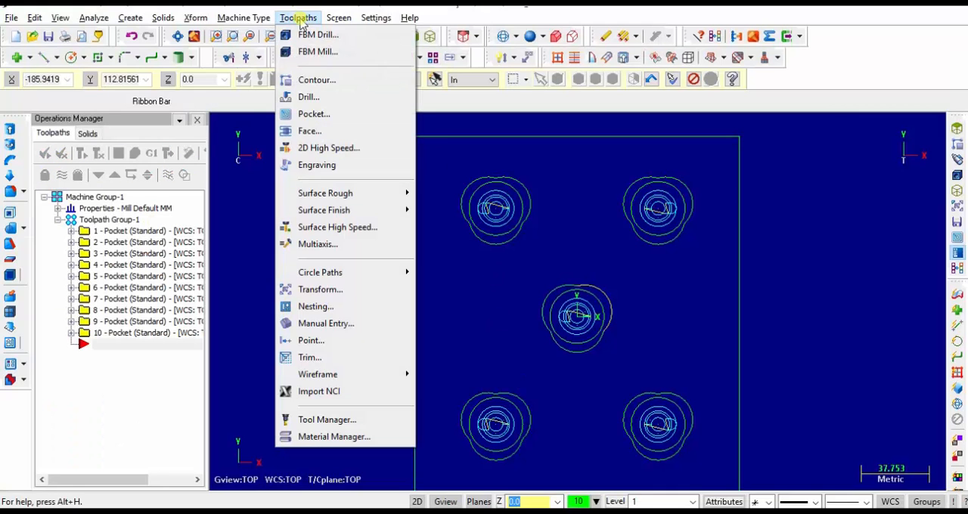
pyautogui.click(360, 83)
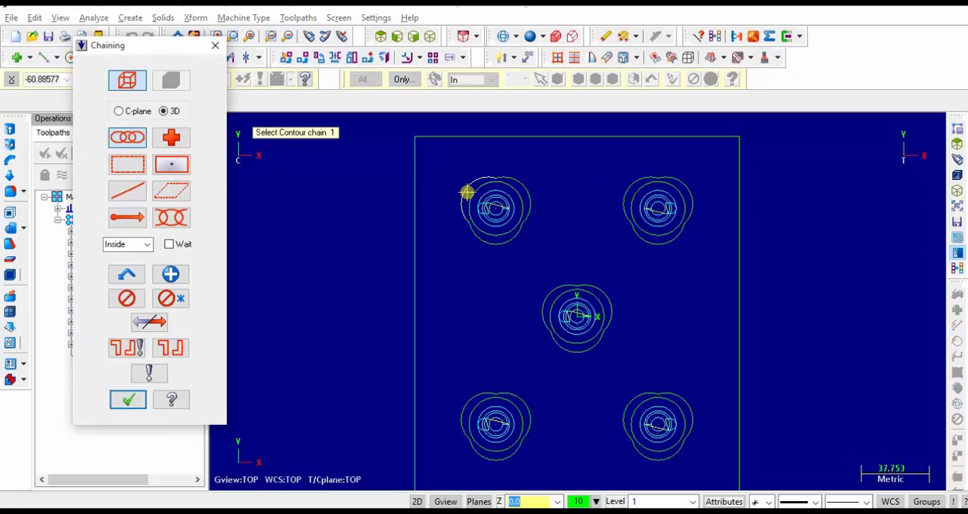
pyautogui.click(466, 192)
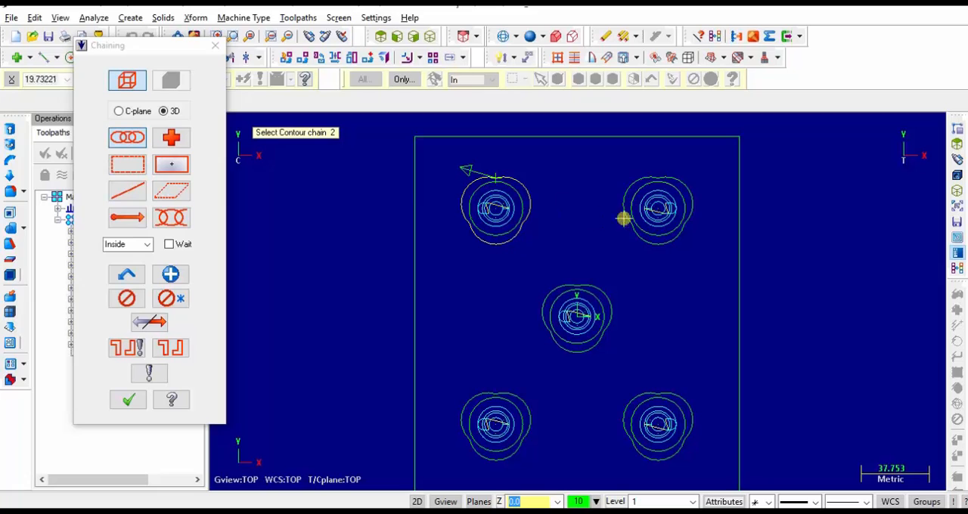
pyautogui.click(171, 276)
pyautogui.click(637, 179)
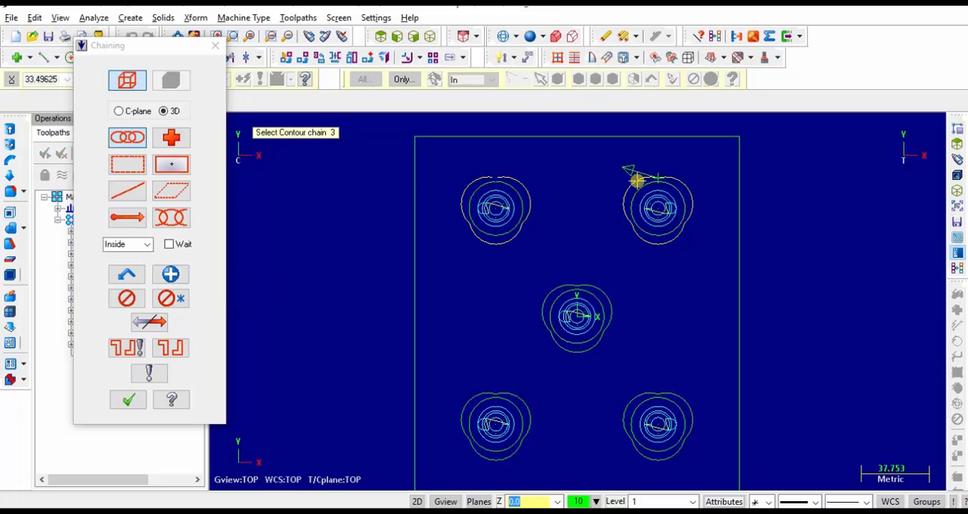
pyautogui.click(171, 274)
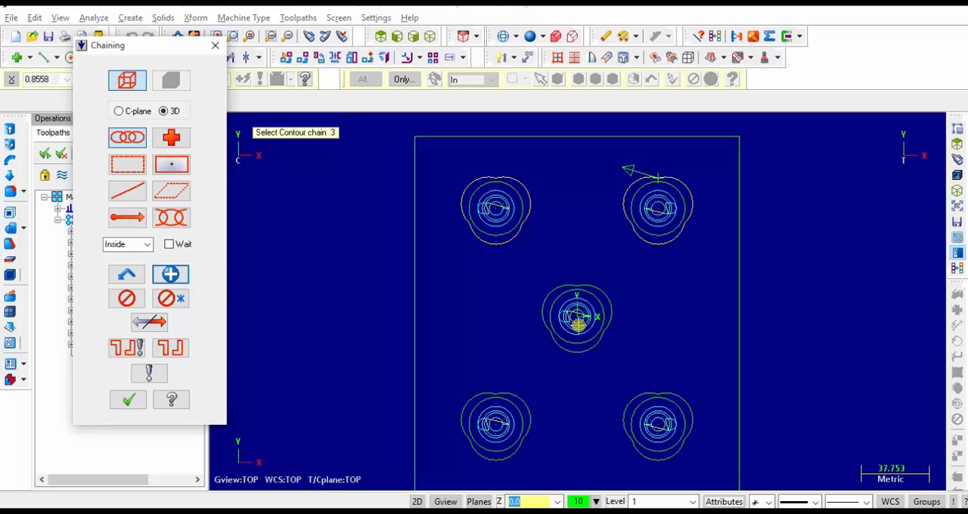
pyautogui.click(544, 297)
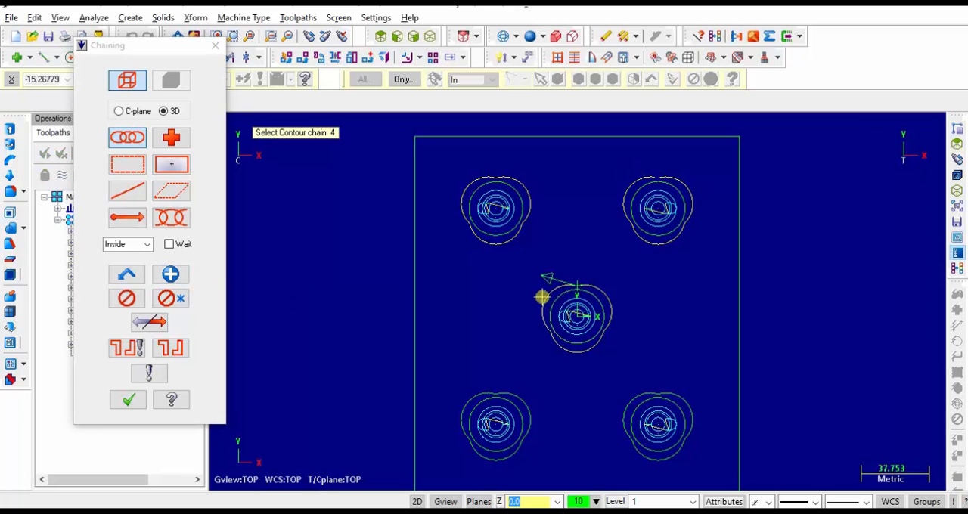
pyautogui.click(171, 276)
pyautogui.click(493, 394)
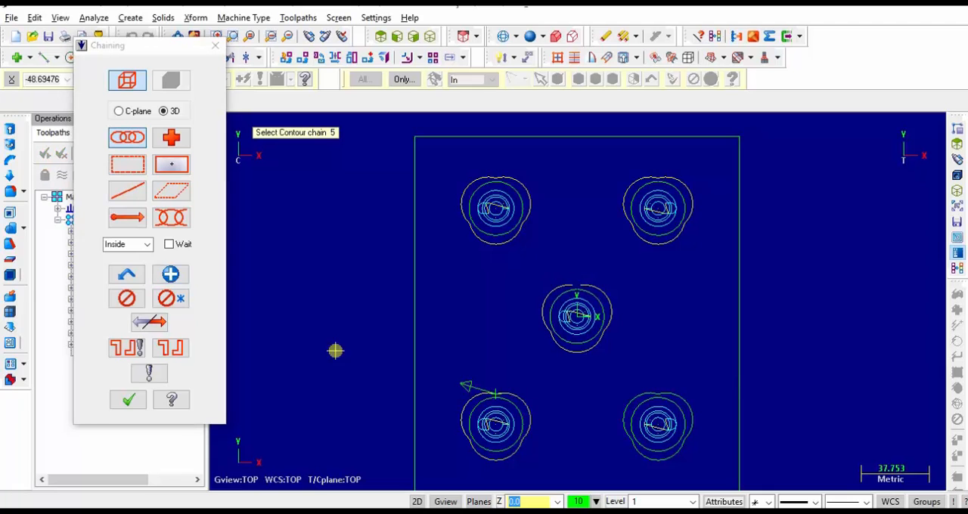
pyautogui.click(171, 275)
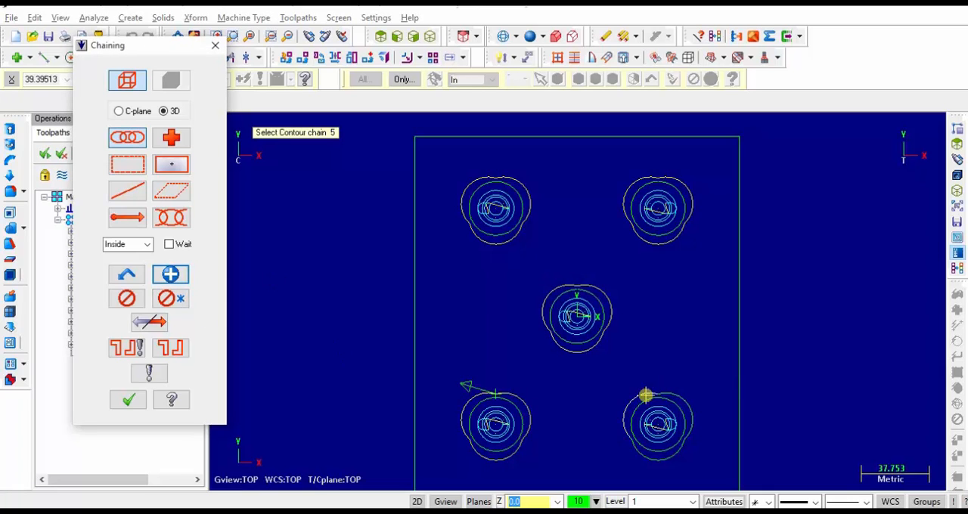
pyautogui.click(645, 395)
pyautogui.click(173, 276)
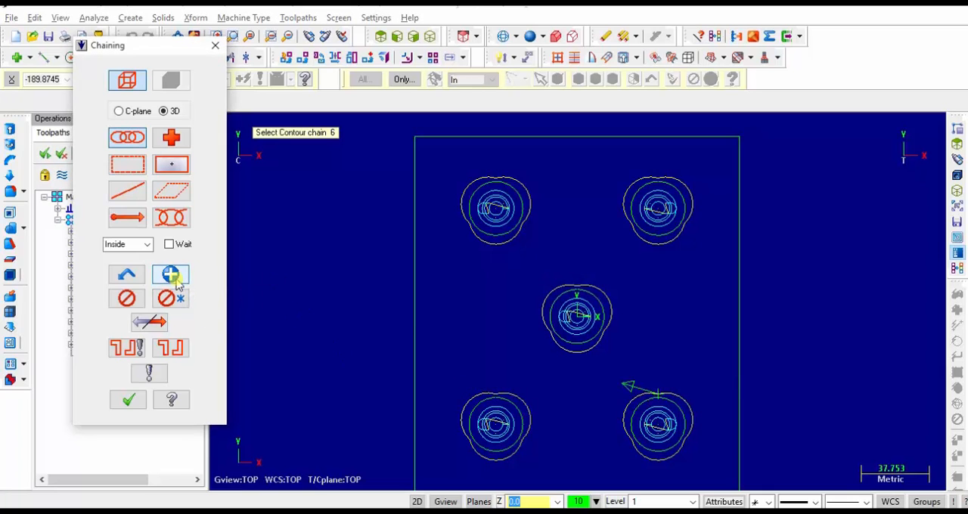
pyautogui.click(130, 401)
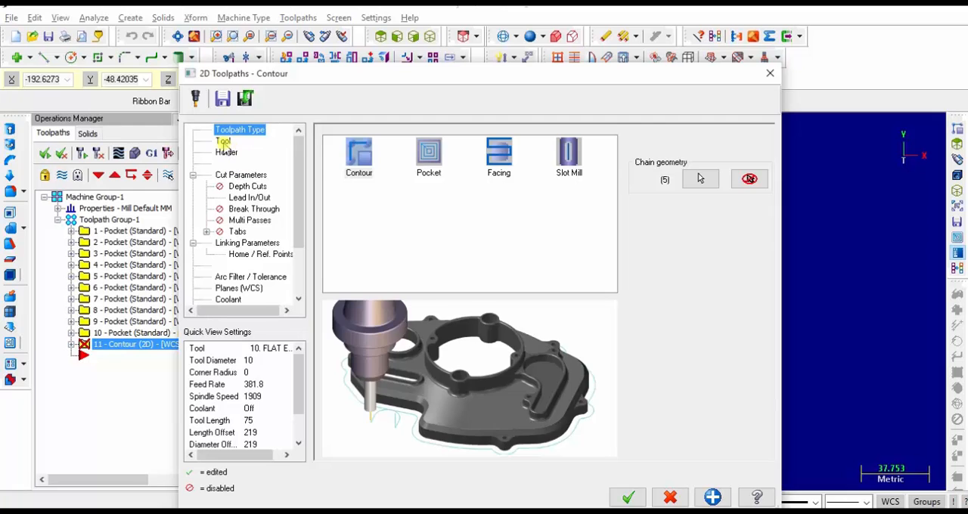
# Filter the tool library to chamfer mills of 10 mm diameter and assign the 10 / 45 Chamfer Mill to the contour toolpath
pyautogui.click(223, 142)
pyautogui.click(382, 365)
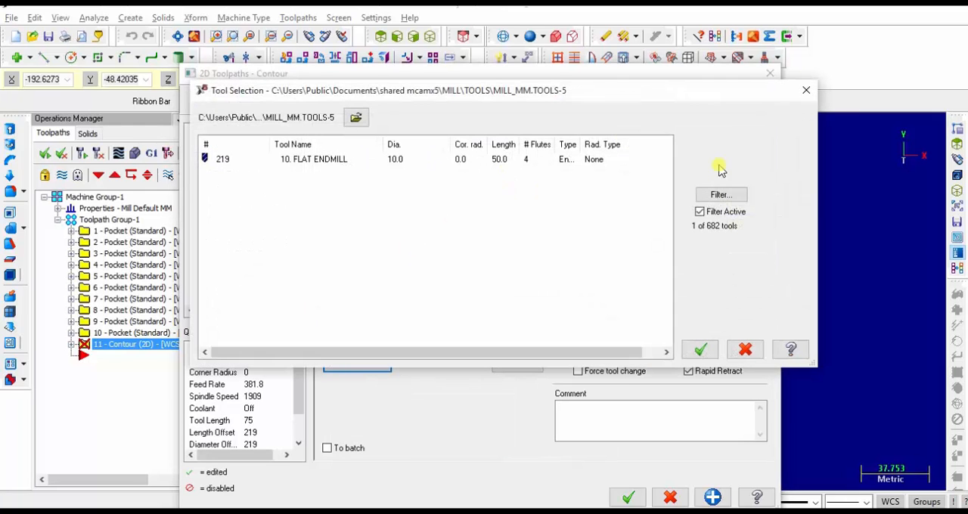
pyautogui.click(720, 194)
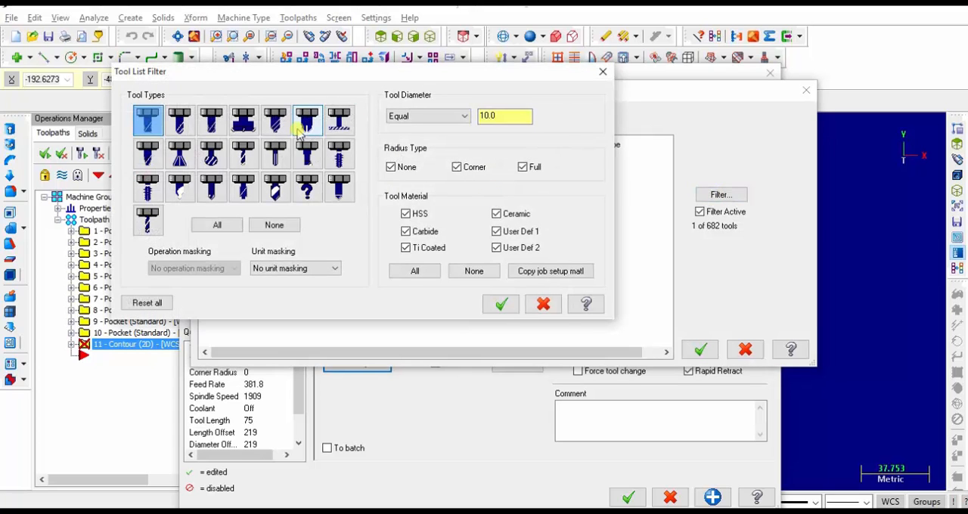
pyautogui.click(180, 123)
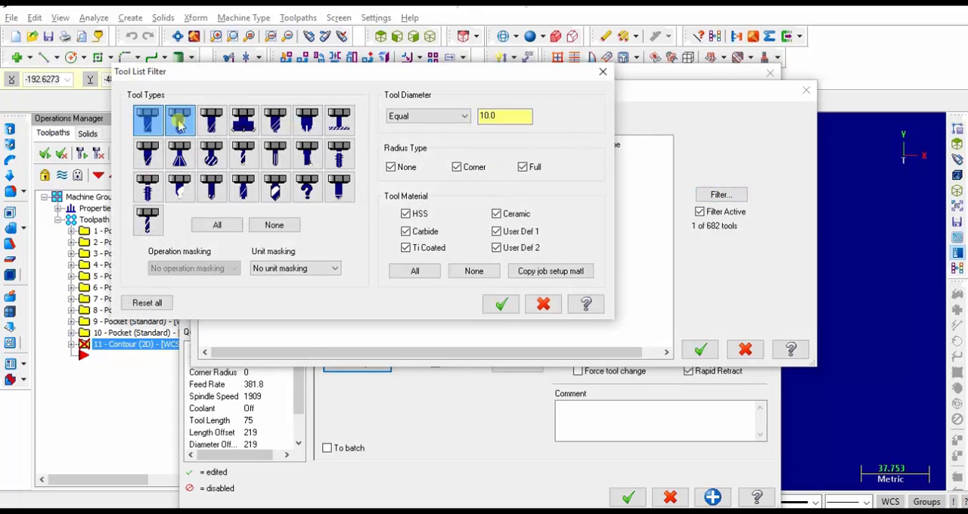
pyautogui.click(306, 121)
pyautogui.click(179, 122)
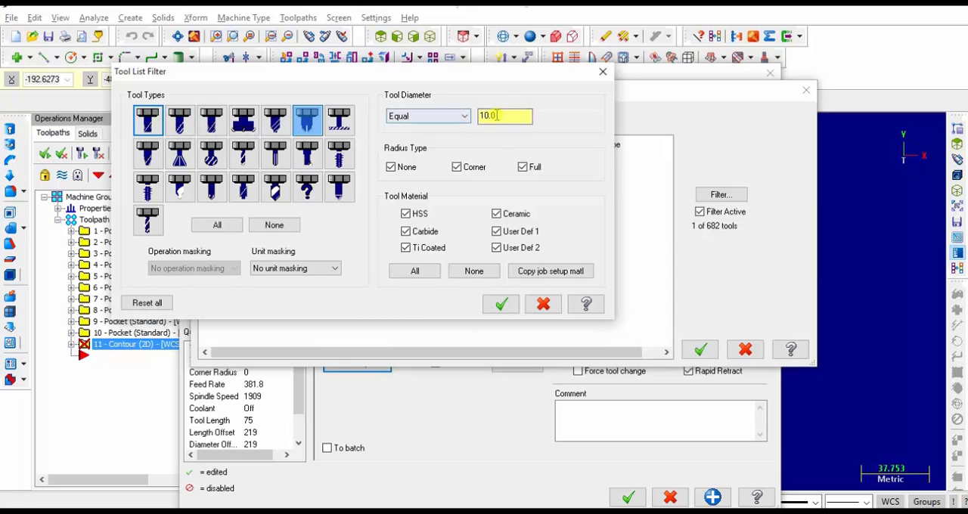
pyautogui.click(500, 304)
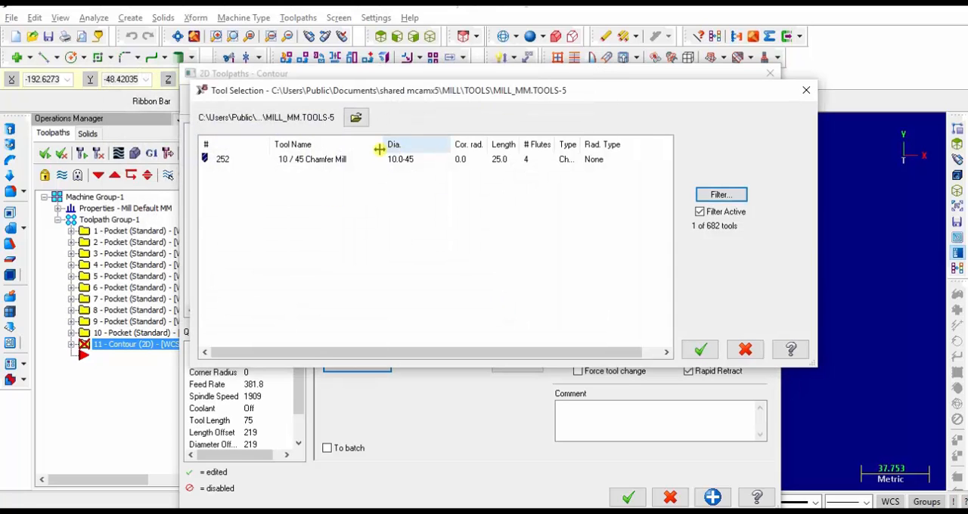
pyautogui.click(302, 160)
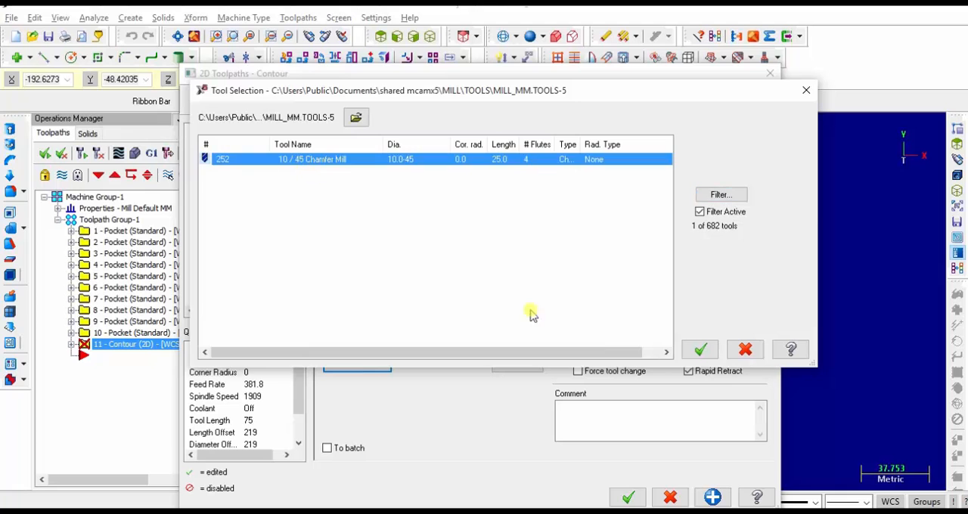
pyautogui.click(701, 348)
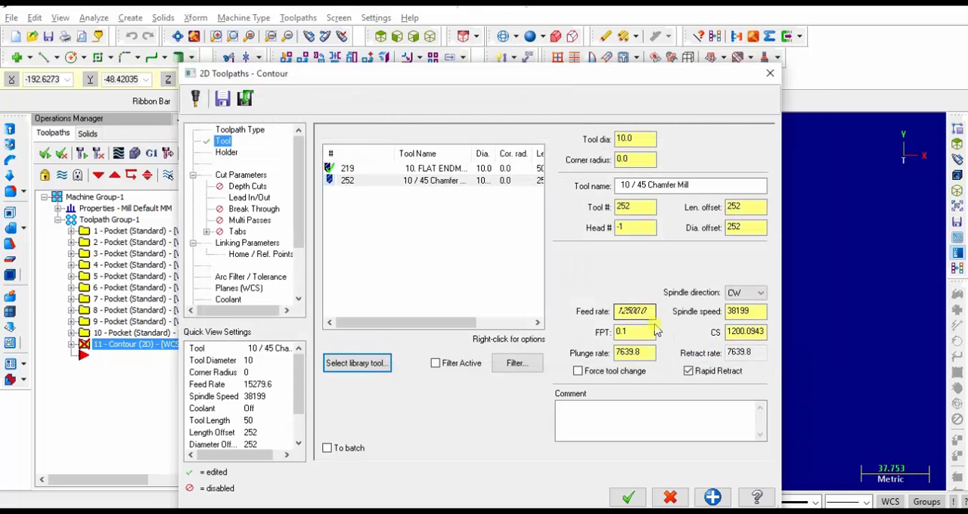
# Set the chamfer mill's cutting speed (CS) to 200 and its feed per tooth (FPT) to 0.05
pyautogui.doubleClick(761, 331)
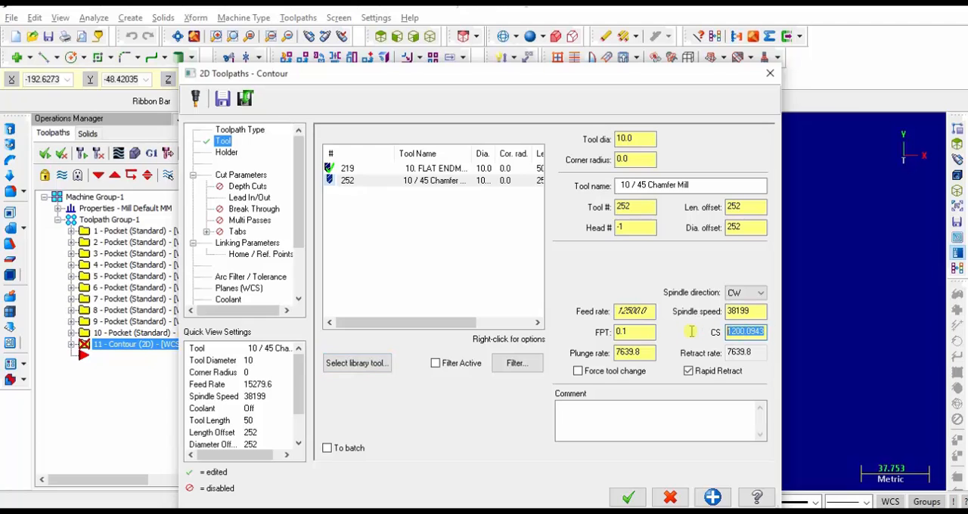
pyautogui.write('200')
pyautogui.doubleClick(633, 331)
pyautogui.write('0')
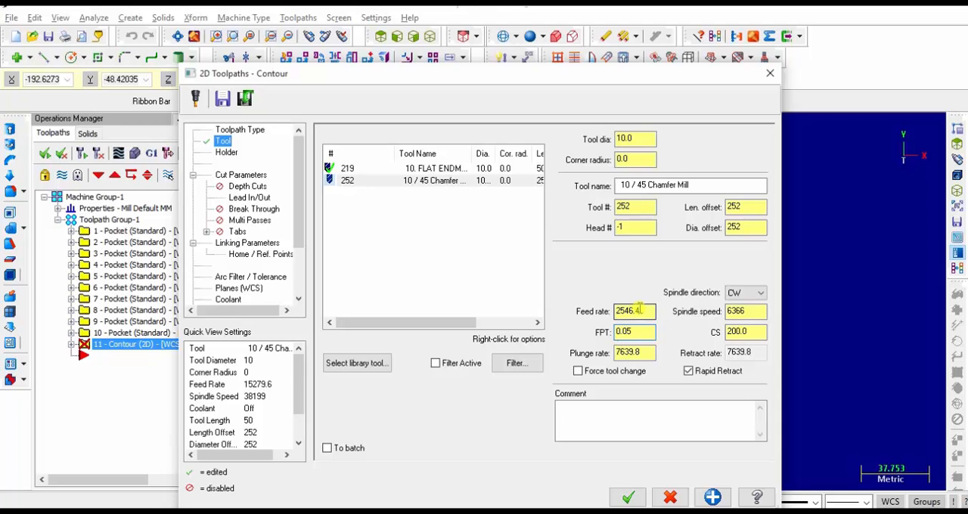
# Set the contour type to 2D chamfer with a width of 0.5 and a tip offset of 0.5
pyautogui.click(242, 176)
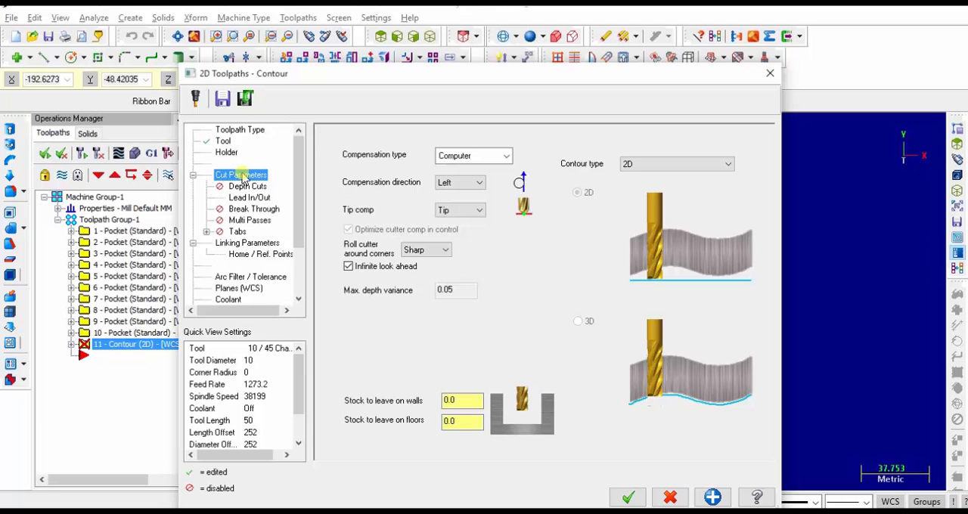
pyautogui.click(710, 167)
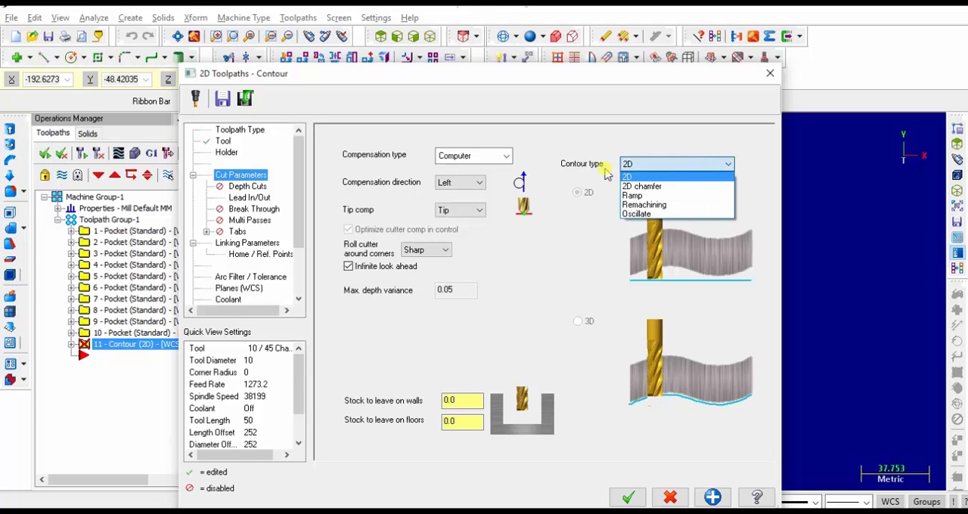
pyautogui.click(658, 187)
pyautogui.click(726, 221)
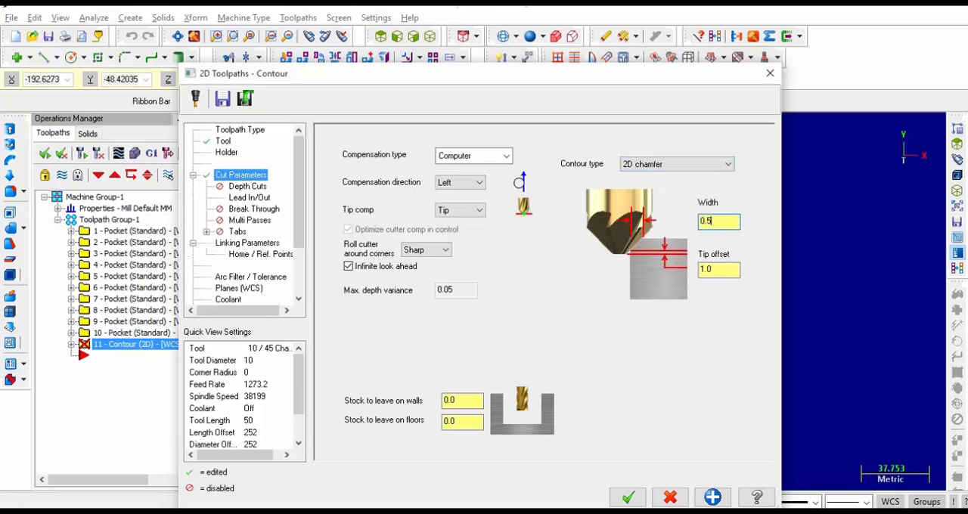
pyautogui.click(720, 269)
# Disable lead in/out for the chamfer contour, check its linking and cut parameters, and generate the toolpath
pyautogui.click(247, 186)
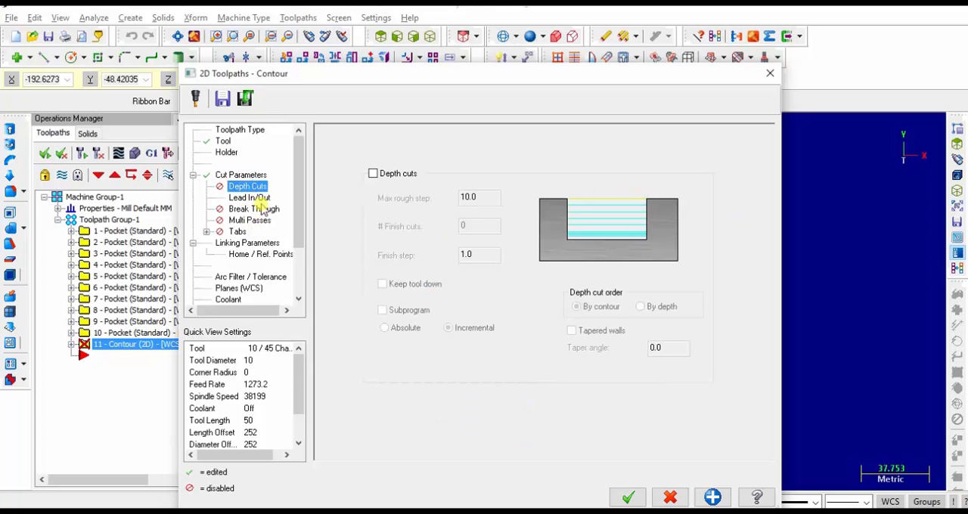
pyautogui.click(248, 197)
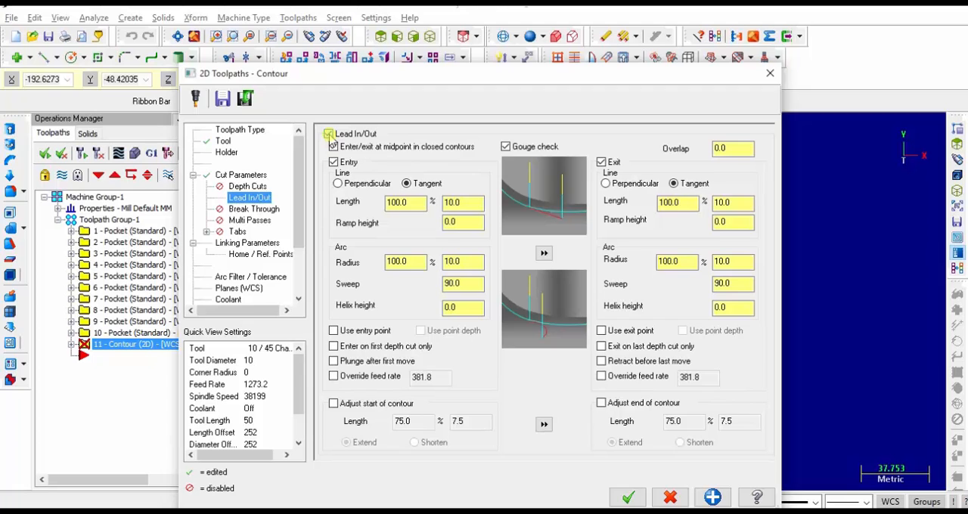
pyautogui.click(328, 134)
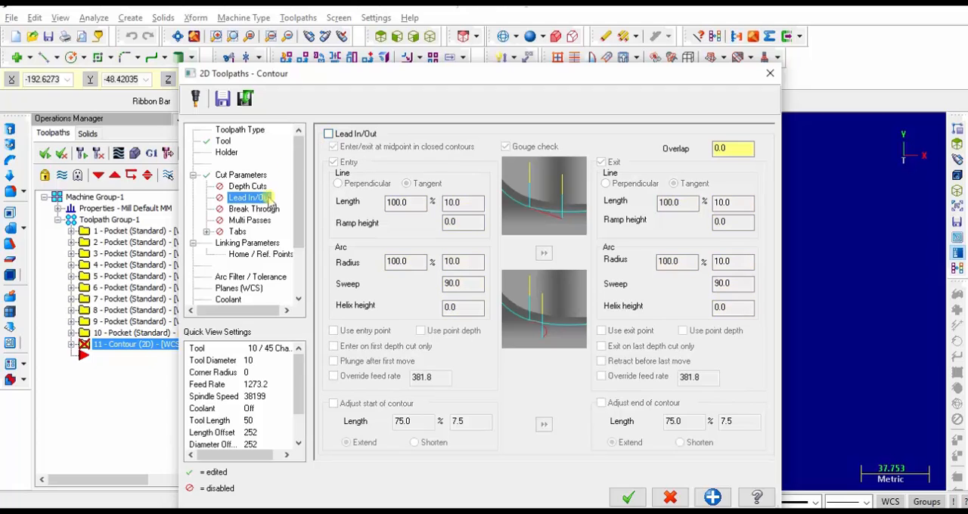
pyautogui.click(243, 243)
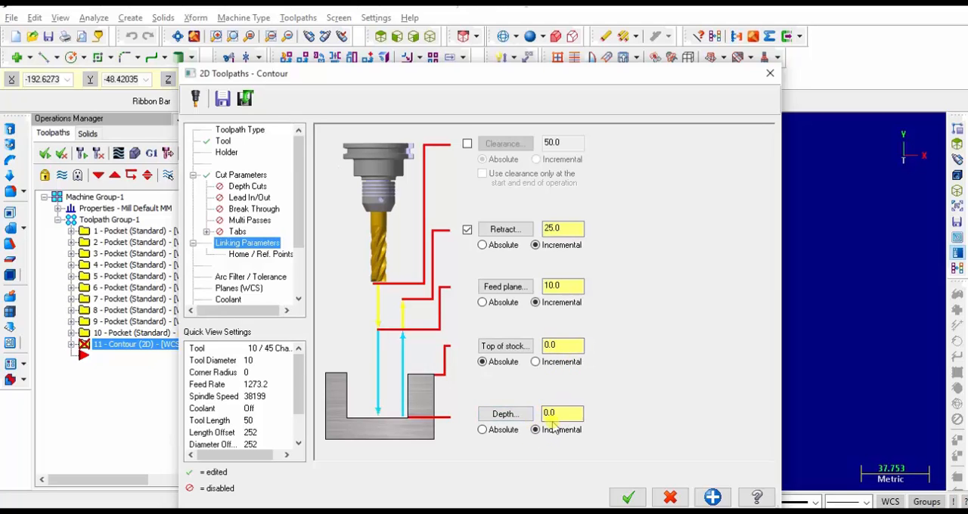
pyautogui.click(250, 174)
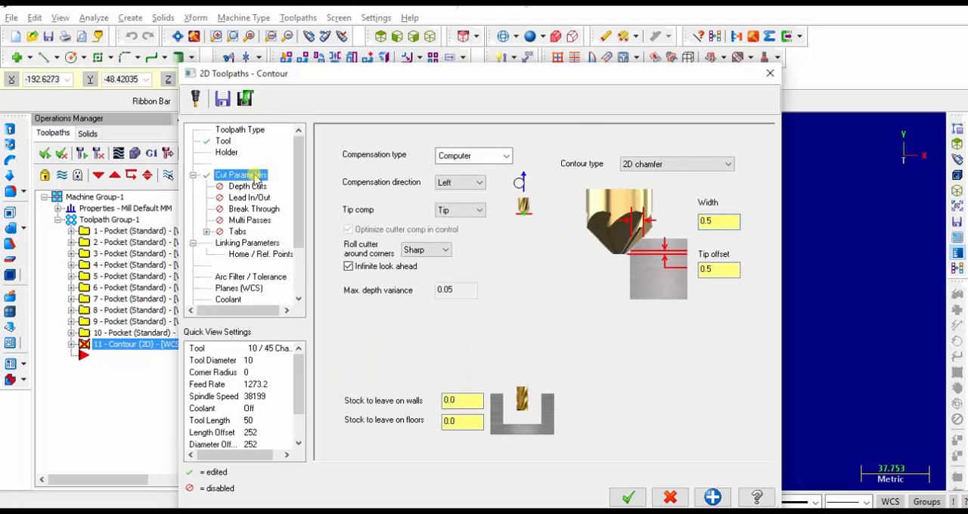
pyautogui.click(255, 242)
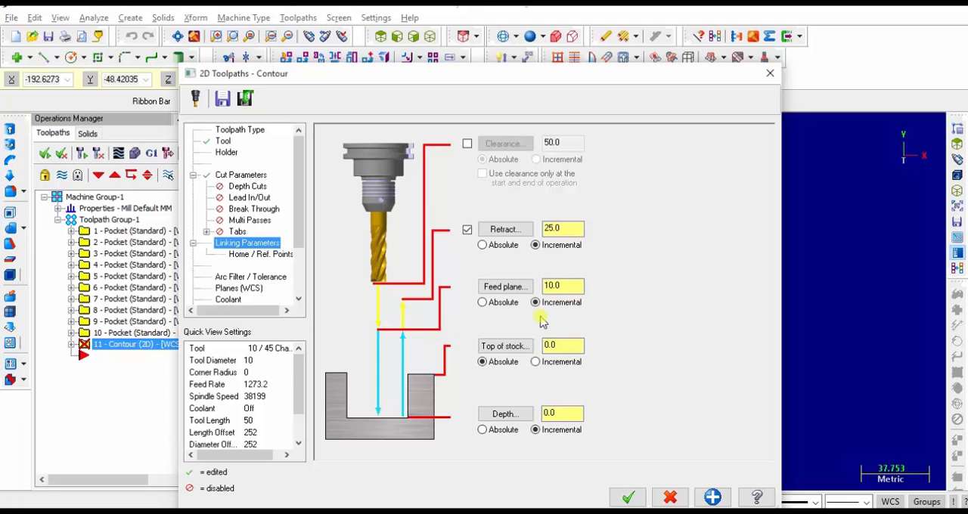
pyautogui.click(627, 496)
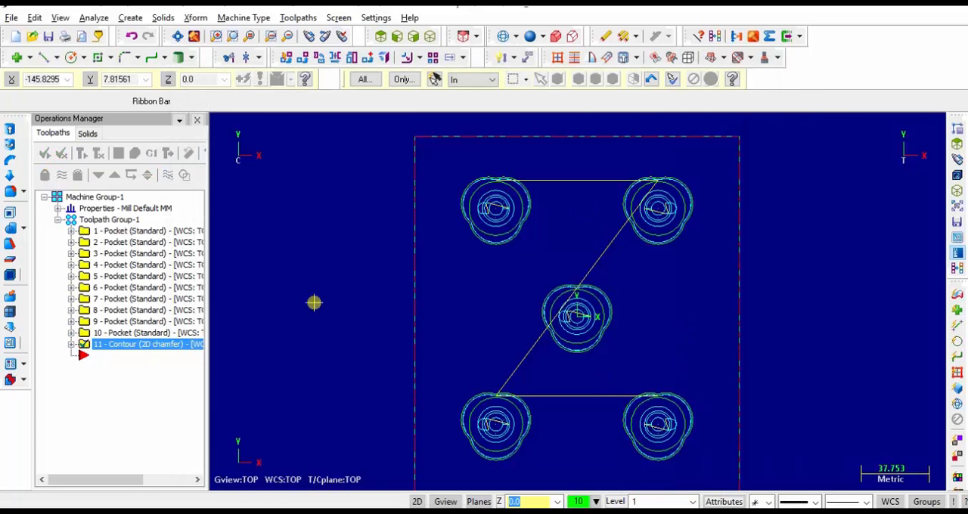
# Run a verification of all operations in Toolpath Group-1 and examine the chamfered pocket edges in the isometric view
pyautogui.click(98, 220)
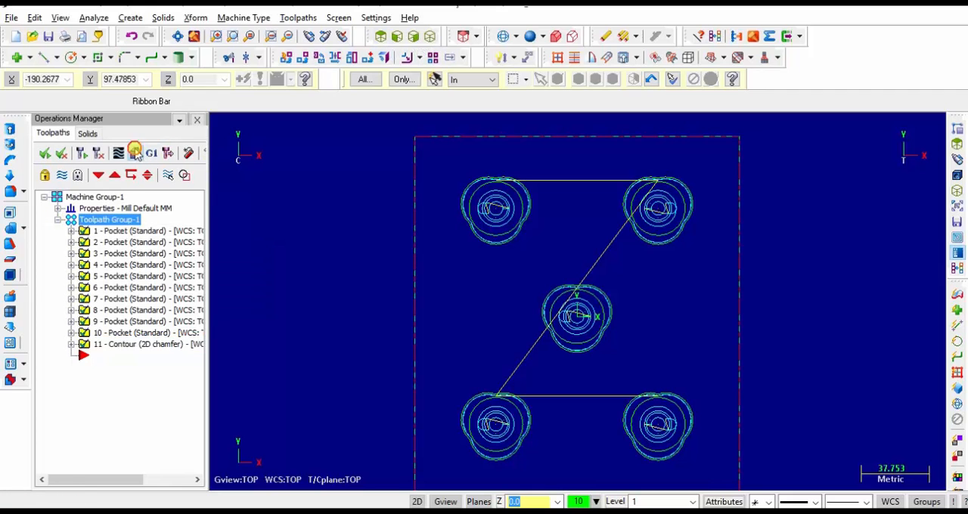
pyautogui.click(135, 154)
pyautogui.click(112, 48)
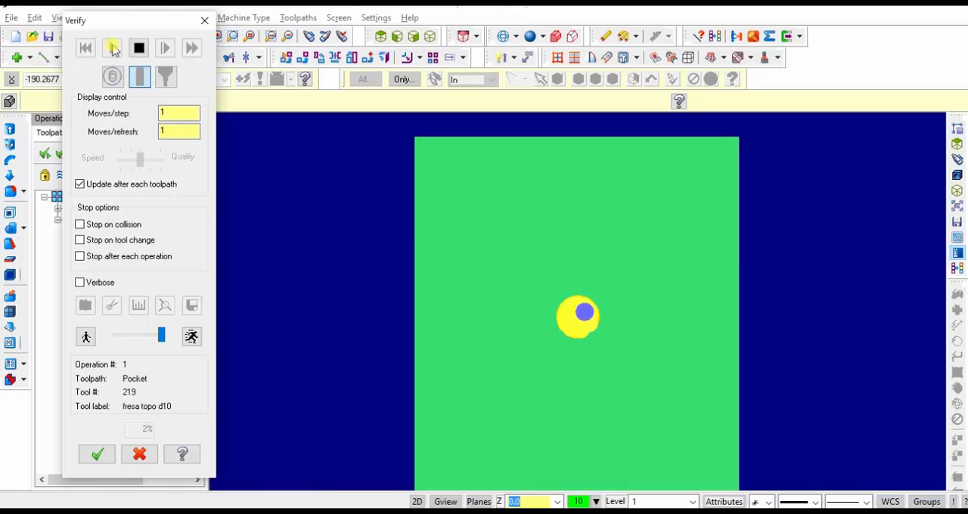
pyautogui.click(429, 36)
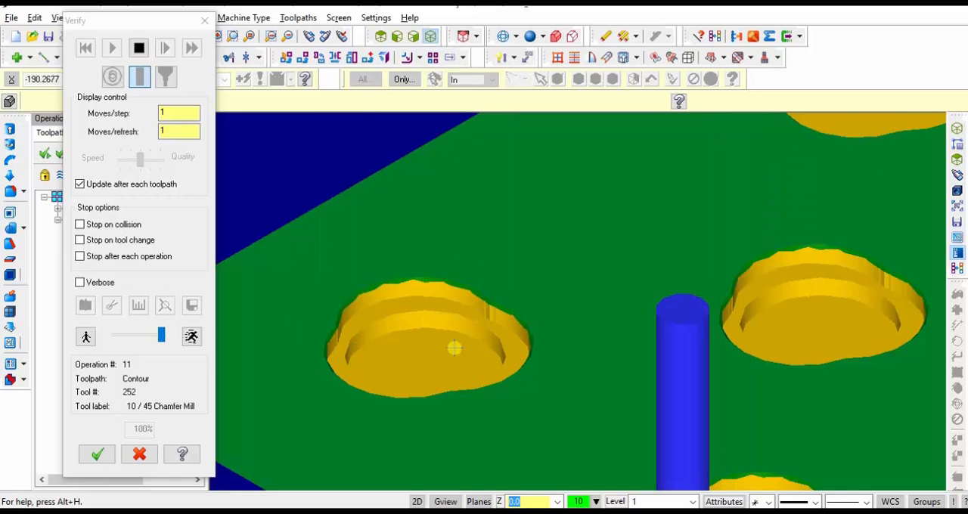
pyautogui.scroll(8, 452, 288)
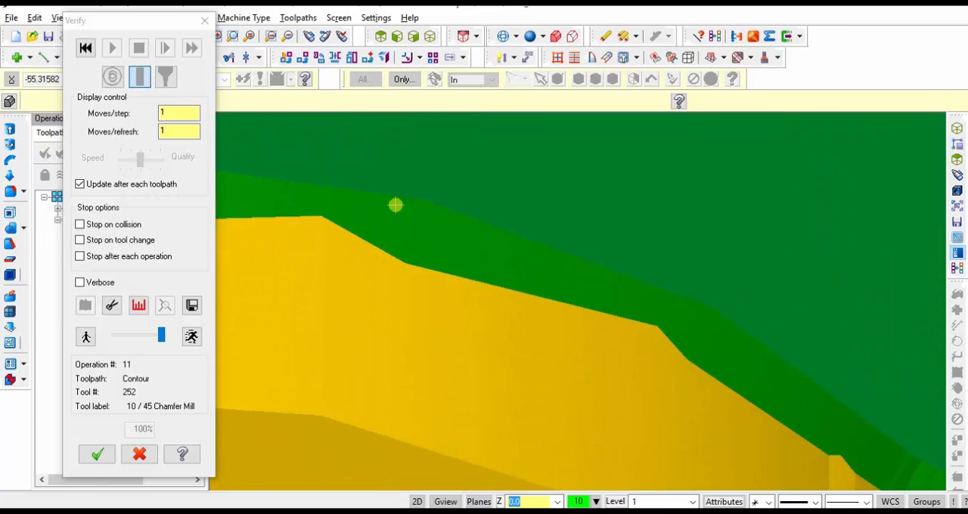
pyautogui.scroll(-5, 442, 259)
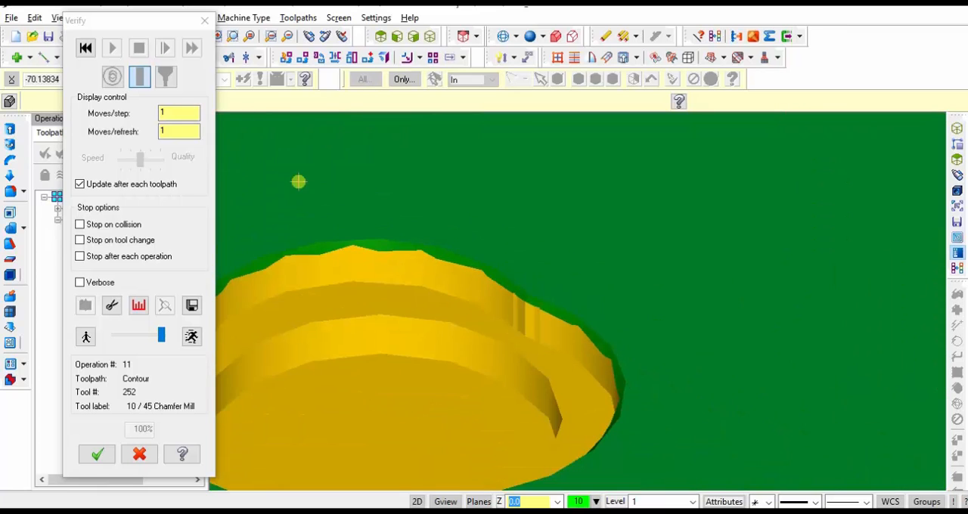
pyautogui.click(310, 35)
pyautogui.click(468, 288)
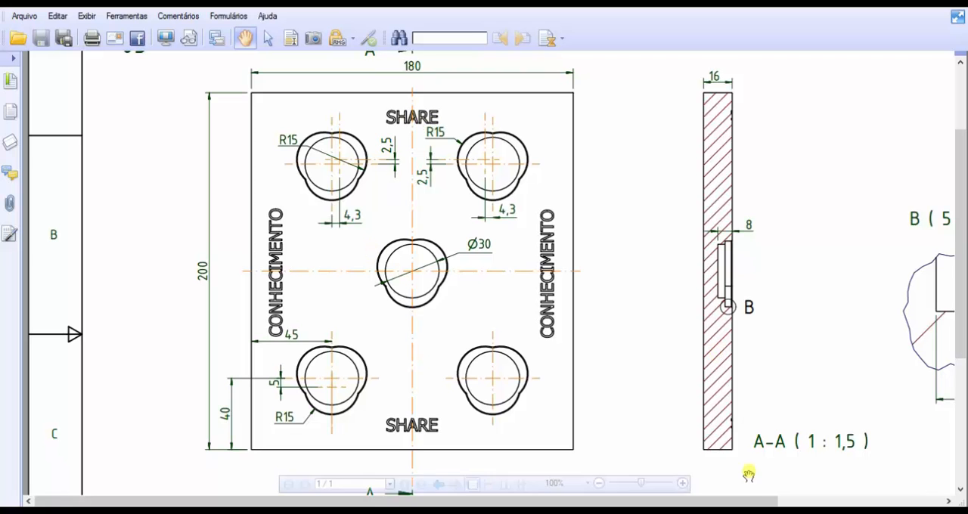
# Return to Mastercam from the PDF drawing and start a SHARE lettering in the Drafting (Current) Font
pyautogui.click(464, 512)
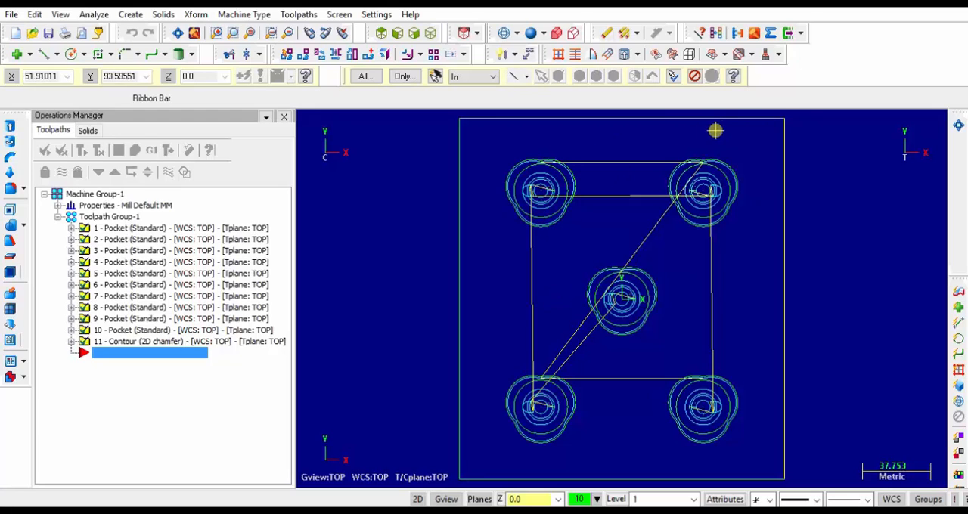
pyautogui.click(130, 14)
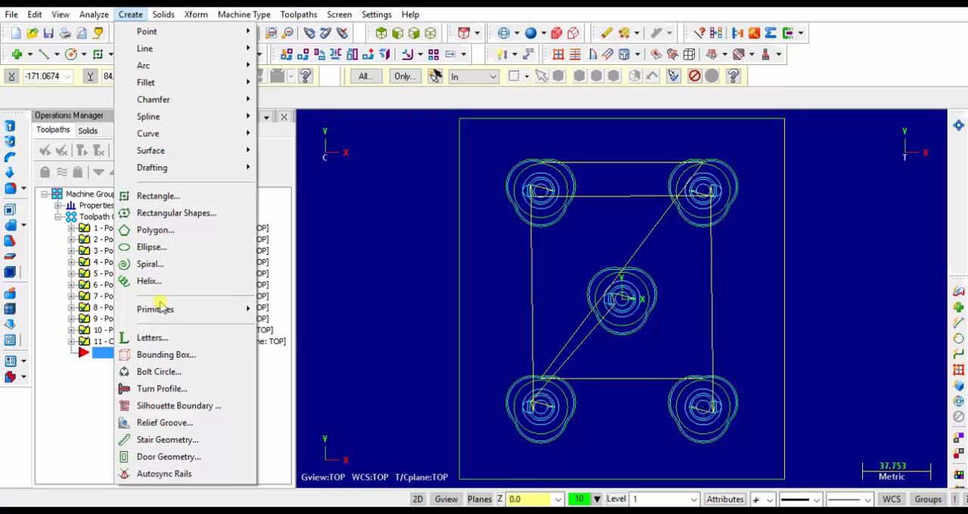
pyautogui.click(142, 338)
pyautogui.click(118, 251)
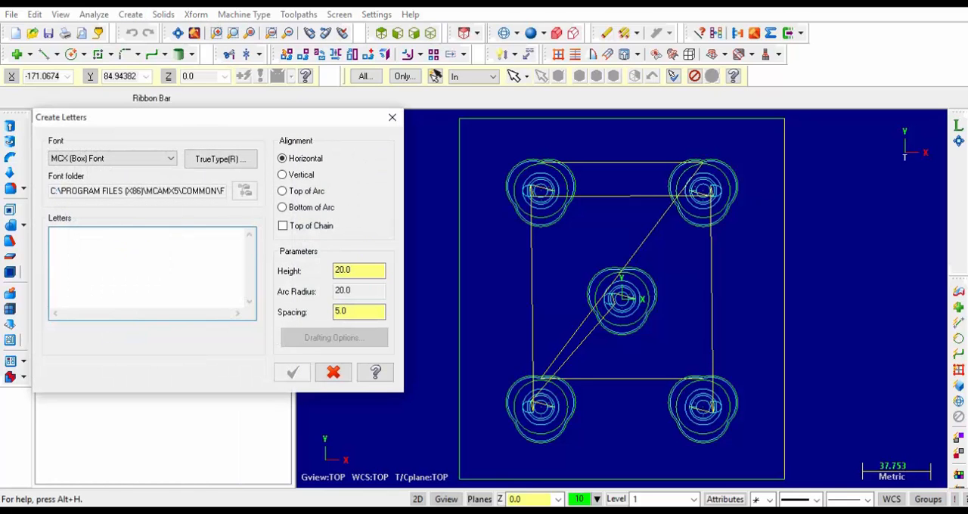
pyautogui.write('SHARE')
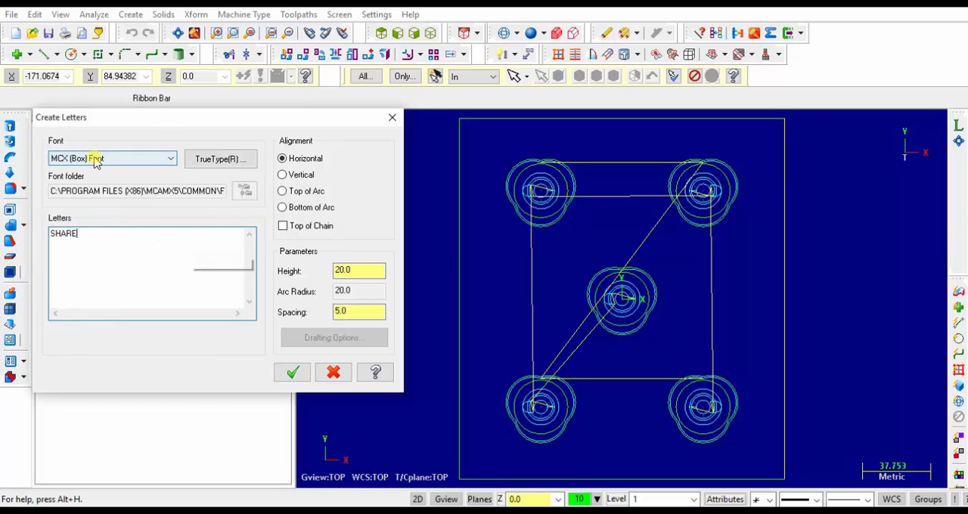
pyautogui.click(140, 162)
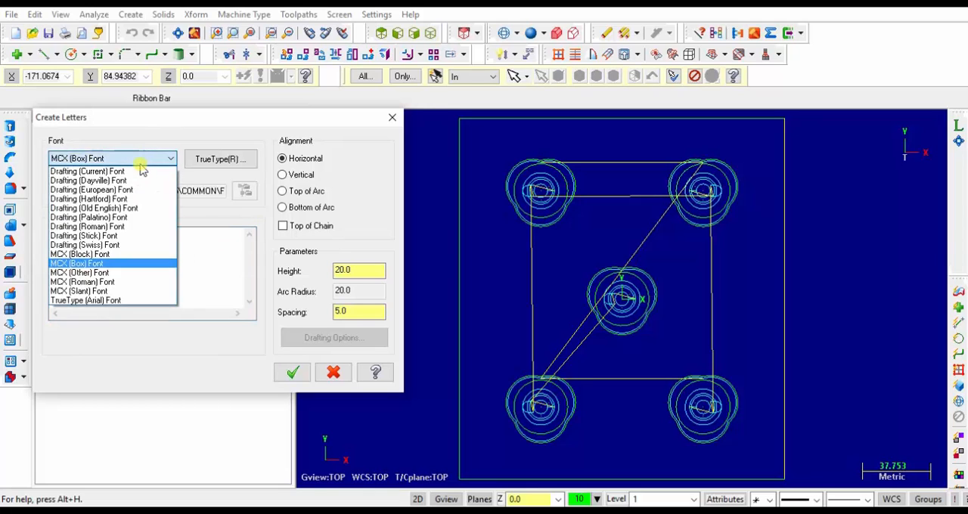
pyautogui.click(97, 171)
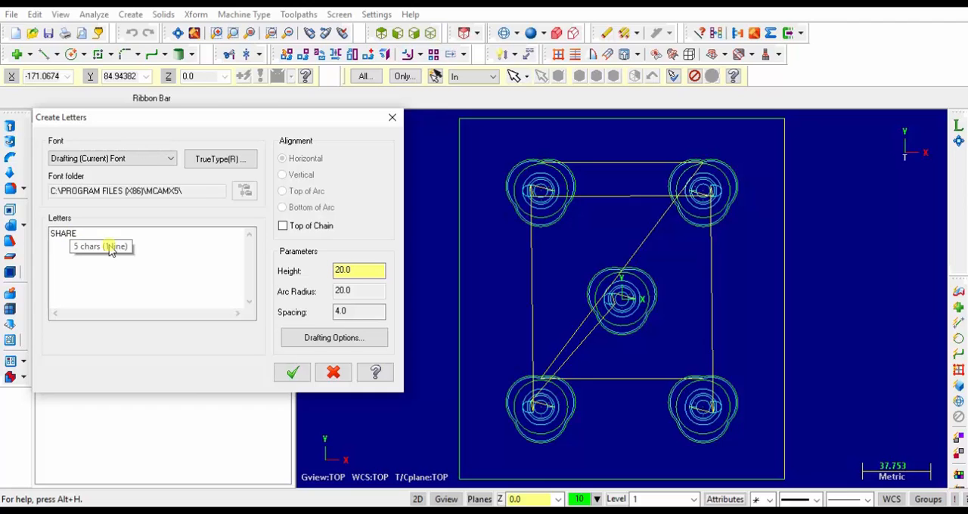
# Set the lettering to text height 5.0, aspect ratio 0.8, extra character spacing 0.5, horizontal Center and vertical Half alignment
pyautogui.click(367, 340)
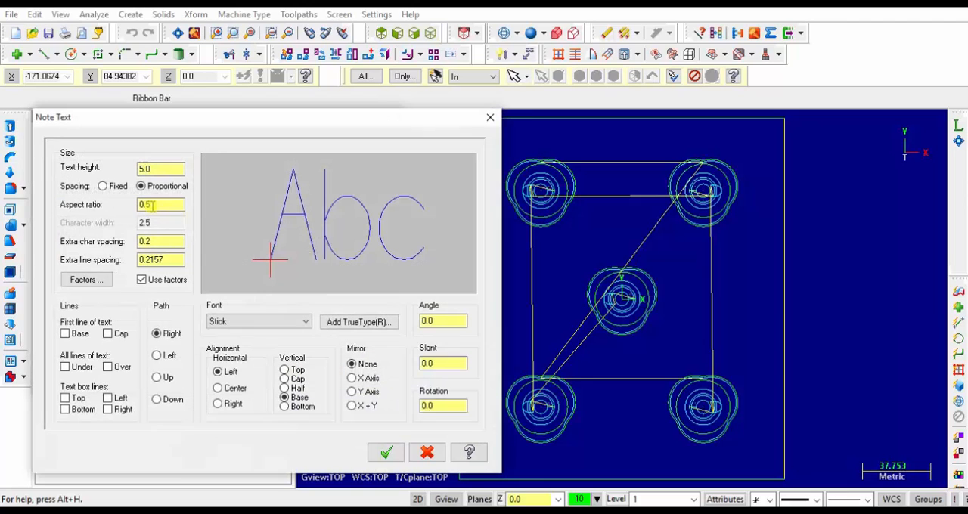
pyautogui.click(157, 168)
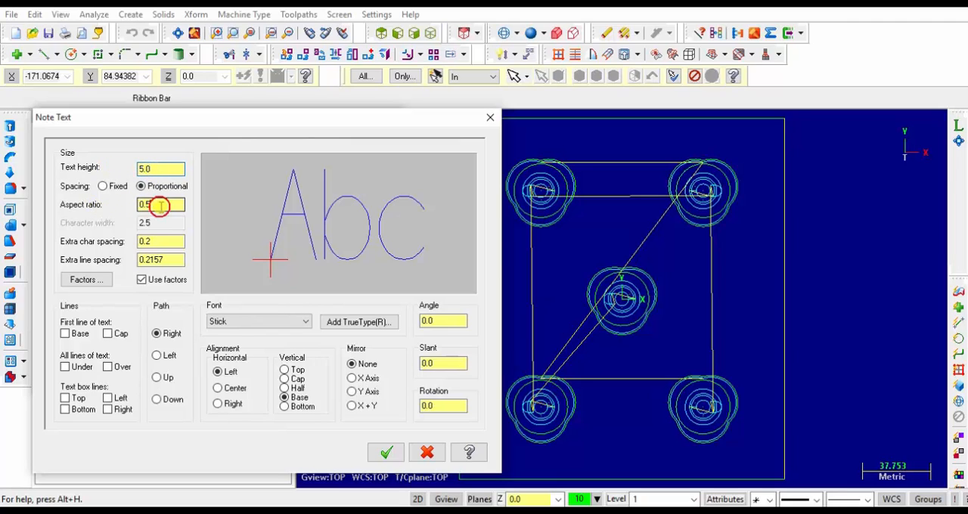
pyautogui.click(160, 206)
pyautogui.press('BackSpace')
pyautogui.write('8')
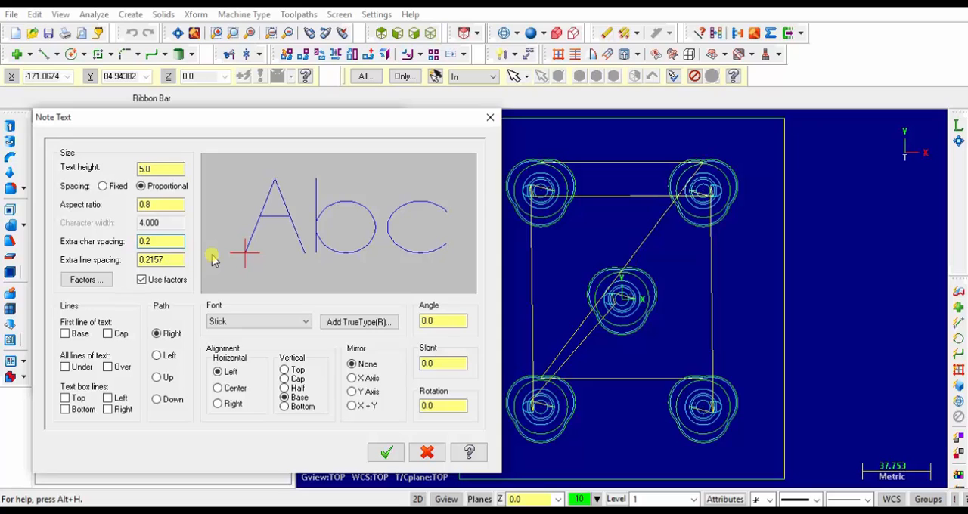
pyautogui.press('BackSpace')
pyautogui.write('5')
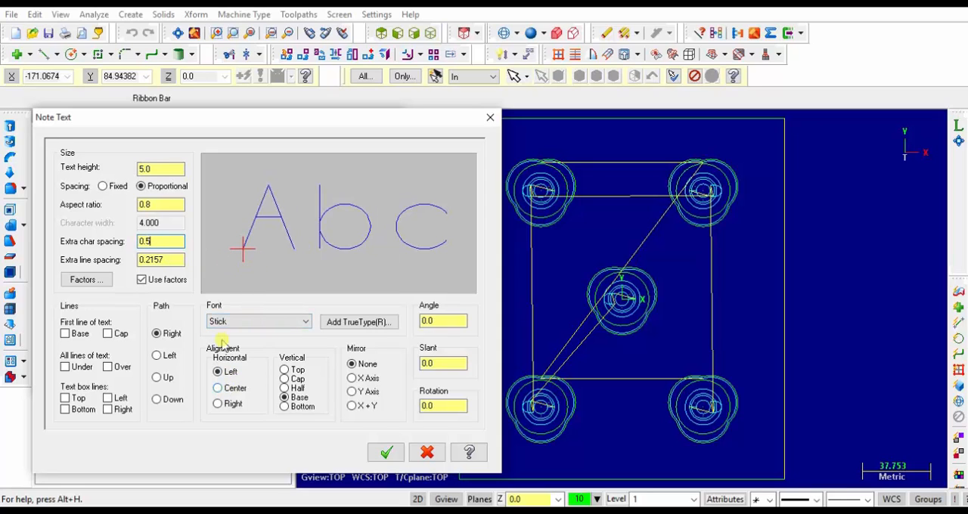
pyautogui.click(218, 388)
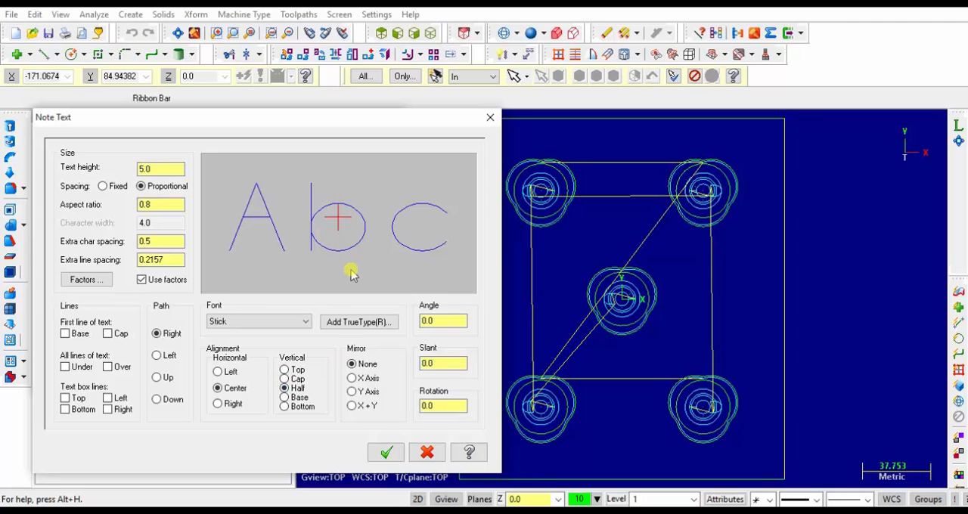
pyautogui.click(387, 452)
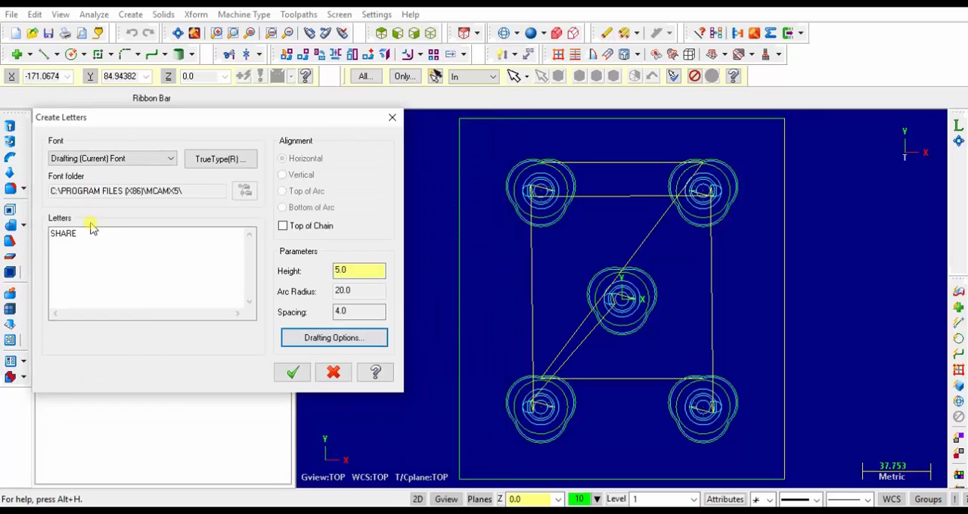
# Place the SHARE lettering at X 0, Y 86 near the plate's upper edge and finish the Letters command
pyautogui.click(291, 373)
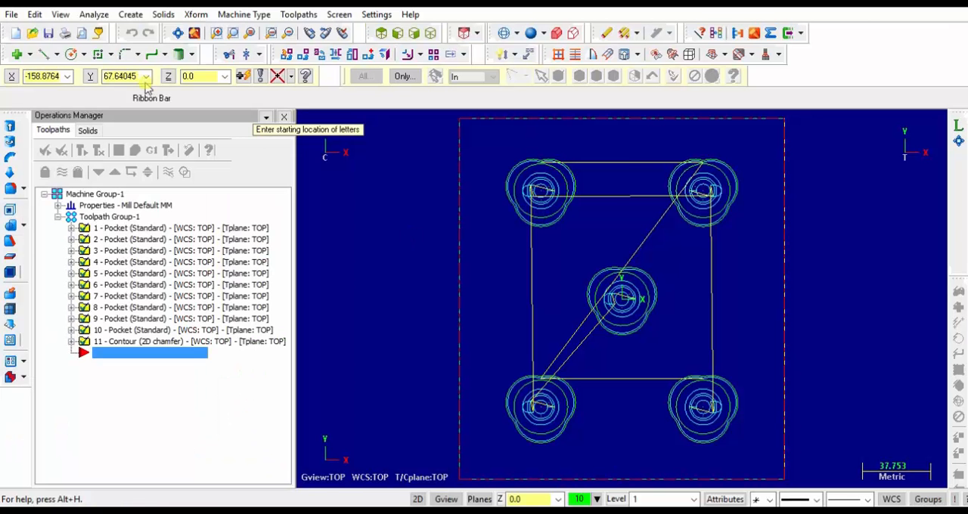
pyautogui.click(45, 75)
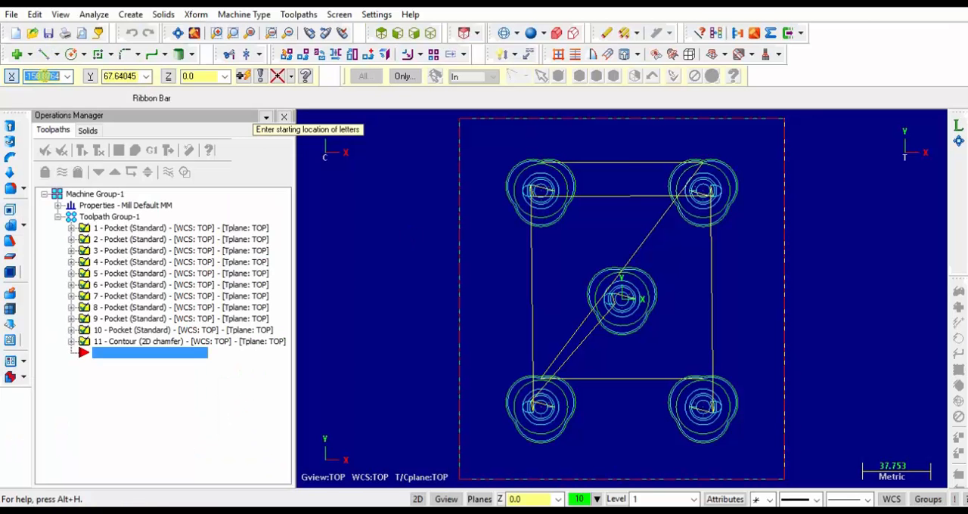
pyautogui.write('0')
pyautogui.click(107, 75)
pyautogui.write('86')
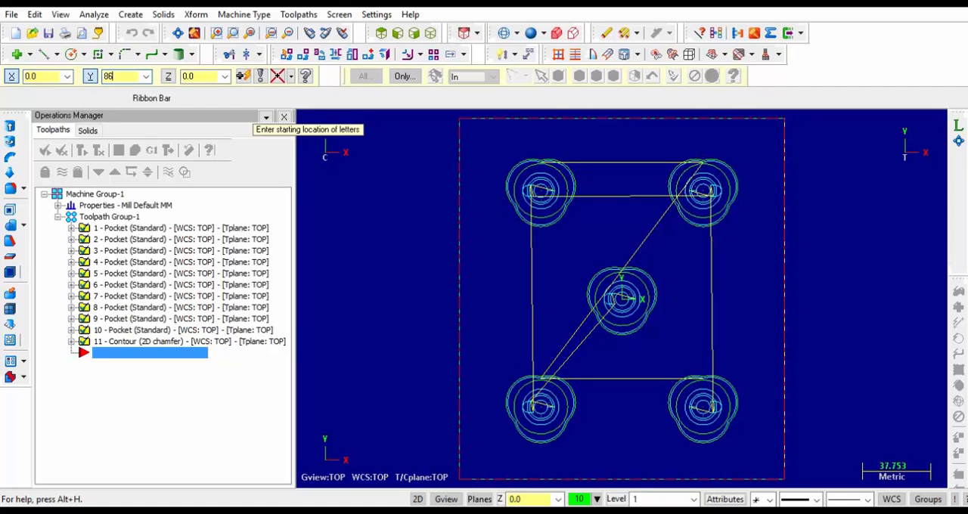
pyautogui.press('Return')
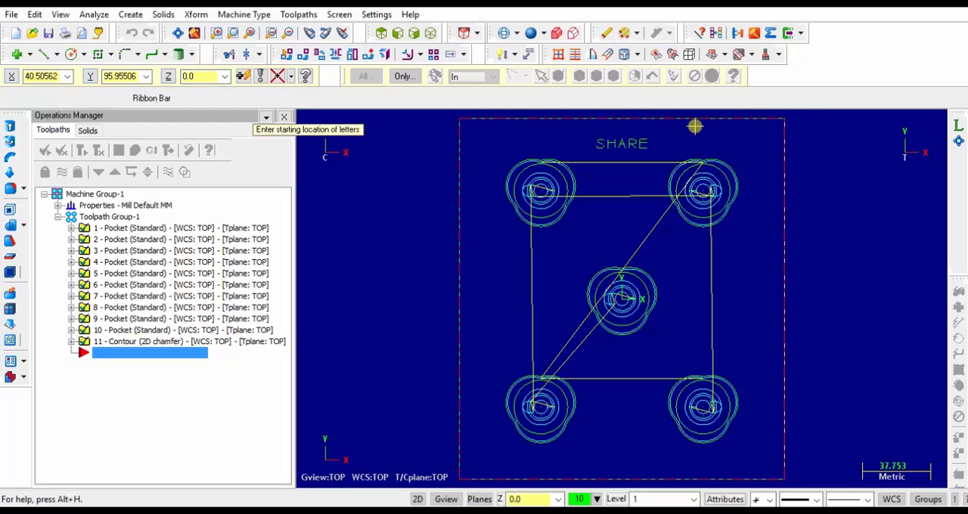
pyautogui.press('Escape')
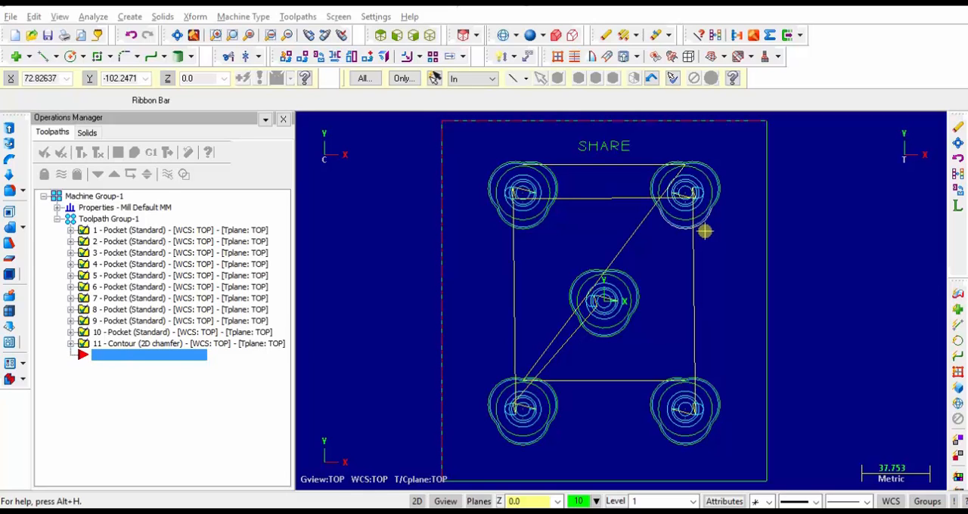
# Start a CONHECIMENTO lettering in the Drafting (Current) Font with height 5.0, and check its position in the PDF drawing
pyautogui.click(129, 16)
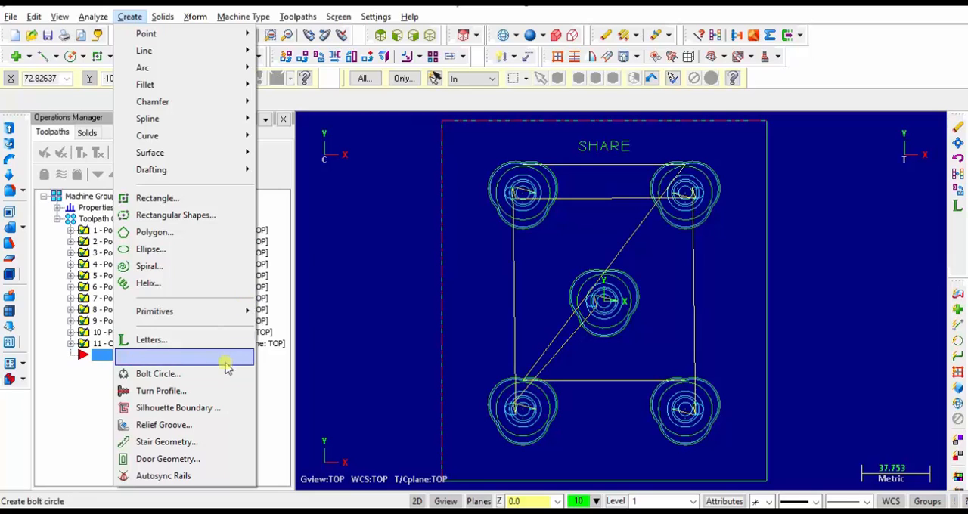
pyautogui.click(205, 340)
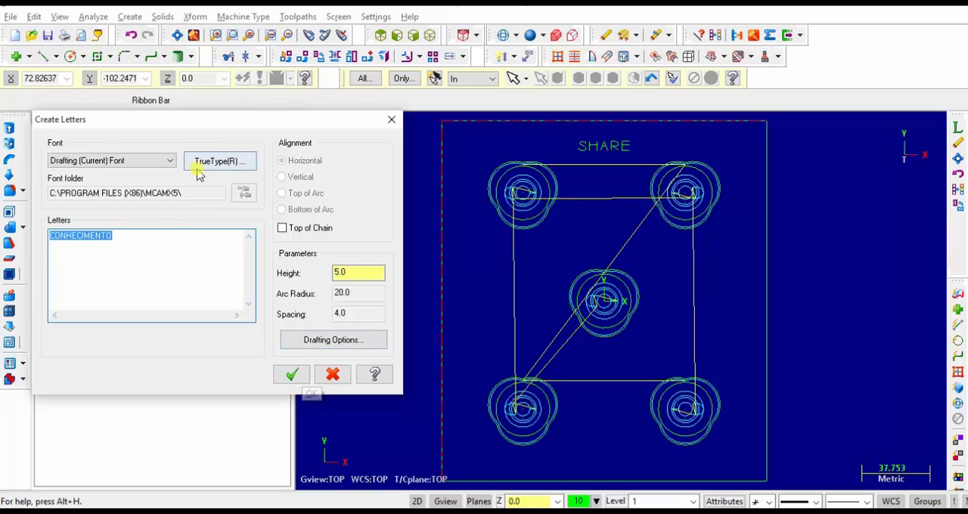
pyautogui.click(291, 374)
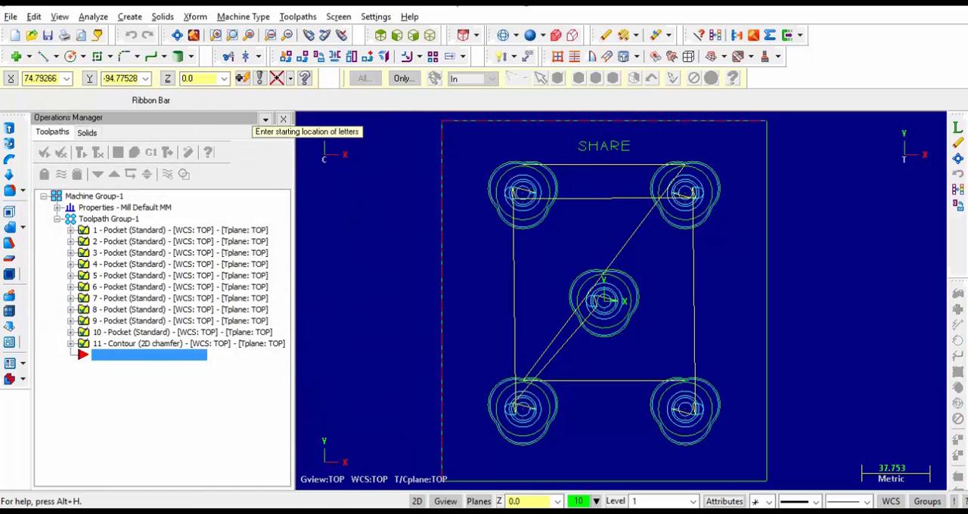
pyautogui.hotkey('alt', 'Tab')
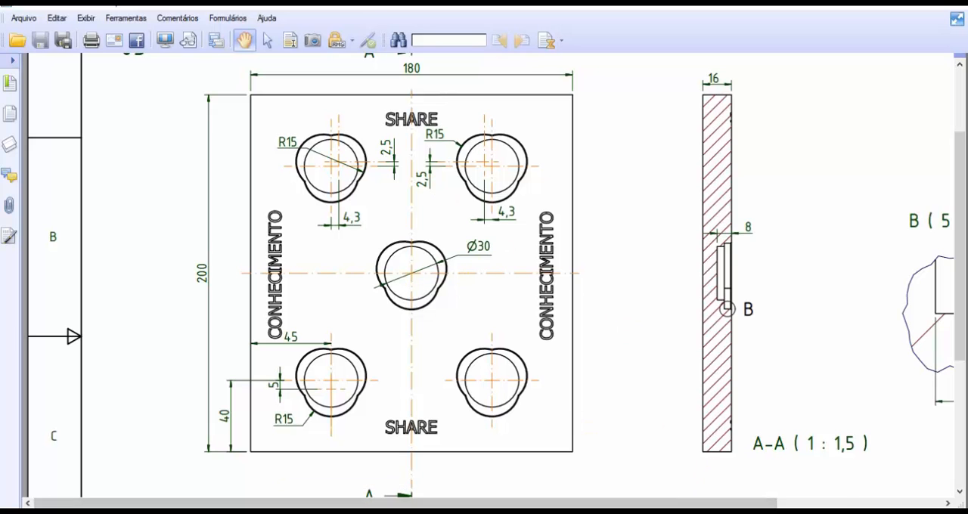
pyautogui.moveTo(763, 512)
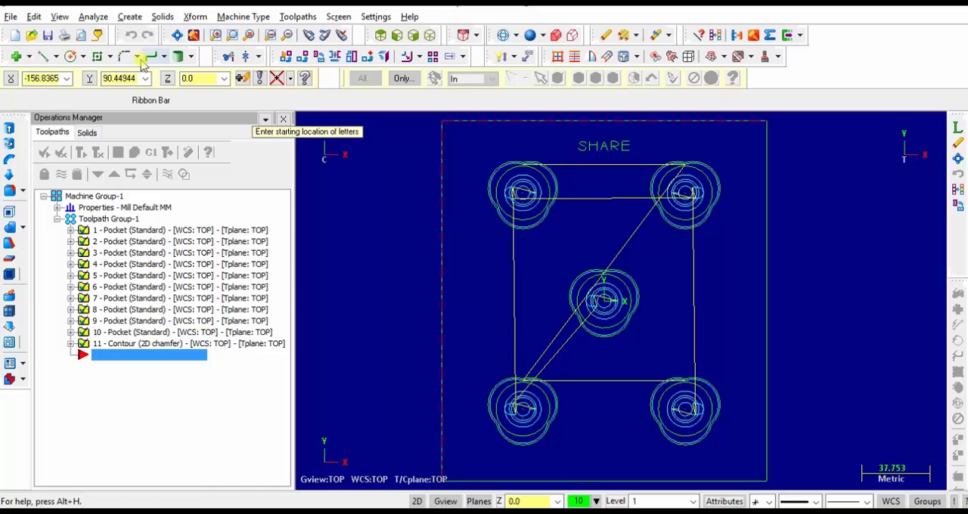
# Back in Mastercam, place the CONHECIMENTO lettering at X 76, Y 0, Z 0 and finish the Letters command
pyautogui.click(57, 78)
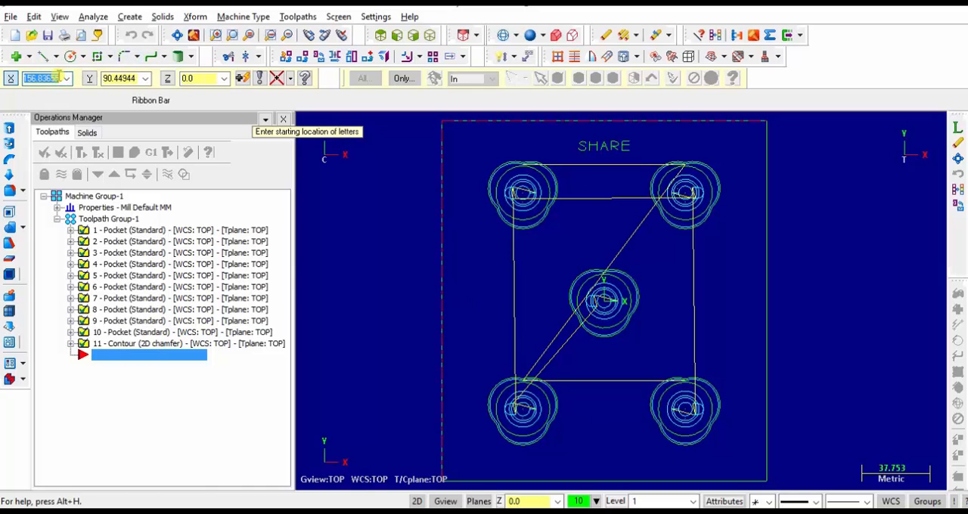
pyautogui.write('76')
pyautogui.press('Tab')
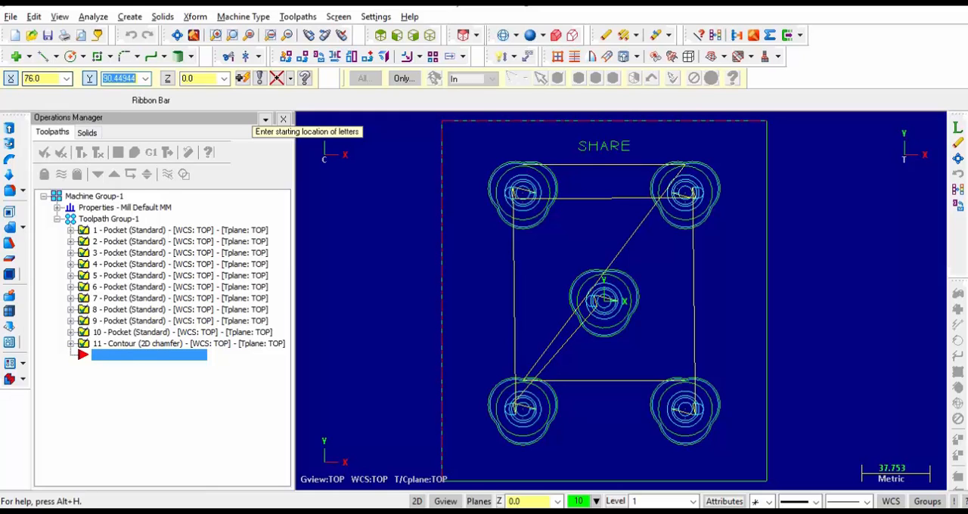
pyautogui.write('0')
pyautogui.press('Tab')
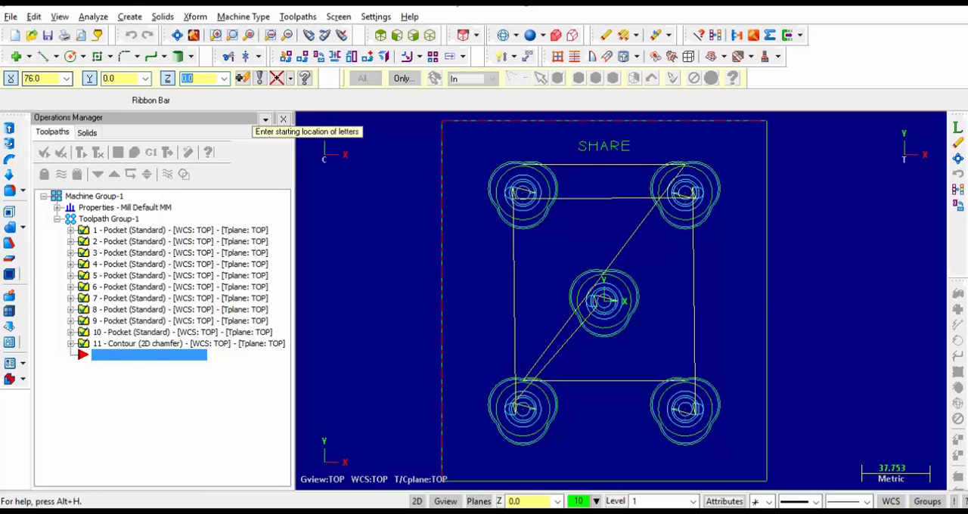
pyautogui.press('Return')
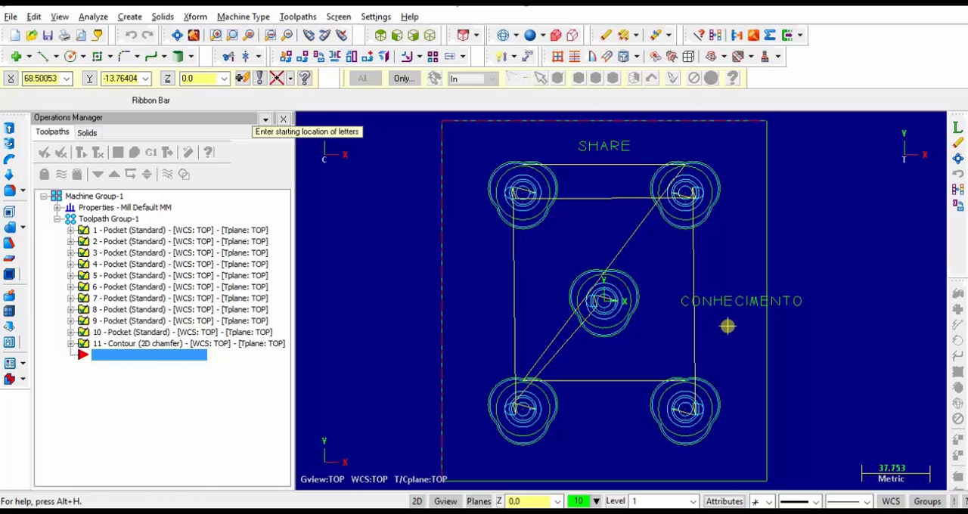
pyautogui.press('Escape')
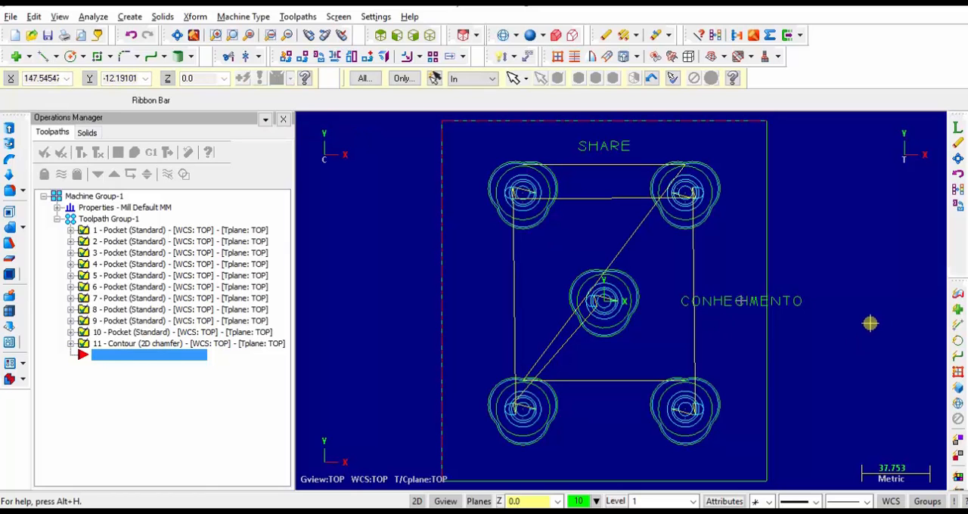
# Rotate the CONHECIMENTO lettering in place by 90° about the midpoint of its letter I, and clear the result colors
pyautogui.moveTo(833, 323); pyautogui.dragTo(663, 271)
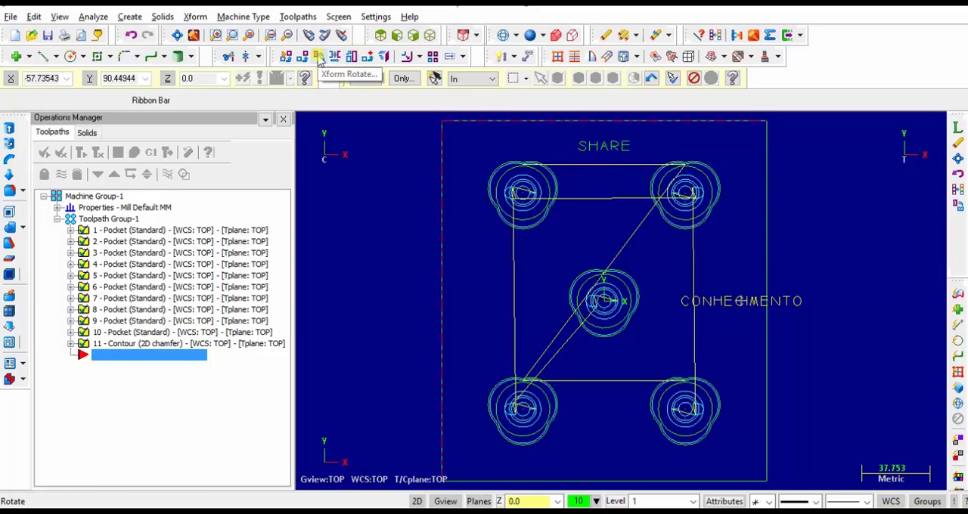
pyautogui.click(319, 59)
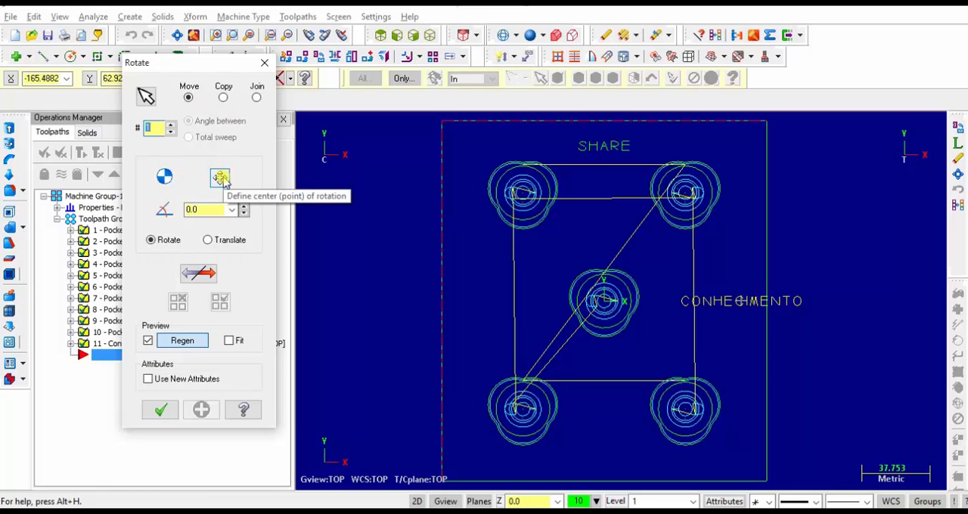
pyautogui.click(220, 179)
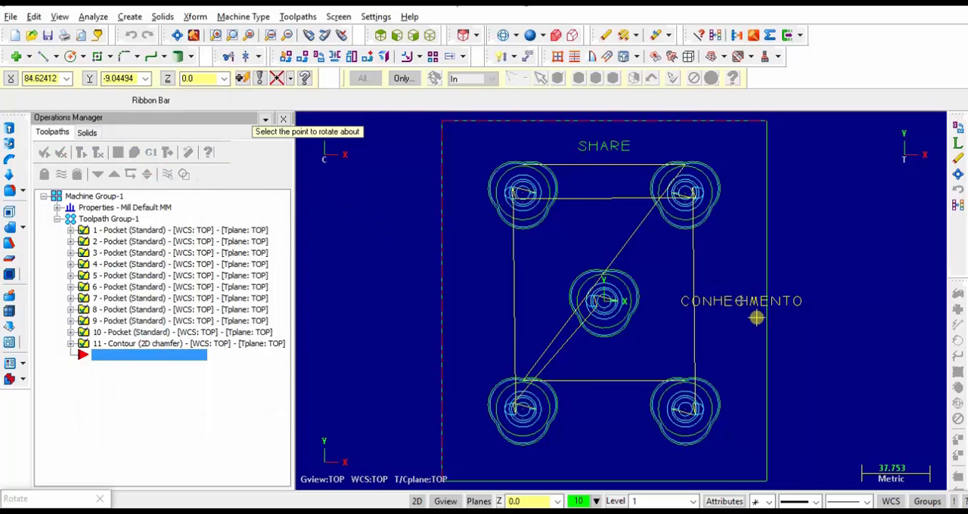
pyautogui.scroll(3, 756, 317)
pyautogui.scroll(2, 756, 317)
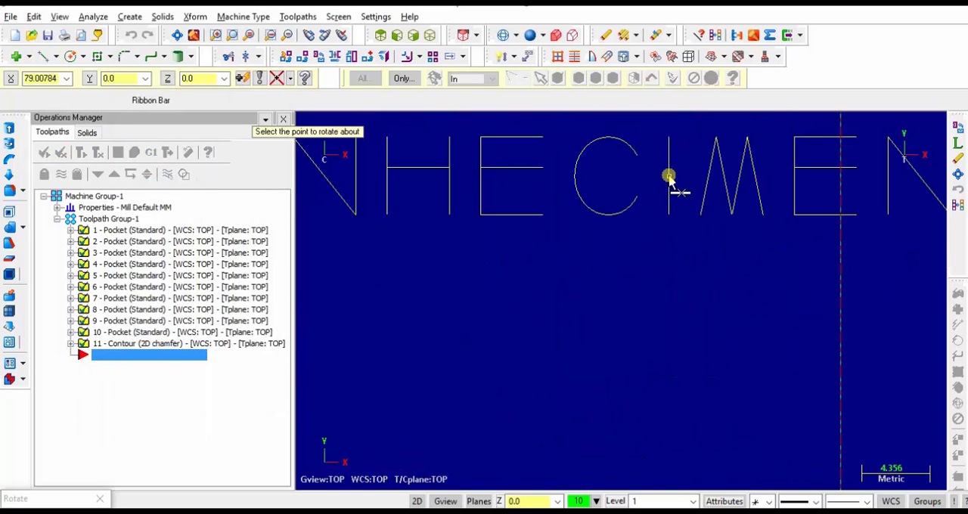
pyautogui.click(668, 176)
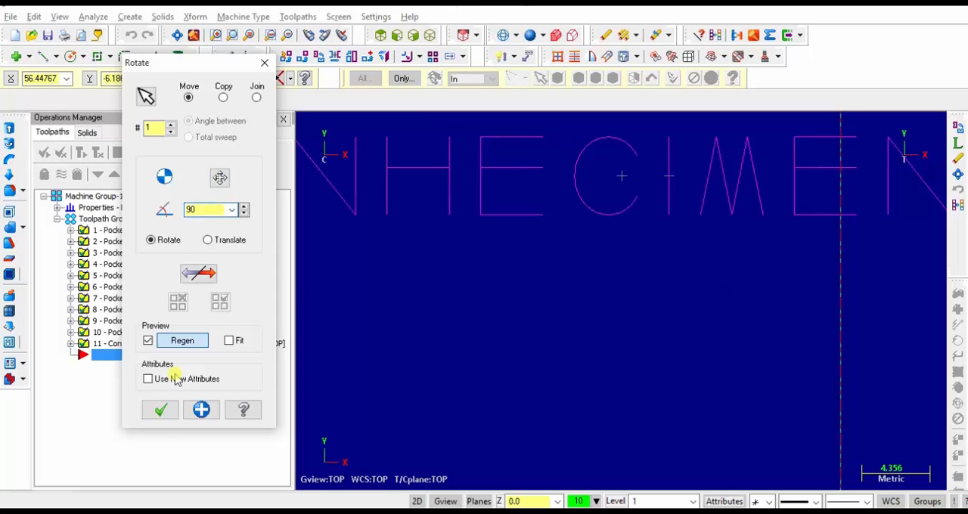
pyautogui.click(165, 410)
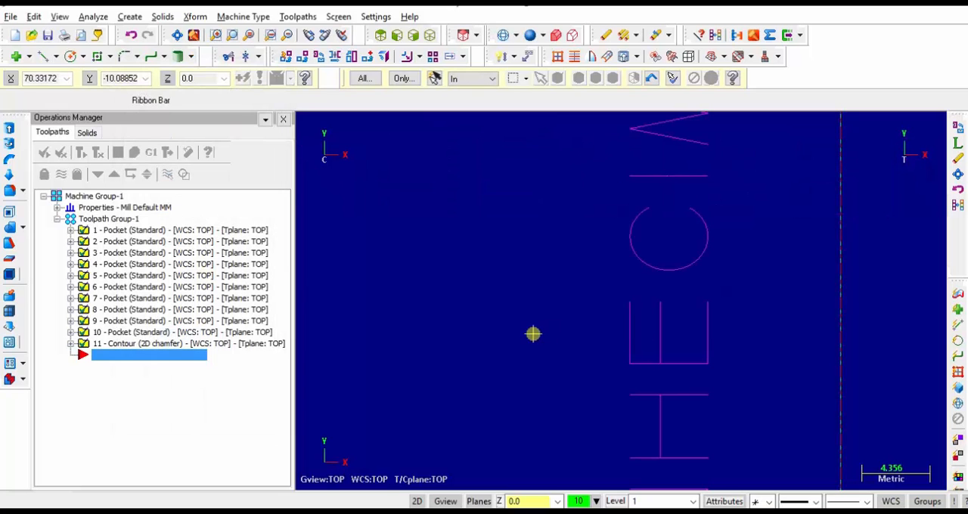
pyautogui.rightClick(533, 333)
pyautogui.click(614, 325)
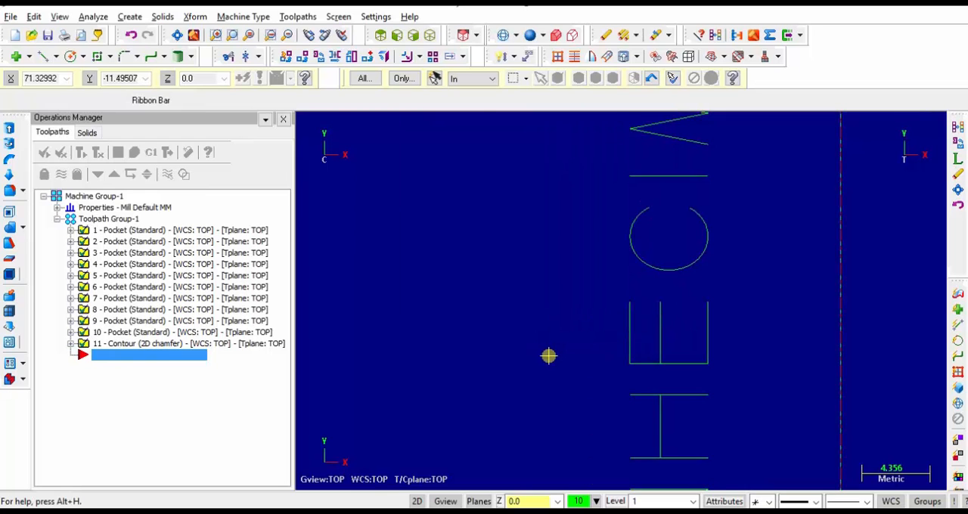
# Start a Contour toolpath and window-chain the SHARE lettering, with the start point at the lower end of the letter S
pyautogui.scroll(-6, 548, 355)
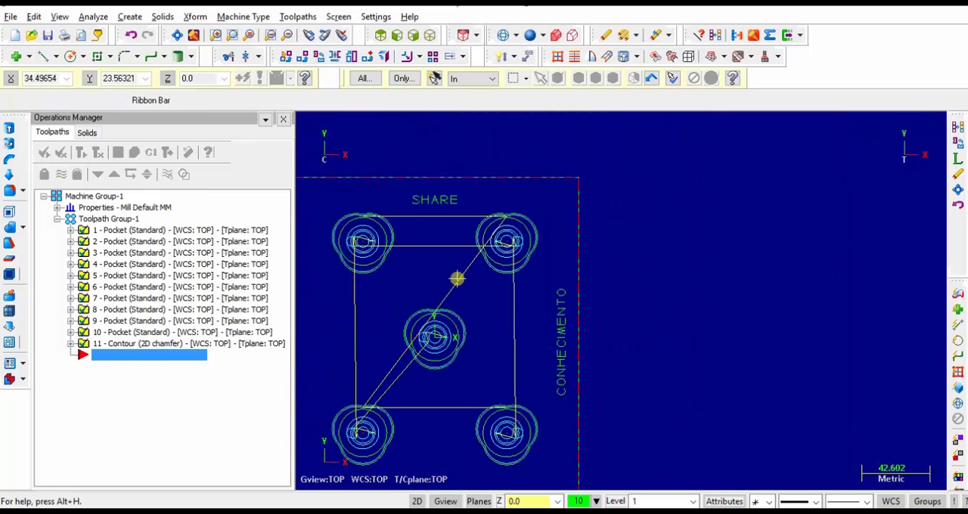
pyautogui.click(288, 18)
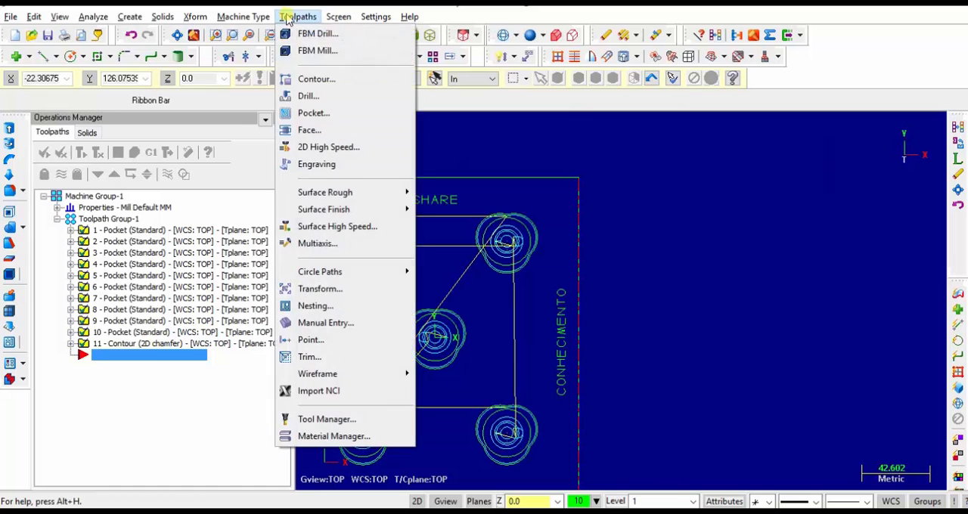
pyautogui.click(324, 79)
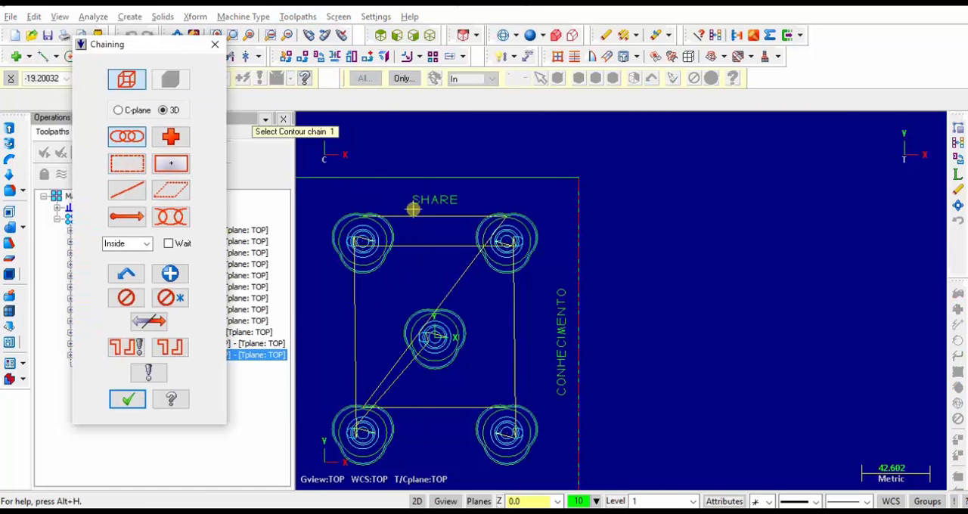
pyautogui.click(131, 164)
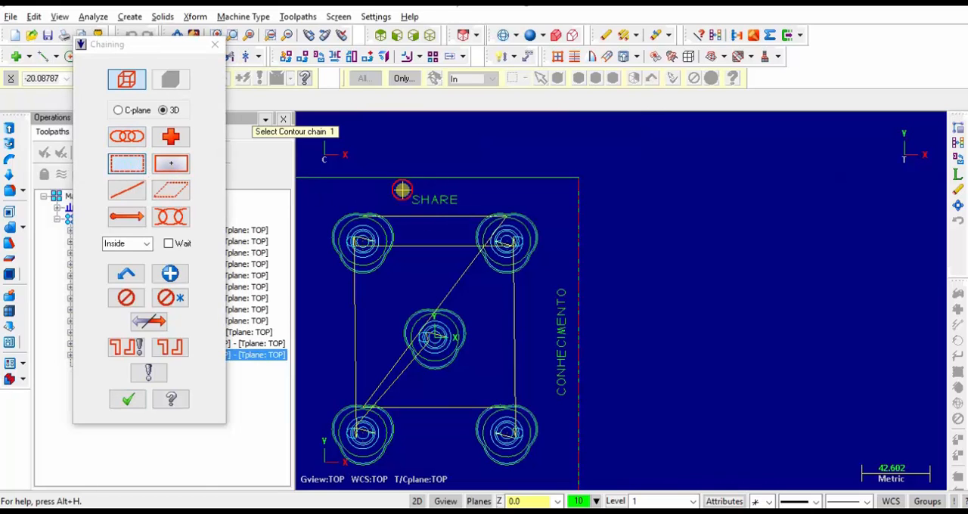
pyautogui.moveTo(402, 189); pyautogui.dragTo(470, 210)
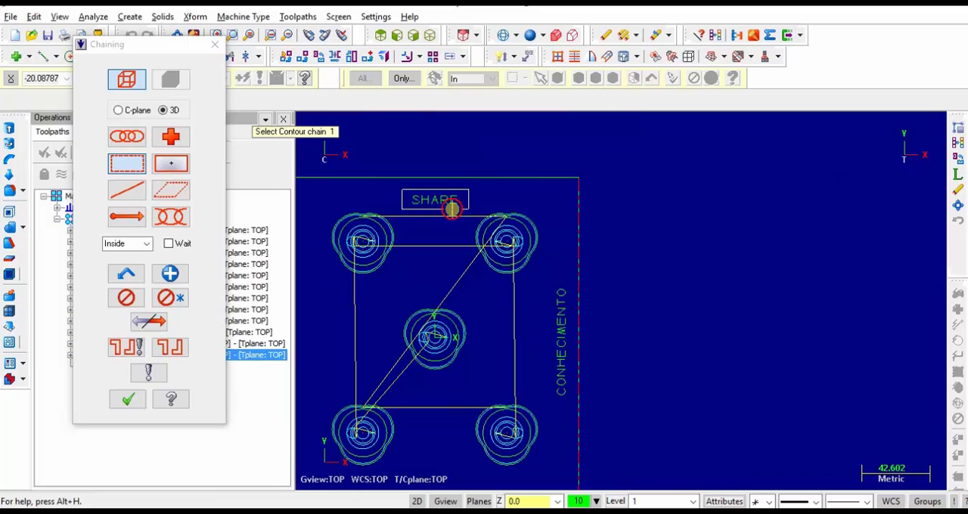
pyautogui.moveTo(401, 190); pyautogui.dragTo(466, 211)
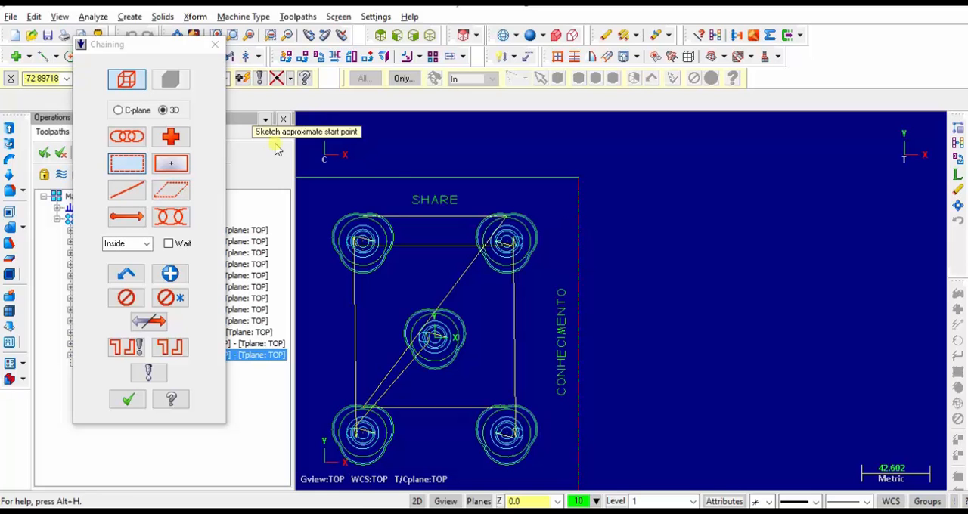
pyautogui.scroll(6, 398, 177)
pyautogui.scroll(1, 399, 178)
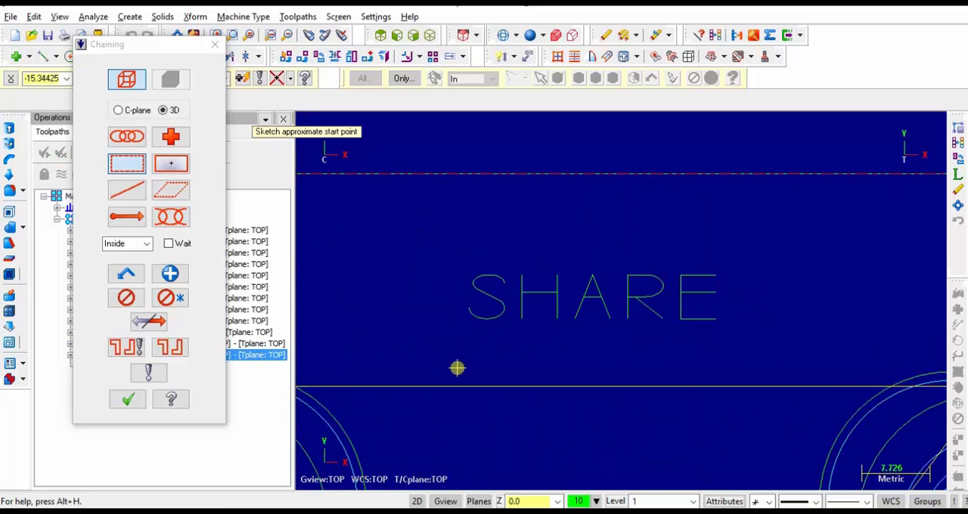
pyautogui.click(469, 309)
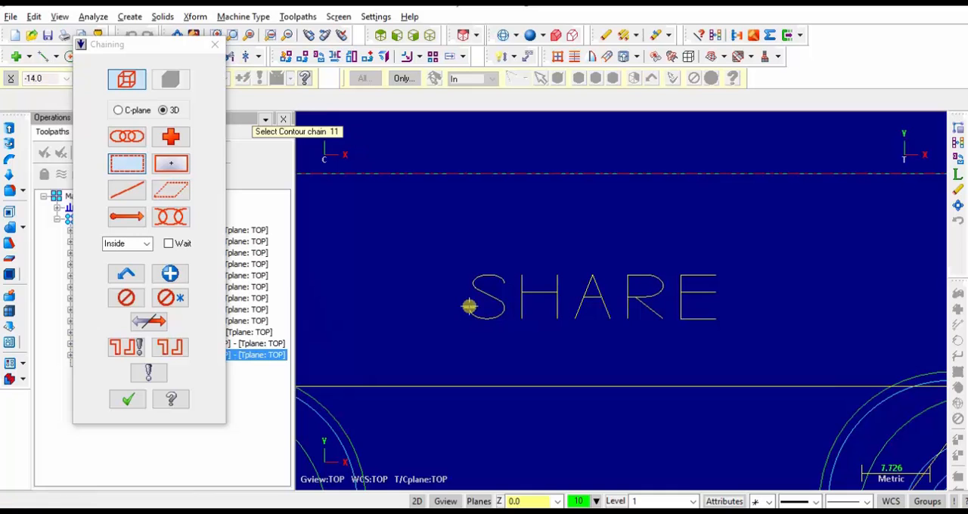
pyautogui.click(128, 399)
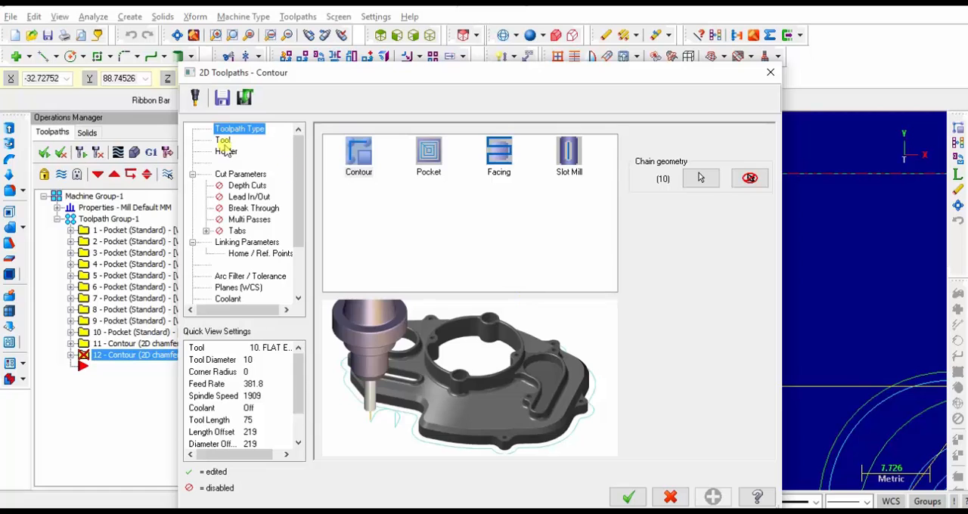
# Choose the 10 / 45 Chamfer Mill (tool 252) for the SHARE contour and set its cutting speed (CS) to 200
pyautogui.click(223, 141)
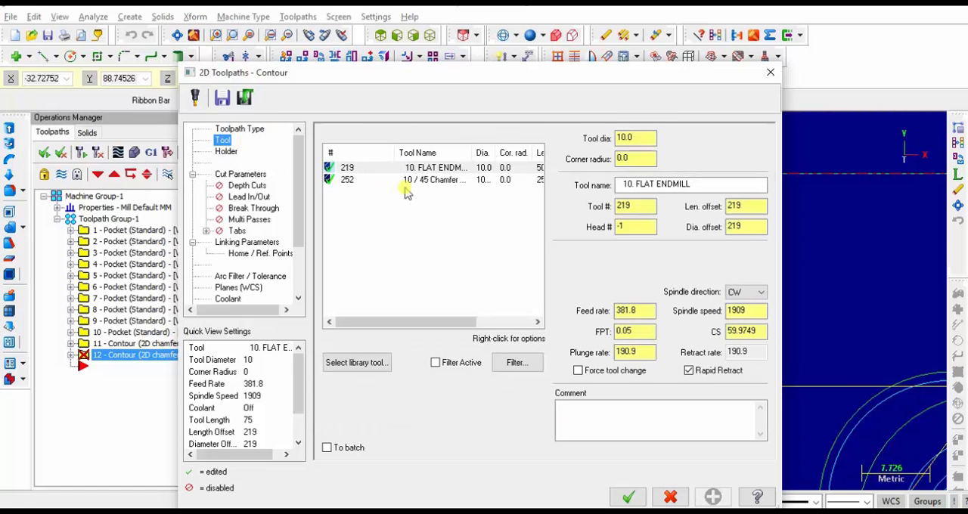
pyautogui.click(446, 182)
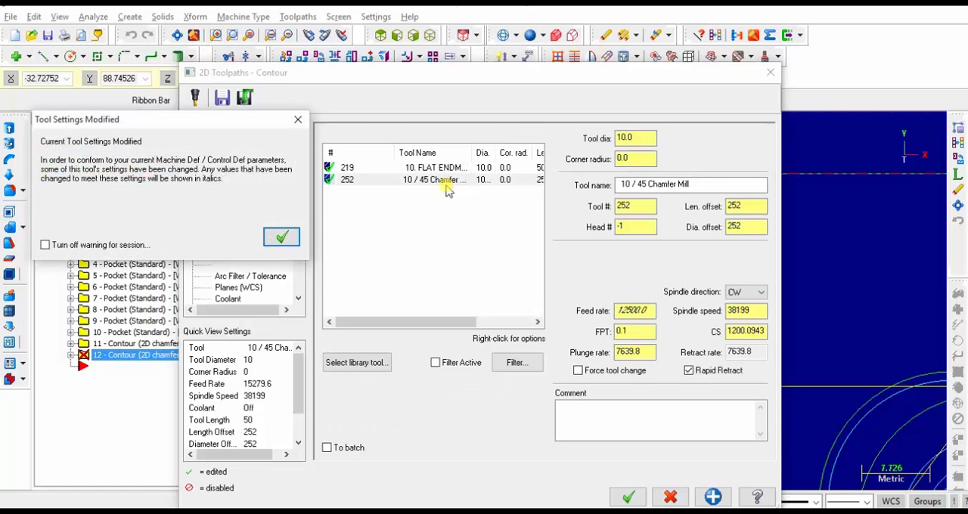
pyautogui.click(280, 234)
pyautogui.doubleClick(745, 330)
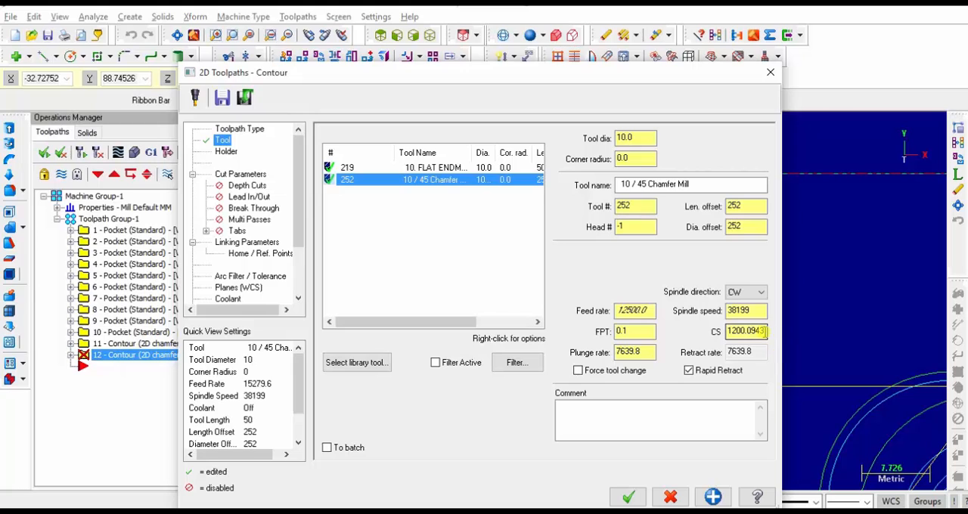
pyautogui.write('200')
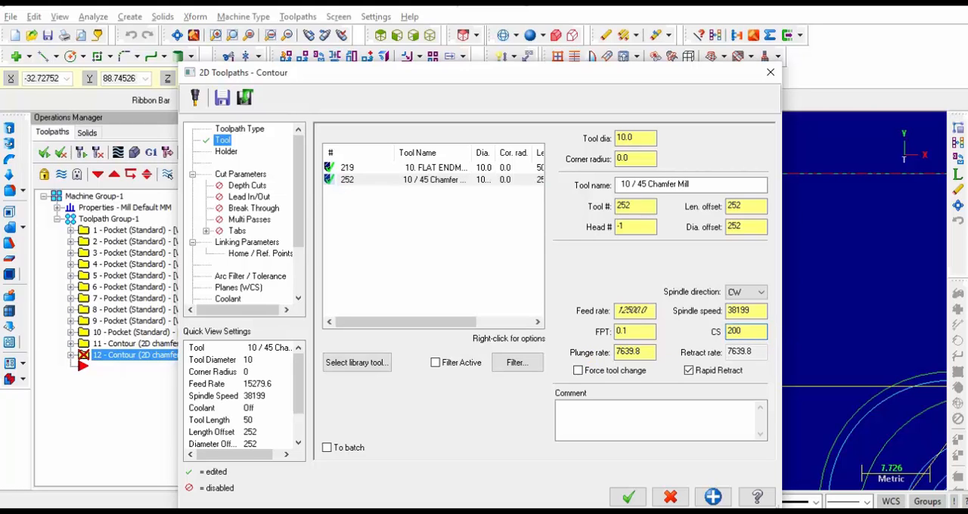
pyautogui.press('Tab')
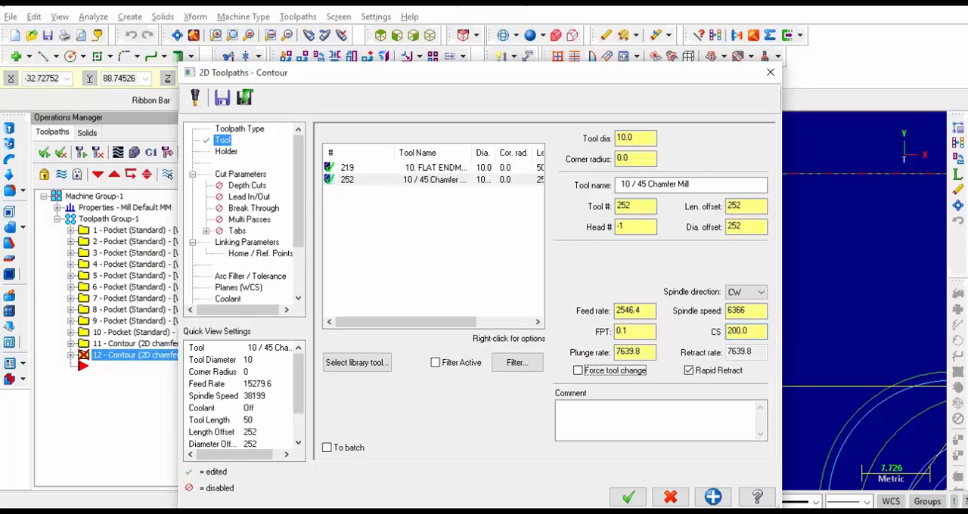
# In the cut parameters of the SHARE contour, turn the compensation type Off and set the contour type to 2D
pyautogui.click(249, 176)
pyautogui.click(506, 156)
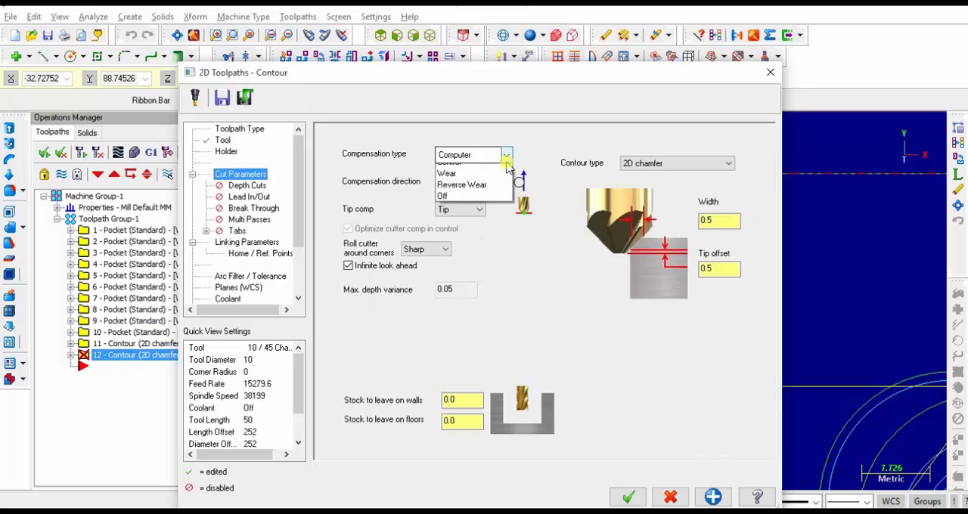
pyautogui.click(454, 217)
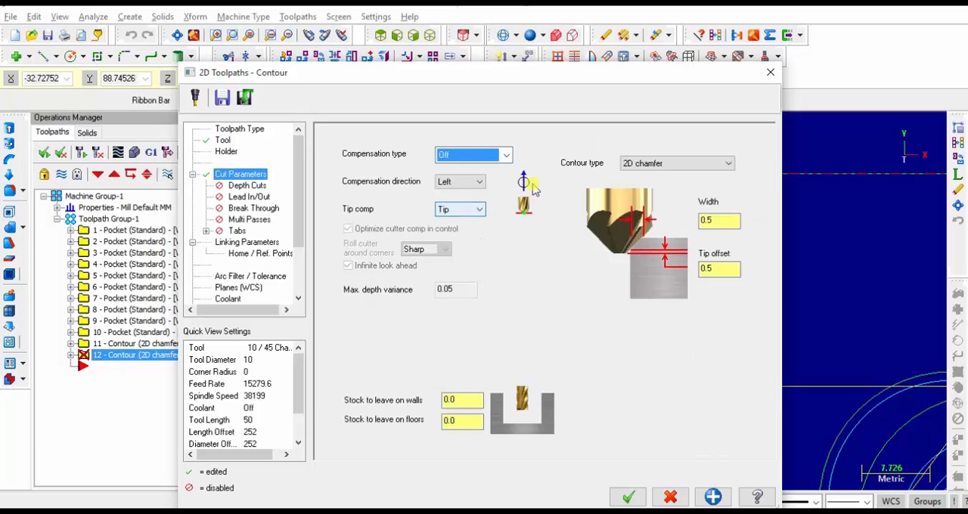
pyautogui.click(701, 168)
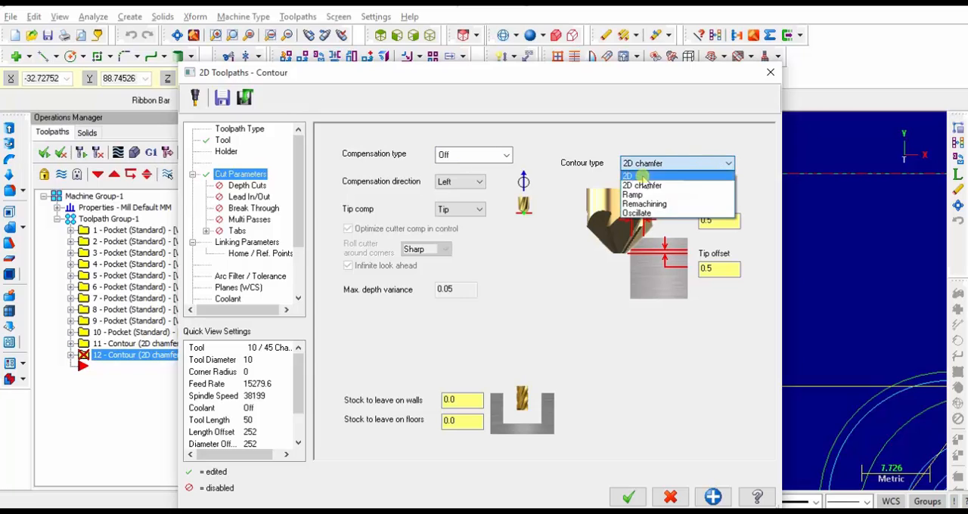
pyautogui.click(673, 176)
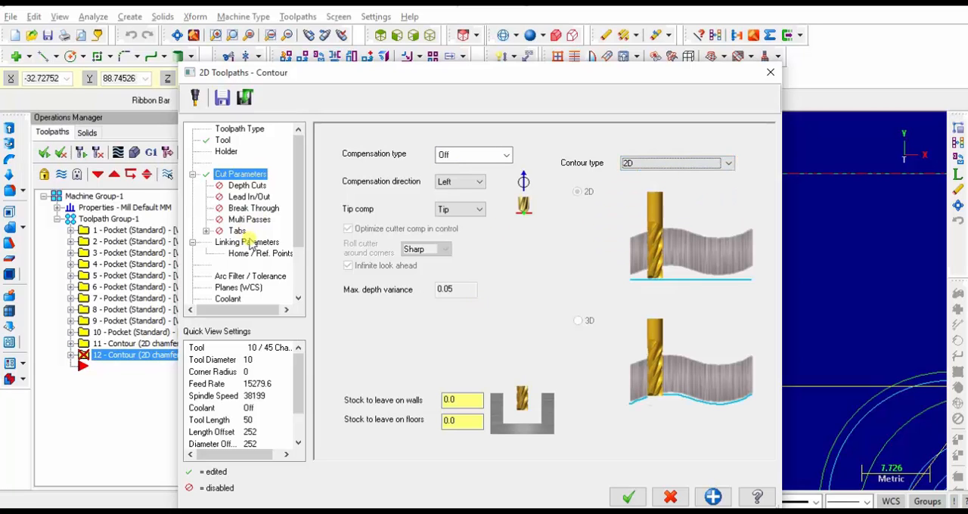
# Set the SHARE contour's linking depth to absolute -0.3 and generate the toolpath
pyautogui.click(251, 242)
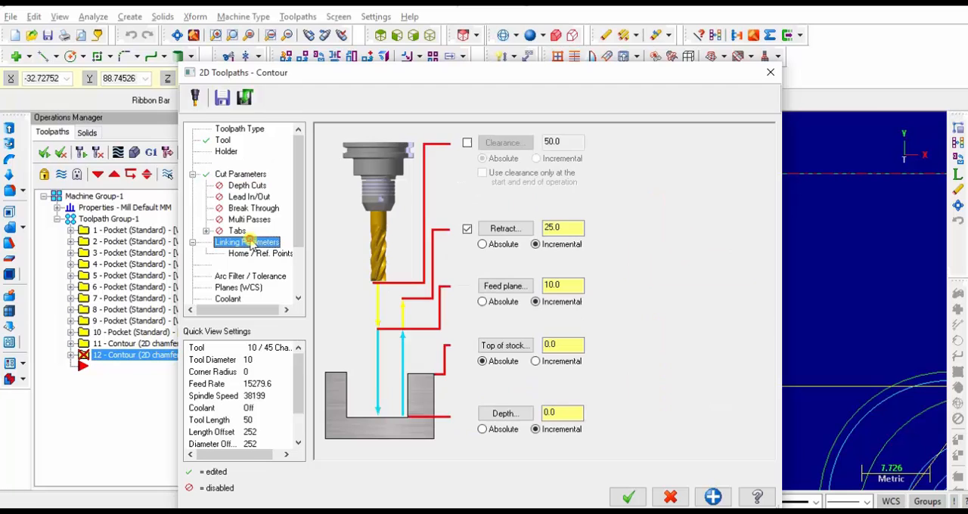
pyautogui.click(483, 429)
pyautogui.click(561, 413)
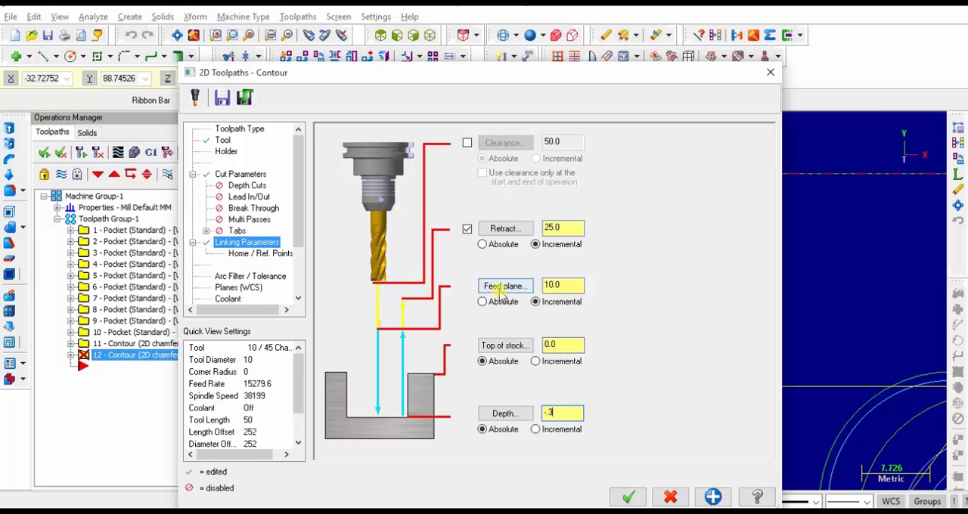
pyautogui.click(630, 497)
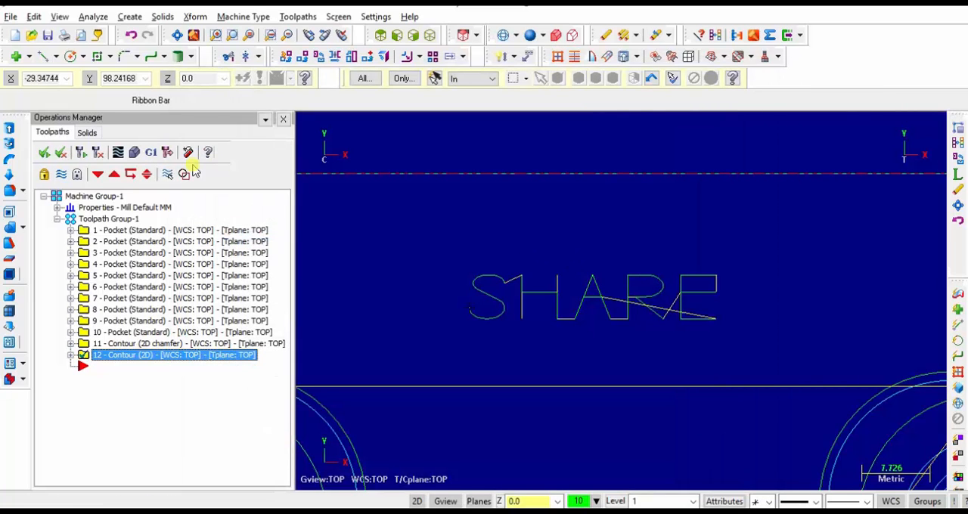
# Run a solid verification of the SHARE contour engraving and close it
pyautogui.click(134, 152)
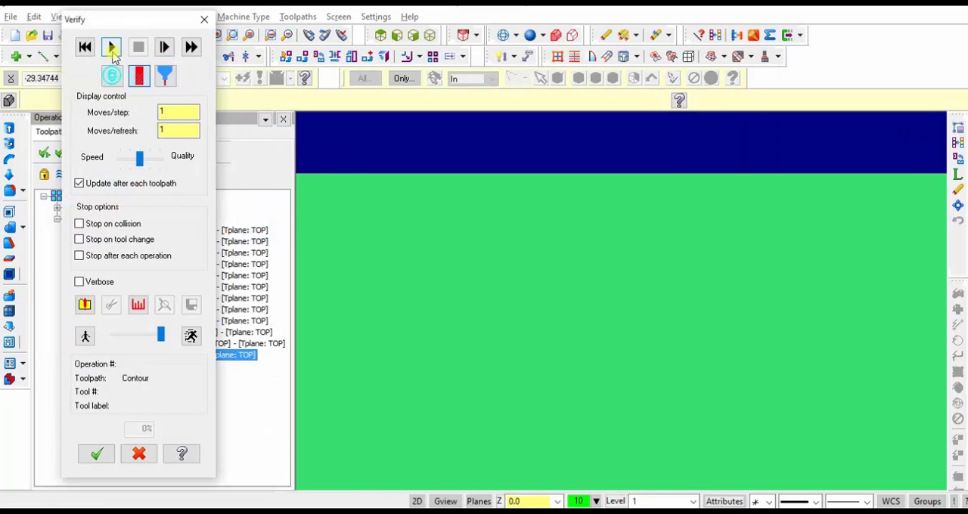
pyautogui.click(111, 47)
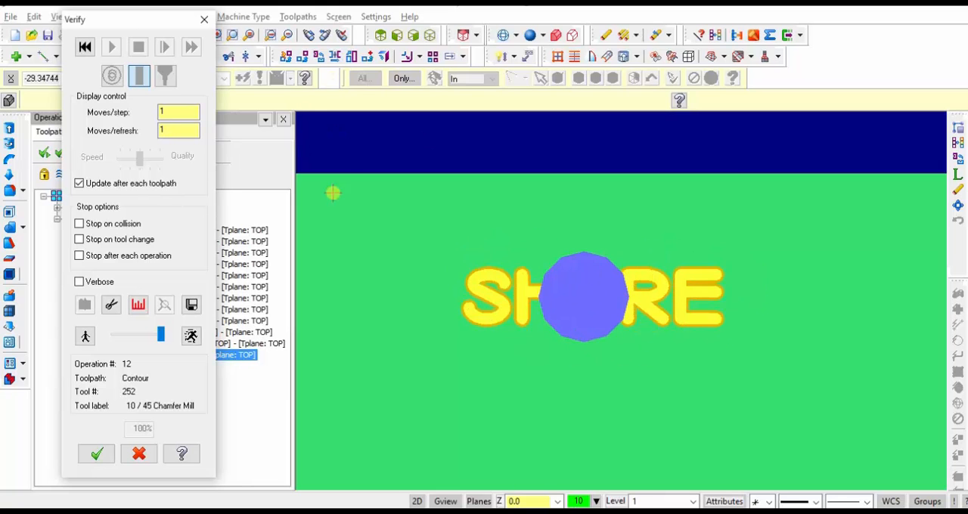
pyautogui.click(204, 19)
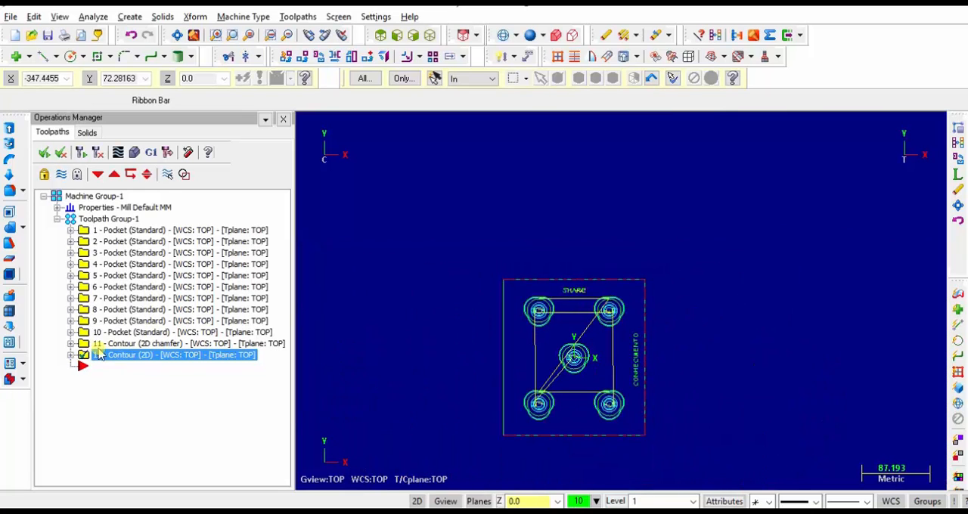
# Duplicate the SHARE contour operation and open the chain geometry of the copy
pyautogui.click(208, 414)
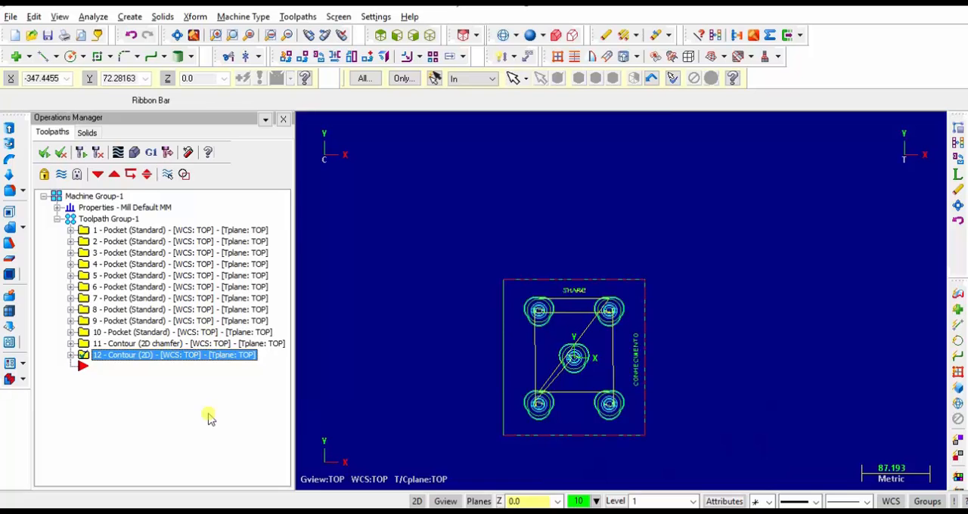
pyautogui.hotkey('ctrl', 'v')
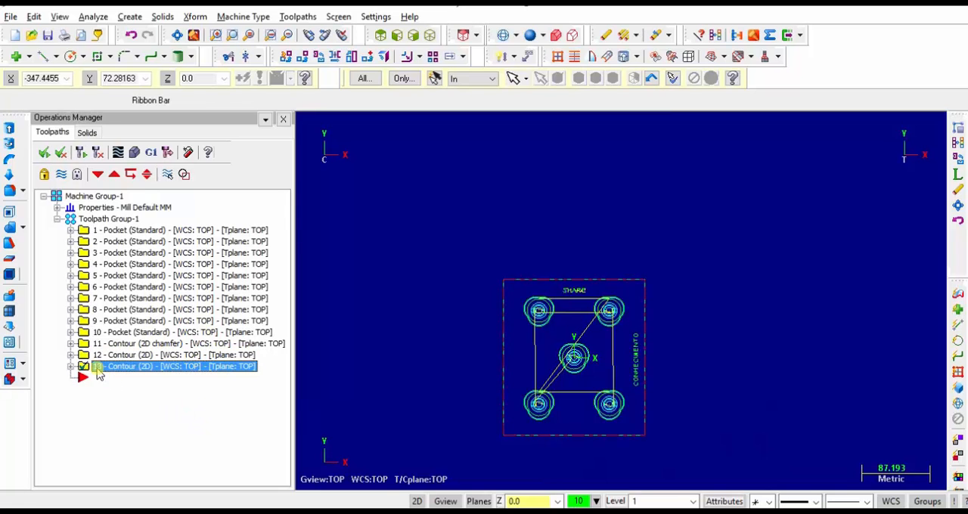
pyautogui.click(70, 366)
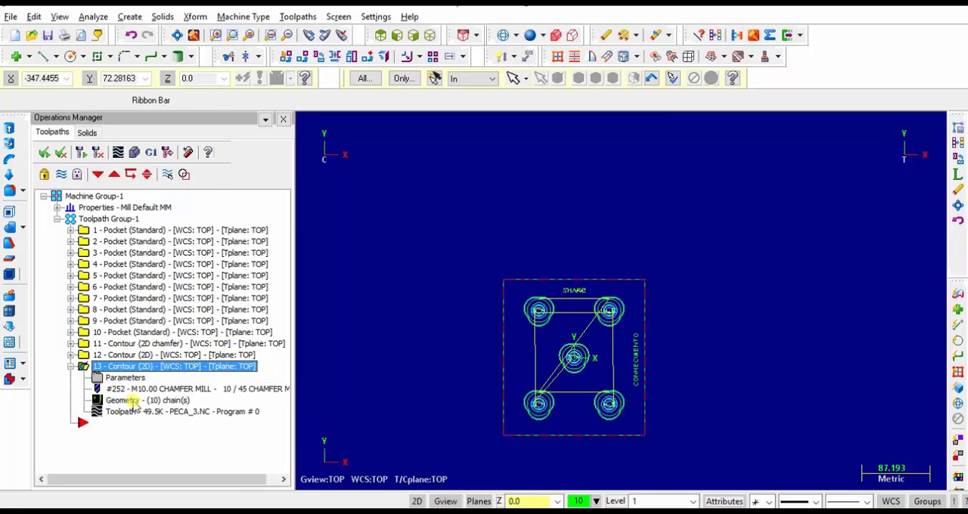
pyautogui.click(133, 403)
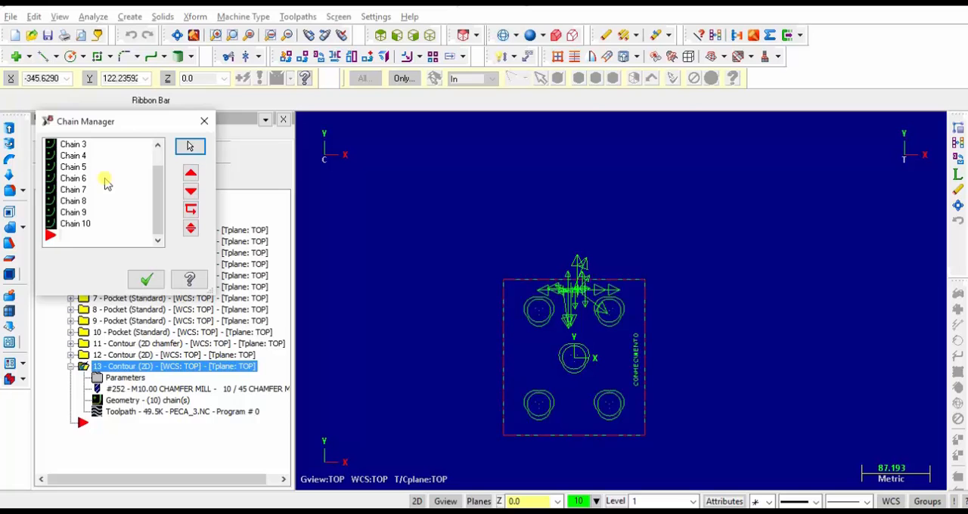
# Rechain all geometry of the copied contour by windowing the CONHECIMENTO lettering, with the start point at an open end of its first letter C
pyautogui.rightClick(76, 169)
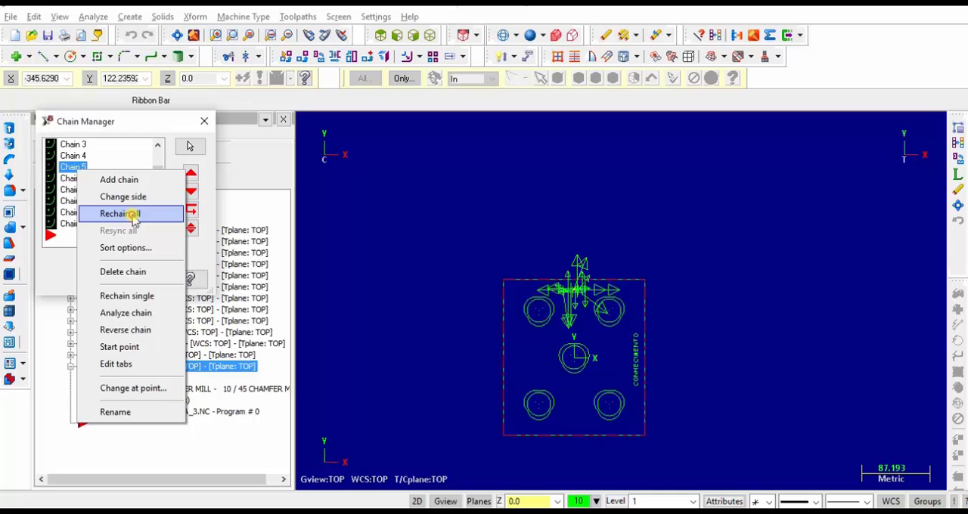
pyautogui.click(120, 214)
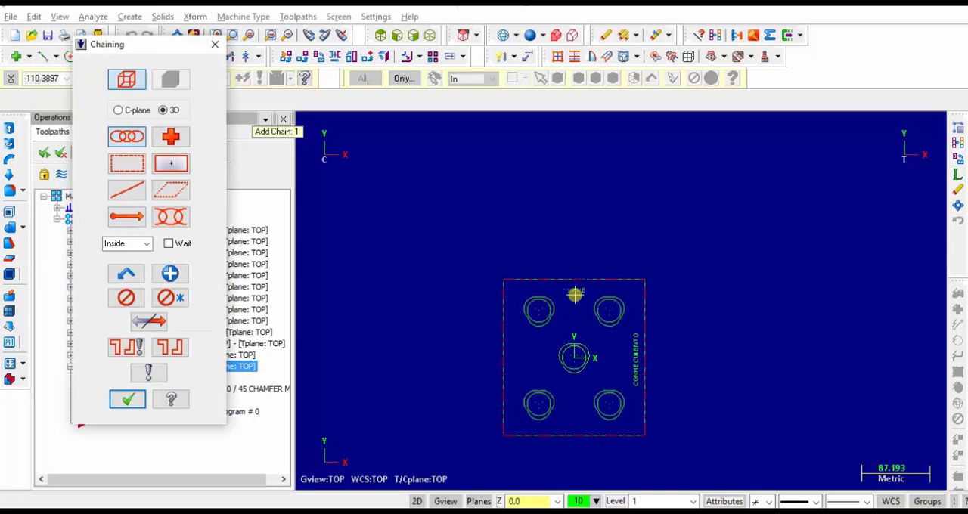
pyautogui.click(130, 168)
pyautogui.scroll(4, 654, 395)
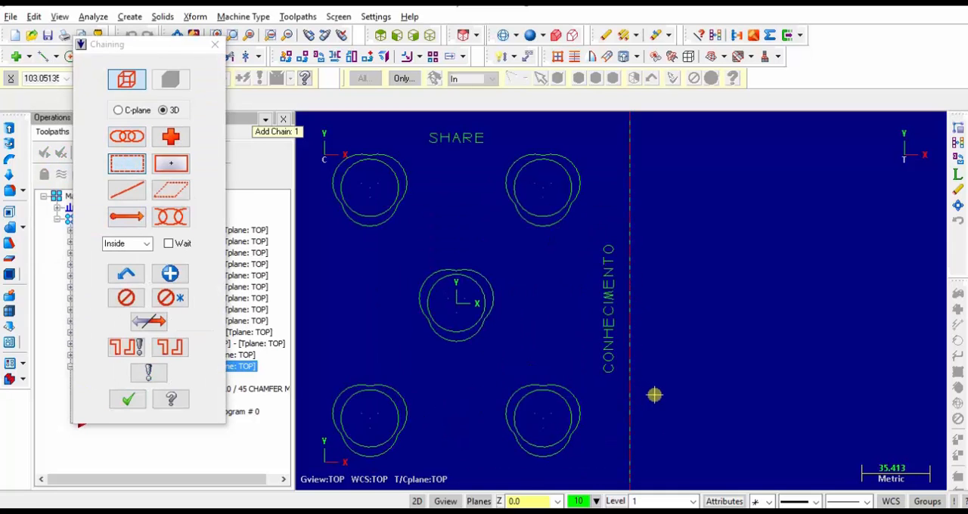
pyautogui.moveTo(621, 398)
pyautogui.mouseDown()
pyautogui.moveTo(597, 226)
pyautogui.moveTo(588, 226)
pyautogui.mouseUp()
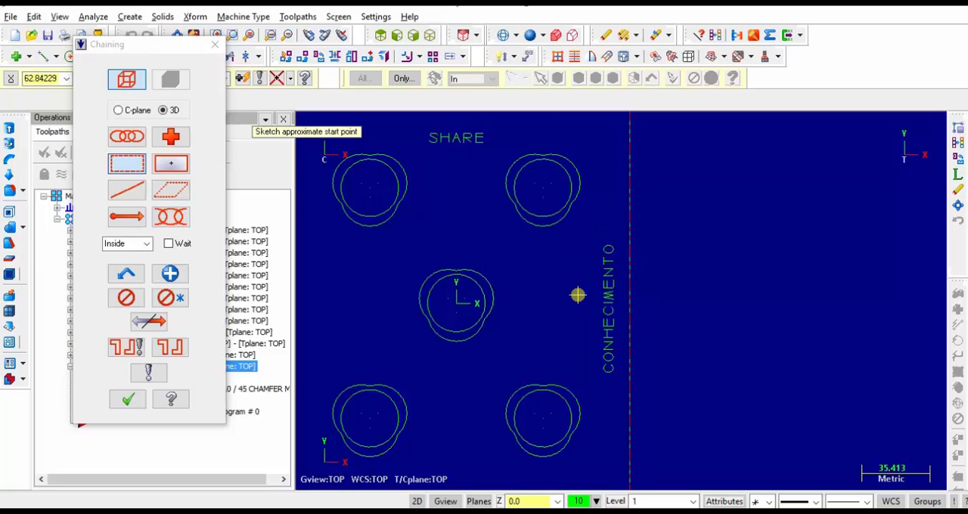
pyautogui.scroll(4, 640, 421)
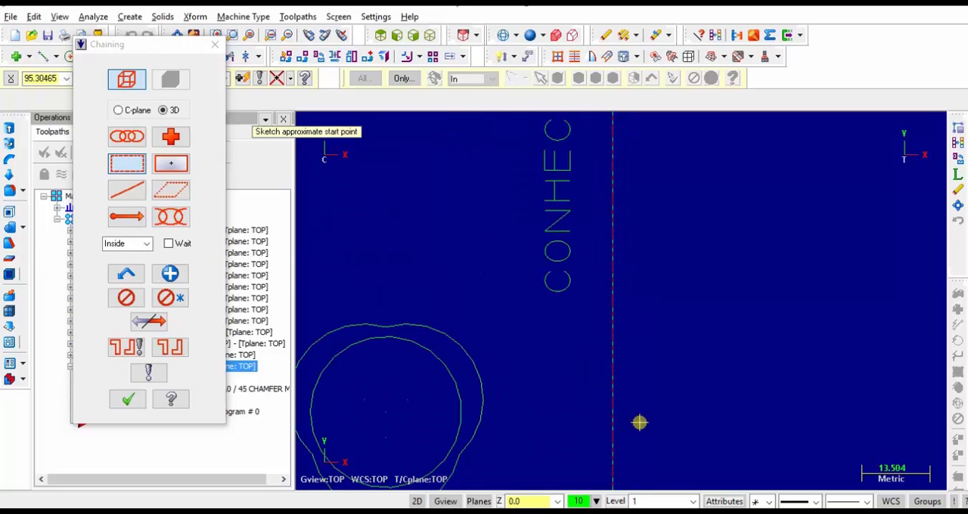
pyautogui.click(568, 275)
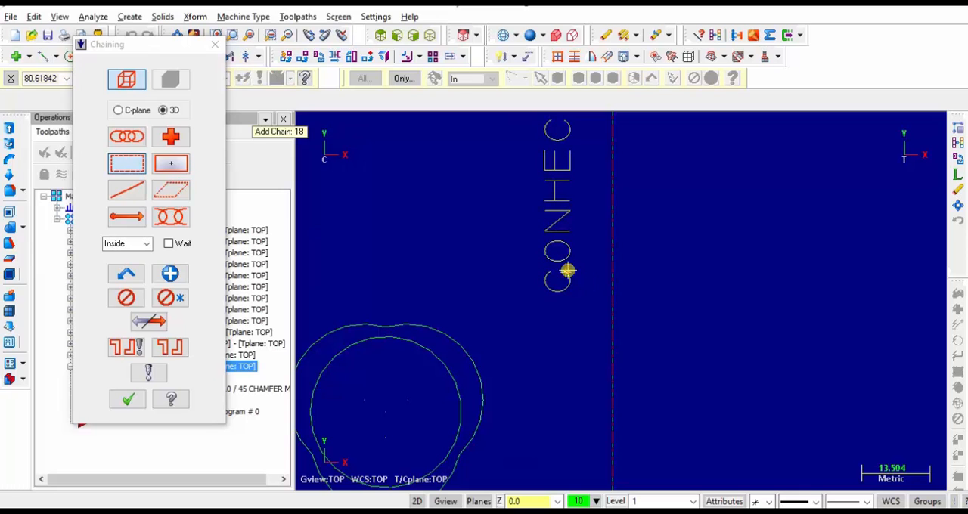
pyautogui.click(128, 397)
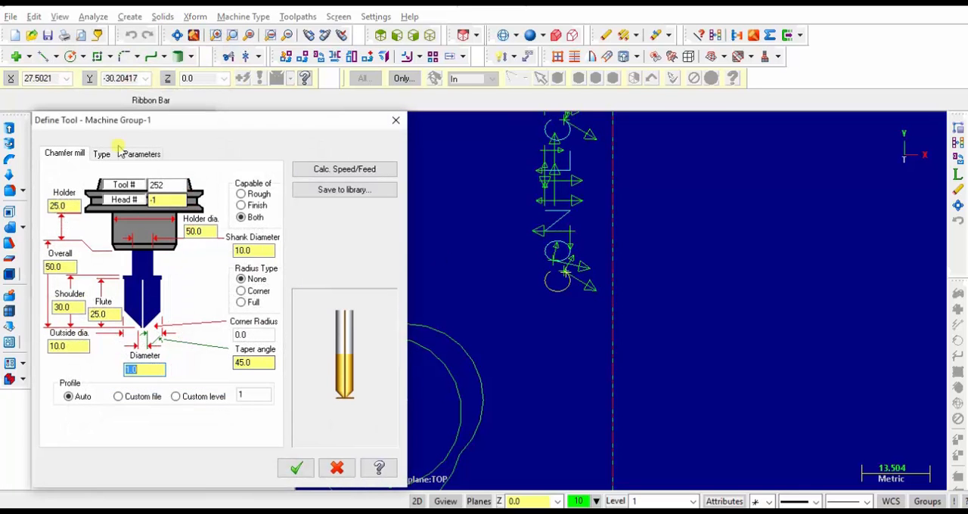
pyautogui.click(295, 466)
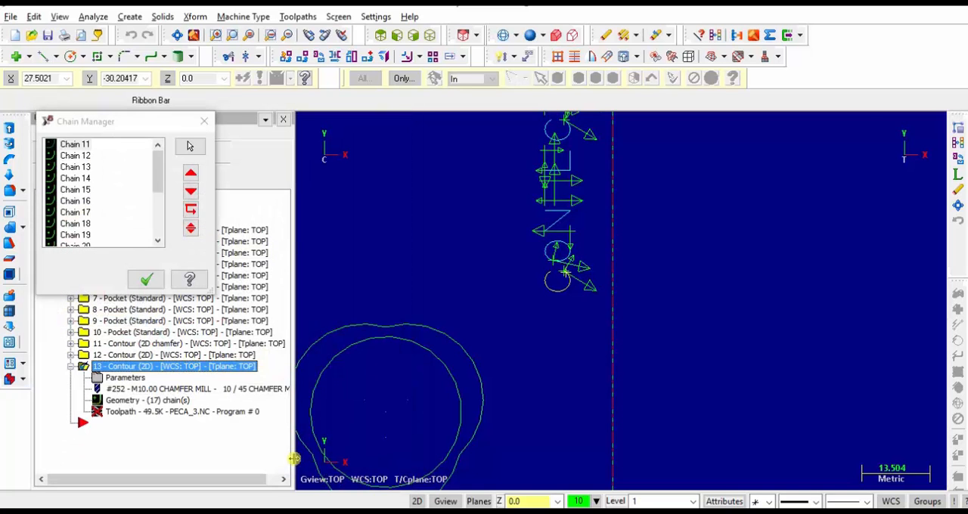
pyautogui.click(146, 276)
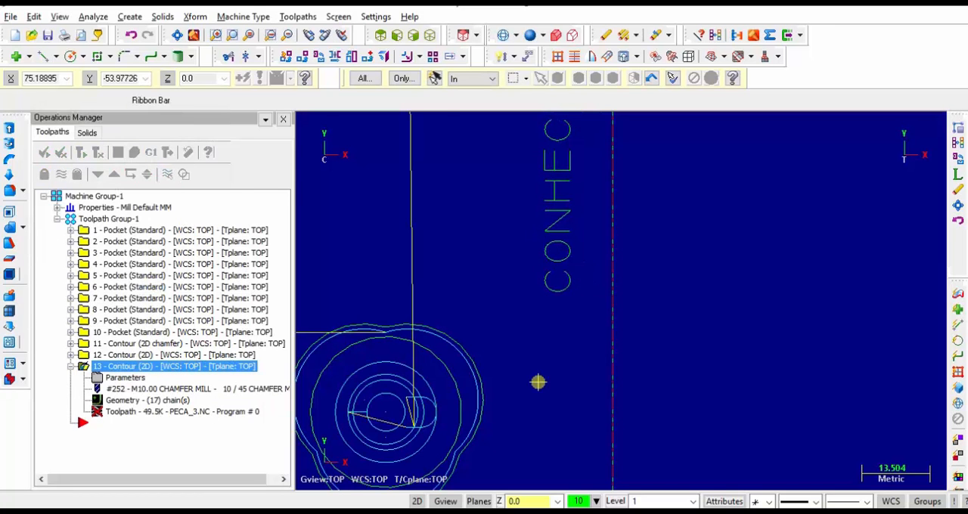
# Regenerate the CONHECIMENTO contour toolpath with its new chains
pyautogui.scroll(-7, 538, 383)
pyautogui.scroll(2, 537, 382)
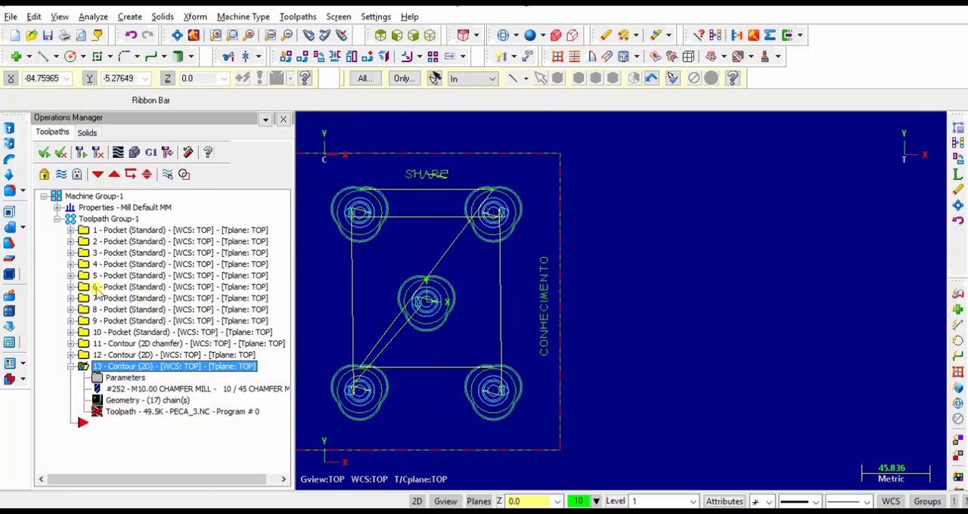
pyautogui.click(98, 152)
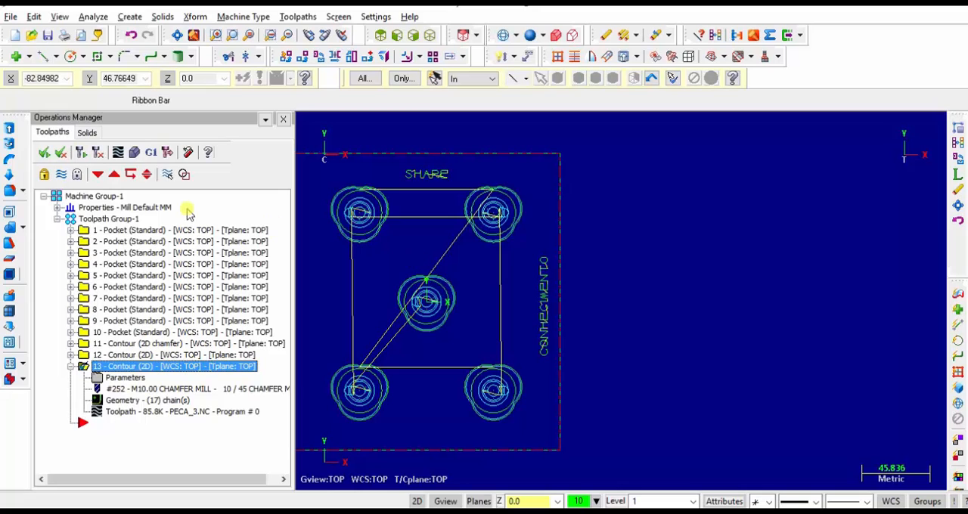
# Run a solid verification of the CONHECIMENTO contour engraving and close it
pyautogui.click(134, 152)
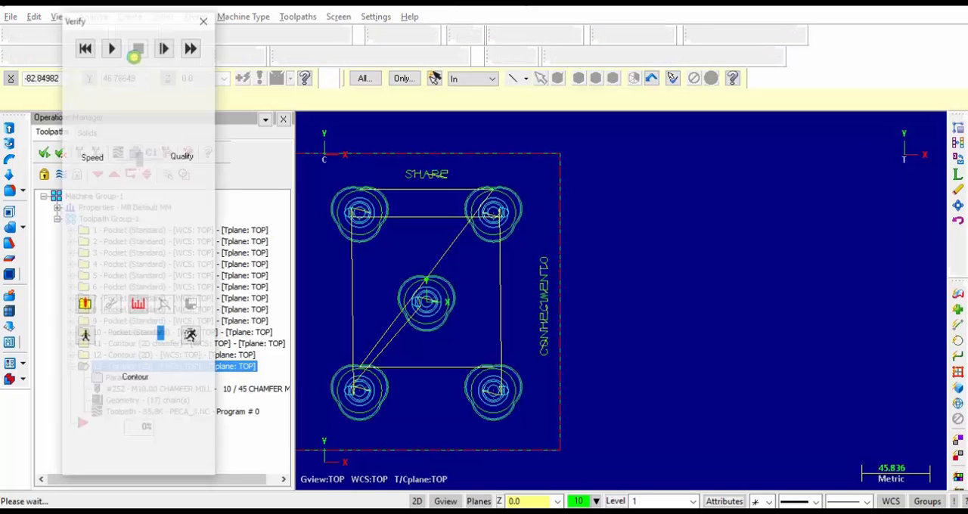
pyautogui.click(110, 47)
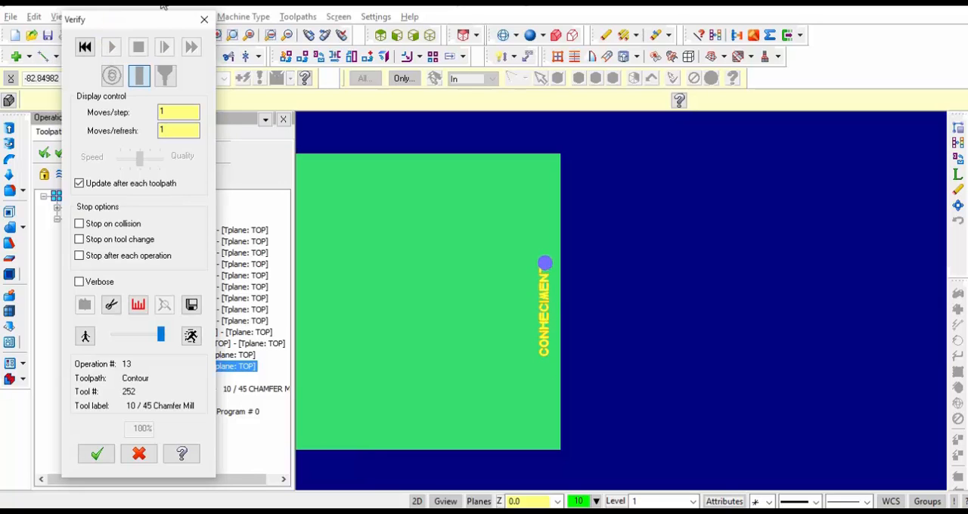
pyautogui.click(202, 19)
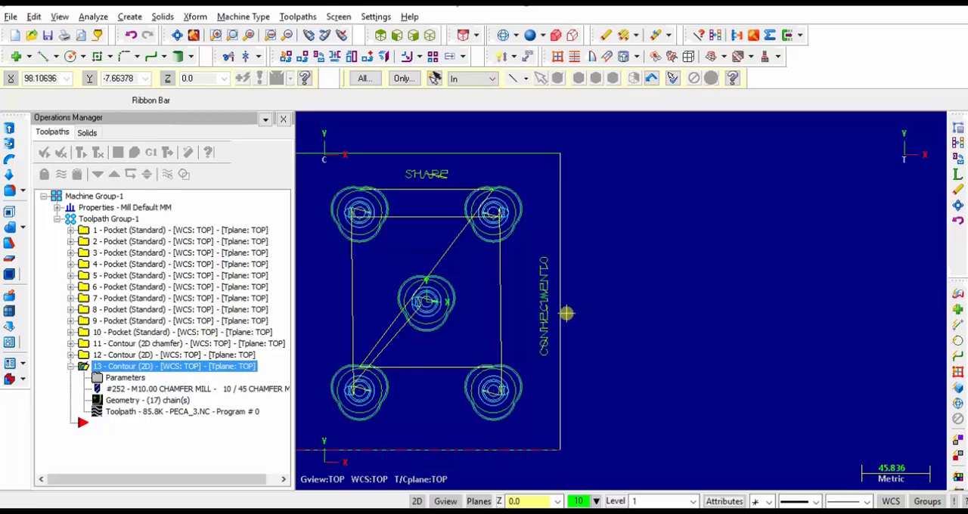
# Start a Transform toolpath of type Translate with the CONHECIMENTO contour (operation 13) as its source
pyautogui.press('Left')
pyautogui.press('Left')
pyautogui.press('Left')
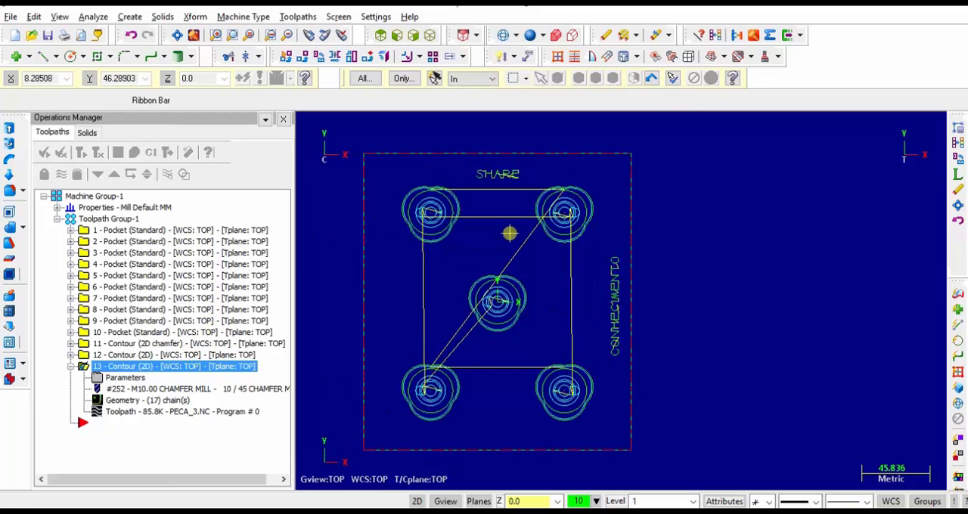
pyautogui.click(71, 366)
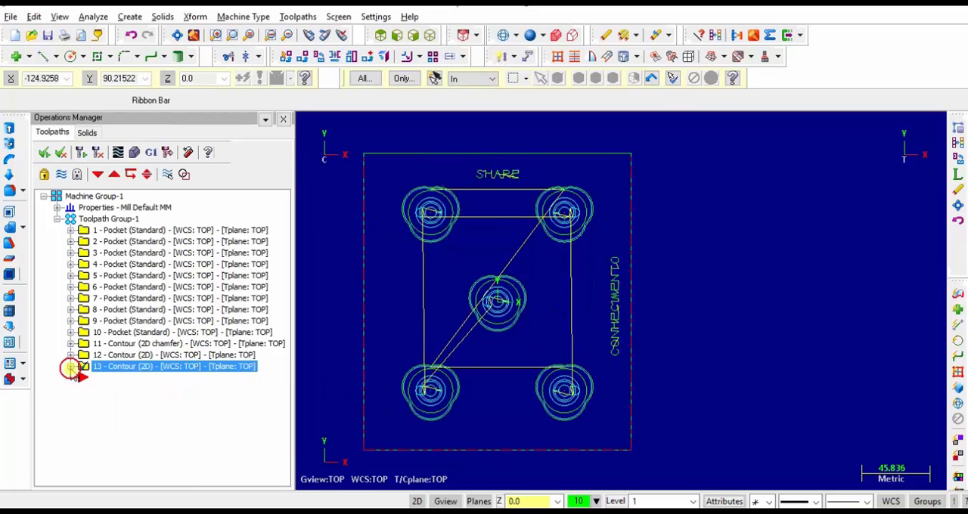
pyautogui.click(298, 17)
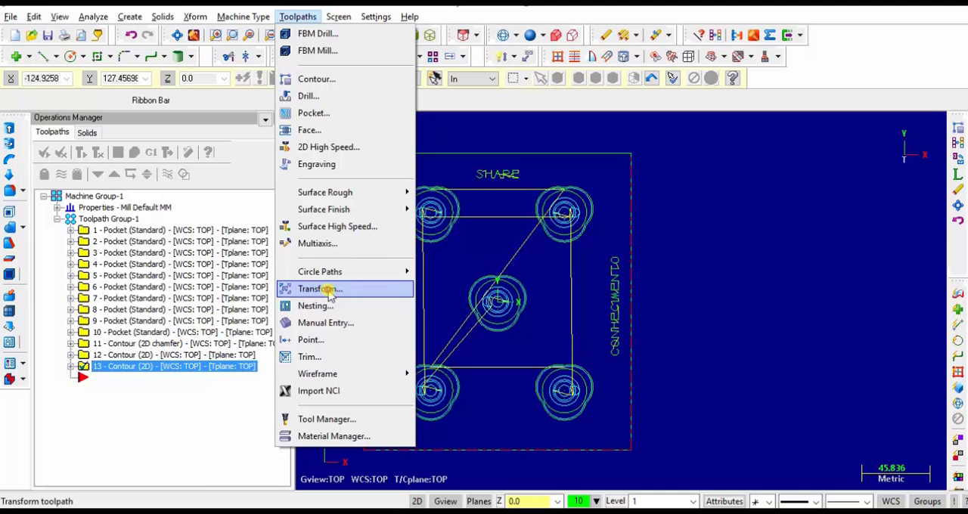
pyautogui.click(321, 289)
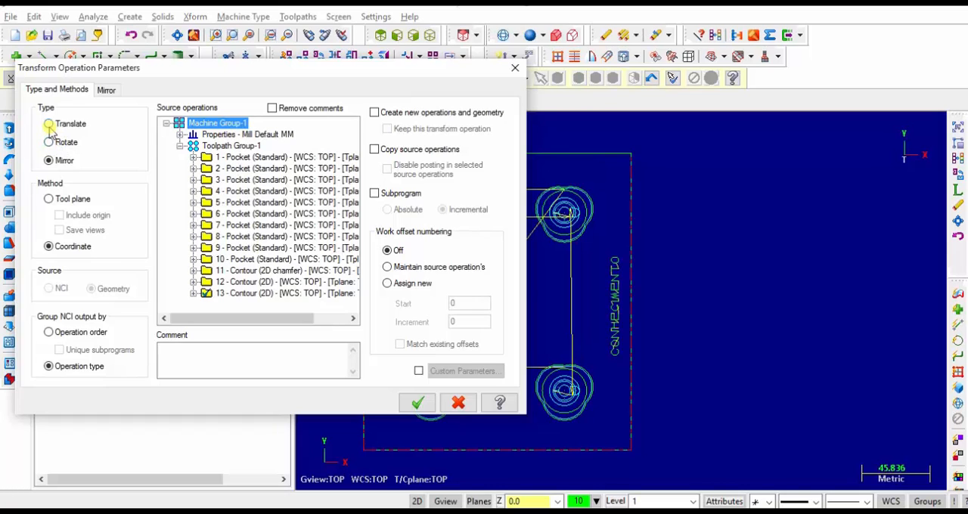
pyautogui.click(205, 294)
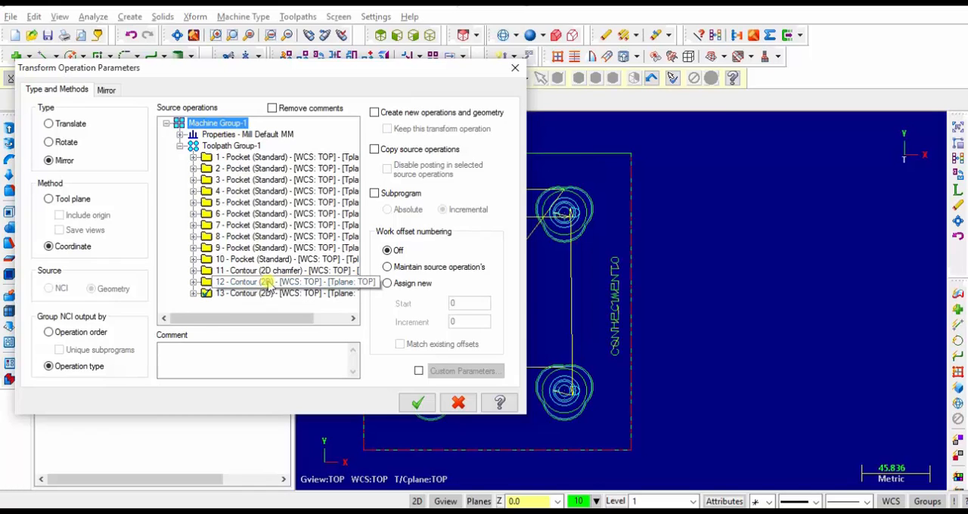
pyautogui.click(48, 123)
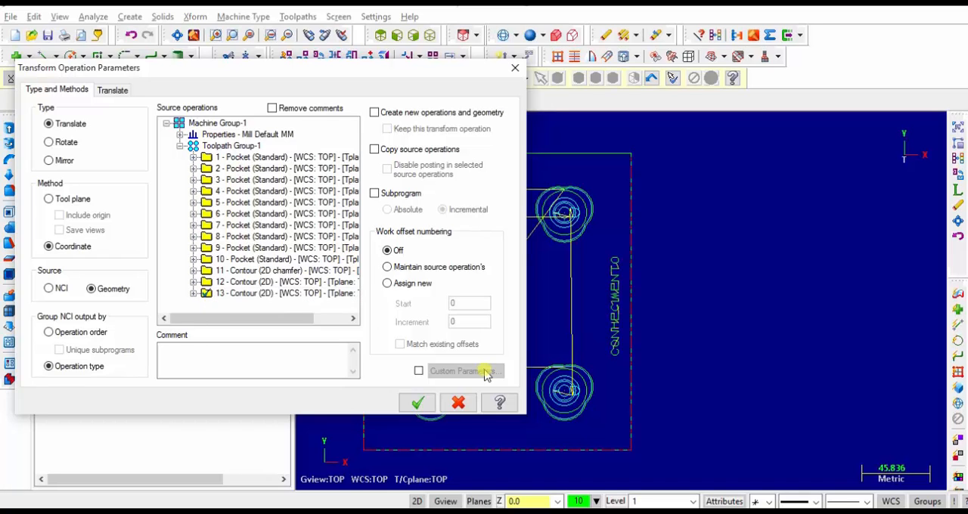
# Translate the CONHECIMENTO contour toolpath using the between views method, from point X76 to point X-76
pyautogui.click(113, 90)
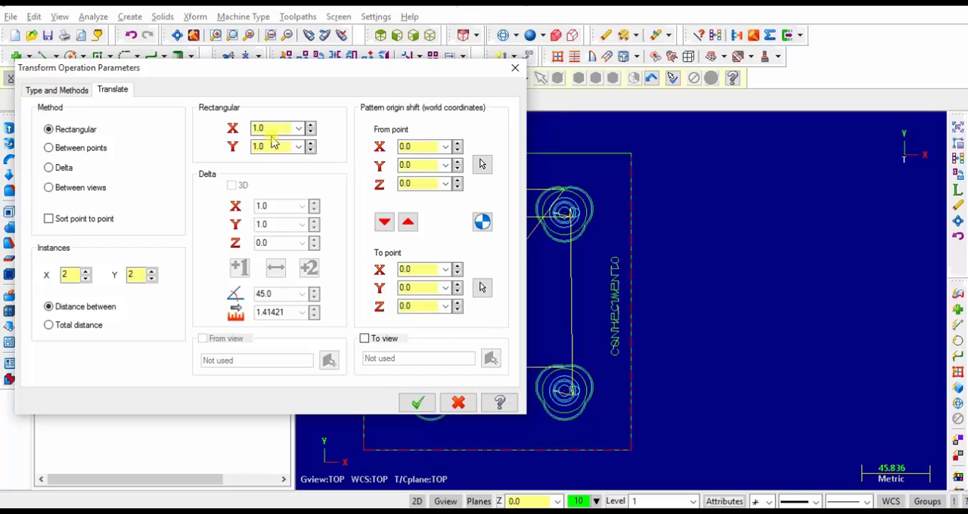
pyautogui.click(51, 189)
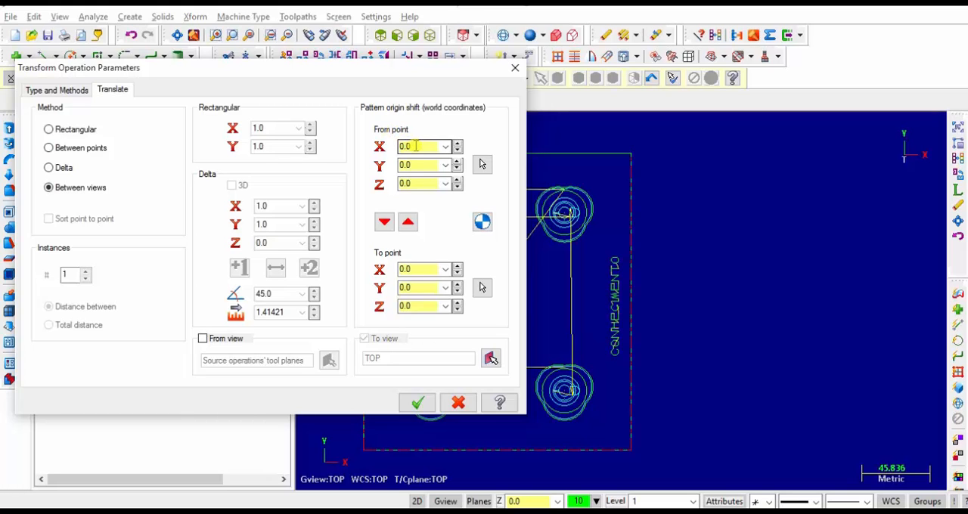
pyautogui.write('76')
pyautogui.press('Tab')
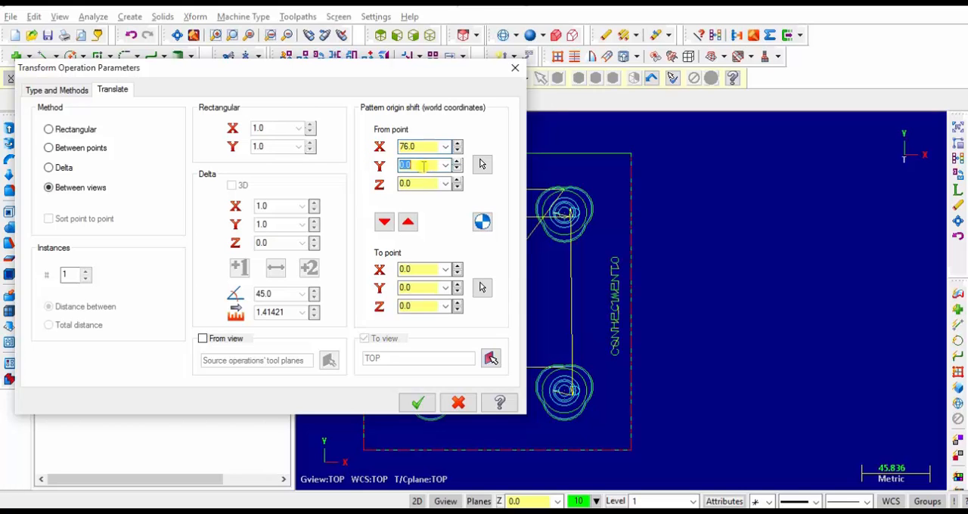
pyautogui.moveTo(420, 270); pyautogui.dragTo(392, 270)
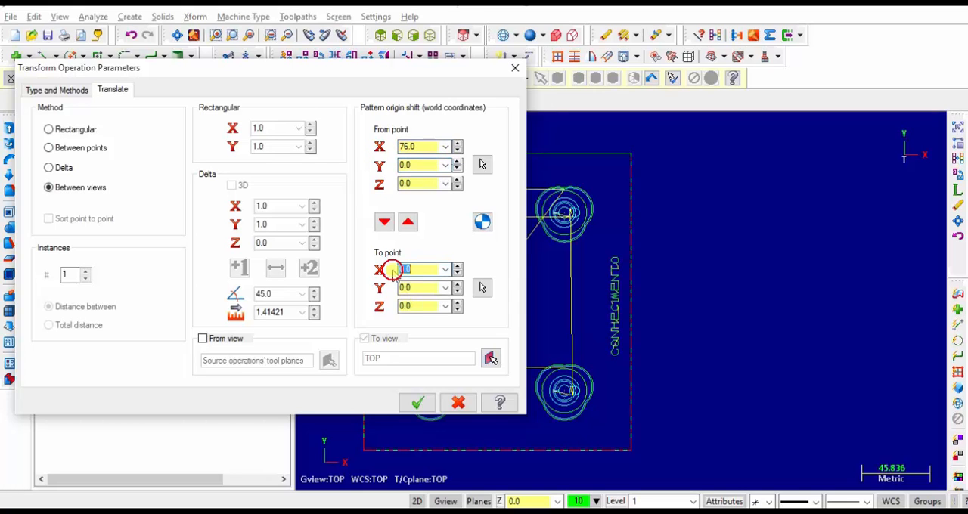
pyautogui.press('BackSpace')
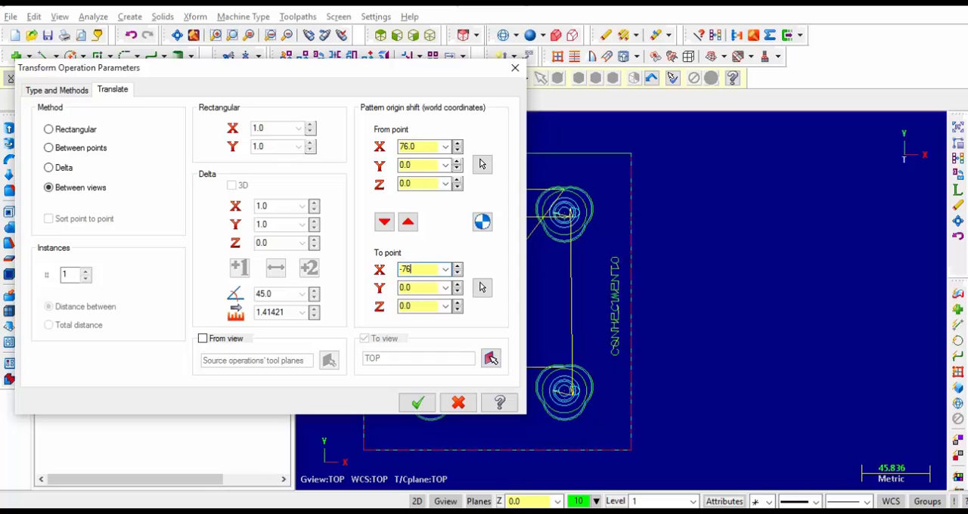
pyautogui.click(414, 405)
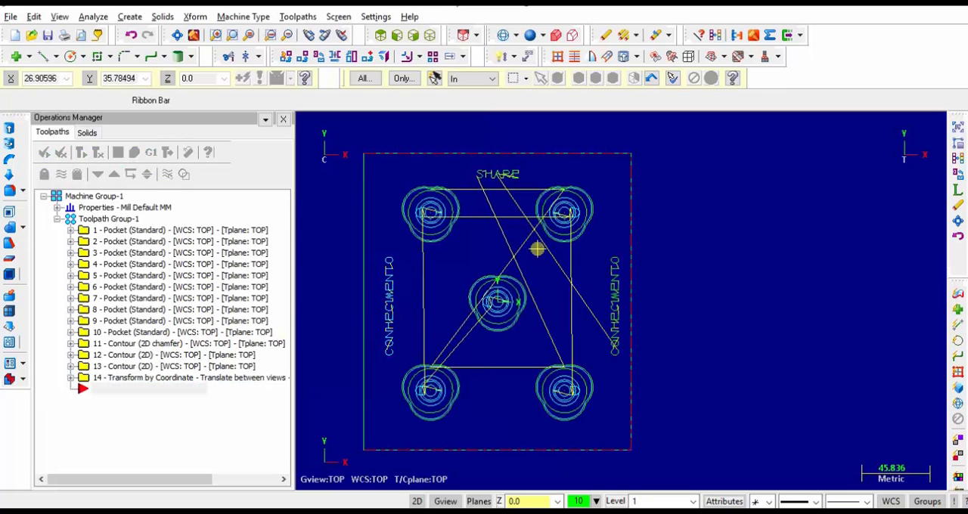
# Start another Transform toolpath of type Translate with the SHARE contour (operation 12) as its source
pyautogui.click(86, 356)
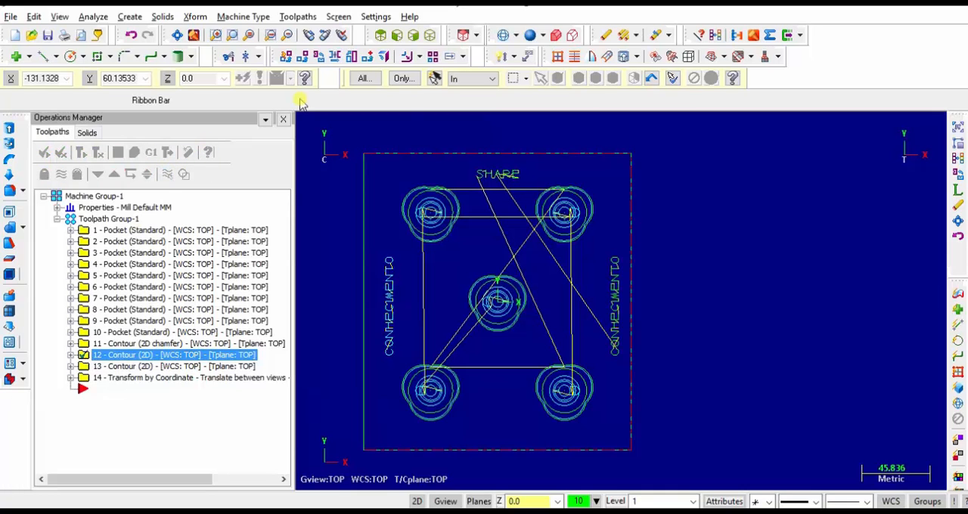
pyautogui.click(303, 16)
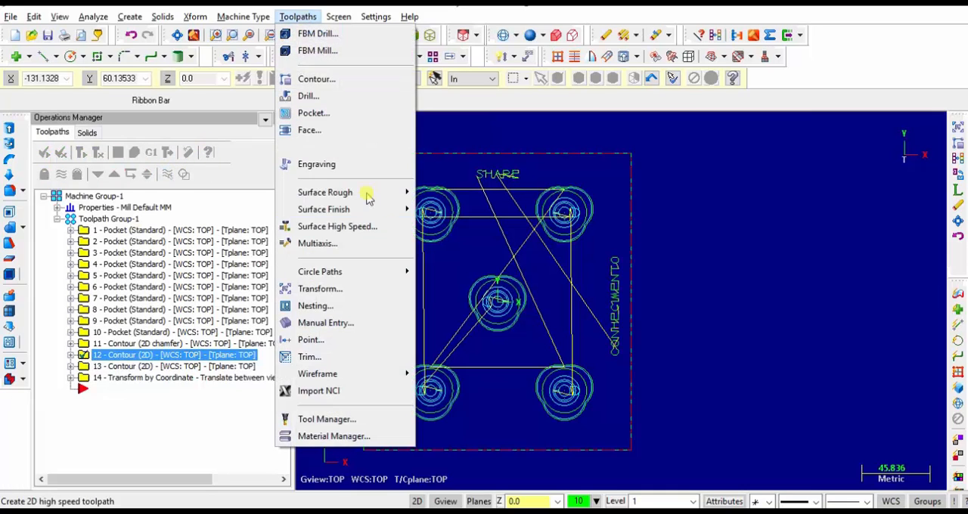
pyautogui.click(352, 295)
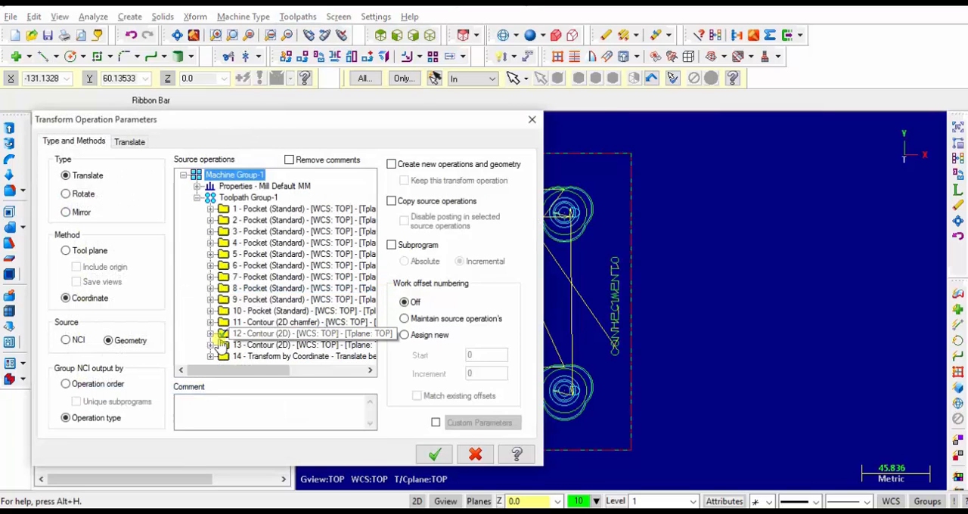
pyautogui.click(132, 142)
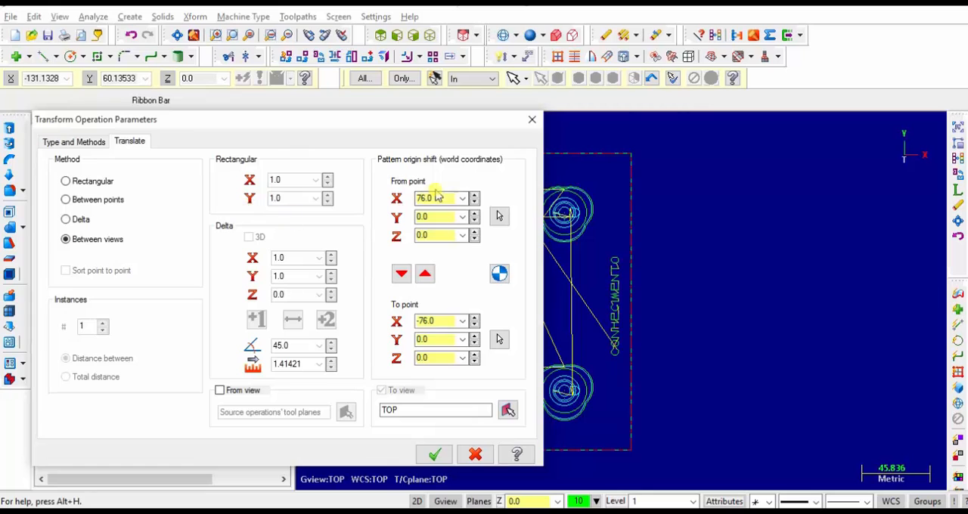
# Translate the SHARE contour toolpath between views from point X0, Y86 to point X0, Y-86
pyautogui.moveTo(440, 198); pyautogui.dragTo(367, 203)
pyautogui.write('0')
pyautogui.press('Tab')
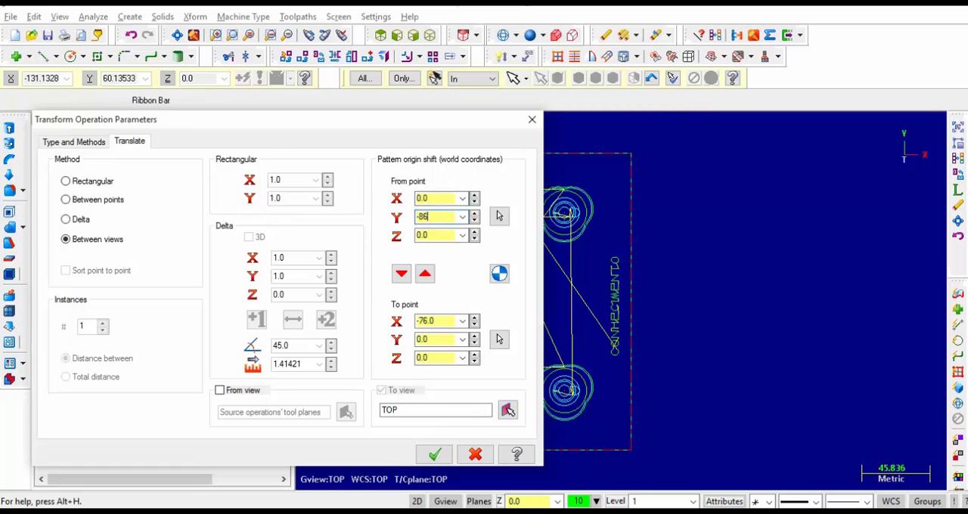
pyautogui.write('-86')
pyautogui.press('Tab')
pyautogui.press('Tab')
pyautogui.press('Tab')
pyautogui.press('Tab')
pyautogui.press('Tab')
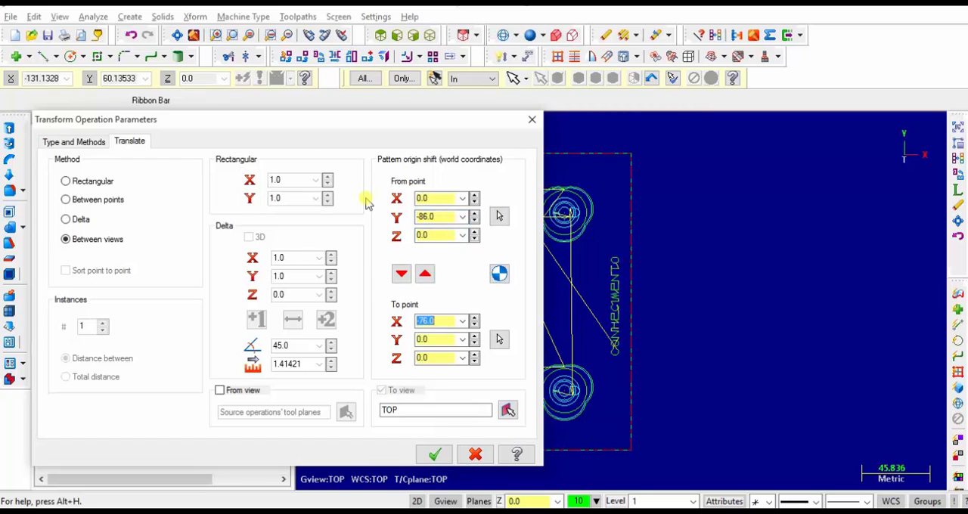
pyautogui.write('0')
pyautogui.press('Tab')
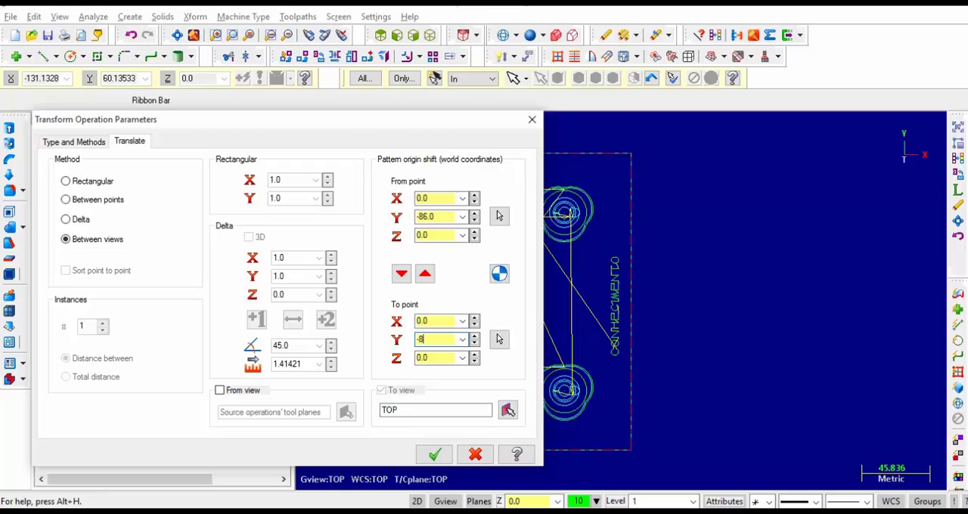
pyautogui.doubleClick(420, 217)
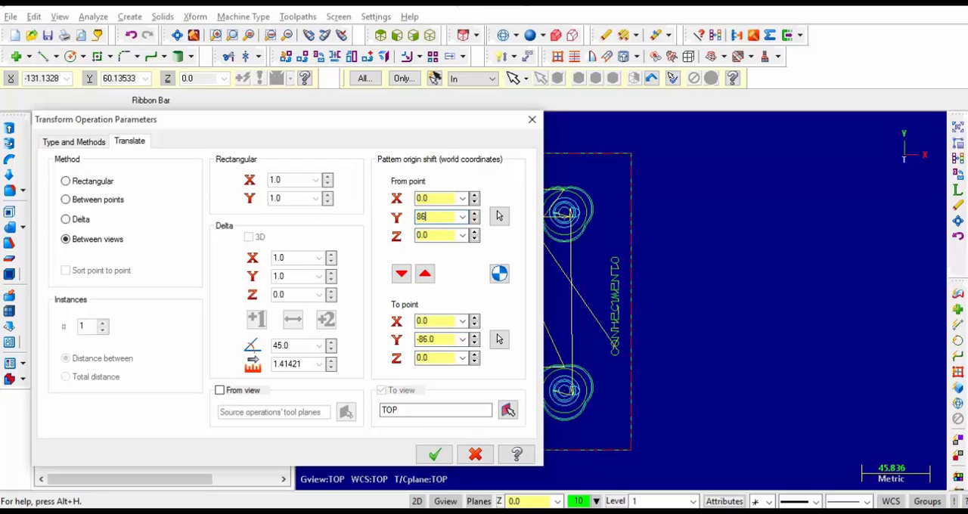
pyautogui.click(435, 455)
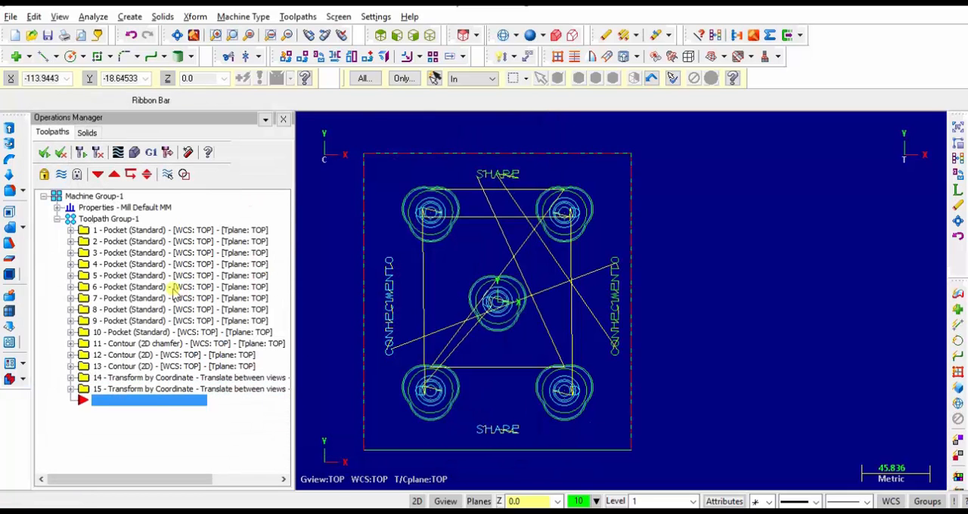
# Run a solid verification of operations 12 to 15, both engraving contours and their translated copies, in isometric view
pyautogui.click(83, 357)
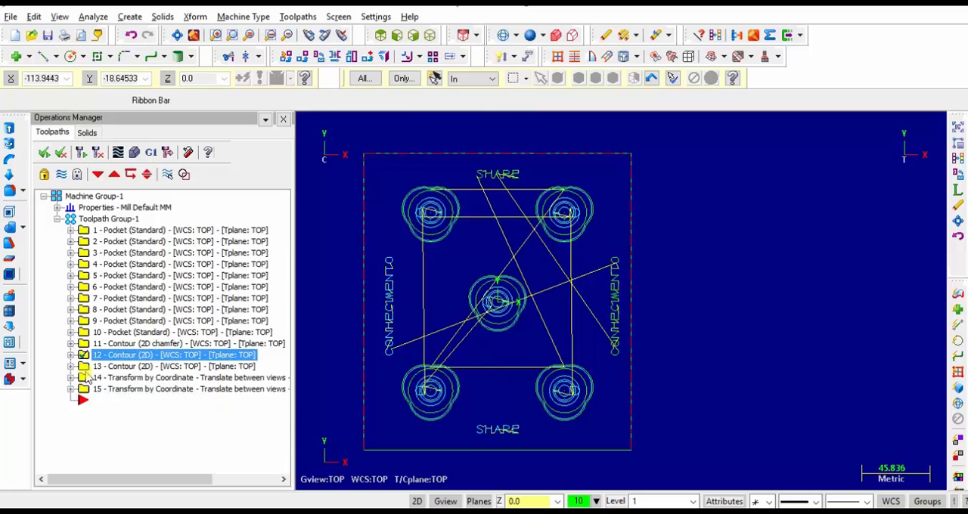
pyautogui.click(83, 390)
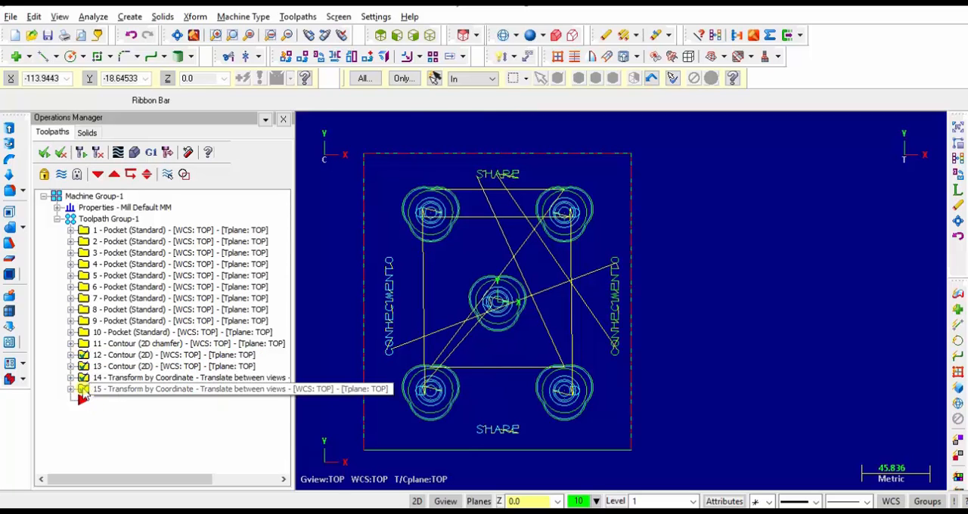
pyautogui.click(134, 152)
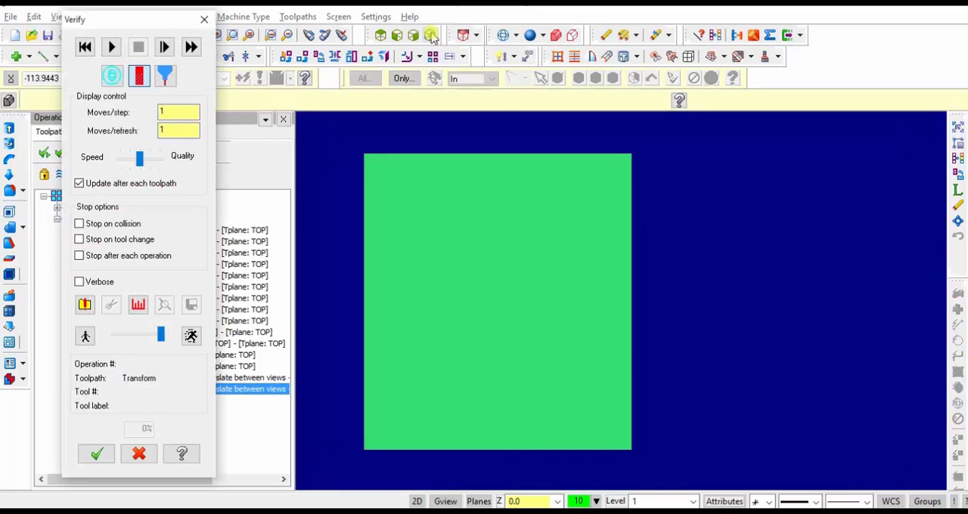
pyautogui.click(429, 35)
pyautogui.click(111, 47)
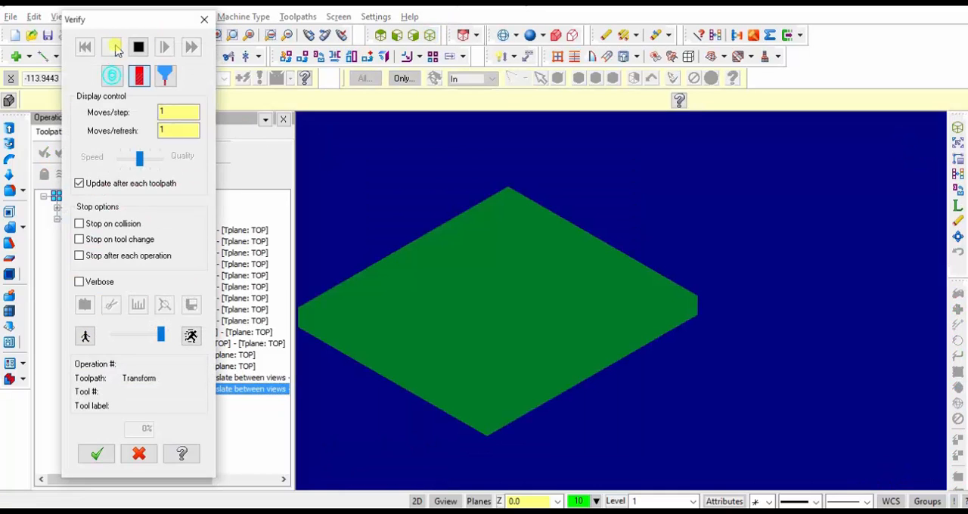